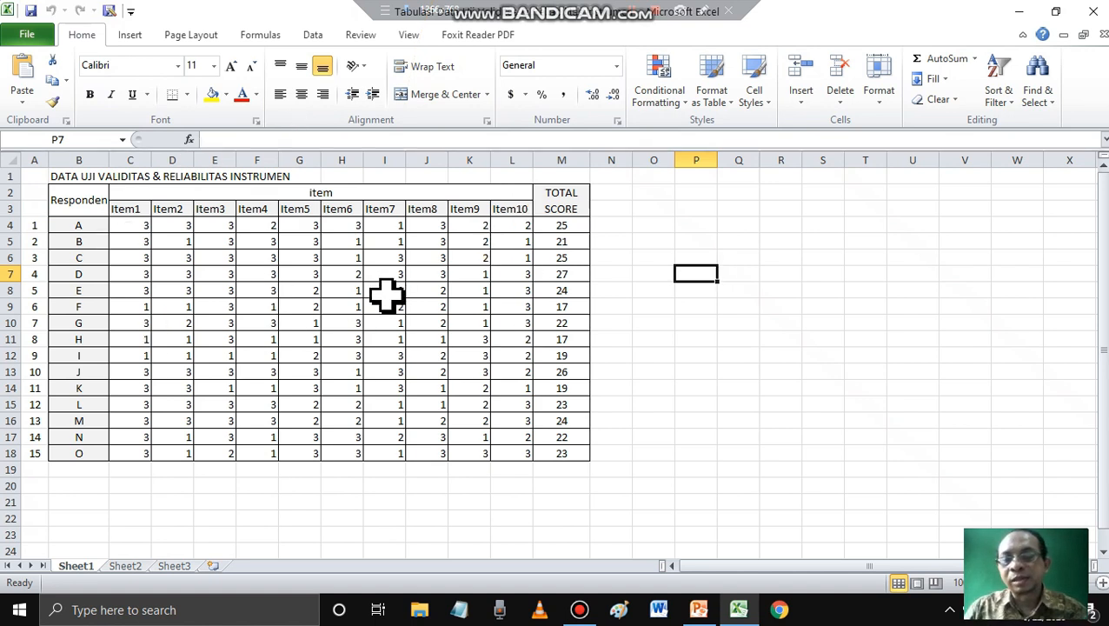
- Minimize the Excel workbook, launch IBM SPSS Statistics 21 and dismiss its startup dialog to reach an empty dataset
{"action": "left_click", "coordinate": [1022, 12]}
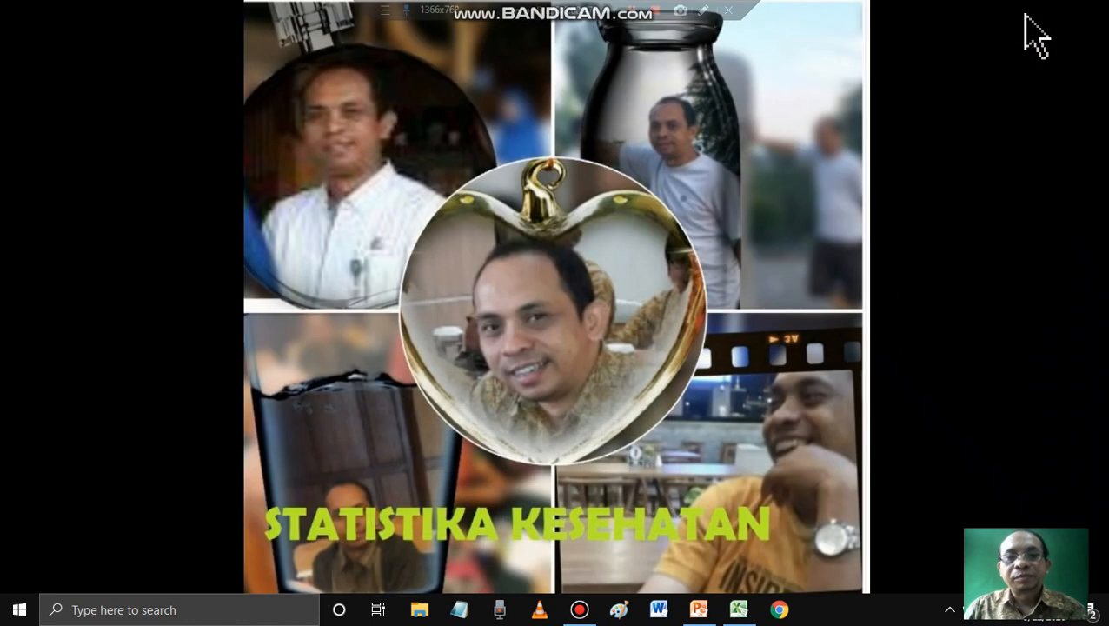
{"action": "left_click", "coordinate": [22, 610]}
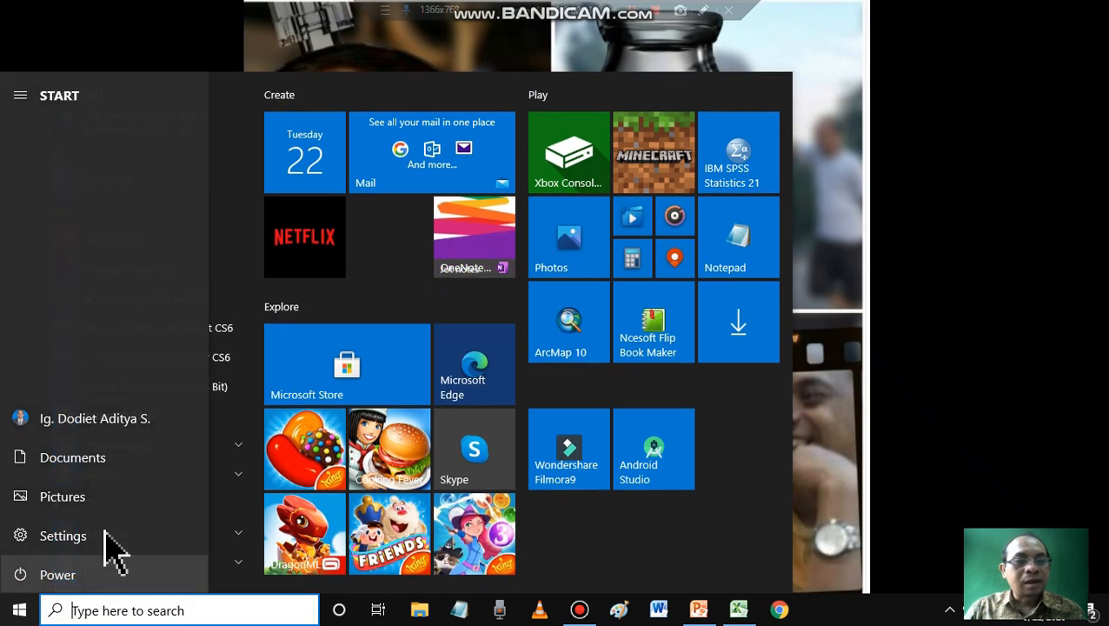
{"action": "scroll", "coordinate": [165, 385], "scroll_direction": "down", "scroll_amount": 5}
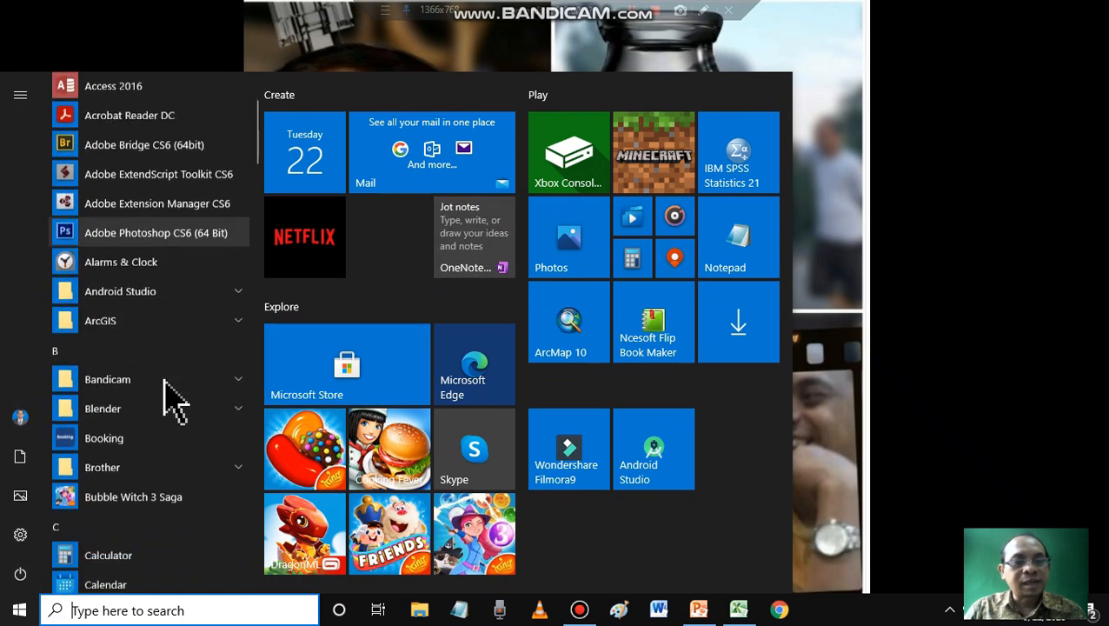
{"action": "scroll", "coordinate": [171, 399], "scroll_direction": "down", "scroll_amount": 4}
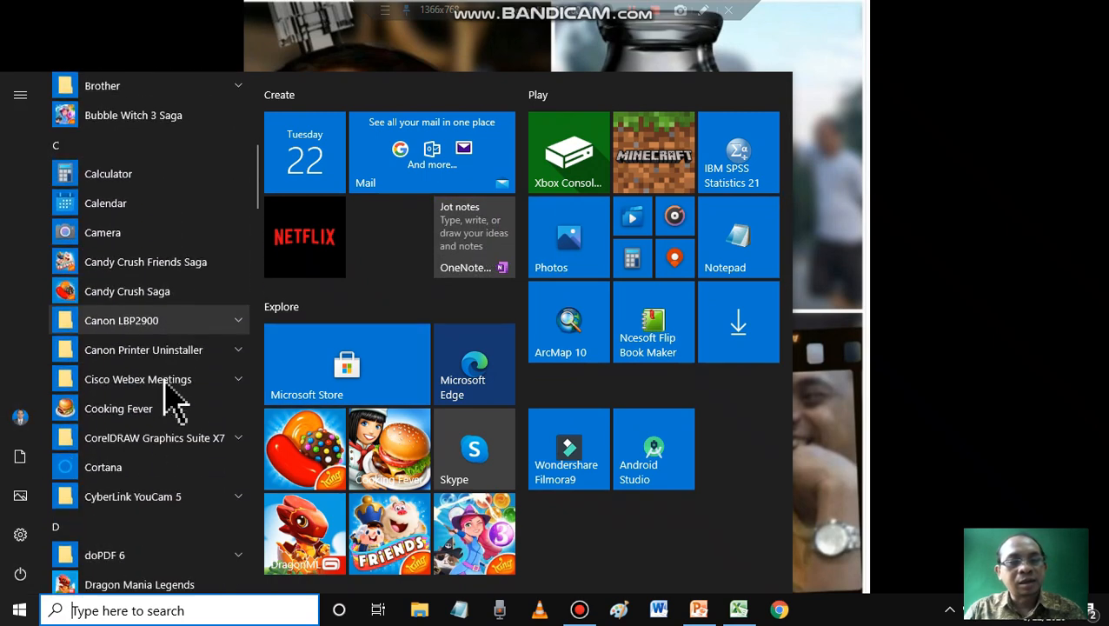
{"action": "scroll", "coordinate": [170, 400], "scroll_direction": "down", "scroll_amount": 5}
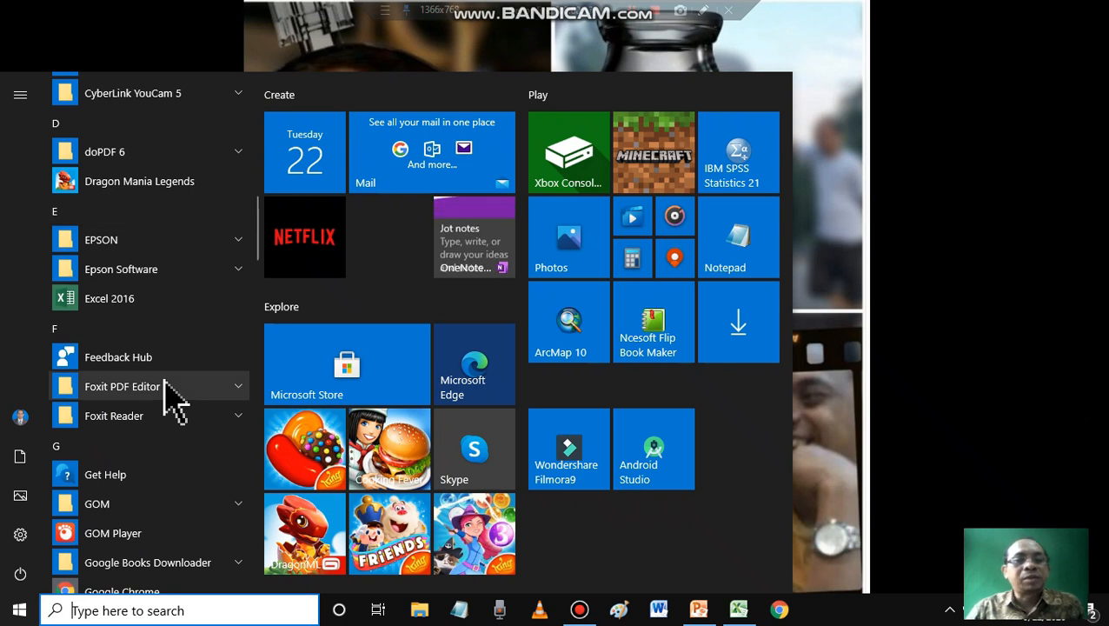
{"action": "scroll", "coordinate": [172, 398], "scroll_direction": "down", "scroll_amount": 5}
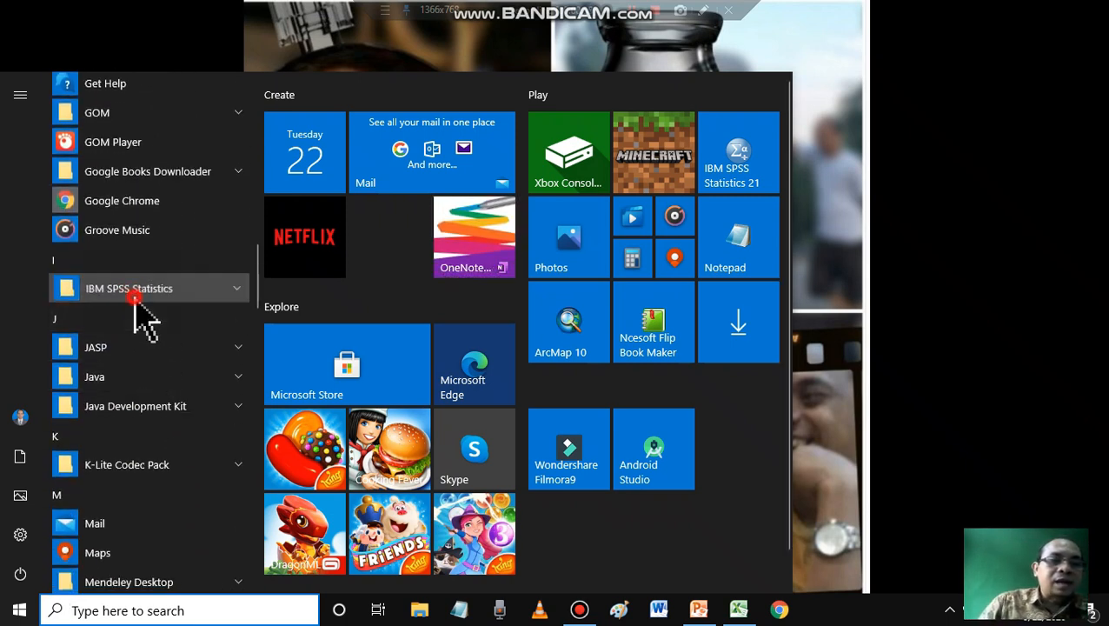
{"action": "left_click", "coordinate": [137, 294]}
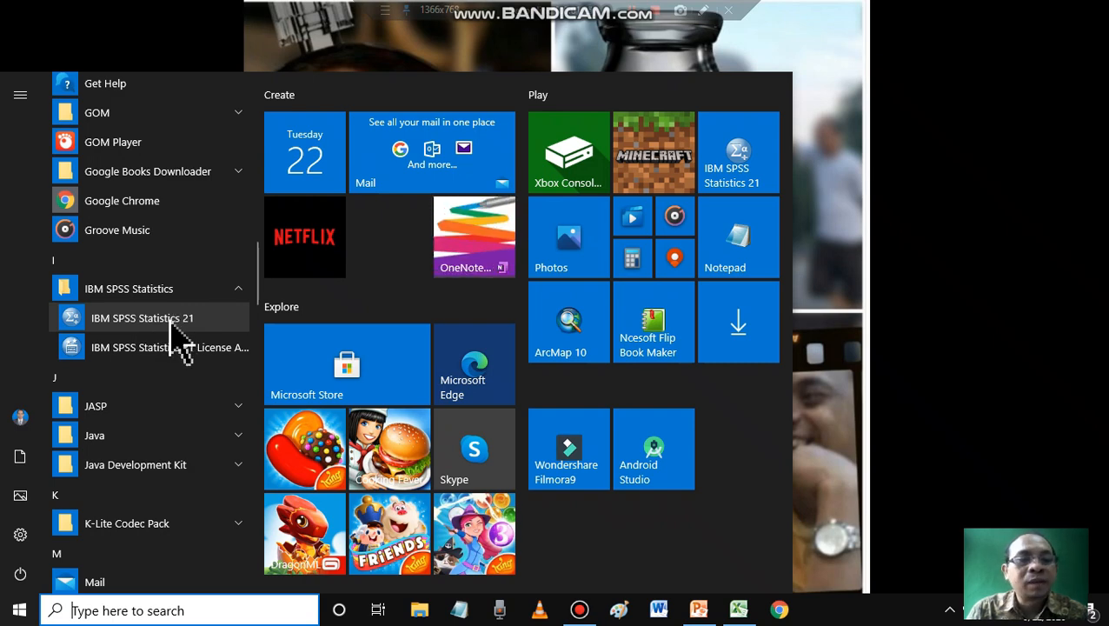
{"action": "left_click", "coordinate": [174, 324]}
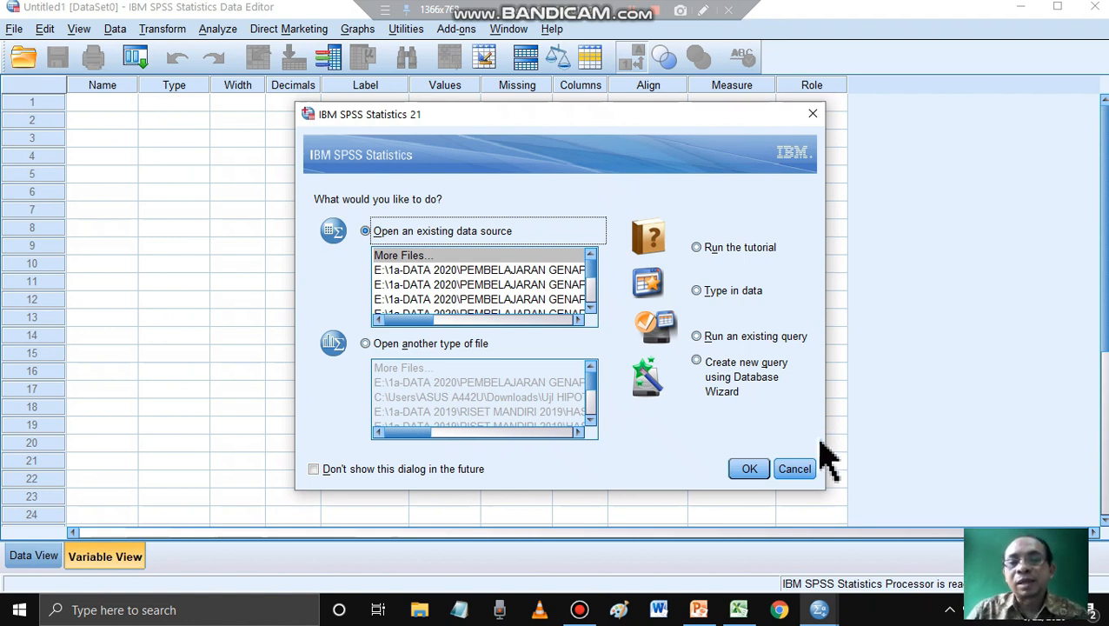
{"action": "left_click", "coordinate": [795, 469]}
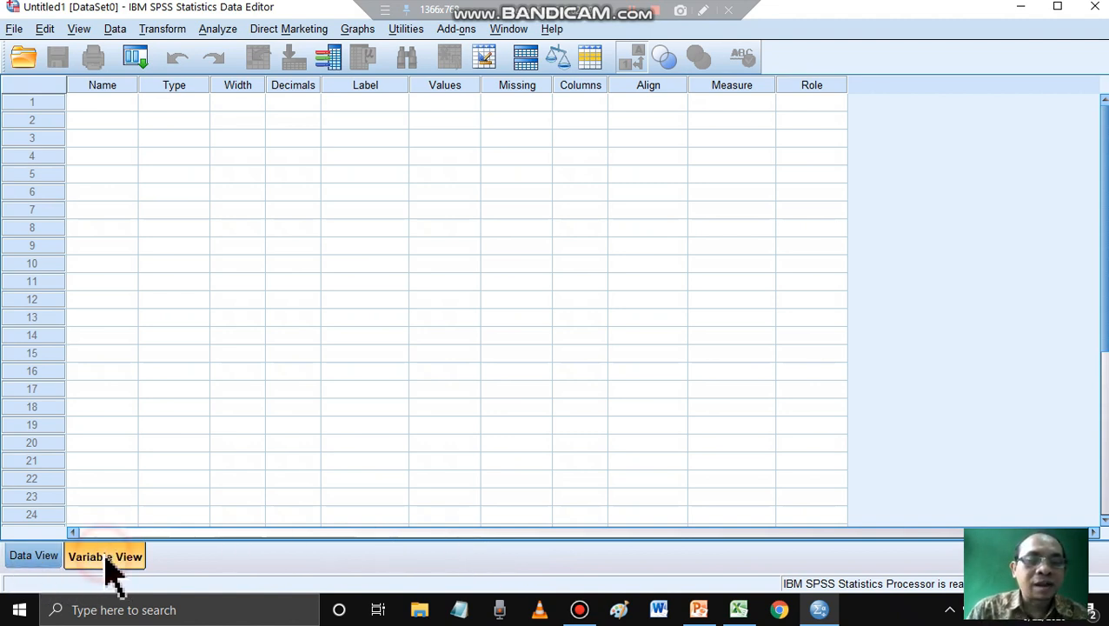
- Compare the empty Data View and Variable View of the new dataset, ending in Variable View
{"action": "left_click", "coordinate": [43, 559]}
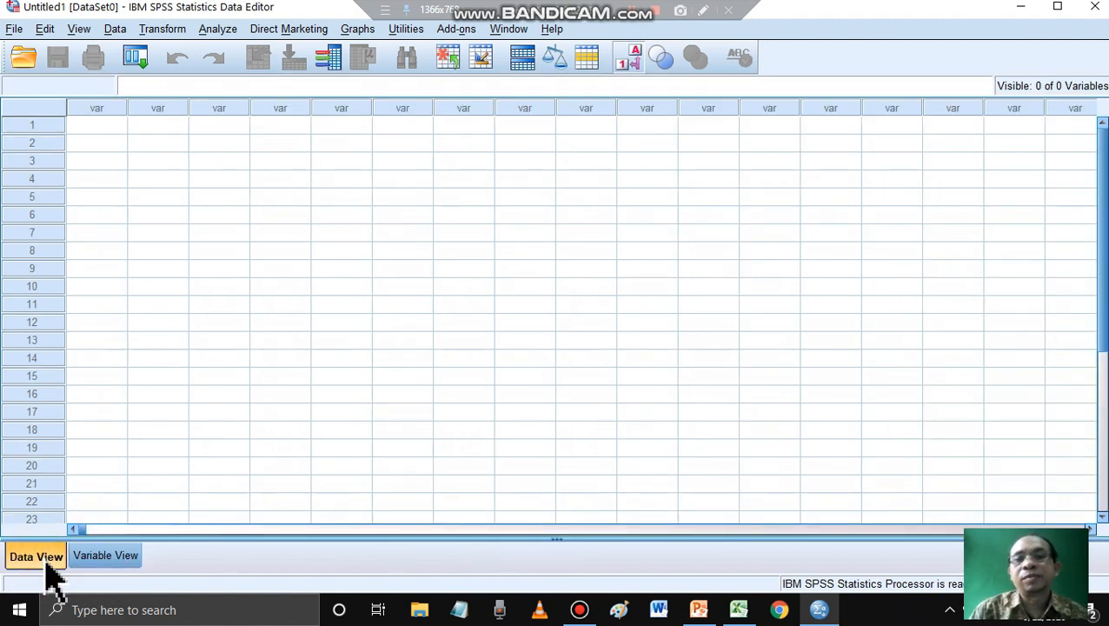
{"action": "left_click", "coordinate": [122, 558]}
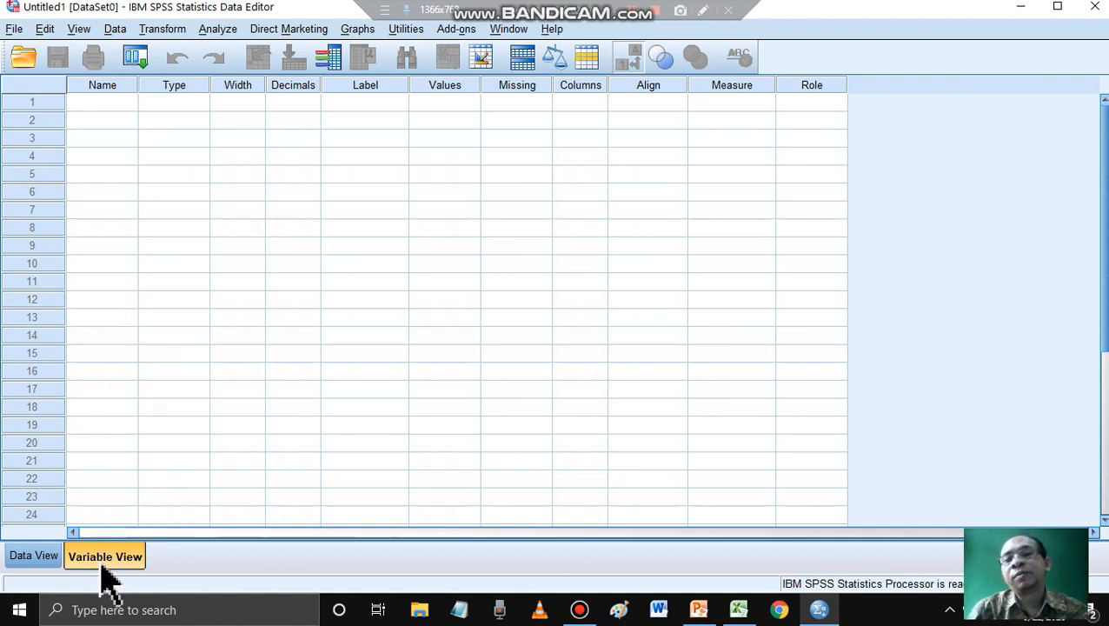
{"action": "left_click", "coordinate": [35, 559]}
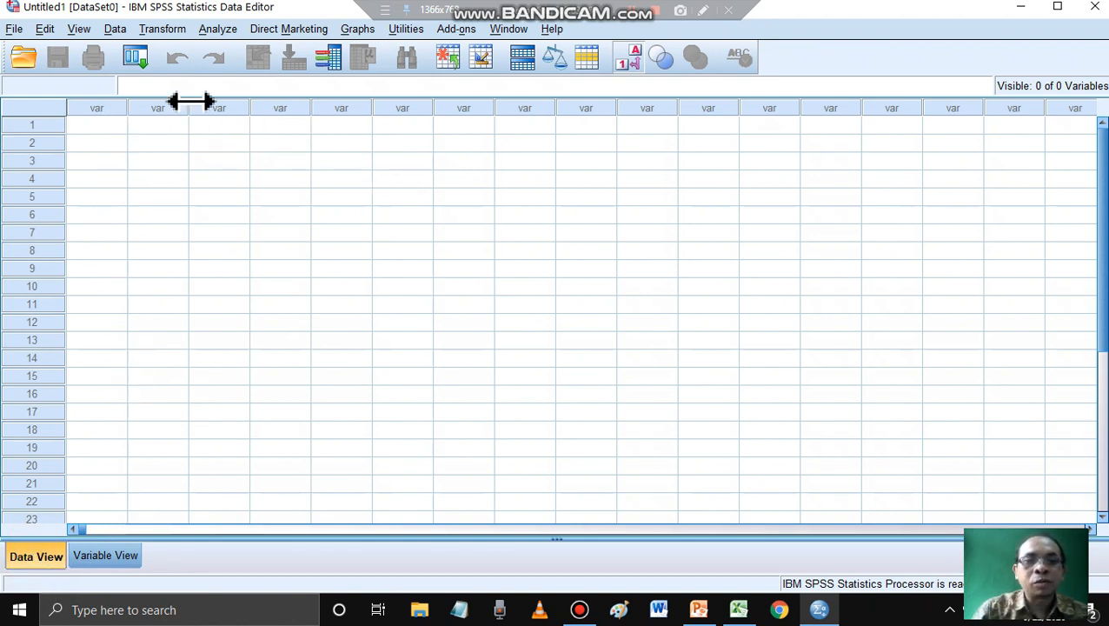
{"action": "left_click", "coordinate": [122, 561]}
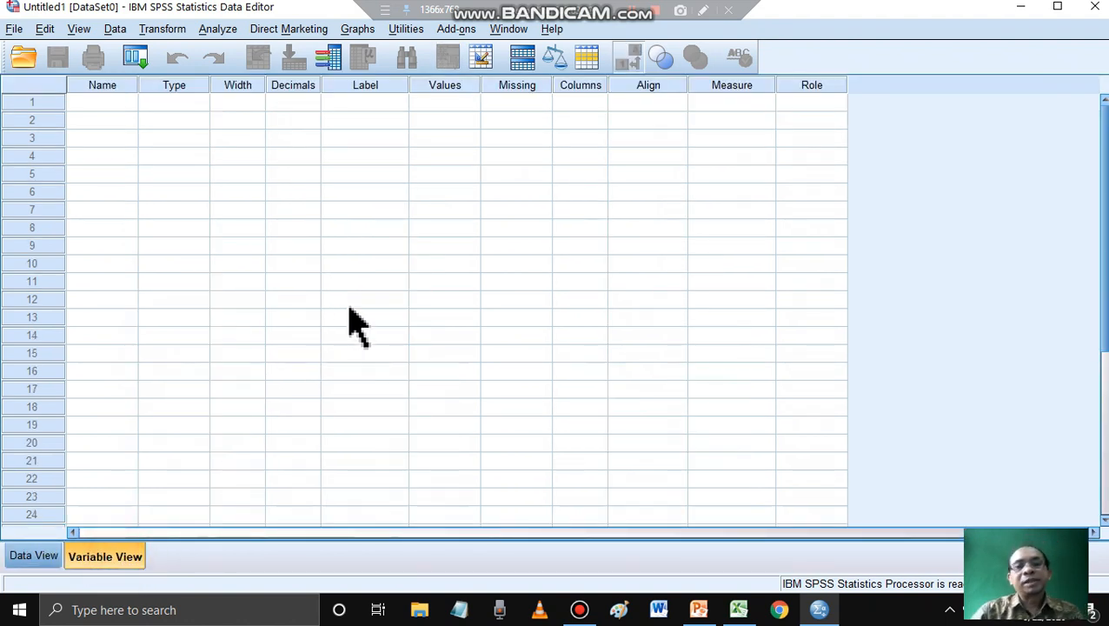
- Switch to the Excel workbook and review the Responden column, the Item1 to Item10 headings and the TOTAL SCORE column
{"action": "left_click", "coordinate": [738, 611]}
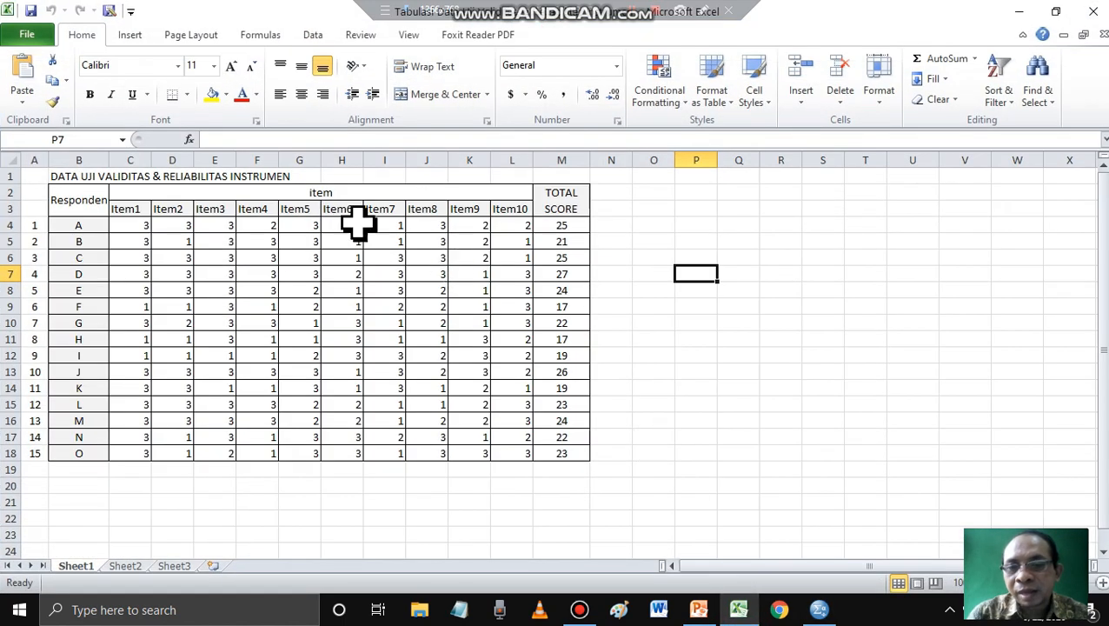
{"action": "left_click", "coordinate": [298, 258]}
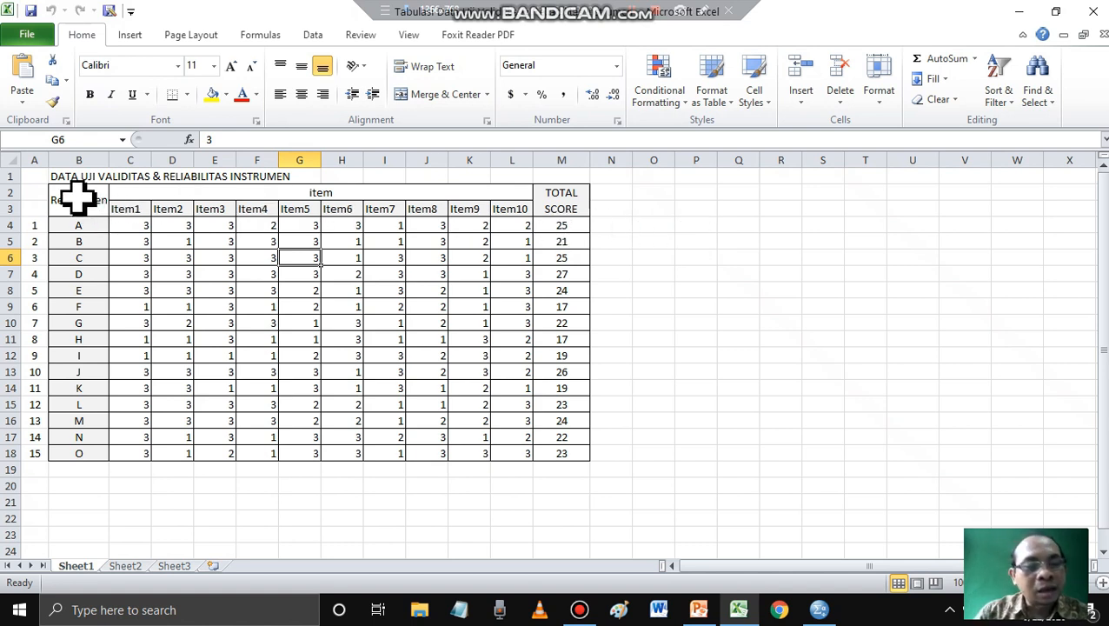
{"action": "left_click_drag", "start_coordinate": [74, 195], "coordinate": [74, 450]}
{"action": "left_click", "coordinate": [139, 207]}
{"action": "left_click_drag", "start_coordinate": [139, 207], "coordinate": [520, 212]}
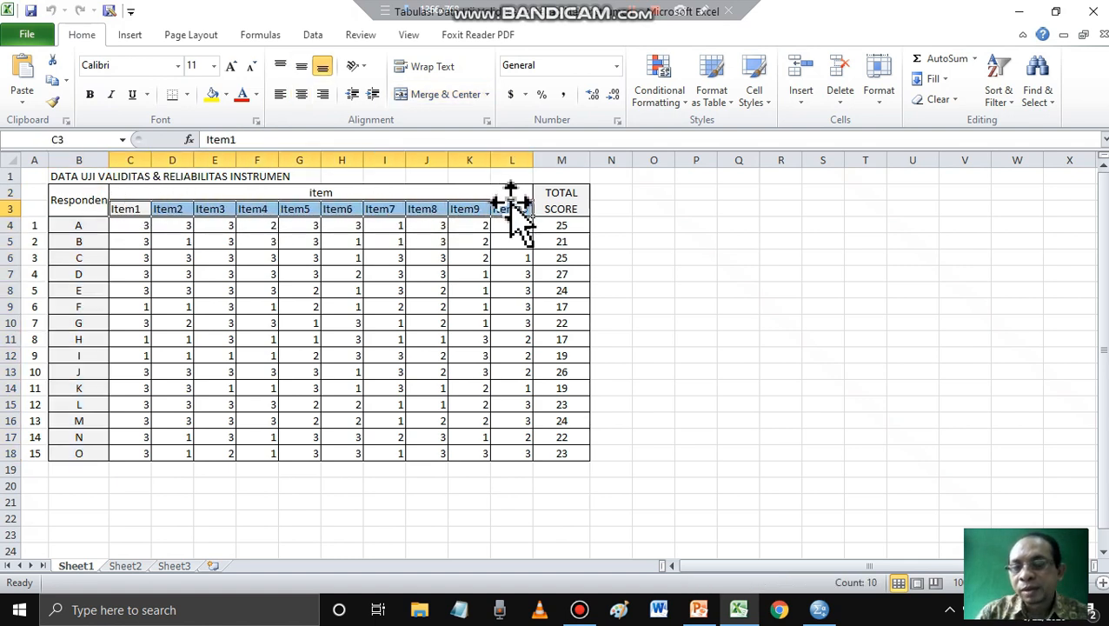
{"action": "left_click", "coordinate": [565, 198]}
{"action": "left_click_drag", "start_coordinate": [561, 222], "coordinate": [572, 450]}
{"action": "left_click_drag", "start_coordinate": [123, 213], "coordinate": [534, 210]}
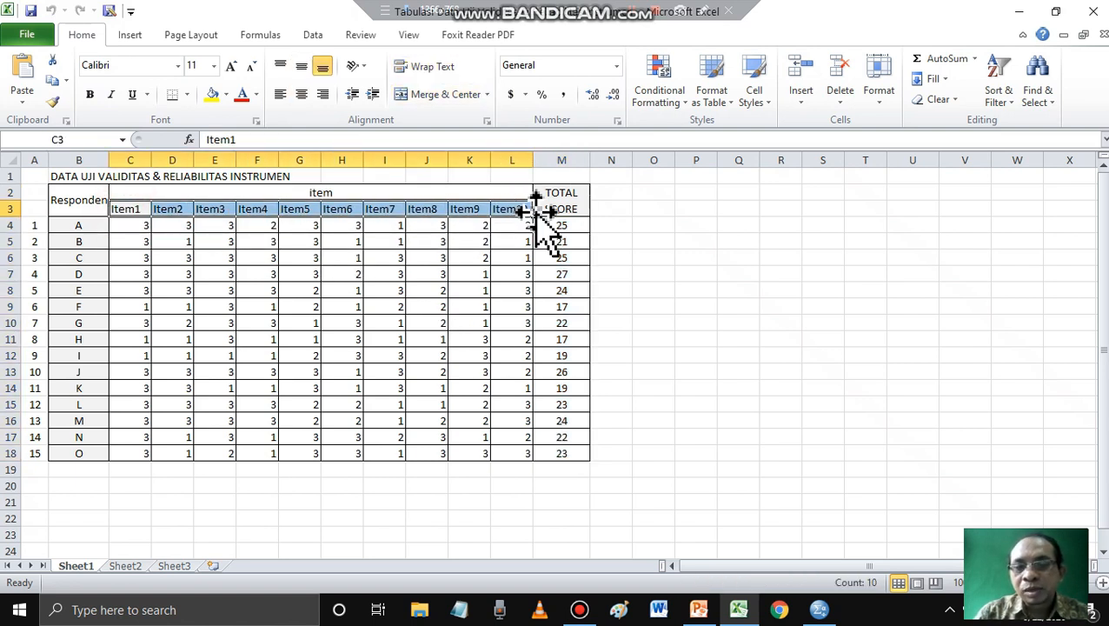
{"action": "left_click", "coordinate": [559, 203]}
{"action": "left_click_drag", "start_coordinate": [103, 205], "coordinate": [89, 453]}
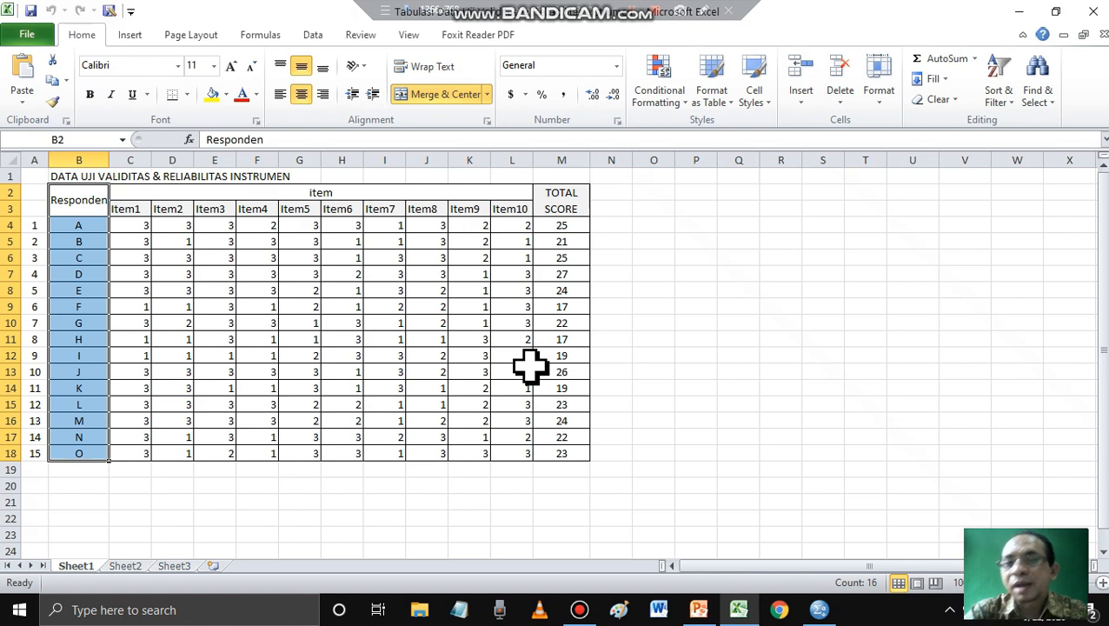
- Examine the respondent rows, item scores and TOTAL SCORE in Excel against the empty SPSS variable list
{"action": "left_click", "coordinate": [63, 195]}
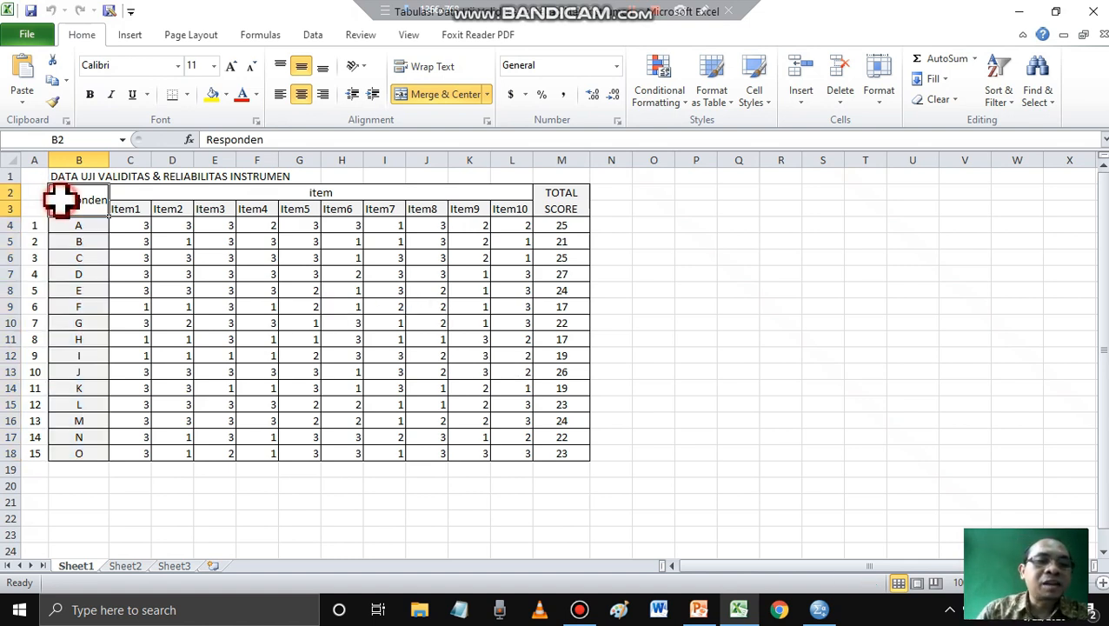
{"action": "left_click_drag", "start_coordinate": [63, 195], "coordinate": [55, 452]}
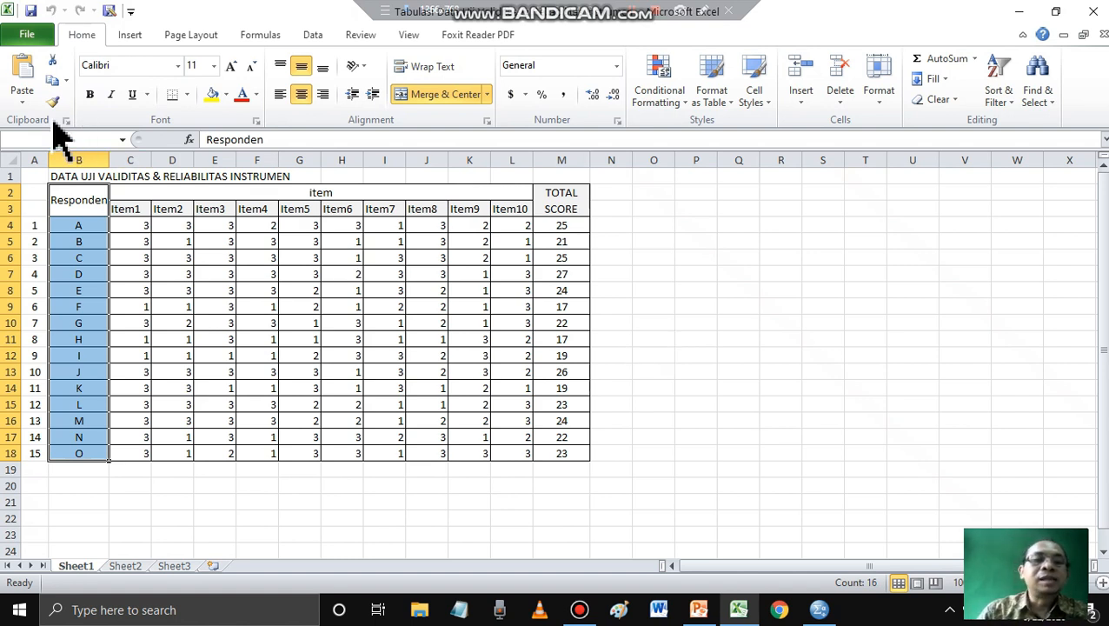
{"action": "left_click", "coordinate": [137, 203]}
{"action": "left_click_drag", "start_coordinate": [137, 204], "coordinate": [561, 454]}
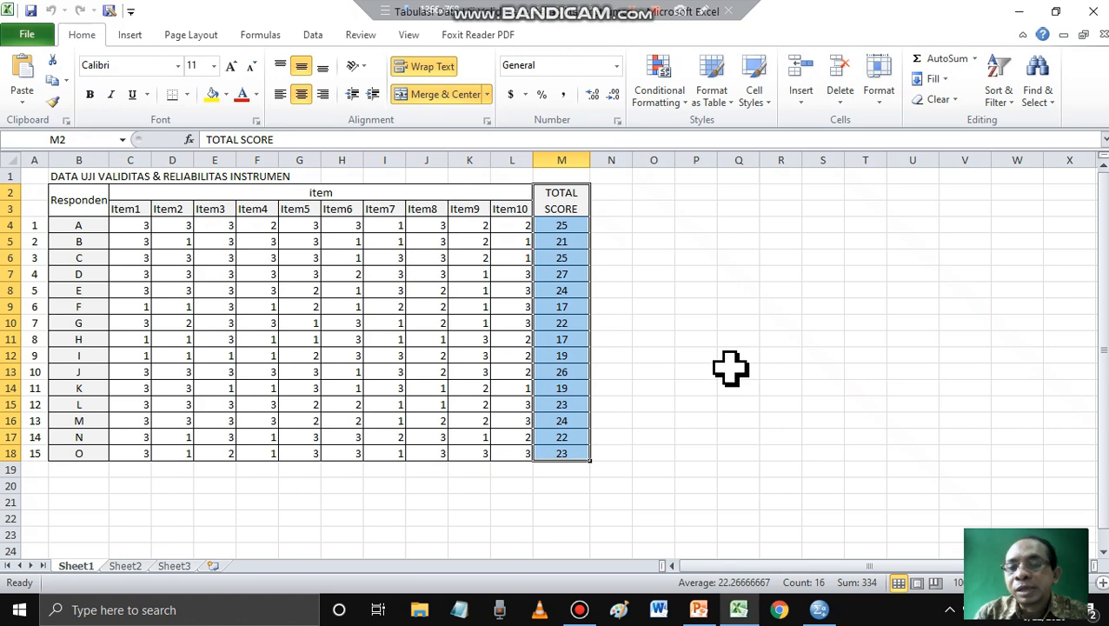
{"action": "left_click", "coordinate": [819, 610]}
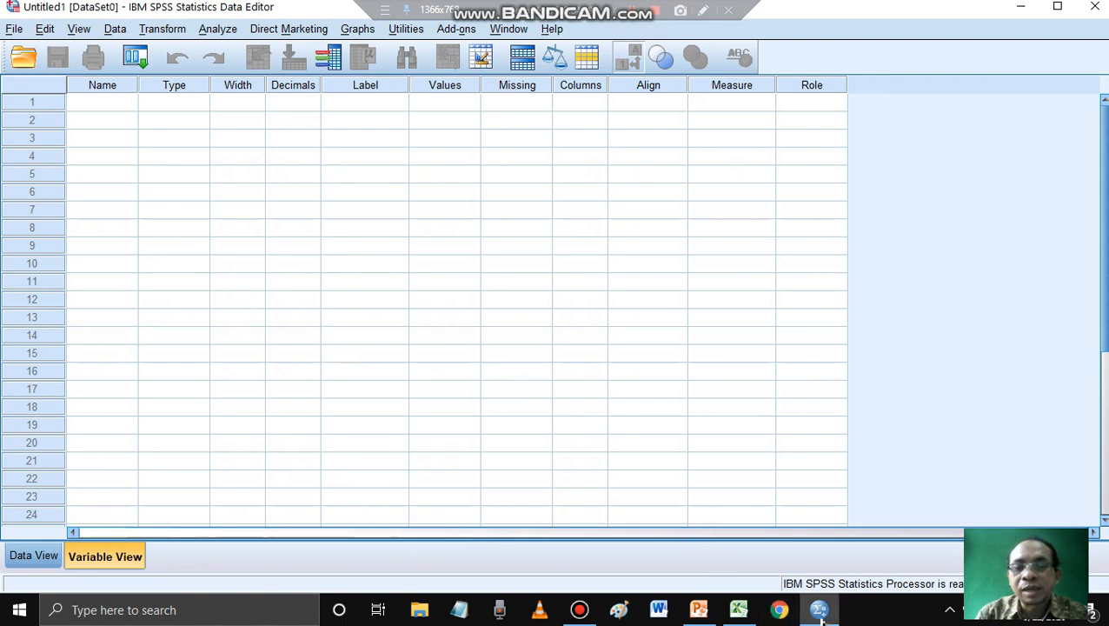
{"action": "left_click", "coordinate": [738, 609]}
{"action": "left_click", "coordinate": [131, 208]}
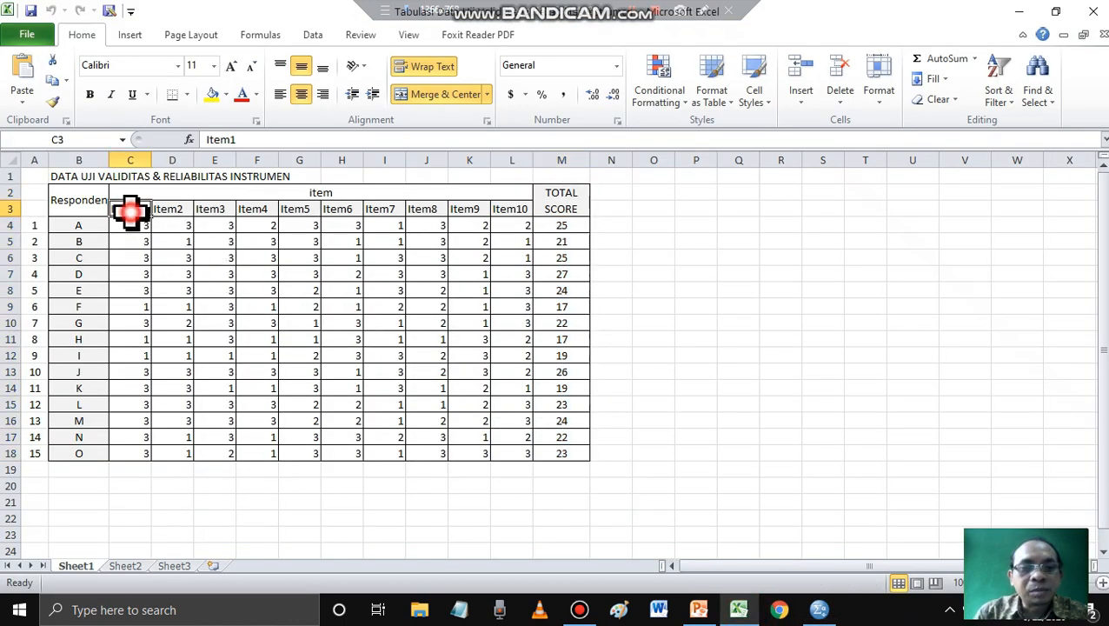
{"action": "left_click_drag", "start_coordinate": [130, 209], "coordinate": [587, 447]}
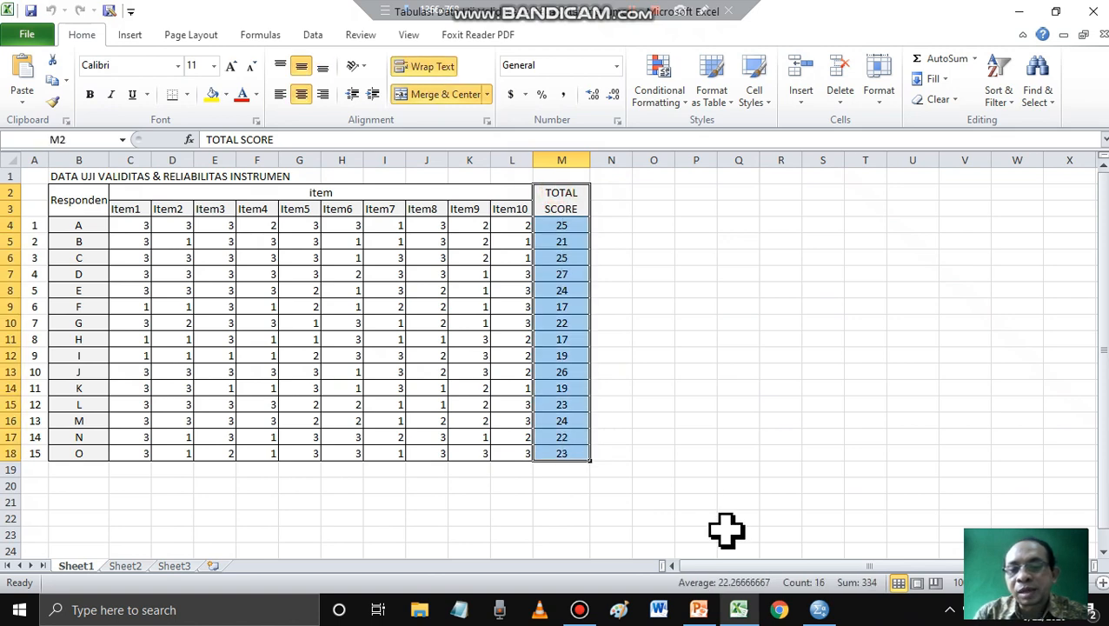
- Switch to SPSS and define the first variable with the name Item1
{"action": "left_click", "coordinate": [834, 618]}
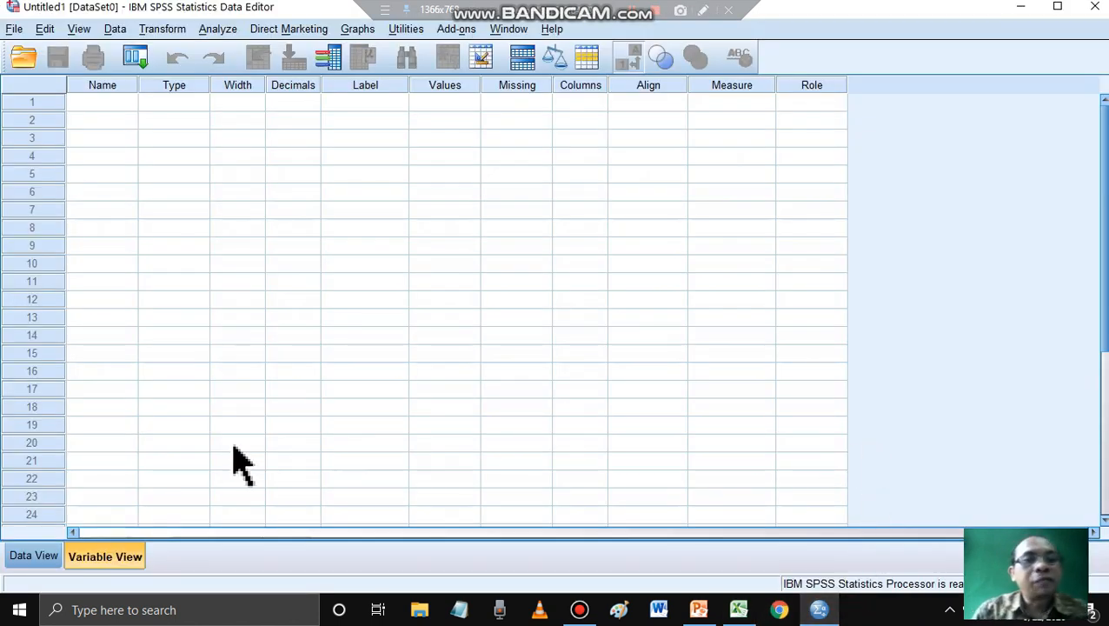
{"action": "left_click", "coordinate": [96, 102]}
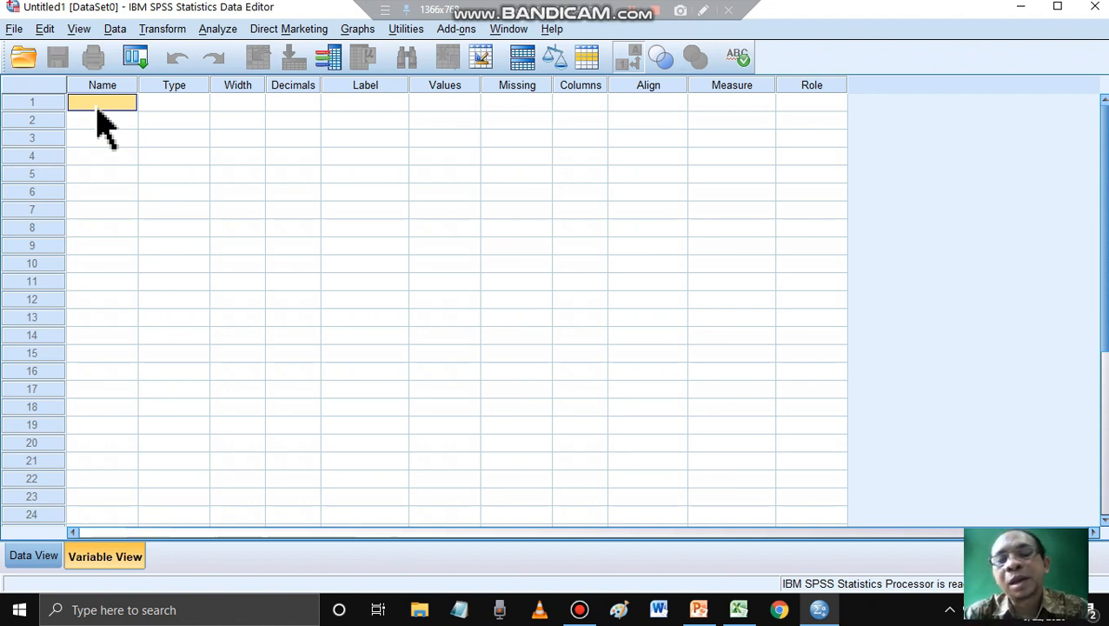
{"action": "left_click", "coordinate": [96, 103]}
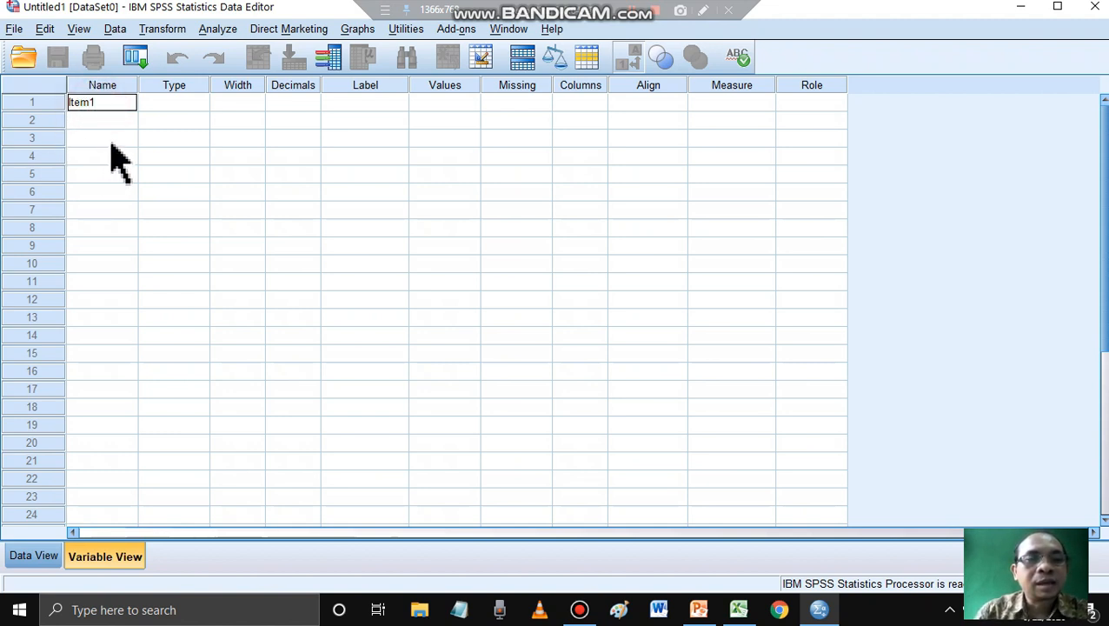
{"action": "key", "text": "Return"}
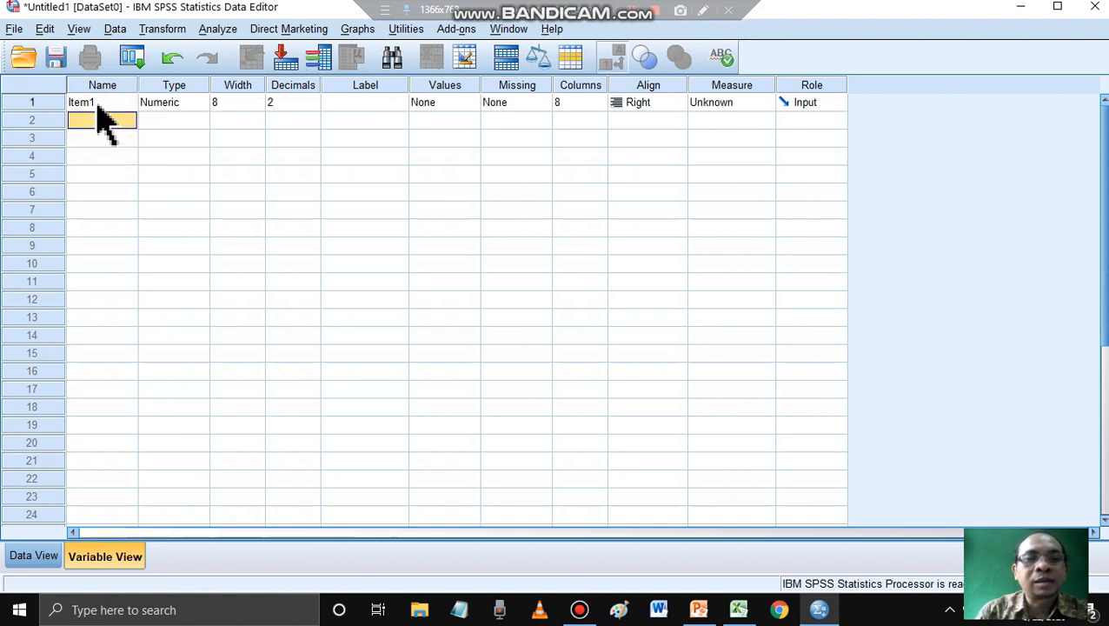
- Try to rename the first variable as "Item 1" with a space before the number
{"action": "left_click", "coordinate": [97, 110]}
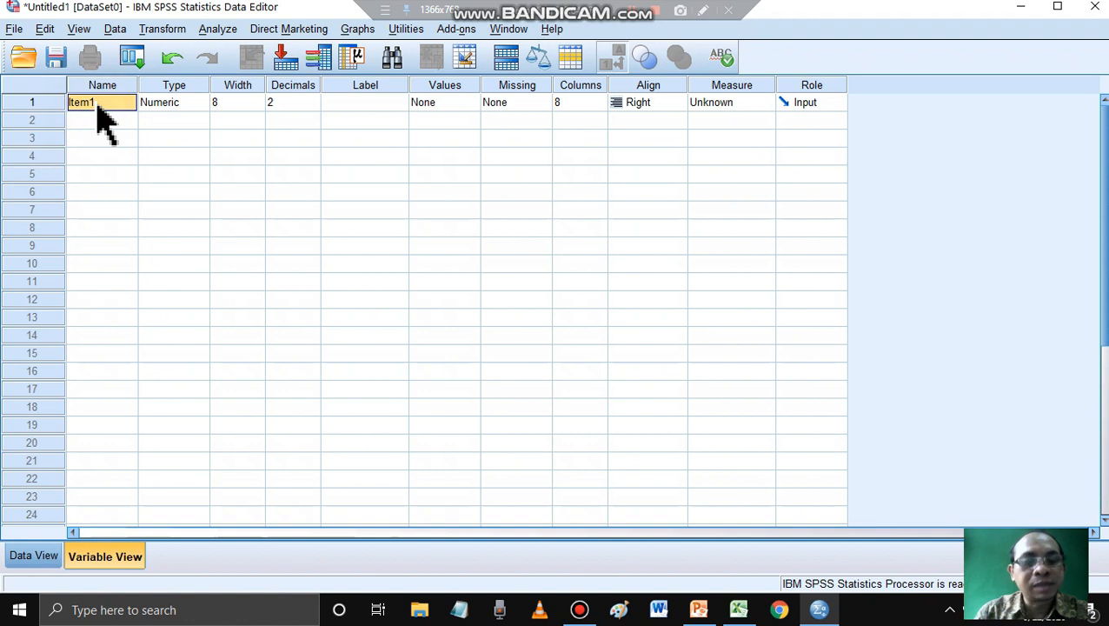
{"action": "key", "text": "BackSpace"}
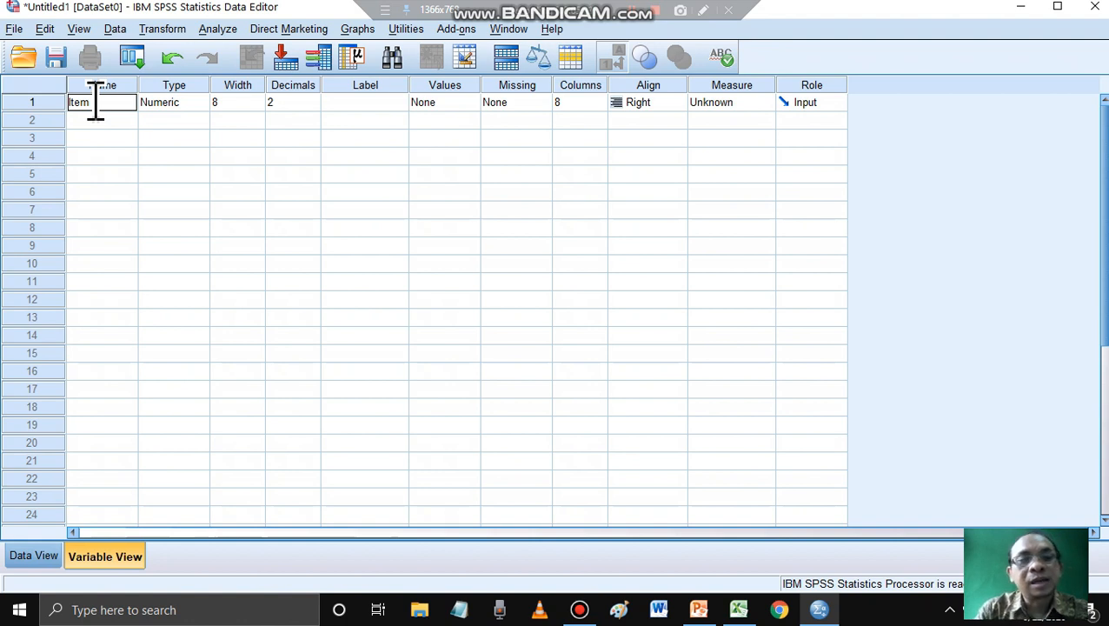
{"action": "type", "text": "Item"}
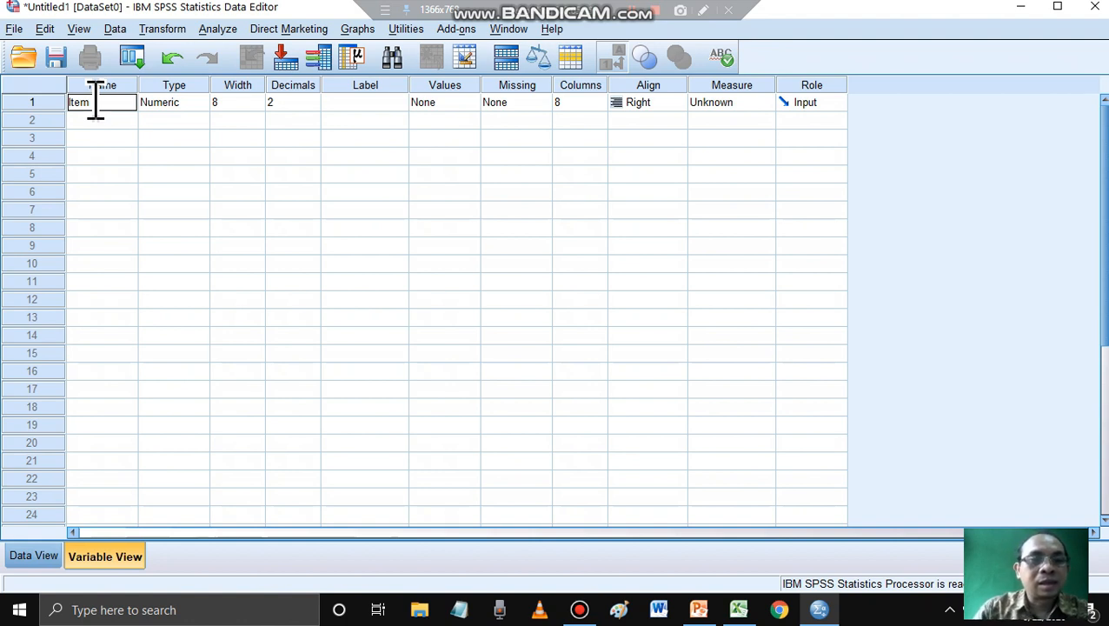
{"action": "type", "text": " 1"}
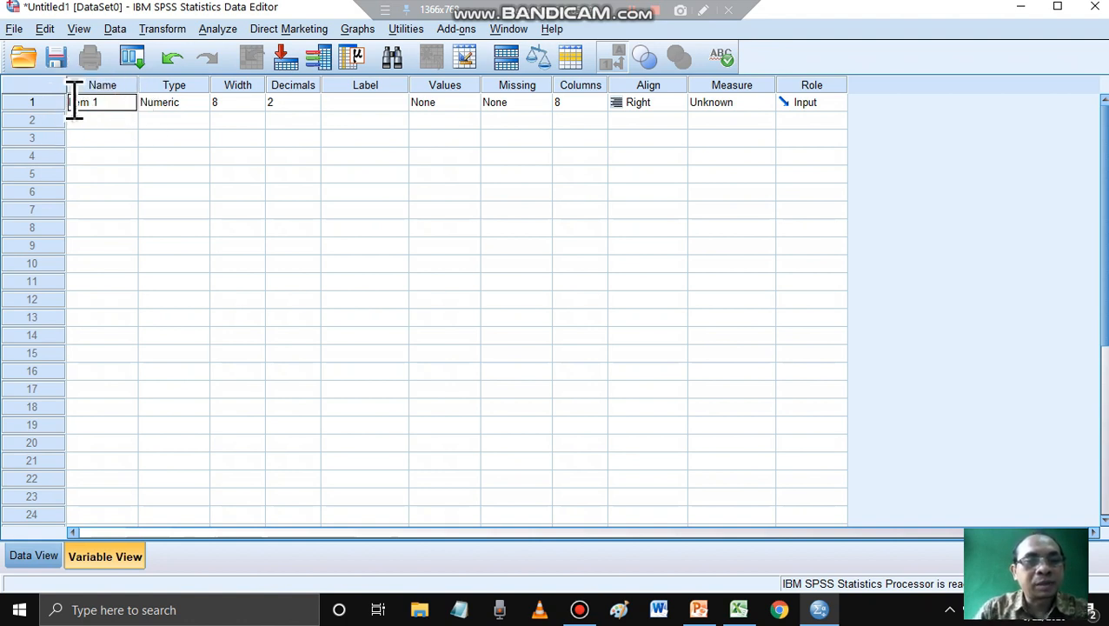
{"action": "key", "text": "Return"}
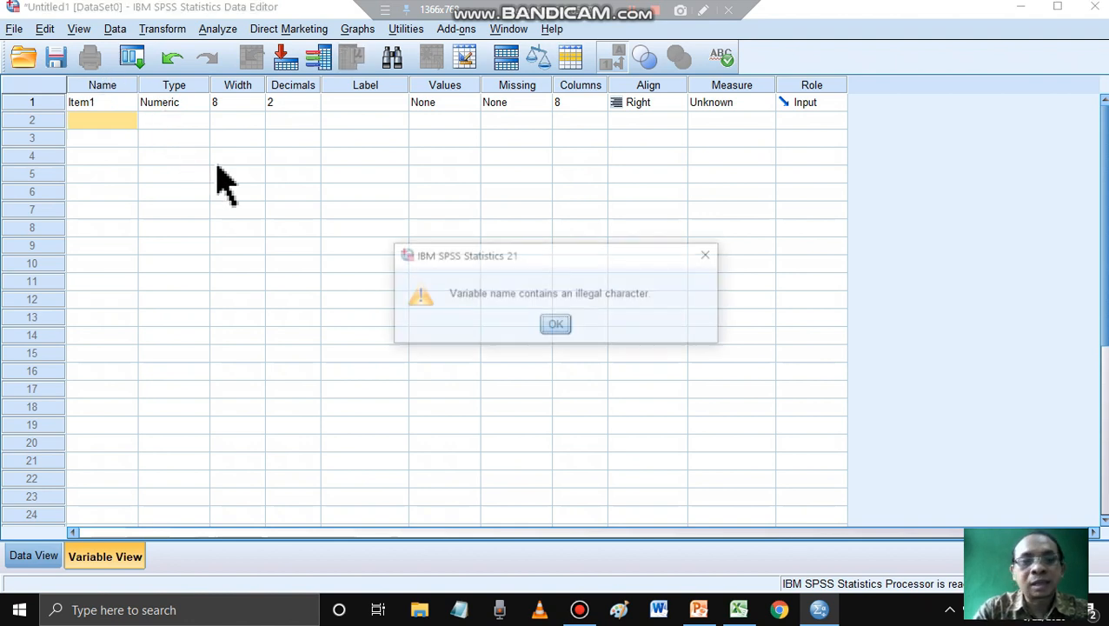
{"action": "left_click", "coordinate": [556, 325]}
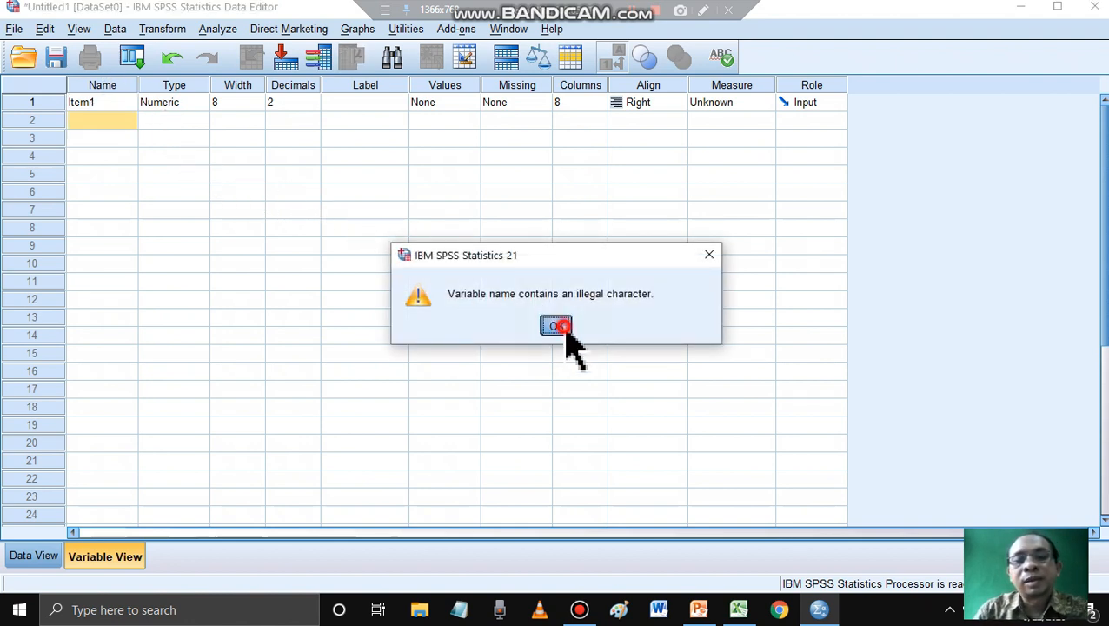
{"action": "left_click", "coordinate": [102, 104]}
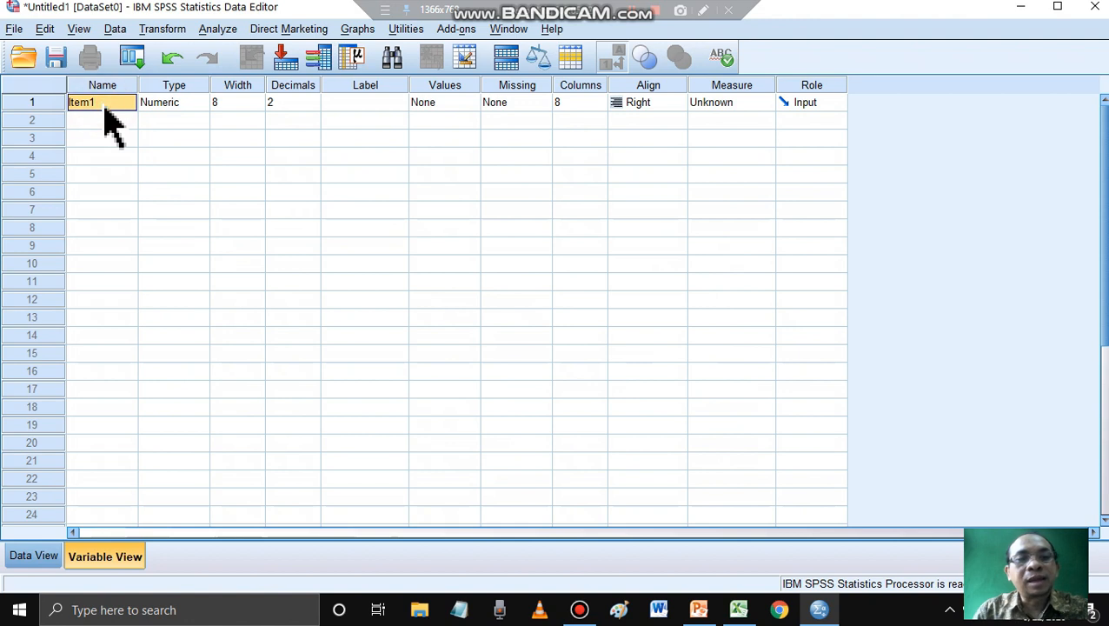
- Rename the first variable as Item_1, using an underscore before the number
{"action": "type", "text": "I"}
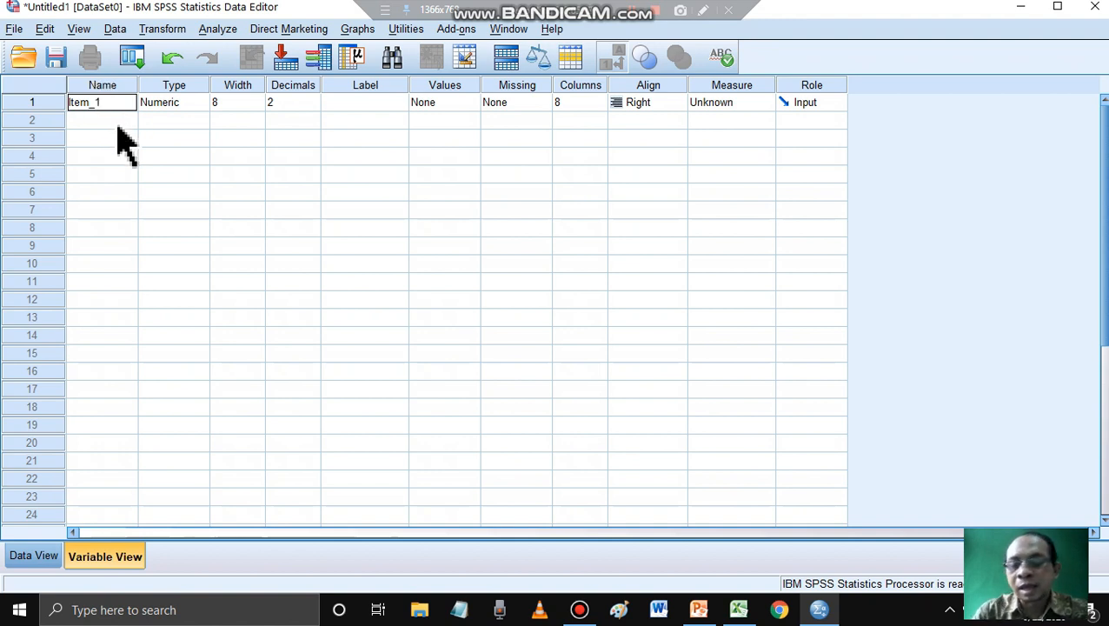
{"action": "left_click", "coordinate": [118, 127]}
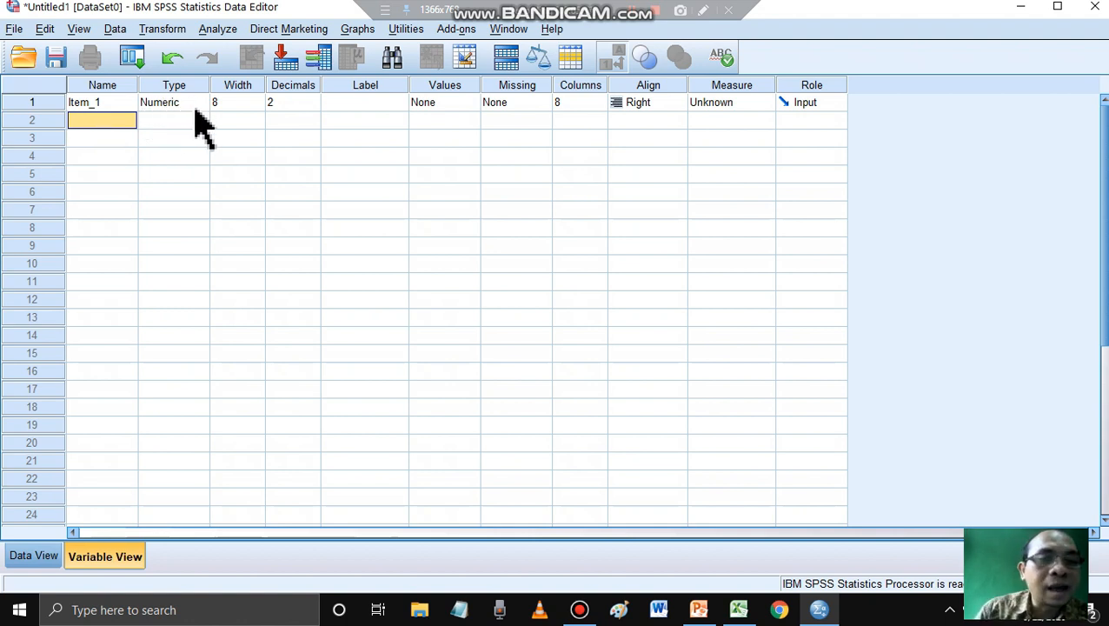
- Switch to the Excel workbook and examine respondent A's scores across the item columns up to Item9
{"action": "left_click", "coordinate": [739, 610]}
{"action": "left_click", "coordinate": [126, 225]}
{"action": "left_click", "coordinate": [206, 227]}
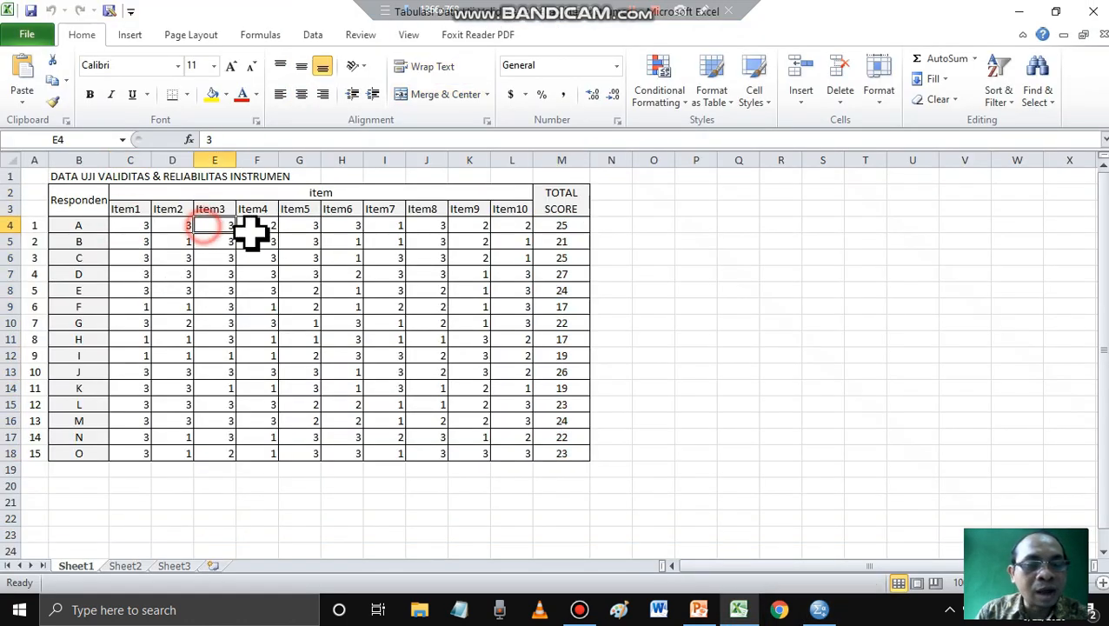
{"action": "left_click", "coordinate": [297, 228]}
{"action": "left_click_drag", "start_coordinate": [360, 228], "coordinate": [380, 228]}
{"action": "left_click_drag", "start_coordinate": [396, 228], "coordinate": [433, 228]}
{"action": "left_click", "coordinate": [435, 228]}
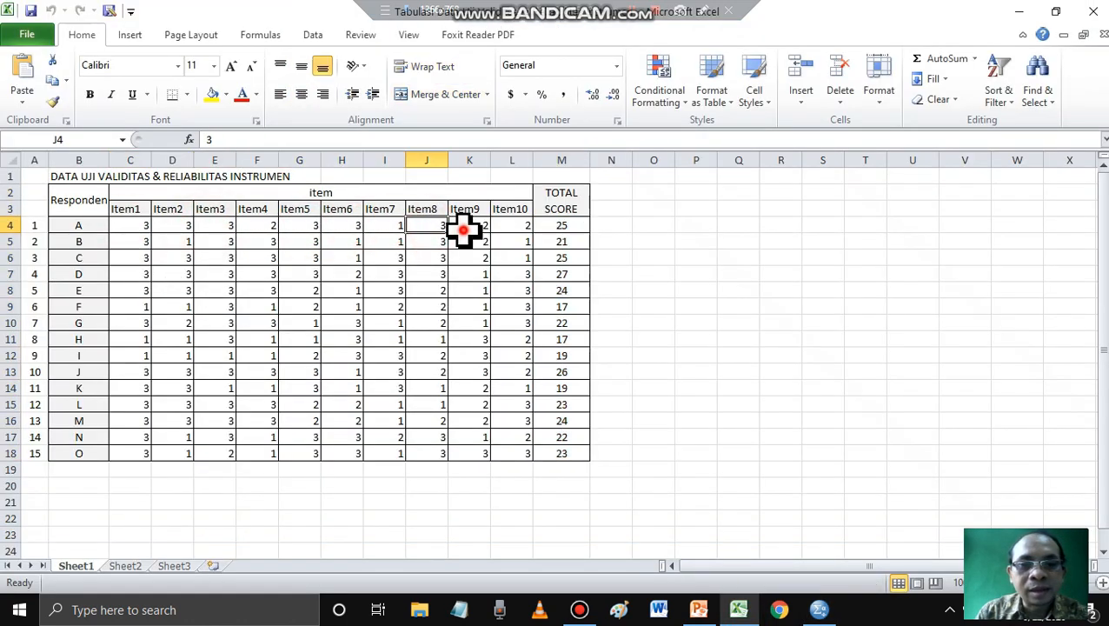
{"action": "left_click", "coordinate": [473, 228]}
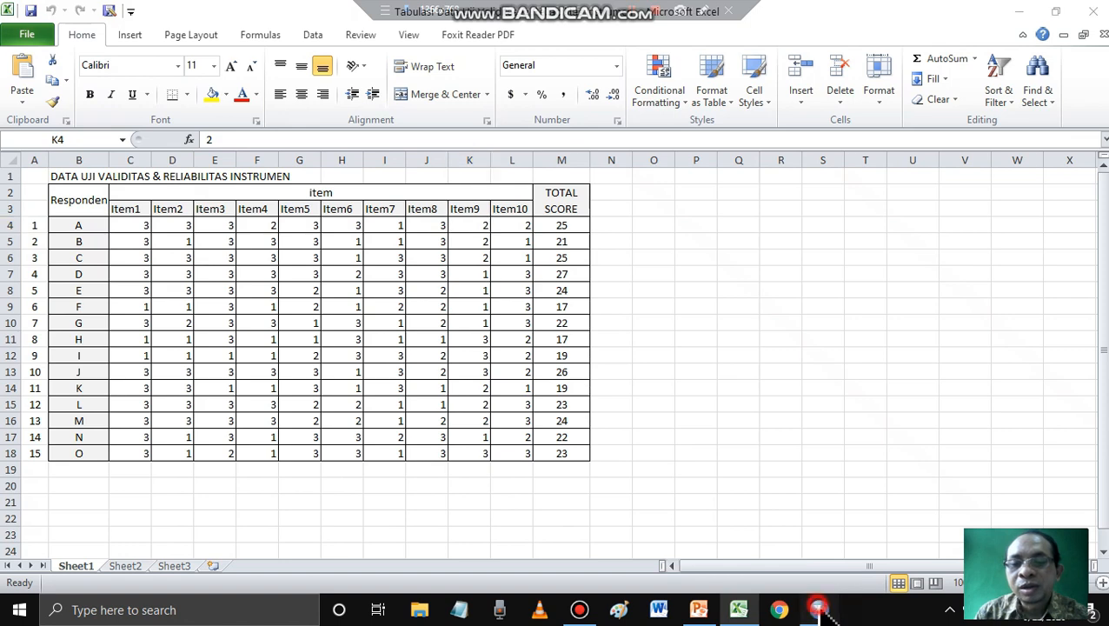
- Switch to SPSS, review the variable type options for Item_1 and confirm Numeric with width 8 and 2 decimal places
{"action": "left_click", "coordinate": [819, 609]}
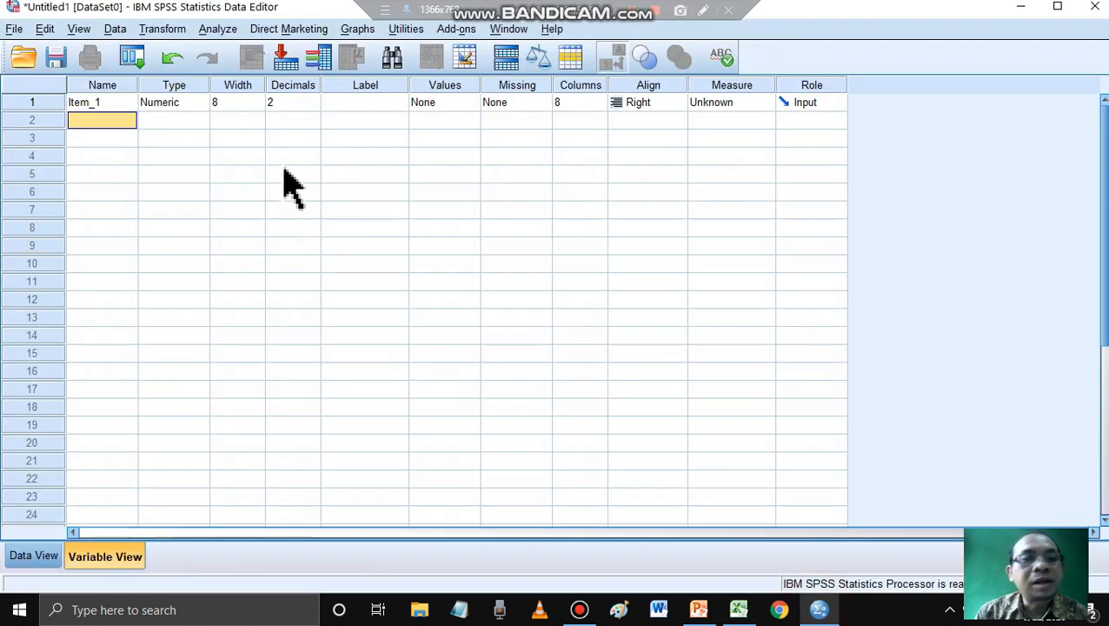
{"action": "left_click", "coordinate": [180, 104]}
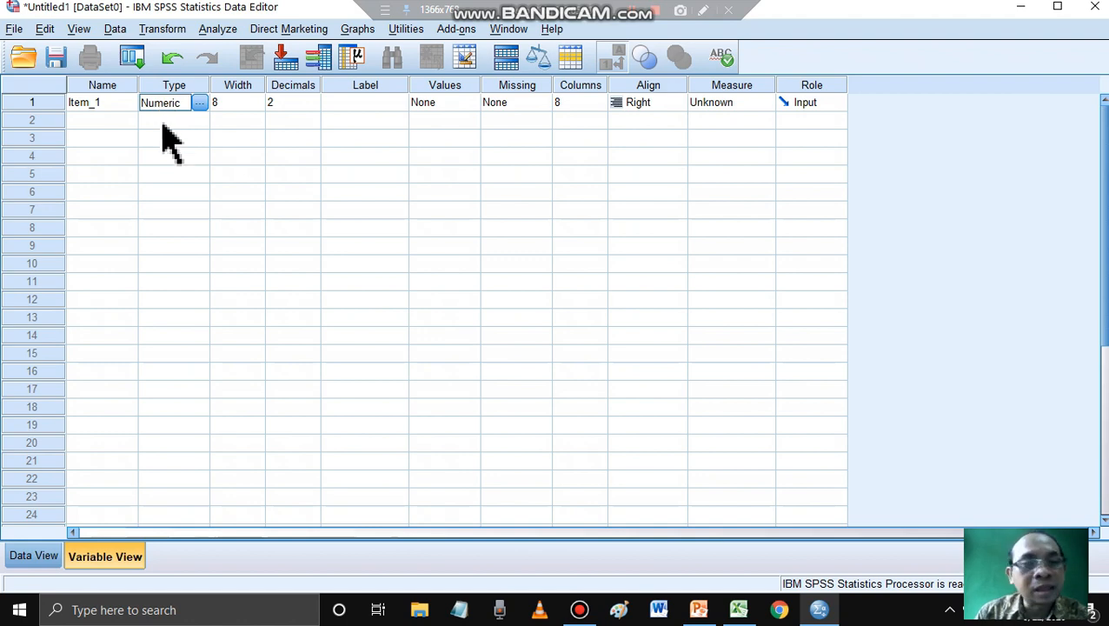
{"action": "left_click", "coordinate": [199, 103]}
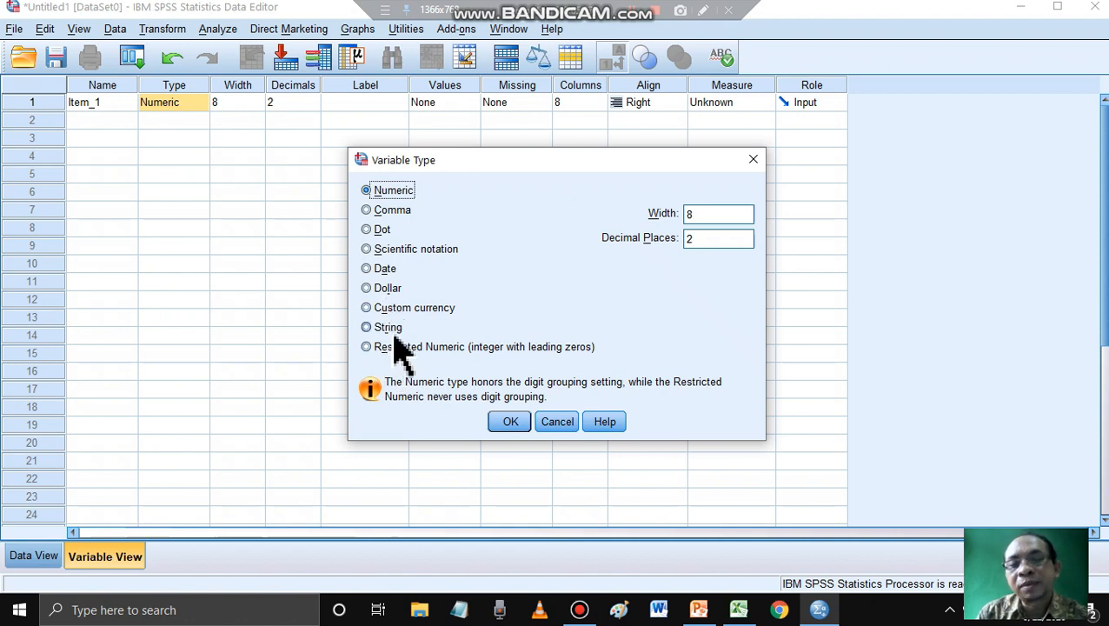
{"action": "left_click", "coordinate": [570, 425]}
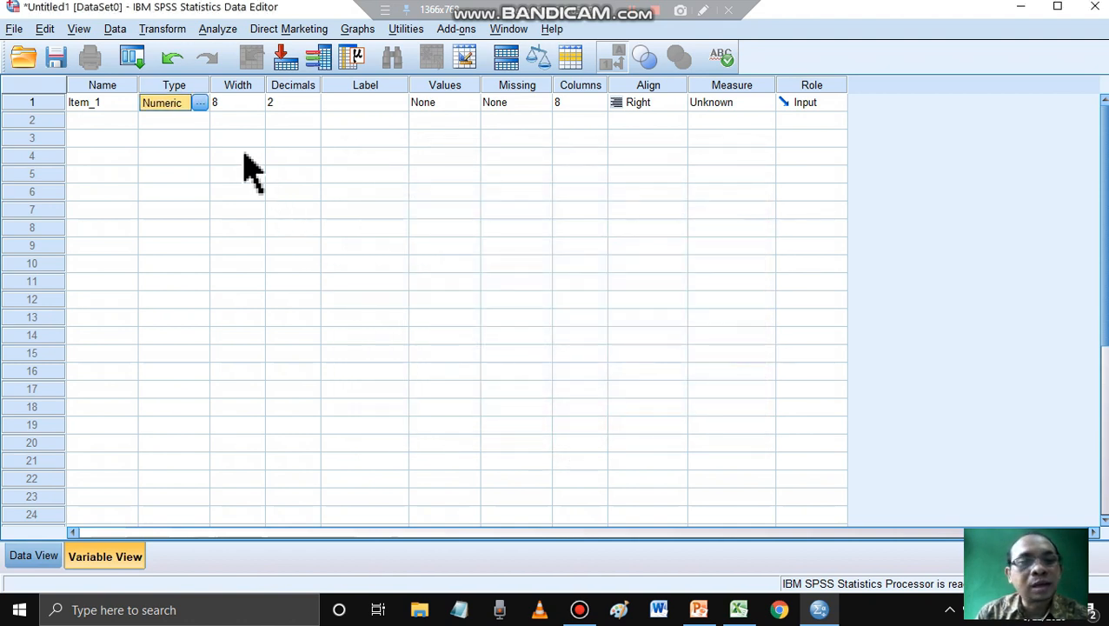
{"action": "left_click", "coordinate": [199, 103]}
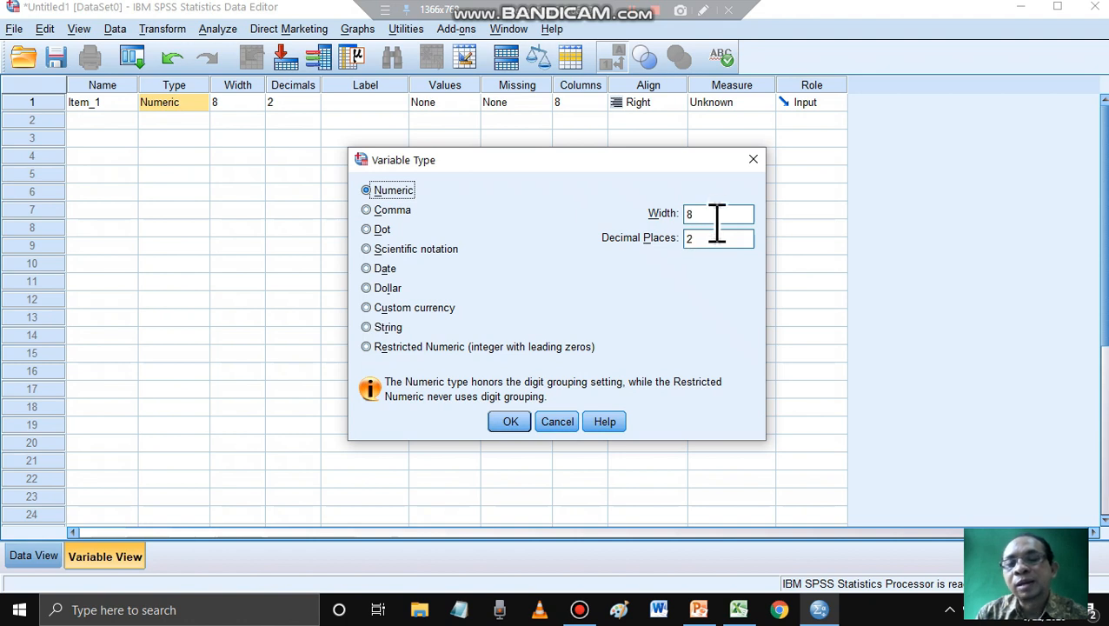
{"action": "left_click", "coordinate": [520, 424]}
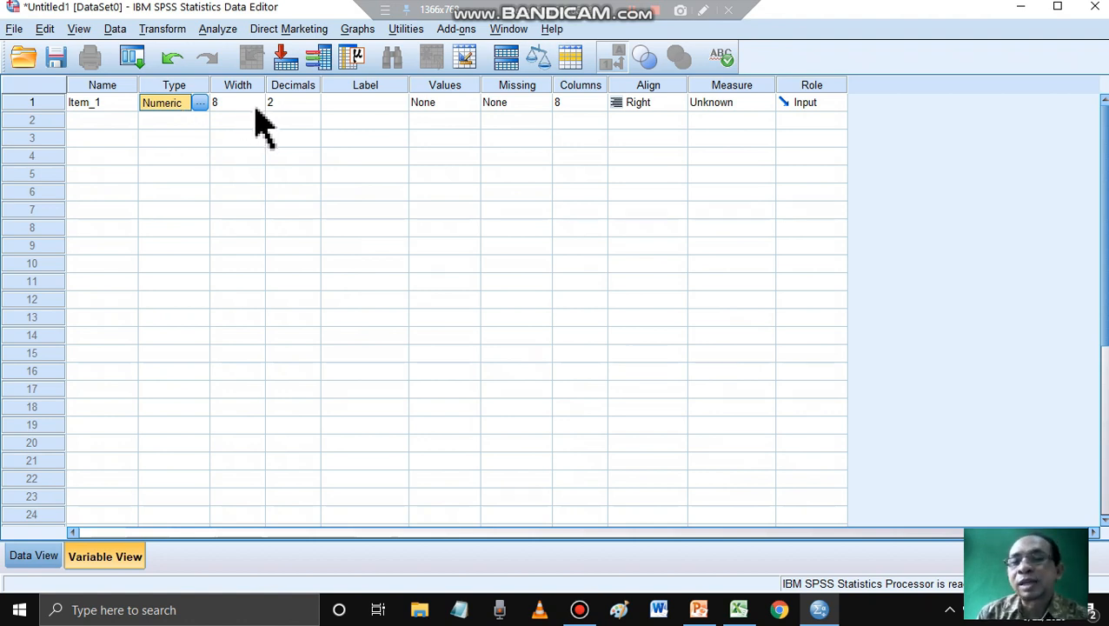
- Set the number of decimals for Item_1 to 0
{"action": "left_click", "coordinate": [313, 102]}
{"action": "left_click", "coordinate": [315, 106]}
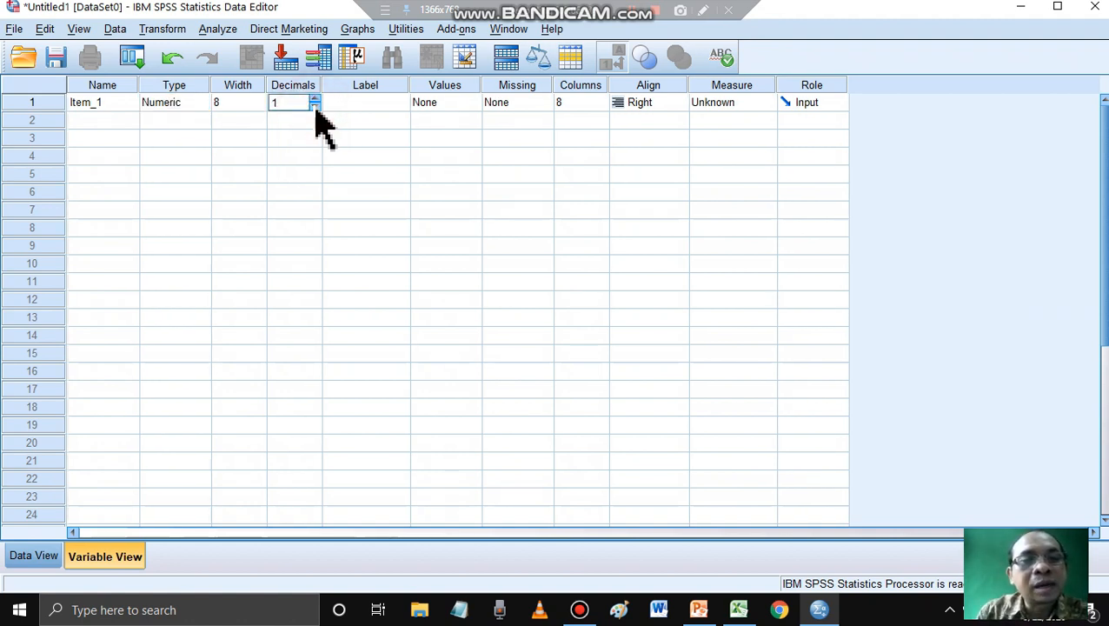
{"action": "left_click", "coordinate": [314, 106]}
{"action": "left_click", "coordinate": [300, 139]}
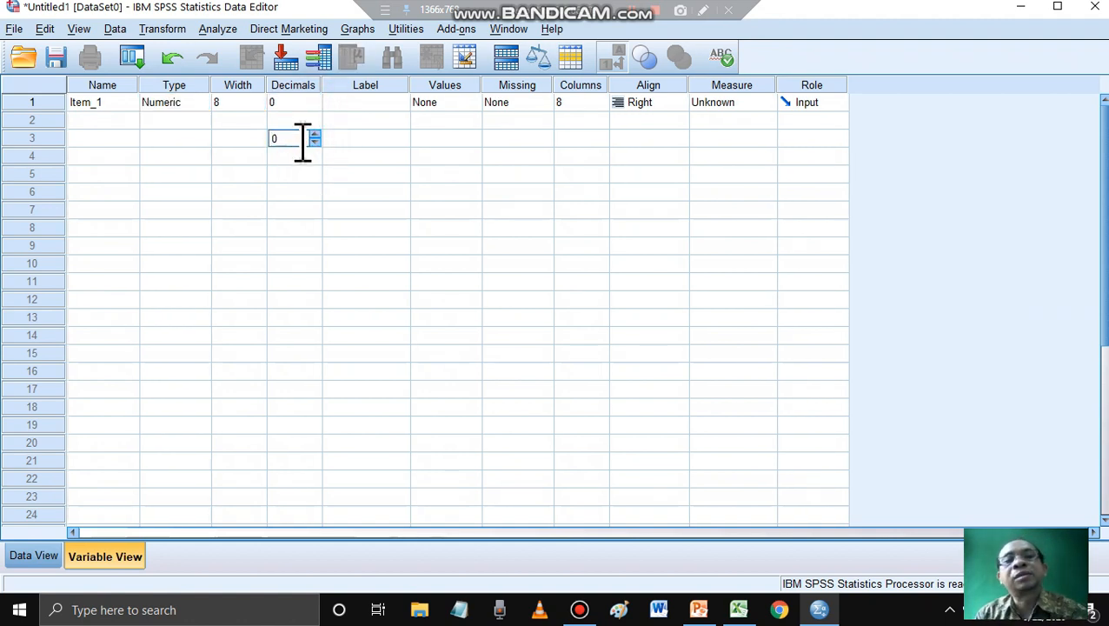
- Set the number of decimals for Item_1 back to 2
{"action": "left_click", "coordinate": [304, 103]}
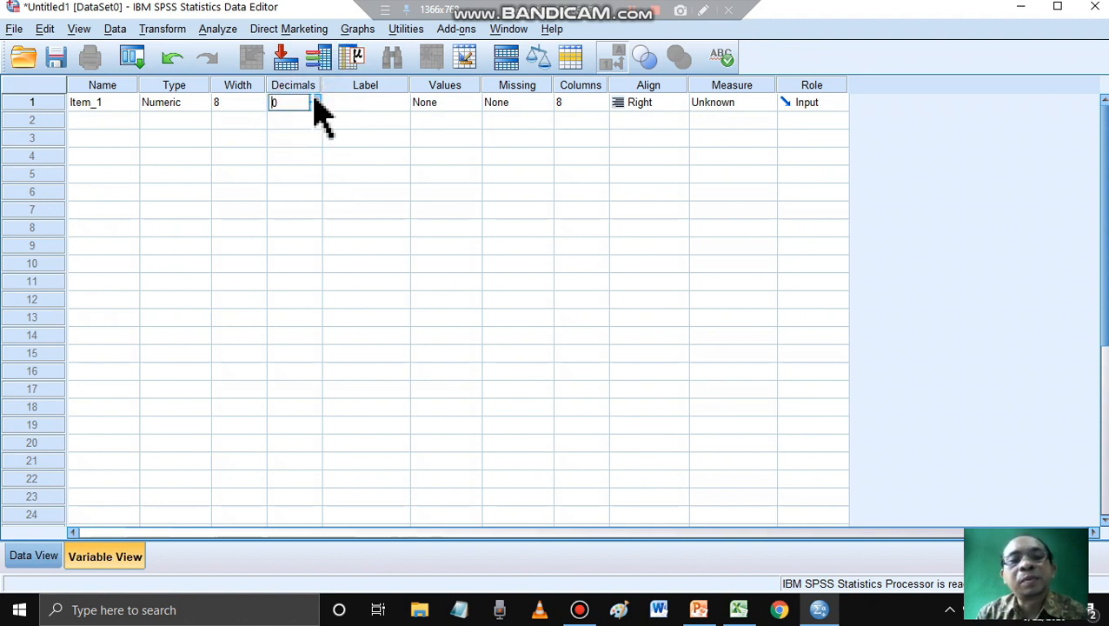
{"action": "left_click", "coordinate": [315, 98]}
{"action": "left_click", "coordinate": [315, 99]}
{"action": "left_click", "coordinate": [315, 137]}
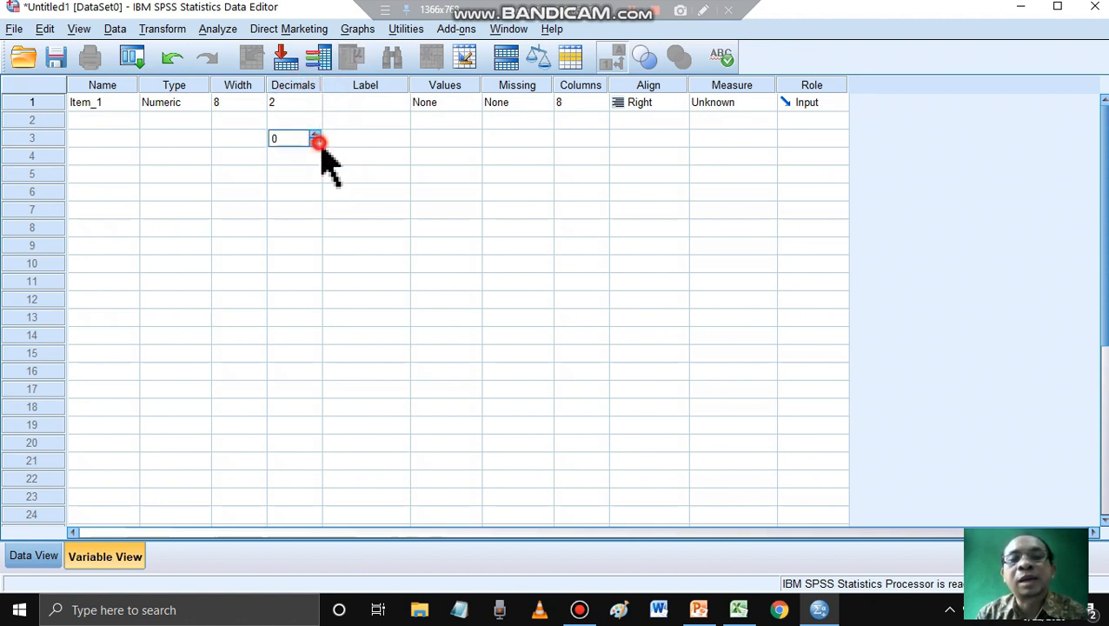
- Look at the label cell and the value label settings of Item_1, closing them without defining any labels
{"action": "left_click", "coordinate": [354, 102]}
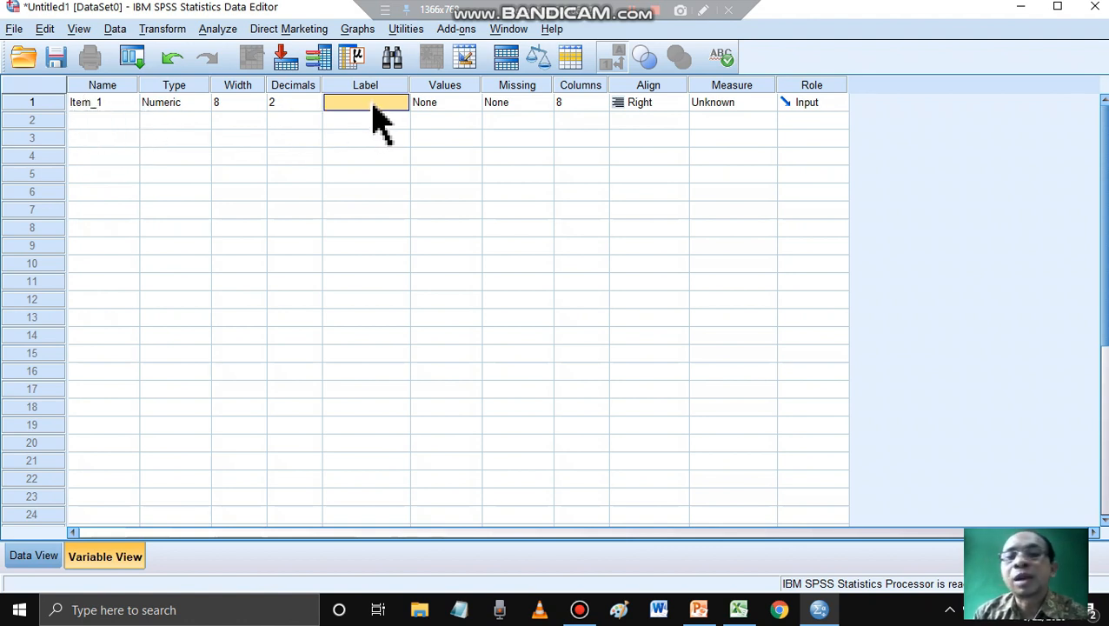
{"action": "left_click", "coordinate": [464, 105]}
{"action": "left_click", "coordinate": [471, 105]}
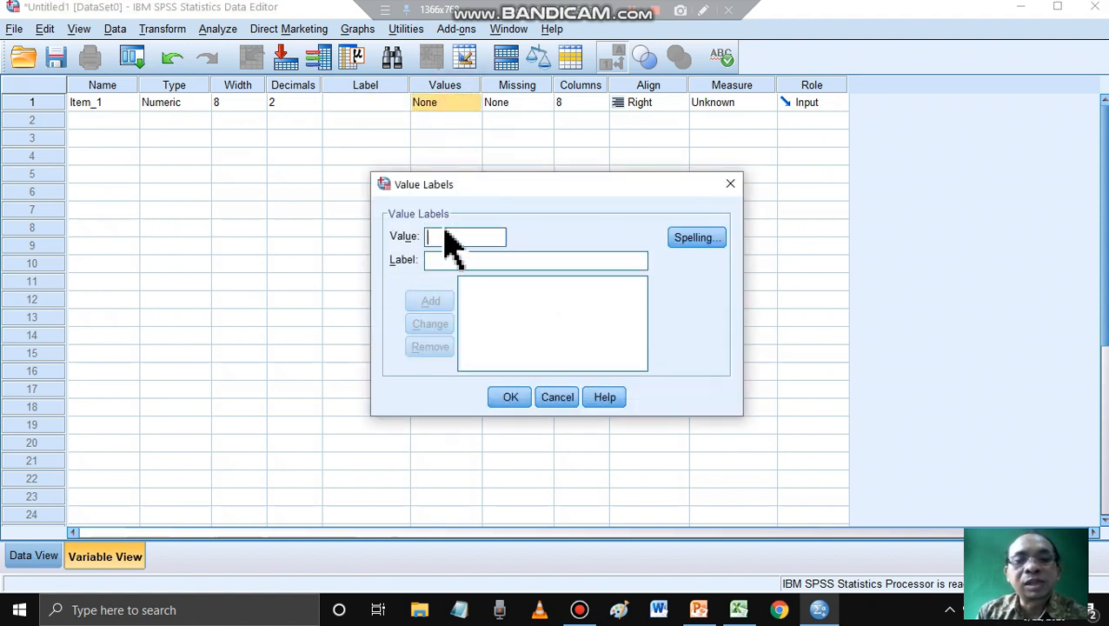
{"action": "left_click", "coordinate": [556, 398]}
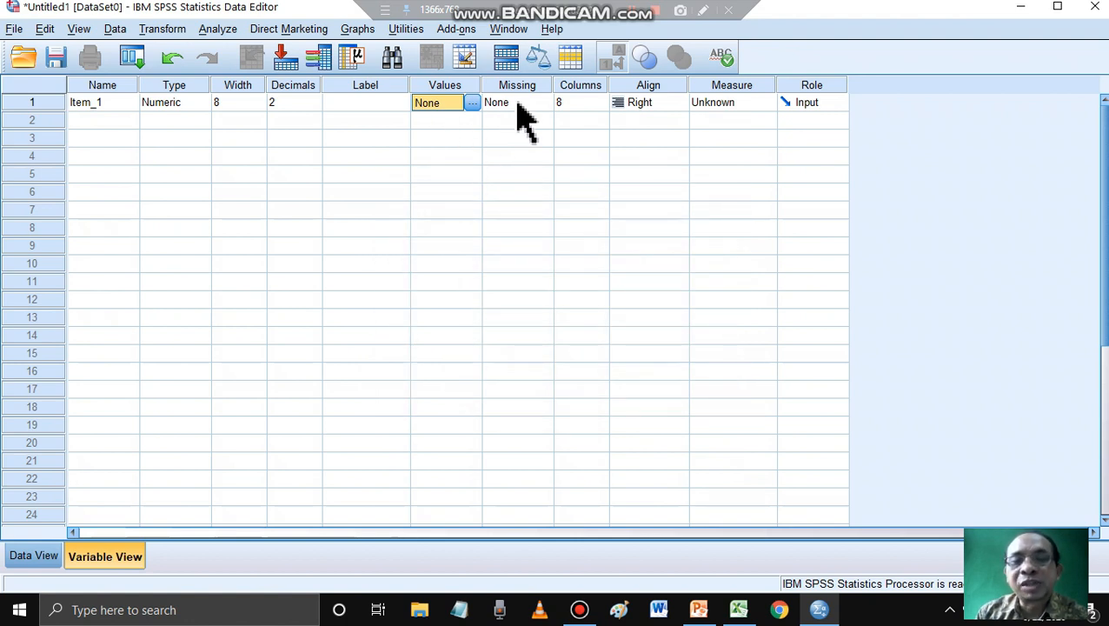
- Widen the display column of Item_1 to 11 and return it to 8
{"action": "left_click", "coordinate": [581, 103]}
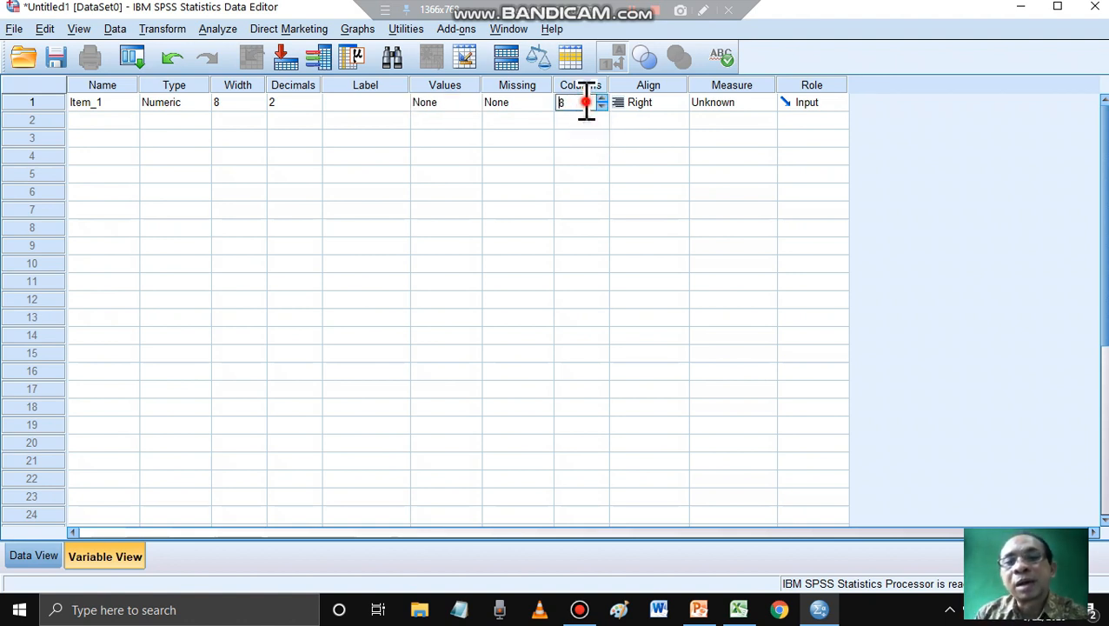
{"action": "left_click", "coordinate": [601, 101]}
{"action": "left_click", "coordinate": [602, 99]}
{"action": "left_click", "coordinate": [602, 99]}
{"action": "left_click", "coordinate": [602, 99]}
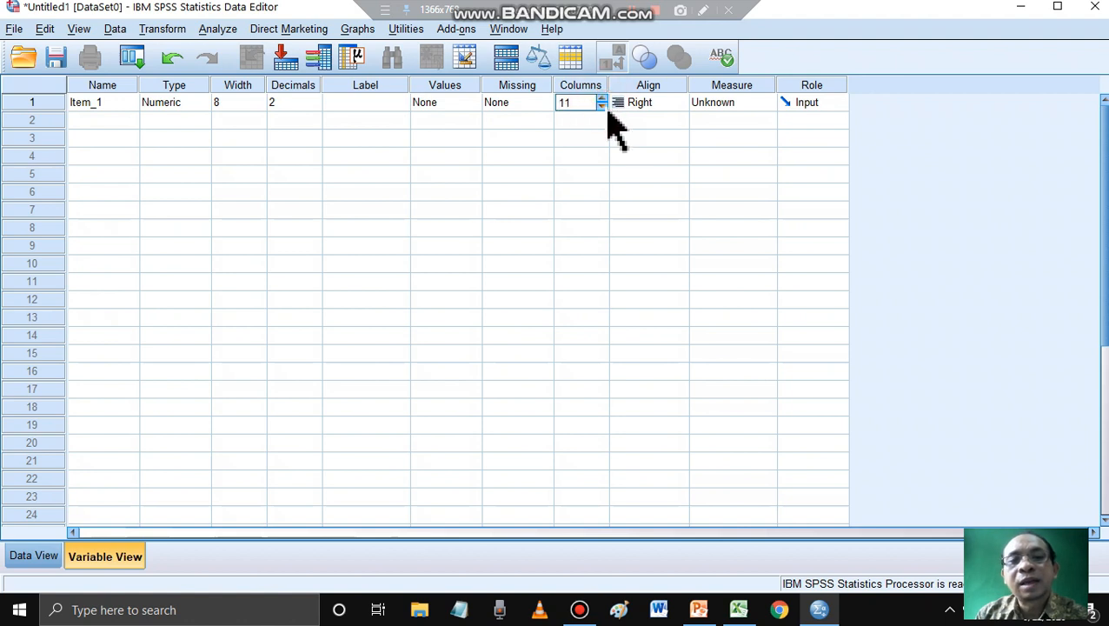
{"action": "left_click", "coordinate": [602, 106]}
{"action": "left_click", "coordinate": [602, 106]}
{"action": "left_click", "coordinate": [596, 139]}
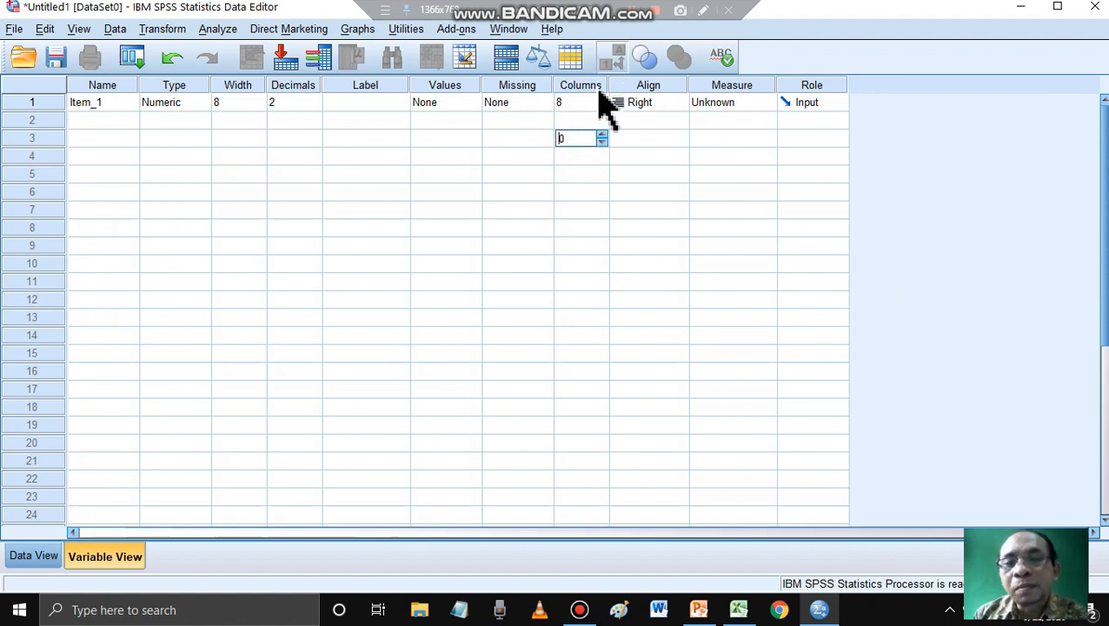
- Change the alignment of Item_1 to Center and return it to Right
{"action": "left_click", "coordinate": [676, 102]}
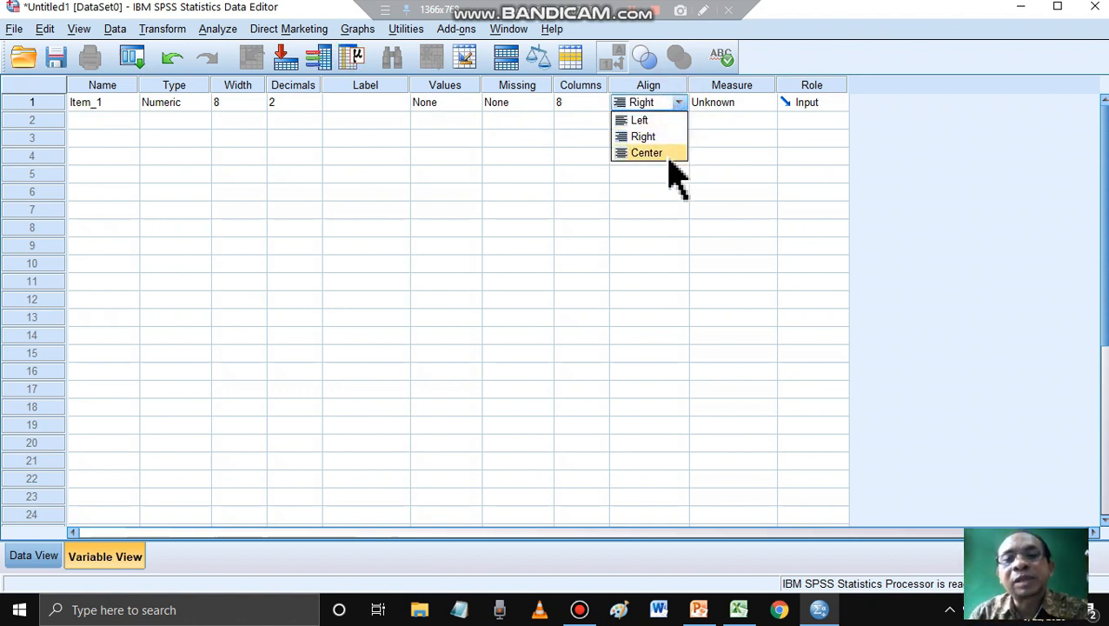
{"action": "left_click", "coordinate": [666, 155]}
{"action": "left_click", "coordinate": [679, 103]}
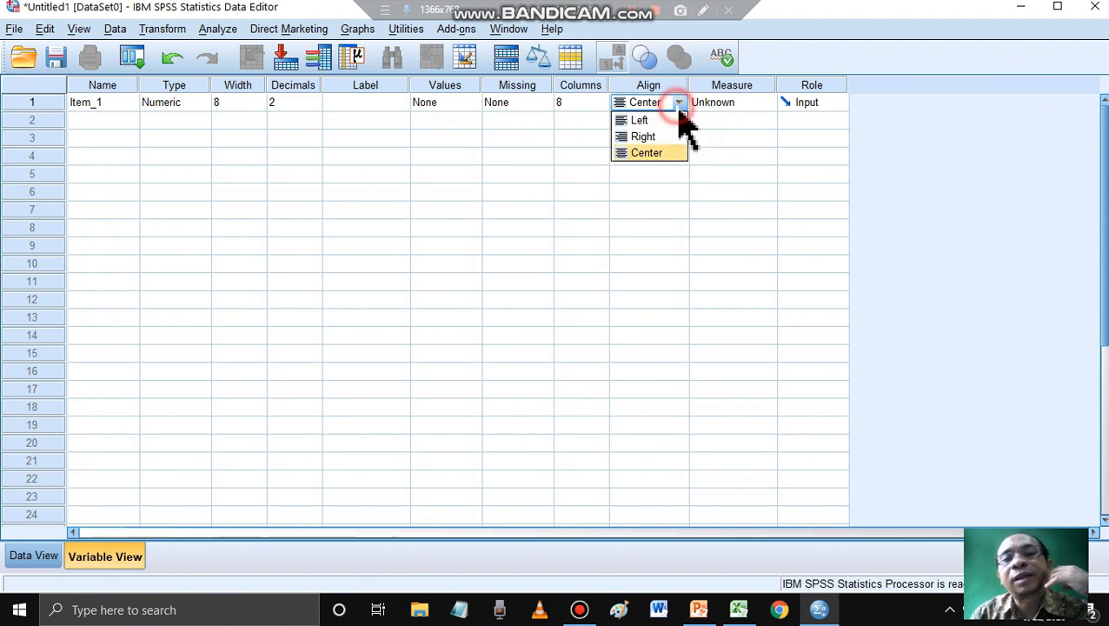
{"action": "left_click", "coordinate": [647, 136]}
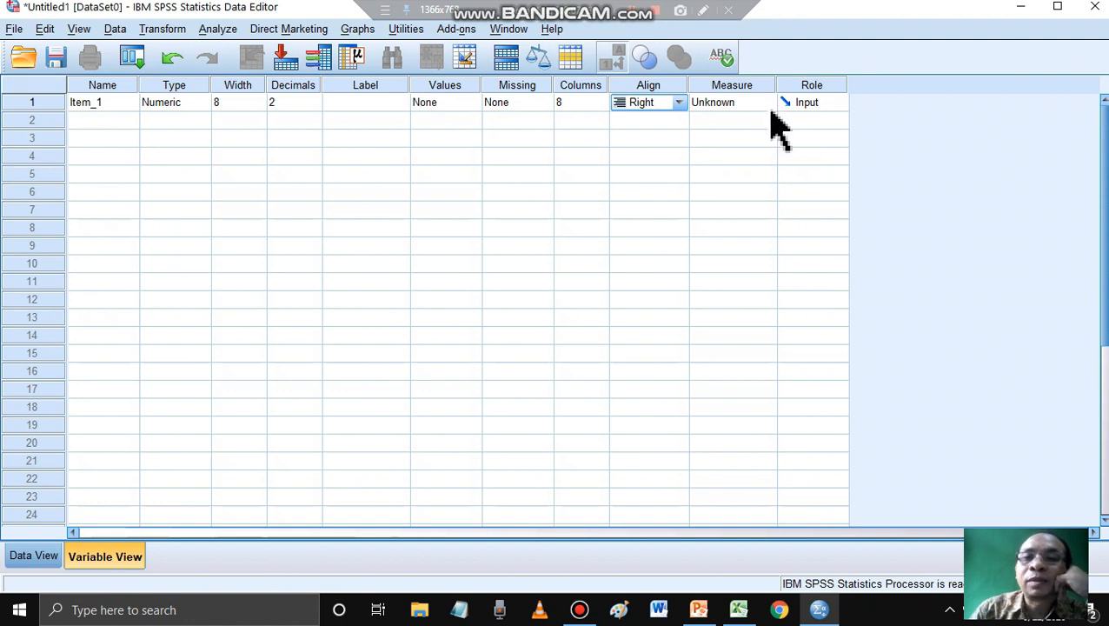
- Set the measurement level of Item_1 to Scale
{"action": "left_click", "coordinate": [770, 108]}
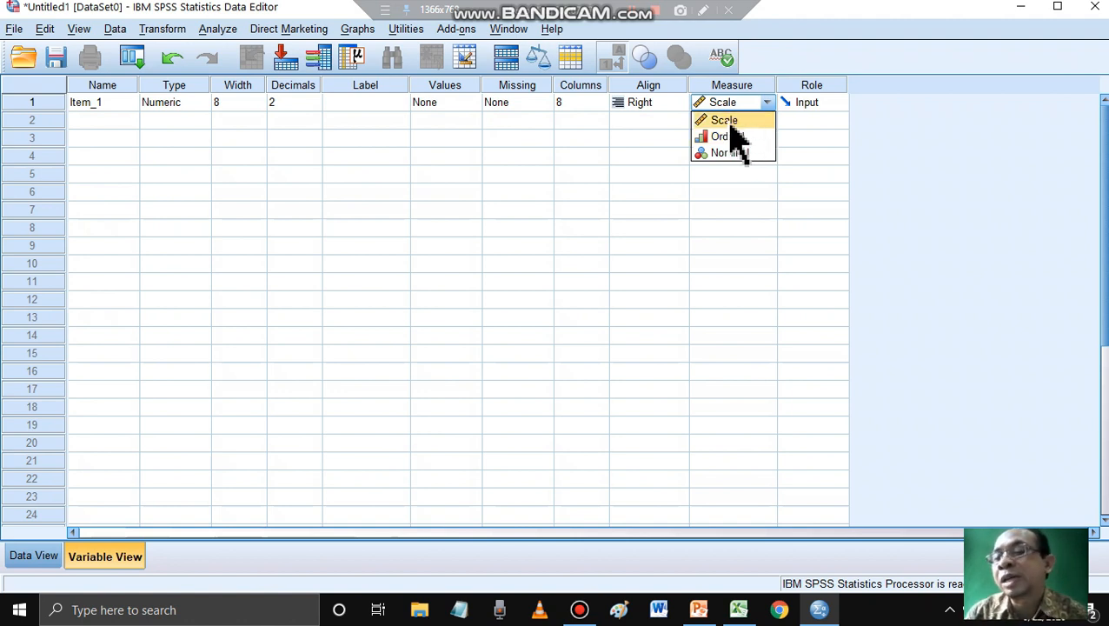
{"action": "left_click", "coordinate": [574, 153]}
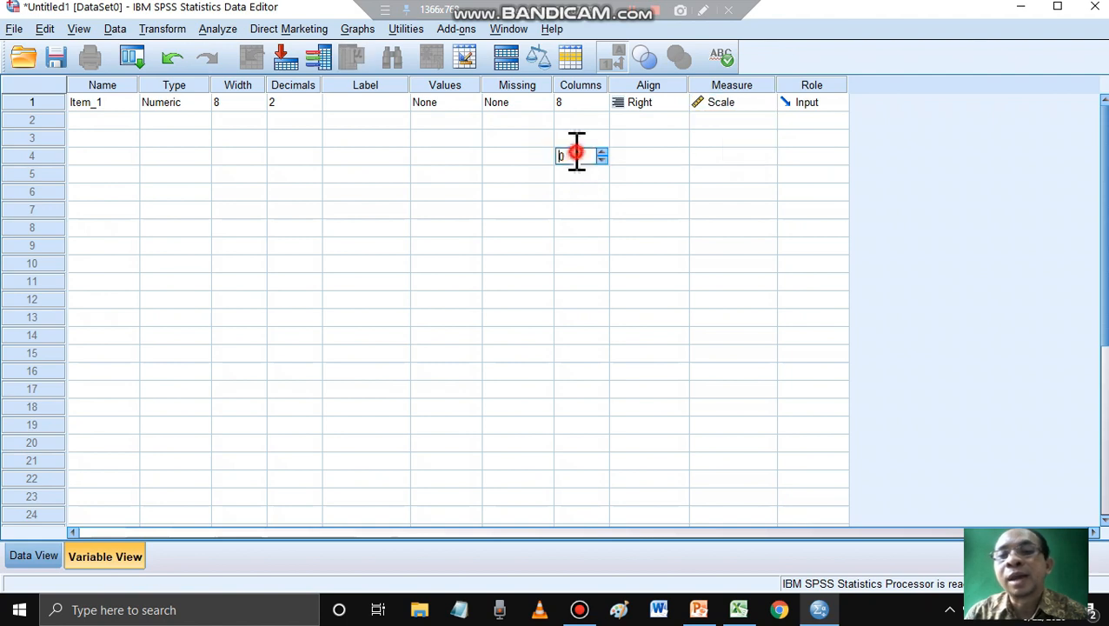
- Switch to the Excel workbook and check the kind of scores recorded for Item1 to Item7 of the first respondents
{"action": "left_click", "coordinate": [744, 609]}
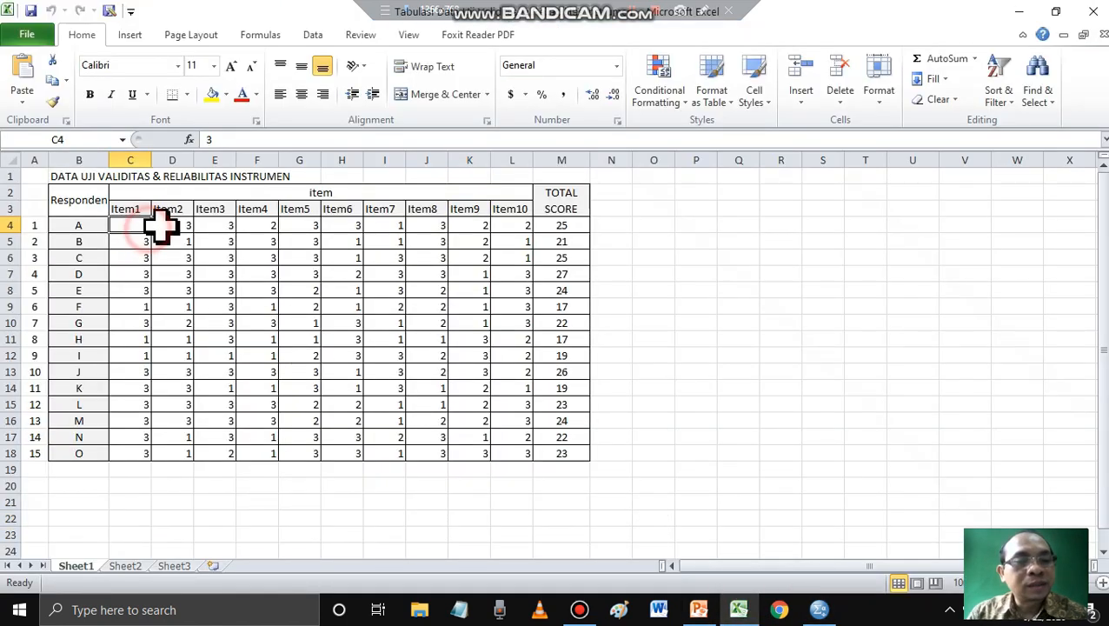
{"action": "left_click", "coordinate": [170, 228]}
{"action": "left_click", "coordinate": [229, 235]}
{"action": "left_click", "coordinate": [260, 257]}
{"action": "left_click", "coordinate": [312, 261]}
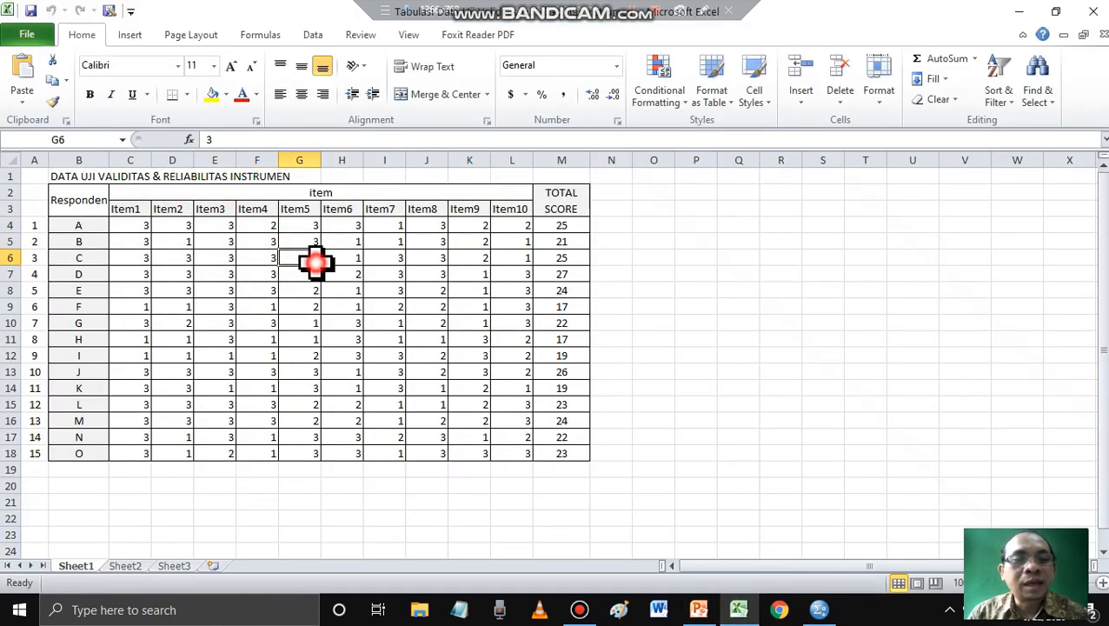
{"action": "left_click", "coordinate": [353, 258]}
{"action": "left_click", "coordinate": [374, 258]}
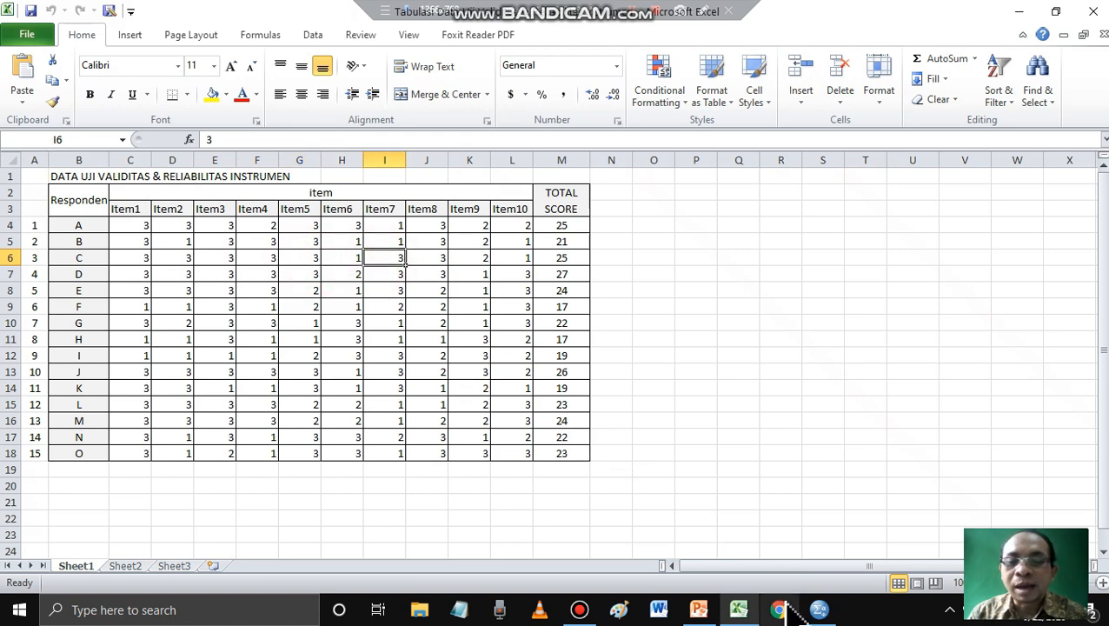
- Switch back to SPSS and confirm Scale as the measurement level of Item_1
{"action": "left_click", "coordinate": [819, 611]}
{"action": "left_click", "coordinate": [765, 102]}
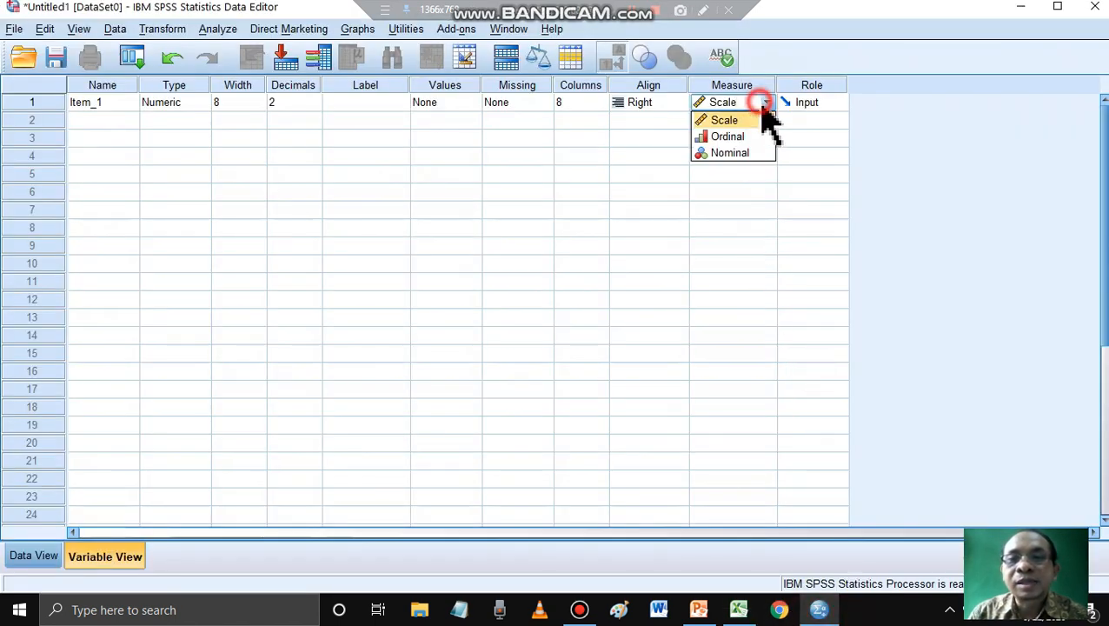
{"action": "left_click", "coordinate": [751, 123]}
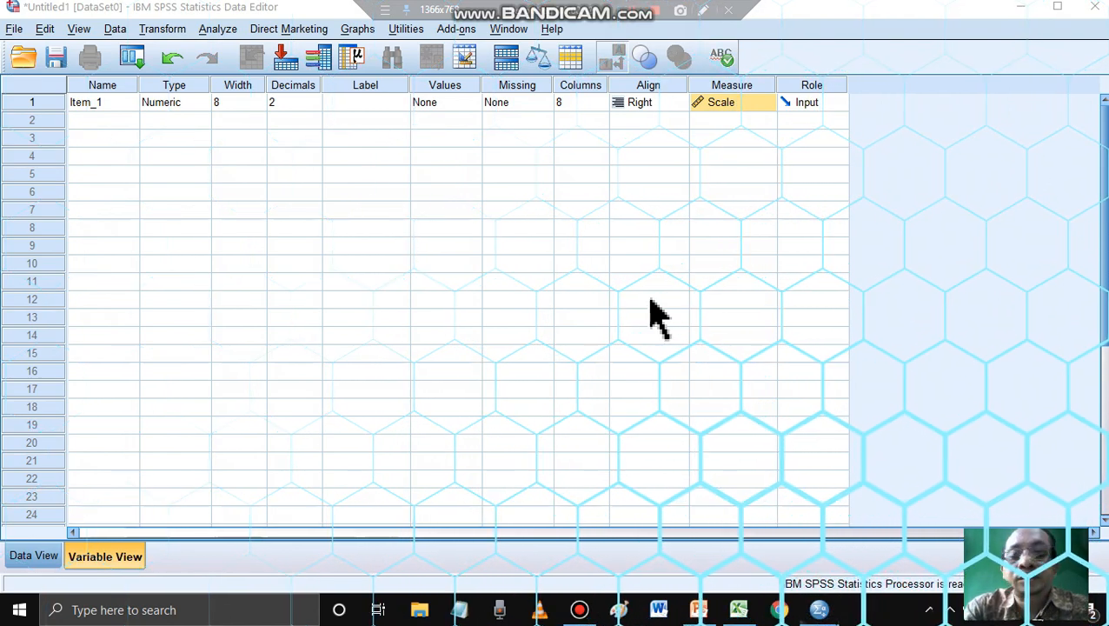
- Add four numeric variables named Item_2, Item_3, Item_4 and Item_5 below Item_1
{"action": "left_click", "coordinate": [87, 126]}
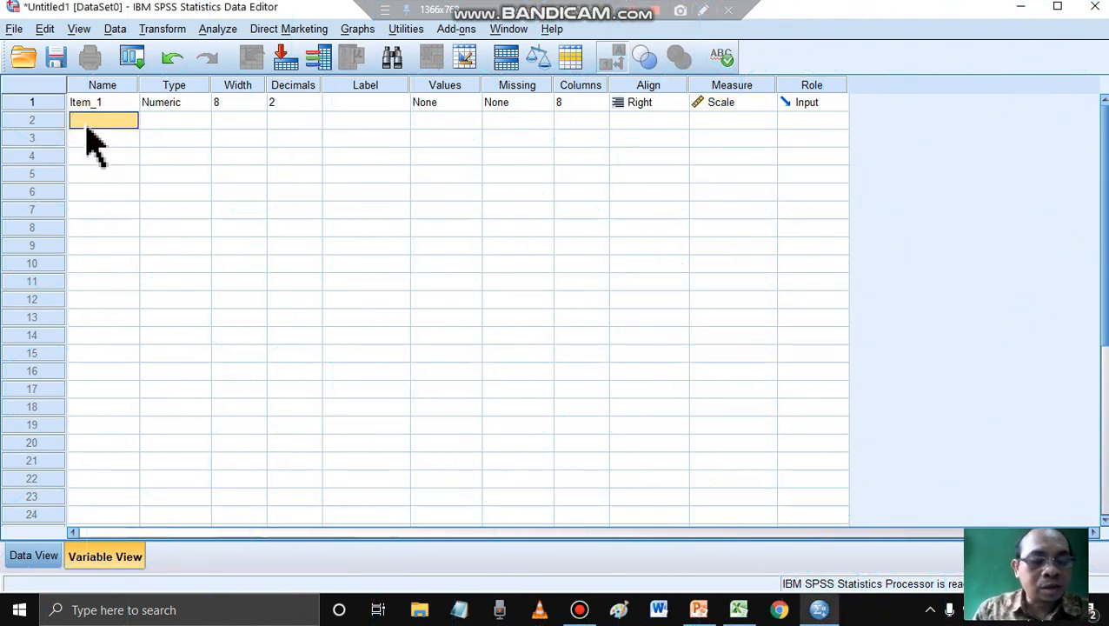
{"action": "left_click", "coordinate": [84, 121]}
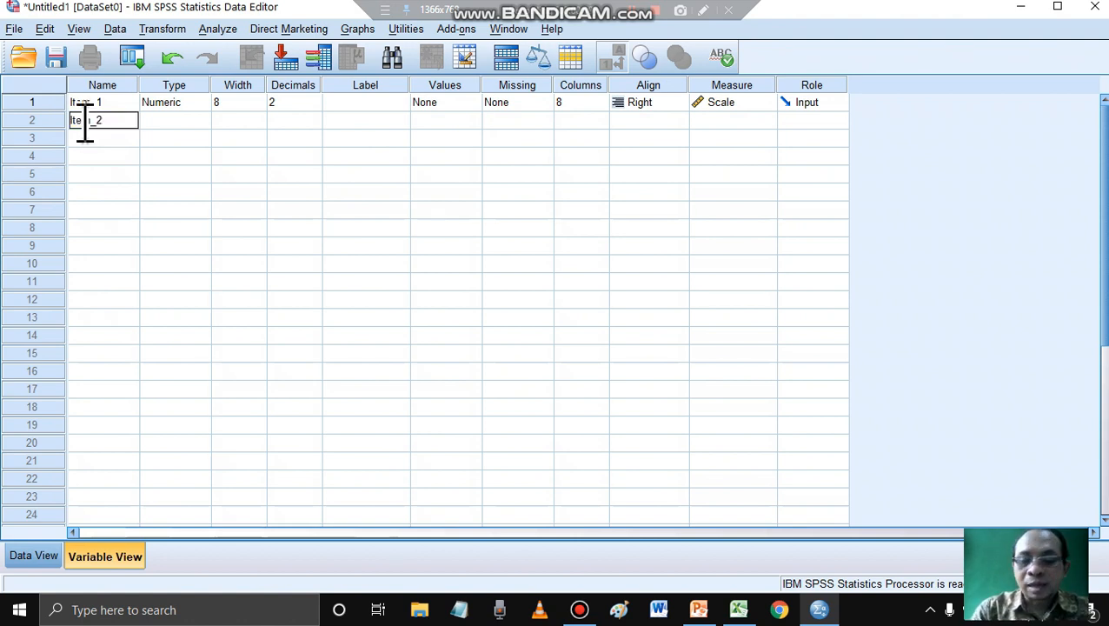
{"action": "left_click", "coordinate": [88, 137]}
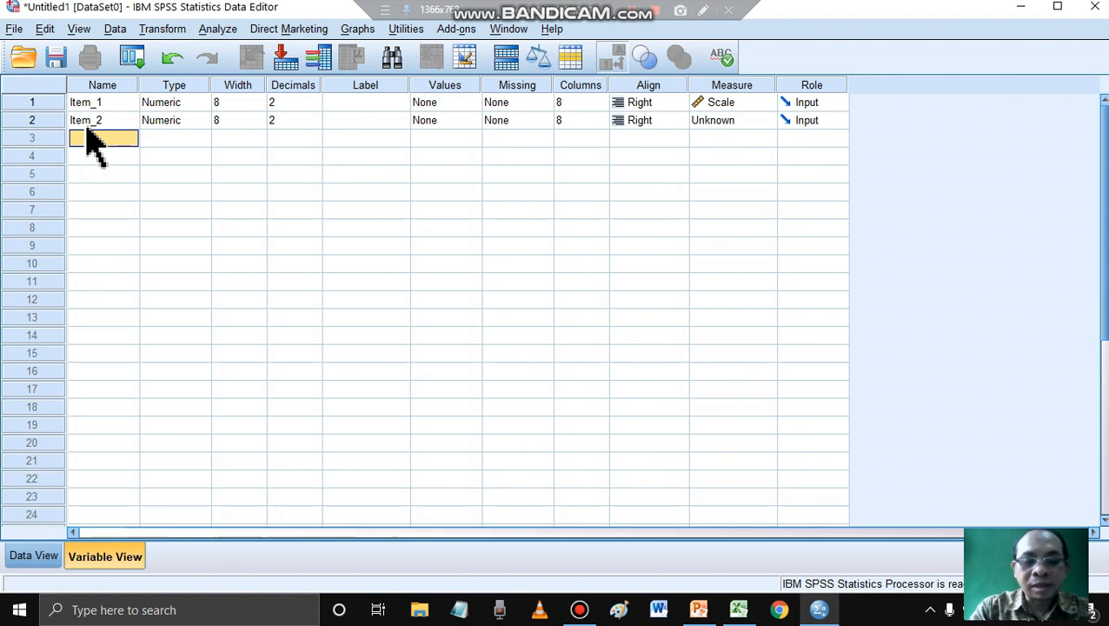
{"action": "left_click", "coordinate": [87, 135]}
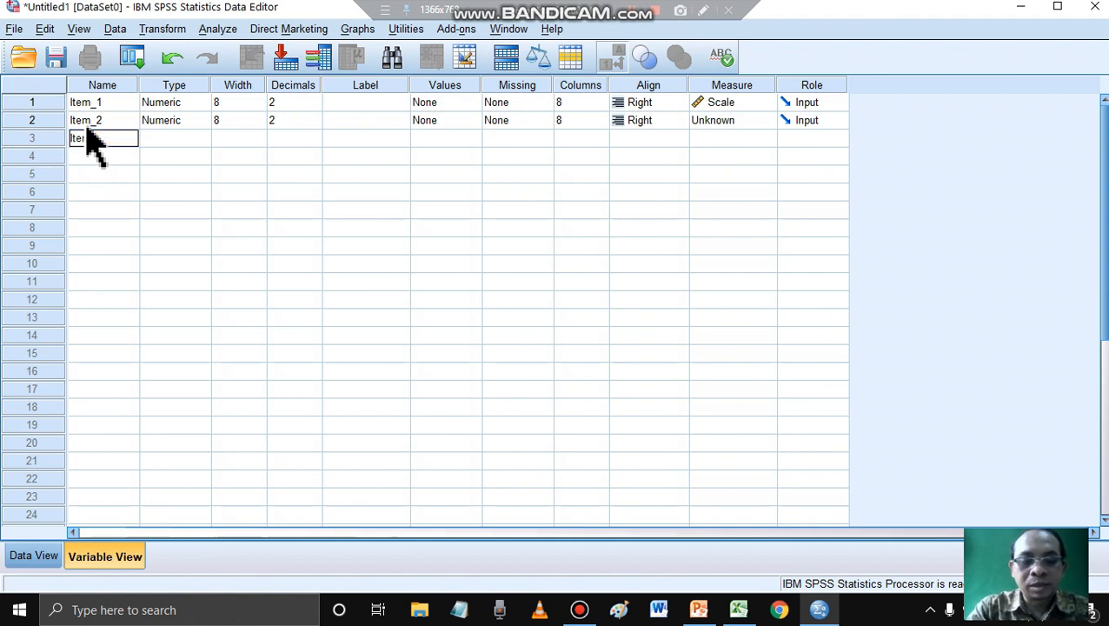
{"action": "type", "text": "Item_3"}
{"action": "key", "text": "Return"}
{"action": "type", "text": "Ite"}
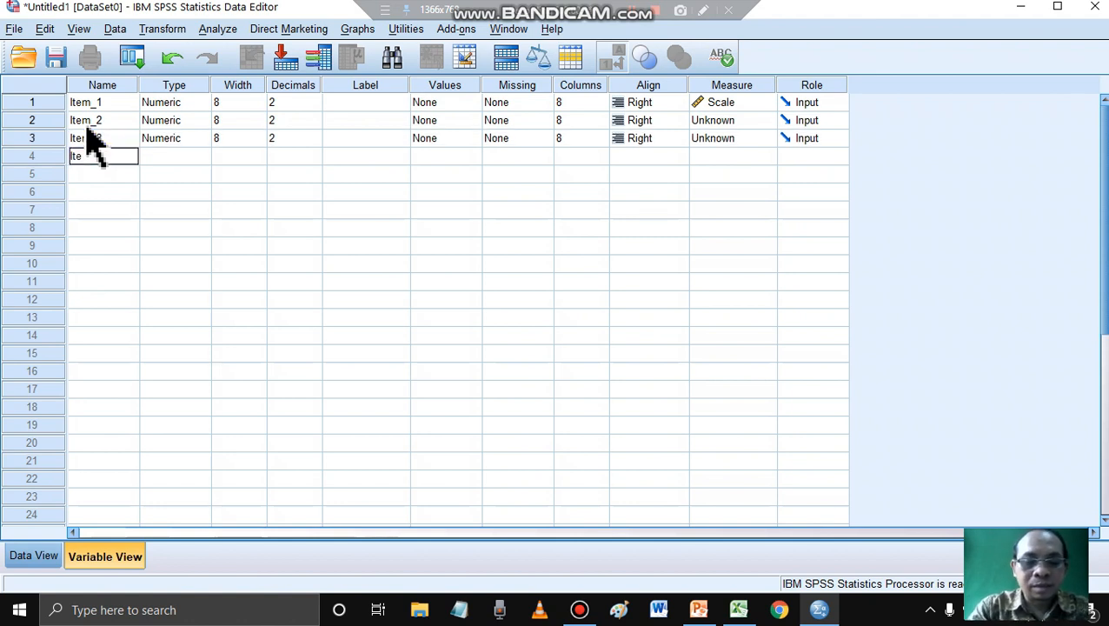
{"action": "type", "text": "m_4"}
{"action": "key", "text": "Return"}
{"action": "type", "text": "It"}
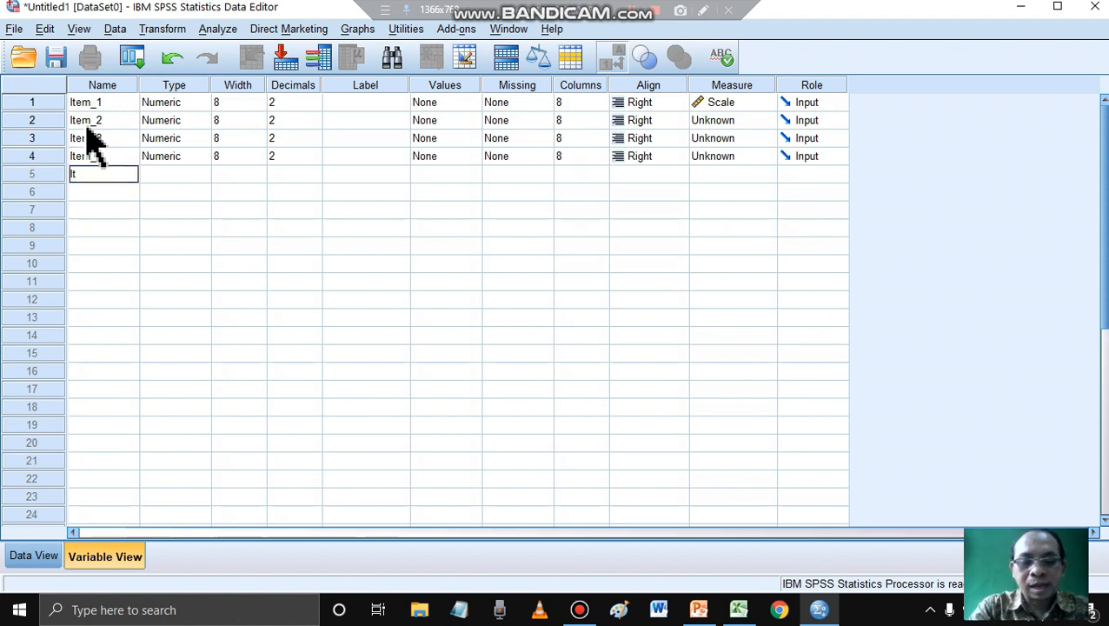
{"action": "type", "text": "em_5"}
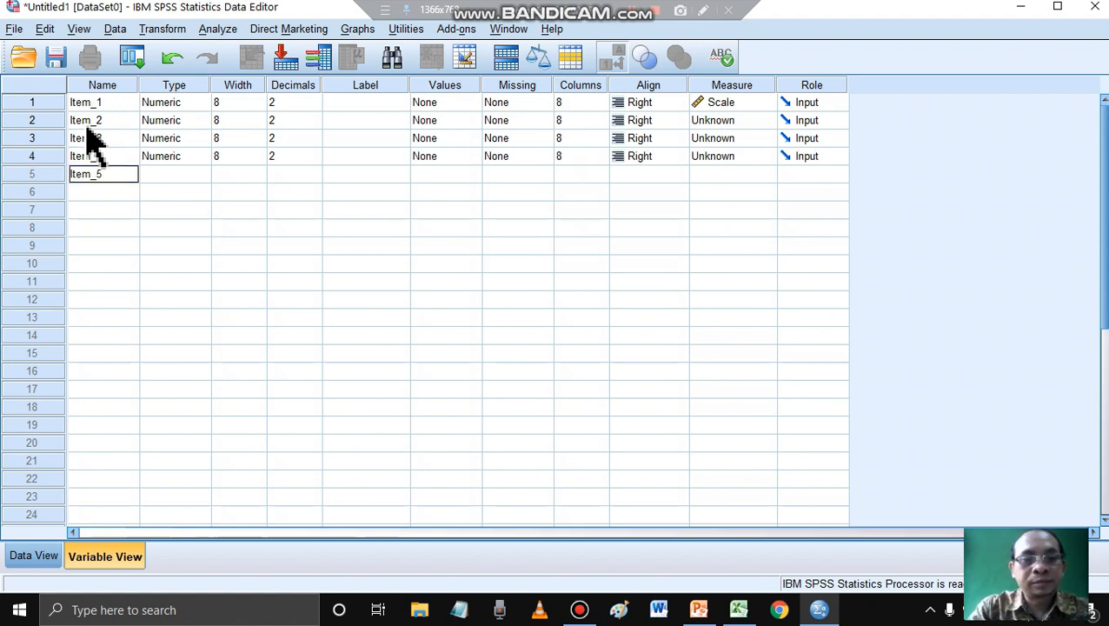
{"action": "key", "text": "Return"}
- Add five more variables named Item_6, Item_7, Item_8, Item_9 and Item_10 below Item_5
{"action": "type", "text": "Item"}
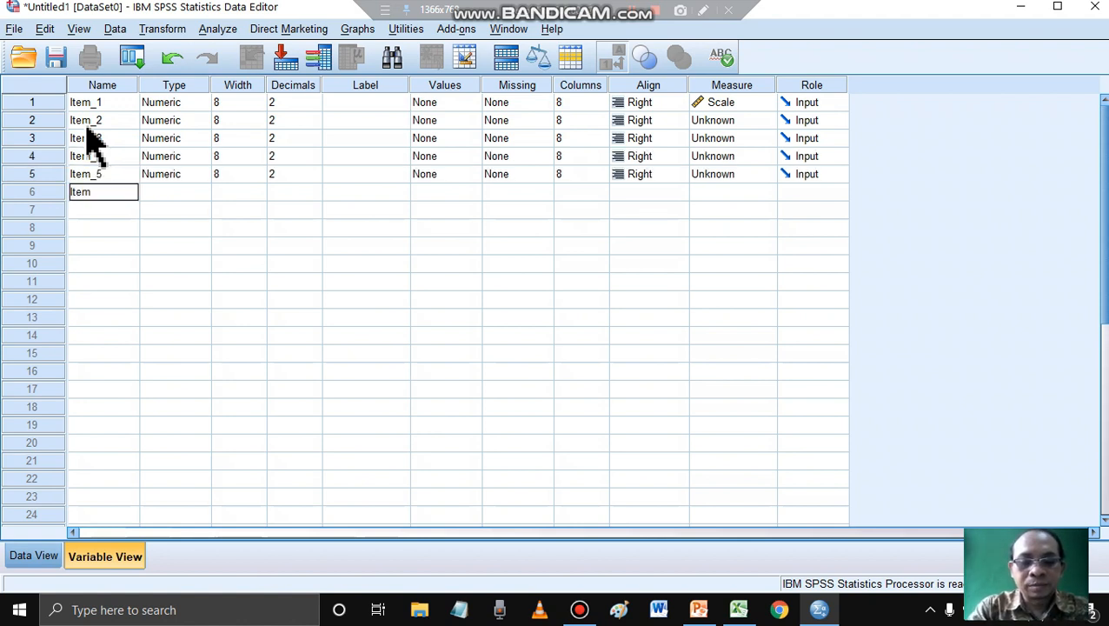
{"action": "type", "text": "_6"}
{"action": "key", "text": "Return"}
{"action": "type", "text": "I"}
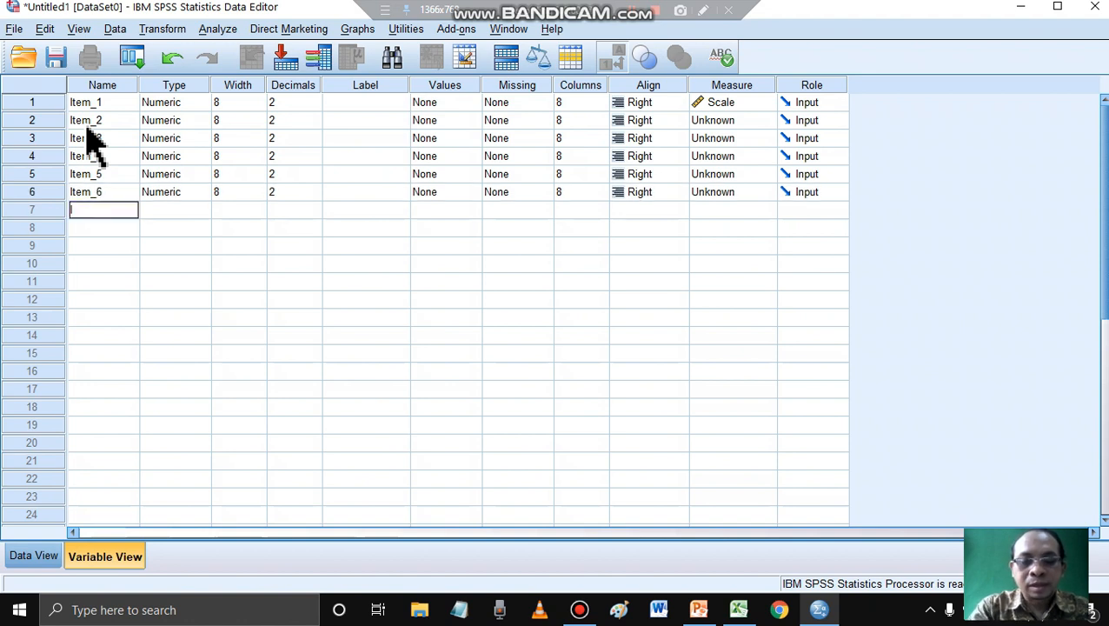
{"action": "type", "text": "tem_7"}
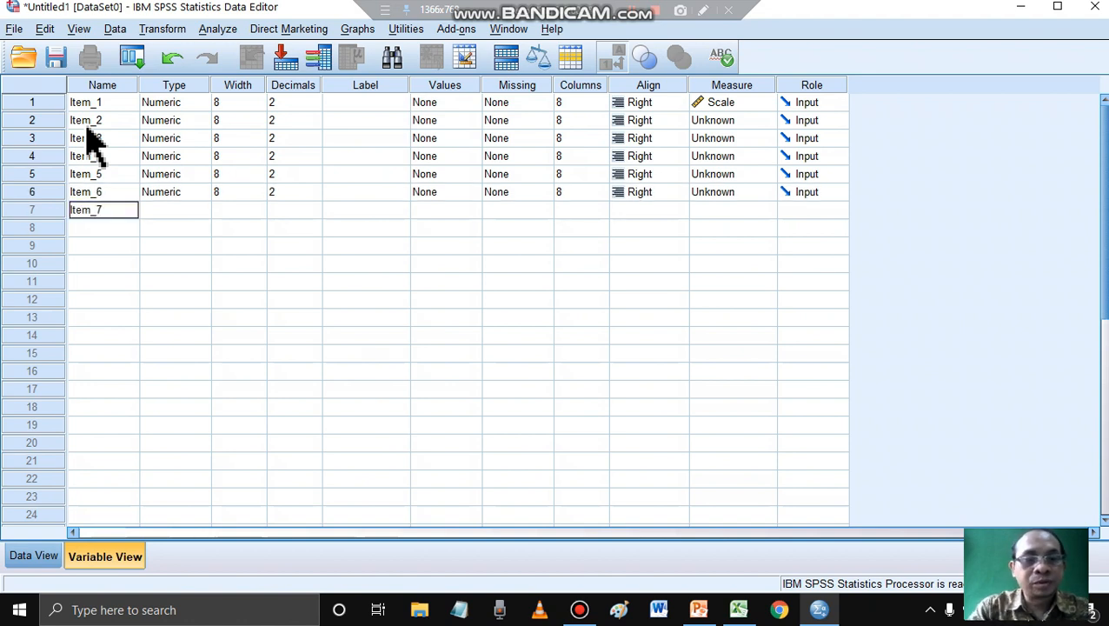
{"action": "key", "text": "Return"}
{"action": "type", "text": "Item_8"}
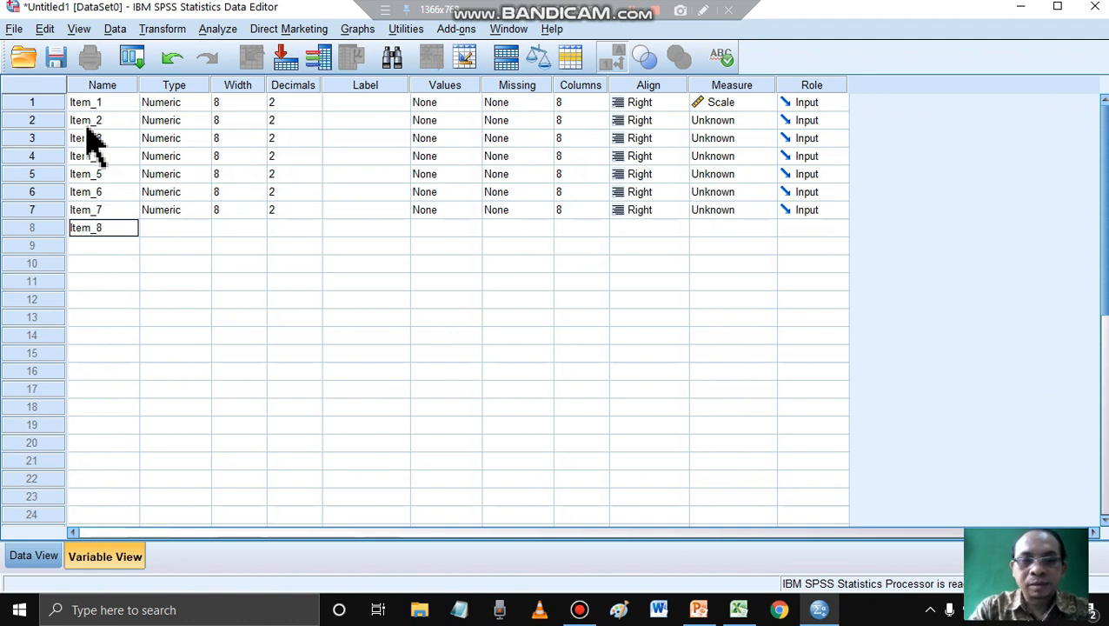
{"action": "key", "text": "Return"}
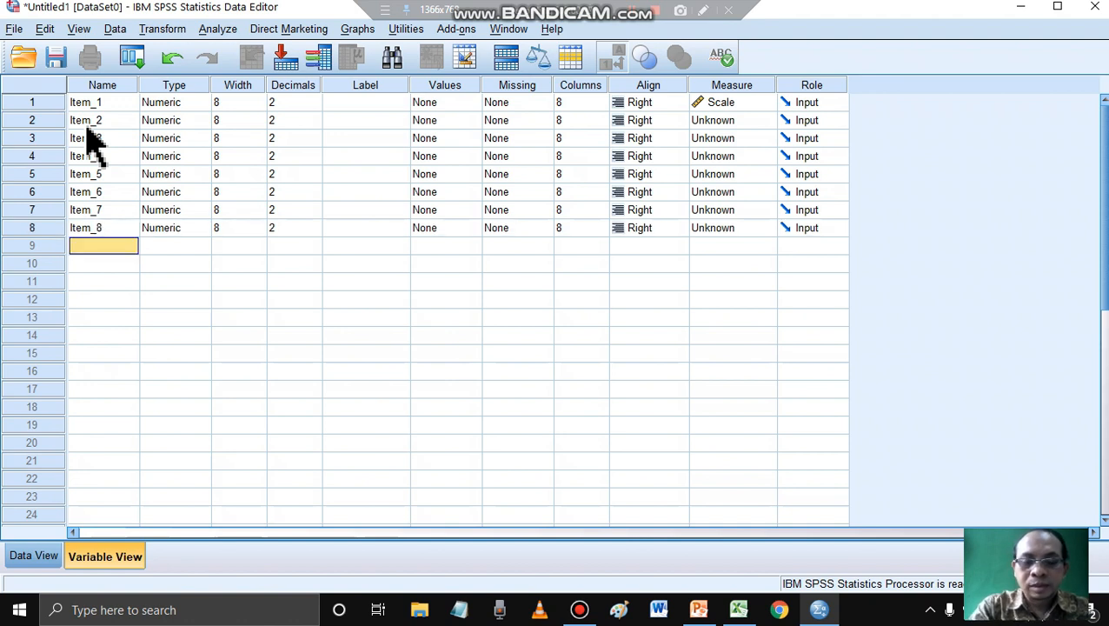
{"action": "type", "text": "Item_9"}
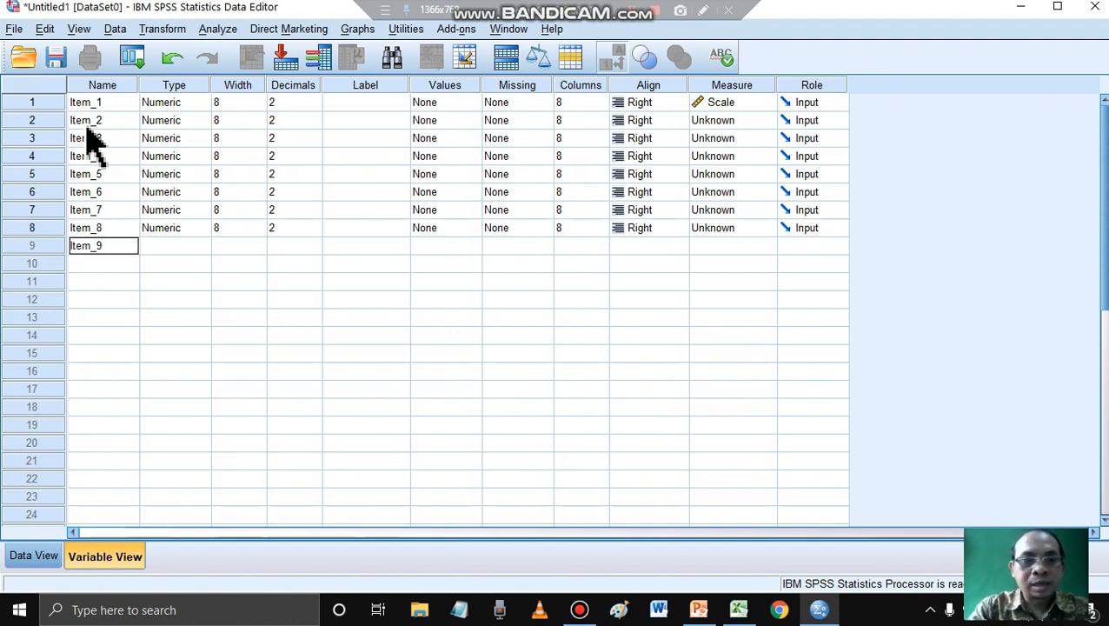
{"action": "key", "text": "Return"}
{"action": "type", "text": "Item_10"}
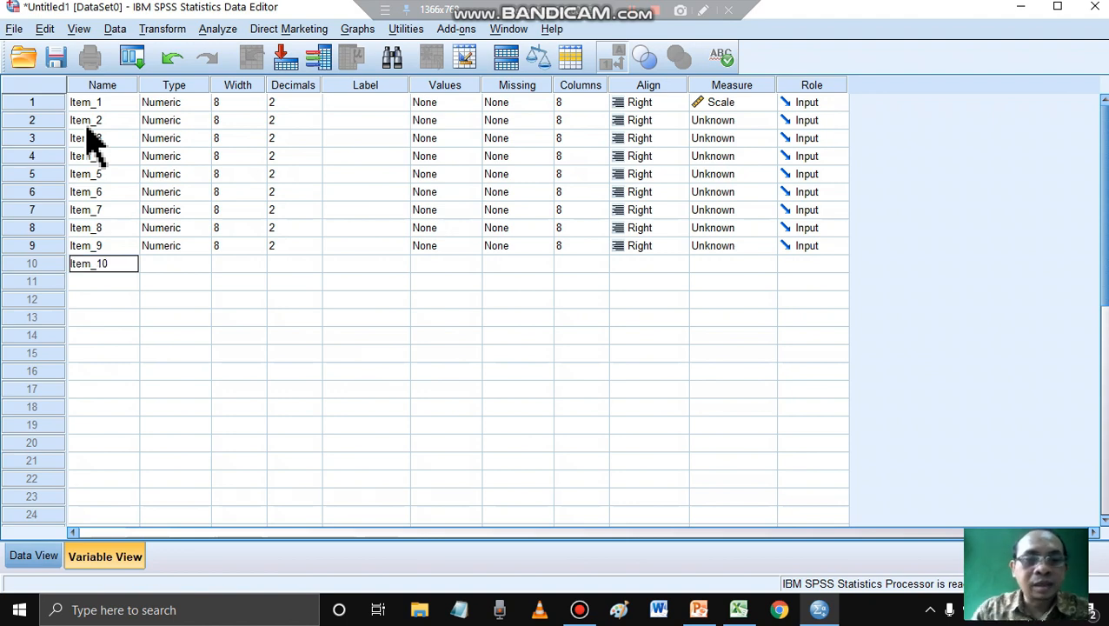
- Switch to the Excel workbook, check the headers Item1 to Item10, and return to SPSS
{"action": "left_click", "coordinate": [738, 609]}
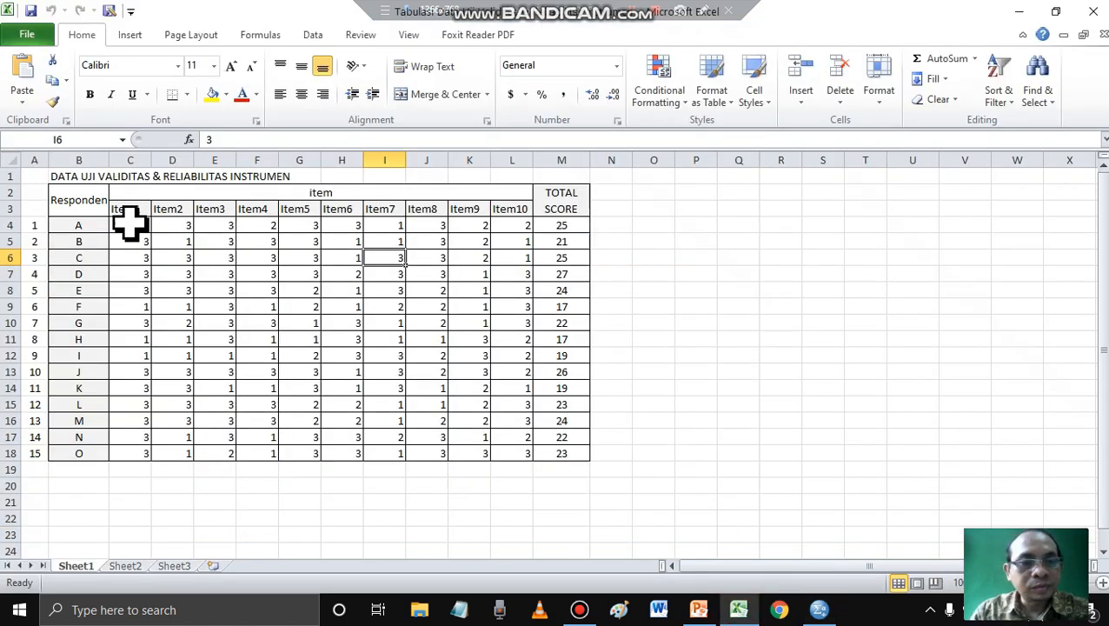
{"action": "left_click_drag", "start_coordinate": [116, 210], "coordinate": [518, 206]}
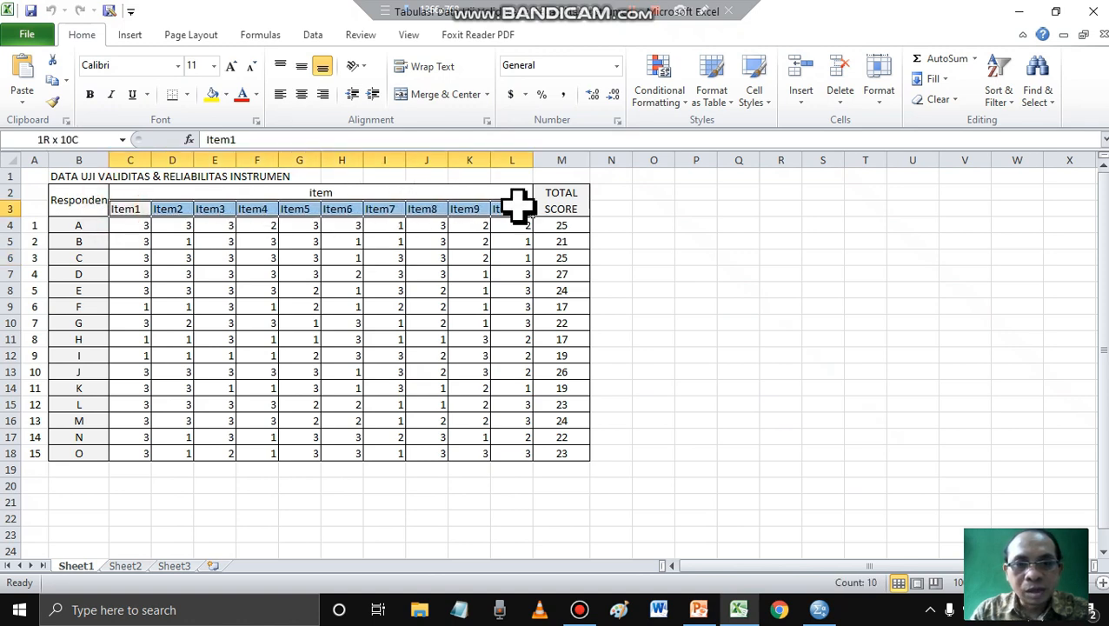
{"action": "left_click", "coordinate": [815, 612]}
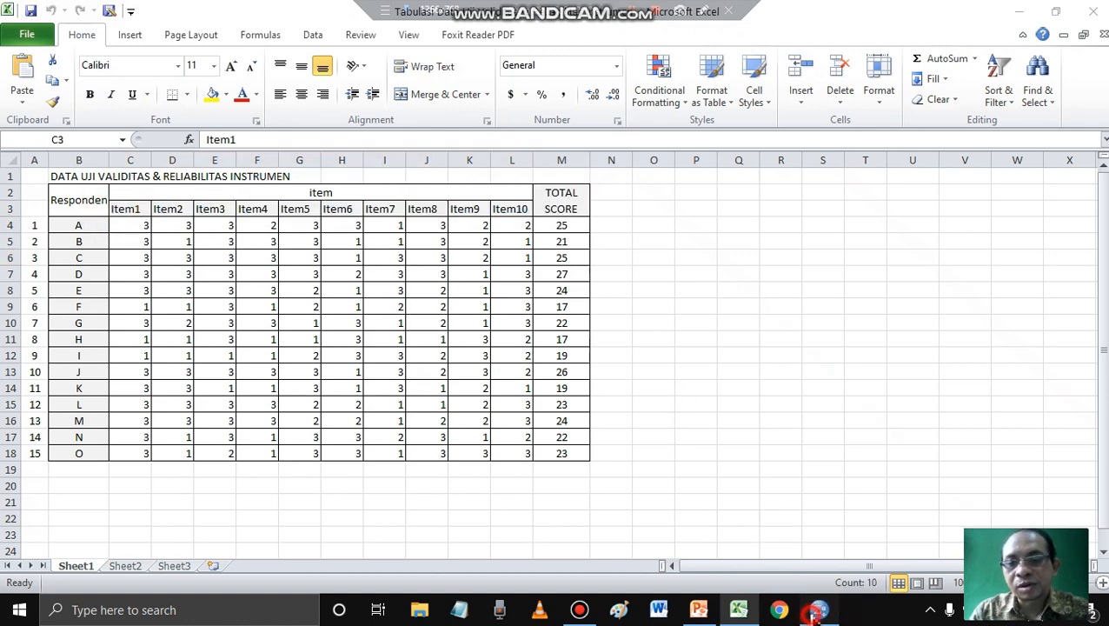
- Add a variable named Total_Score in row 11, below Item_10
{"action": "left_click", "coordinate": [110, 283]}
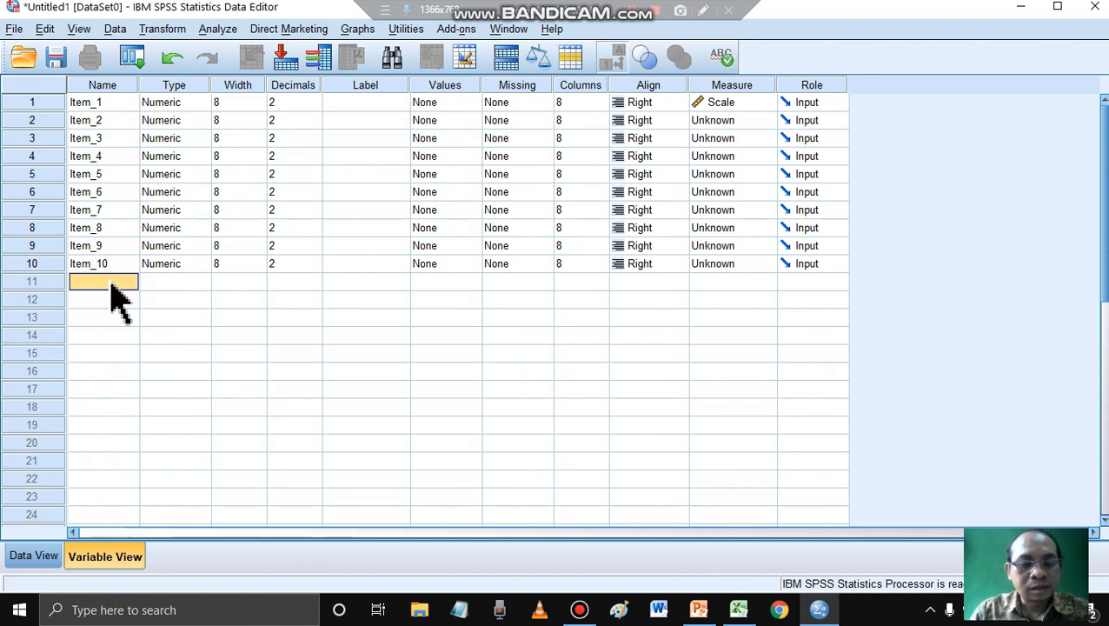
{"action": "type", "text": "Total_Score"}
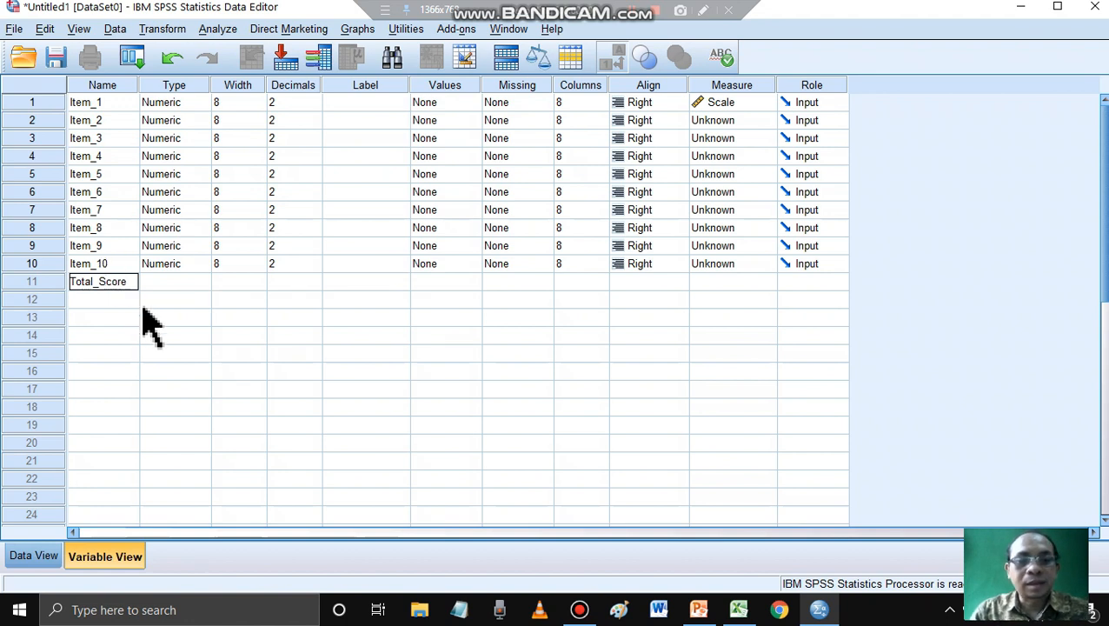
{"action": "key", "text": "Return"}
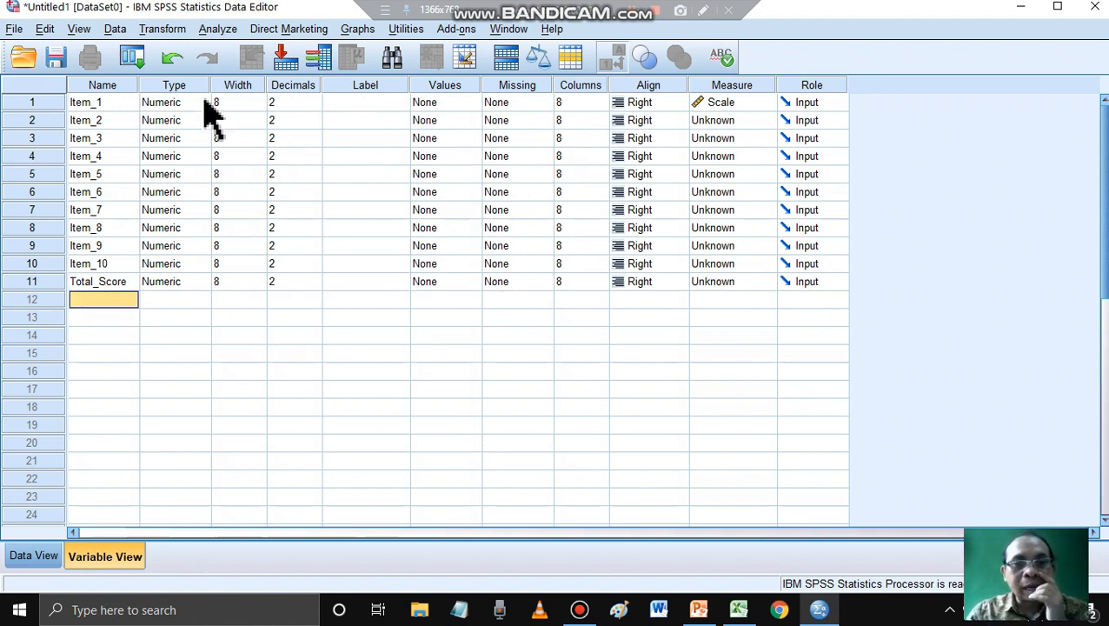
- Set the measurement level of Item_2 to Item_7 to Scale
{"action": "left_click", "coordinate": [767, 123]}
{"action": "left_click", "coordinate": [748, 140]}
{"action": "left_click", "coordinate": [747, 142]}
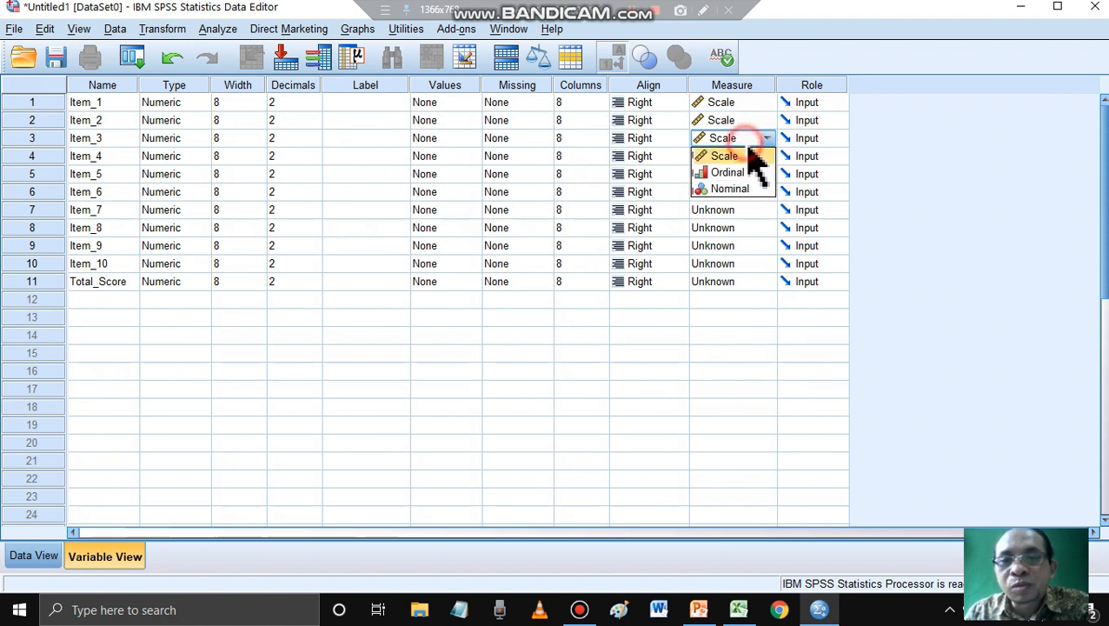
{"action": "left_click", "coordinate": [737, 156]}
{"action": "left_click", "coordinate": [739, 158]}
{"action": "left_click", "coordinate": [737, 173]}
{"action": "left_click", "coordinate": [737, 175]}
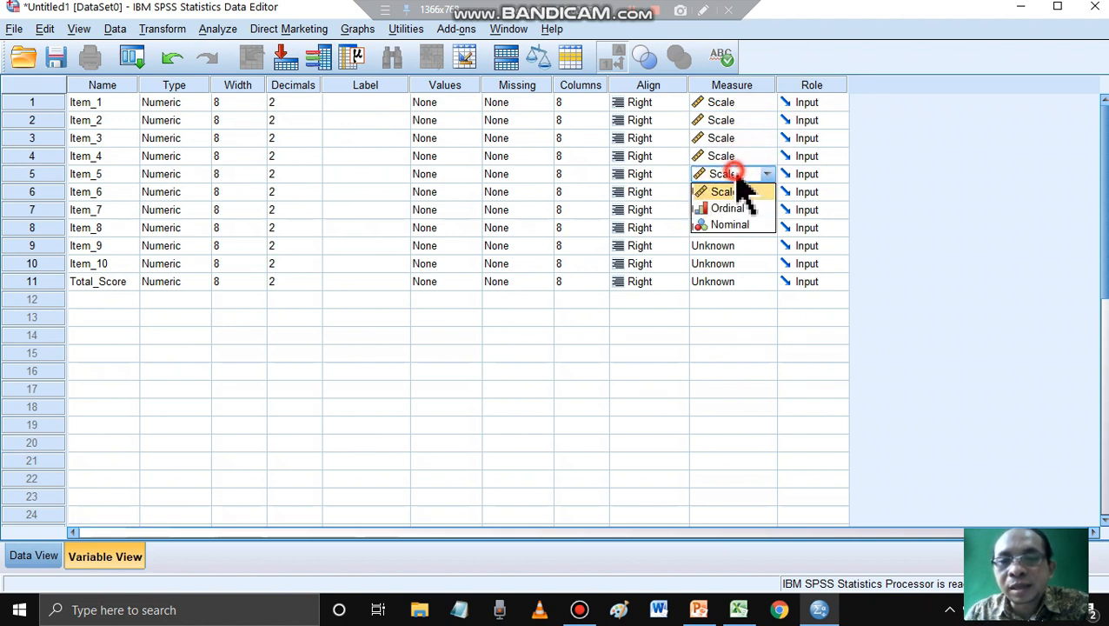
{"action": "left_click", "coordinate": [738, 191]}
{"action": "left_click", "coordinate": [738, 193]}
{"action": "left_click", "coordinate": [738, 211]}
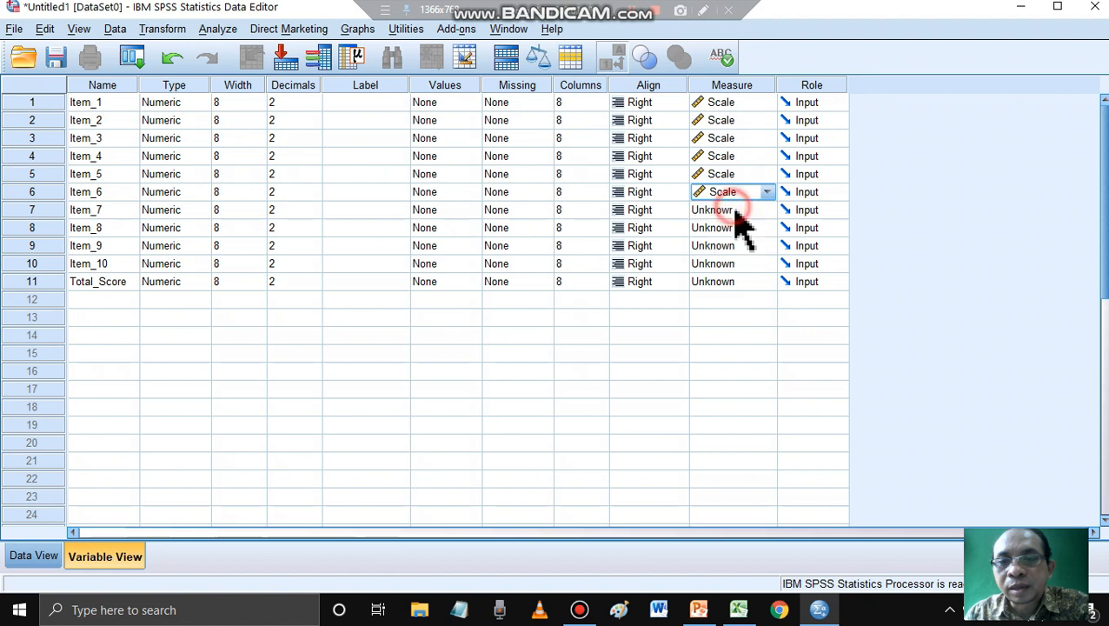
{"action": "left_click", "coordinate": [736, 212]}
- Set the measurement level of Item_8, Item_9, Item_10 and Total_Score to Scale
{"action": "left_click", "coordinate": [743, 228]}
{"action": "left_click", "coordinate": [746, 229]}
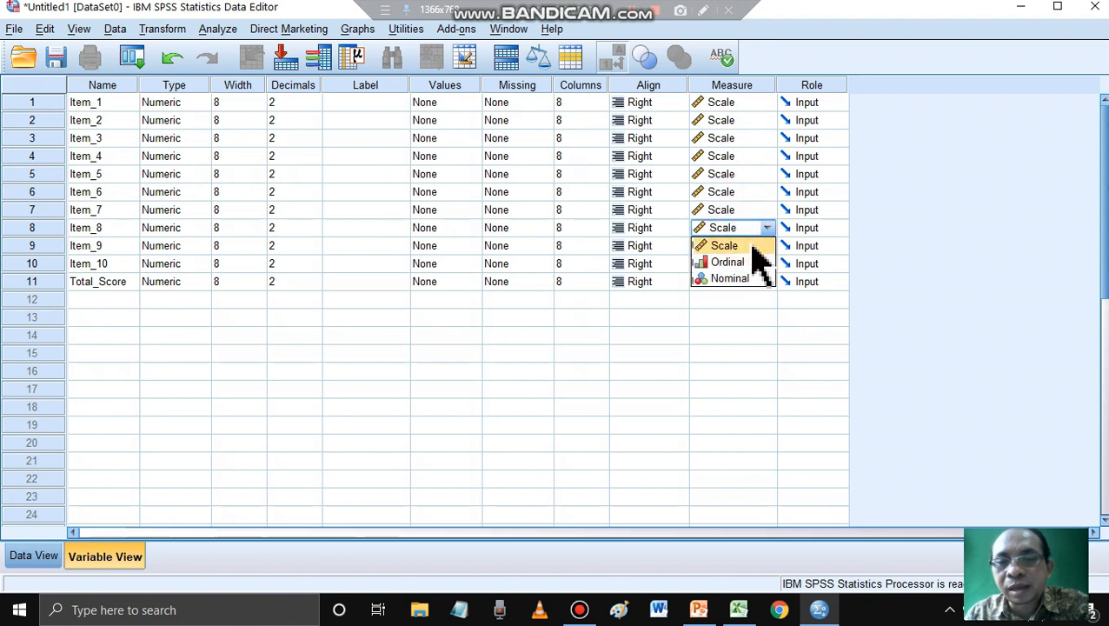
{"action": "left_click", "coordinate": [753, 246]}
{"action": "left_click", "coordinate": [753, 247]}
{"action": "left_click", "coordinate": [753, 249]}
{"action": "left_click", "coordinate": [744, 264]}
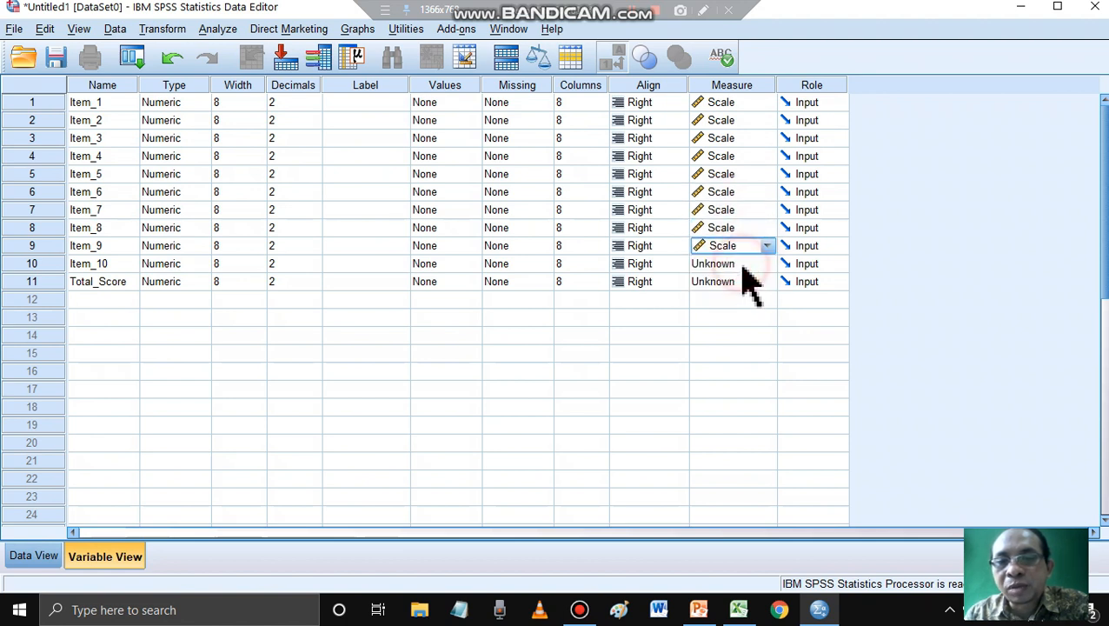
{"action": "left_click", "coordinate": [744, 264]}
{"action": "left_click", "coordinate": [753, 283]}
{"action": "left_click", "coordinate": [757, 283]}
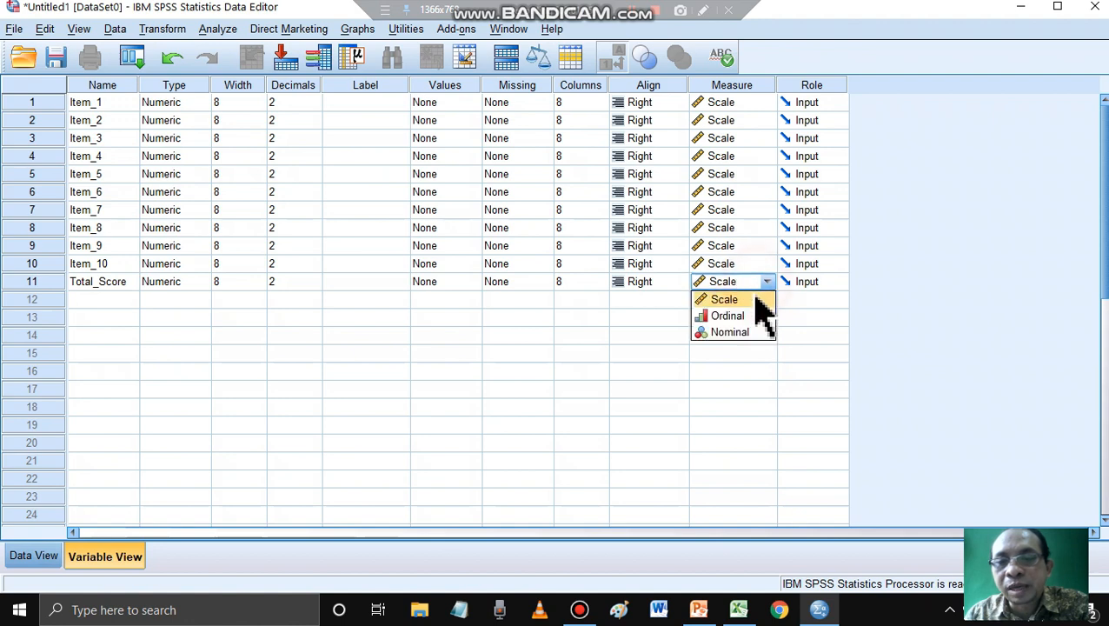
{"action": "left_click", "coordinate": [756, 299]}
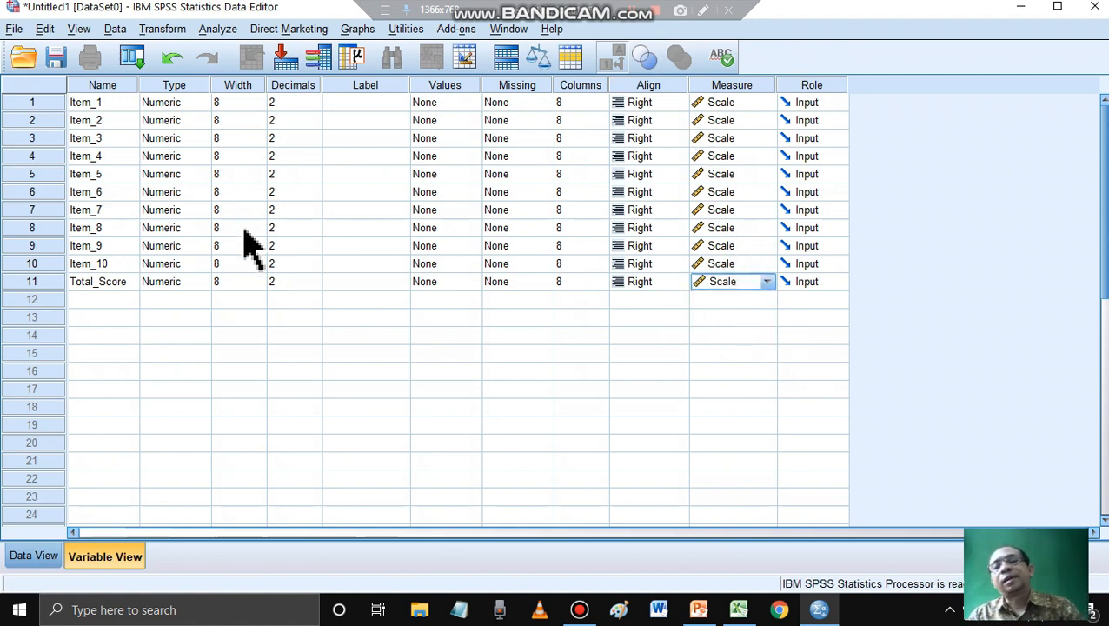
- Review the item and total scores in C4:M18 of the Excel workbook, and switch back to SPSS to show the Data View
{"action": "left_click", "coordinate": [738, 609]}
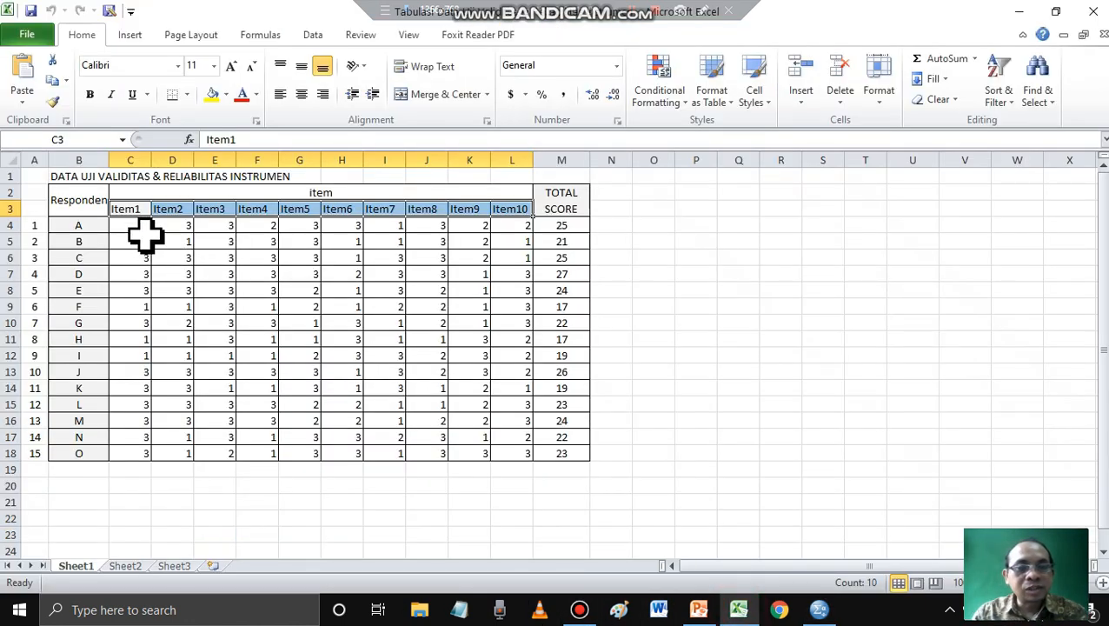
{"action": "left_click_drag", "start_coordinate": [145, 231], "coordinate": [563, 452]}
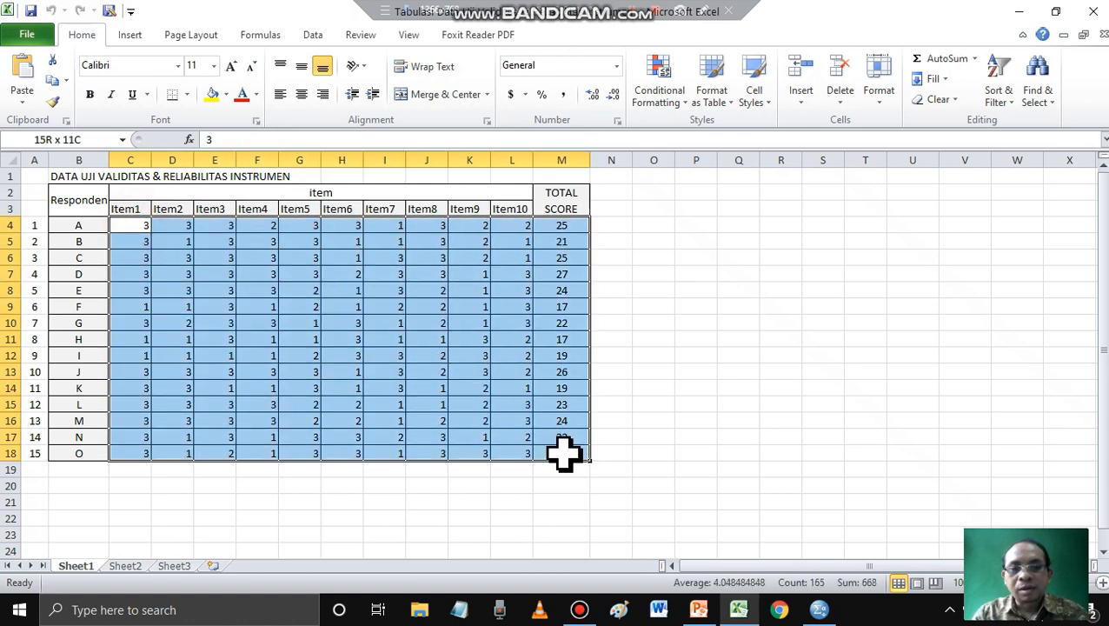
{"action": "left_click", "coordinate": [818, 610]}
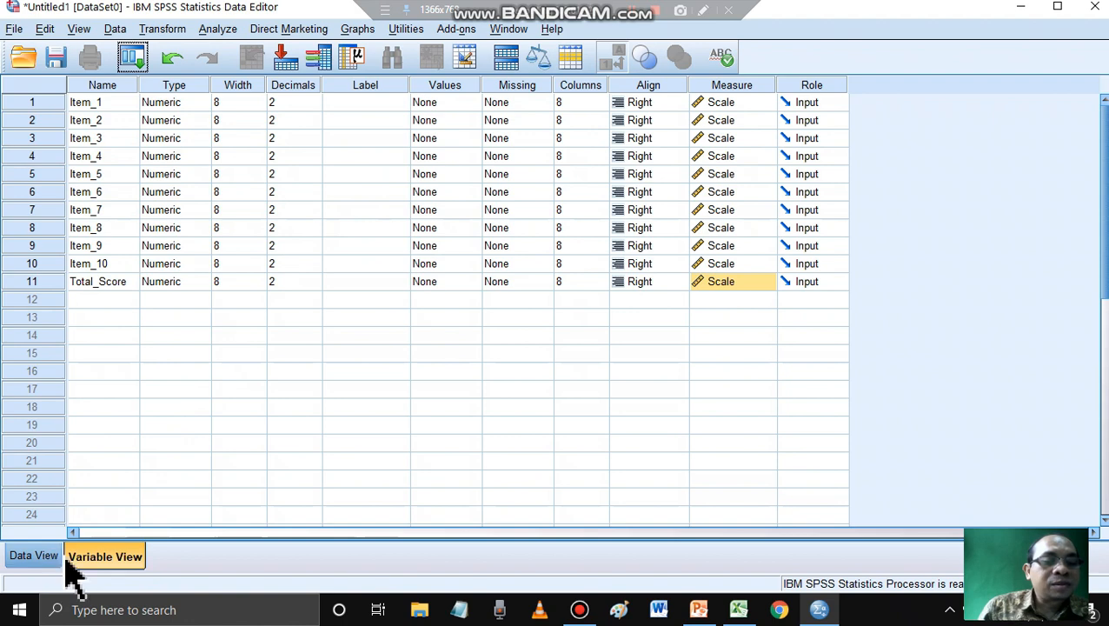
{"action": "left_click", "coordinate": [39, 560]}
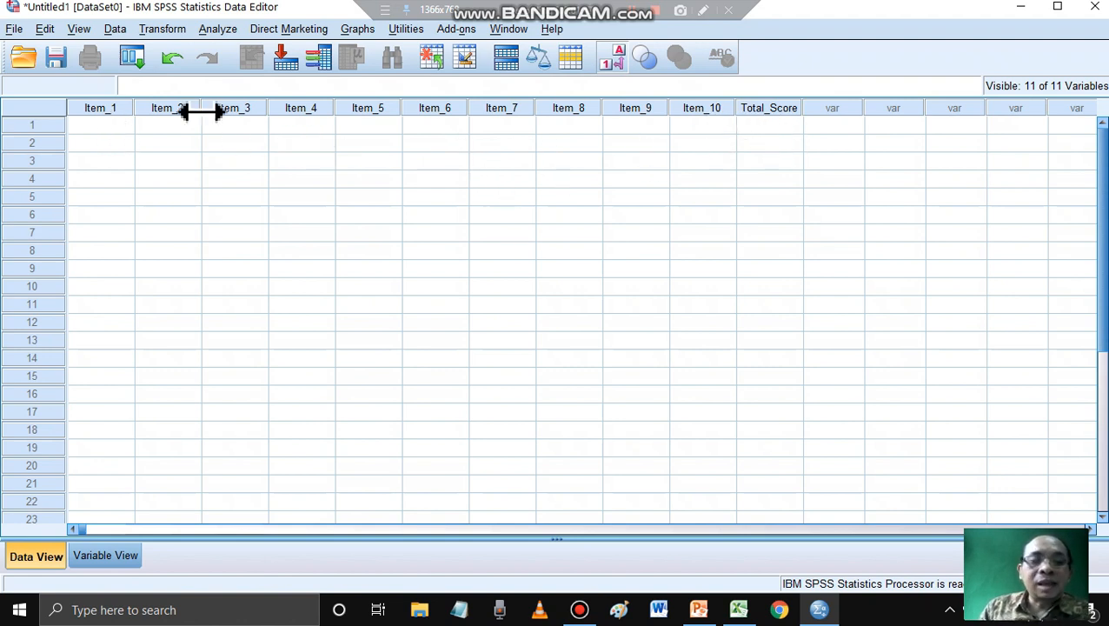
- Switch to the Excel workbook and highlight the Item1 scores in C4:C18
{"action": "left_click", "coordinate": [739, 611]}
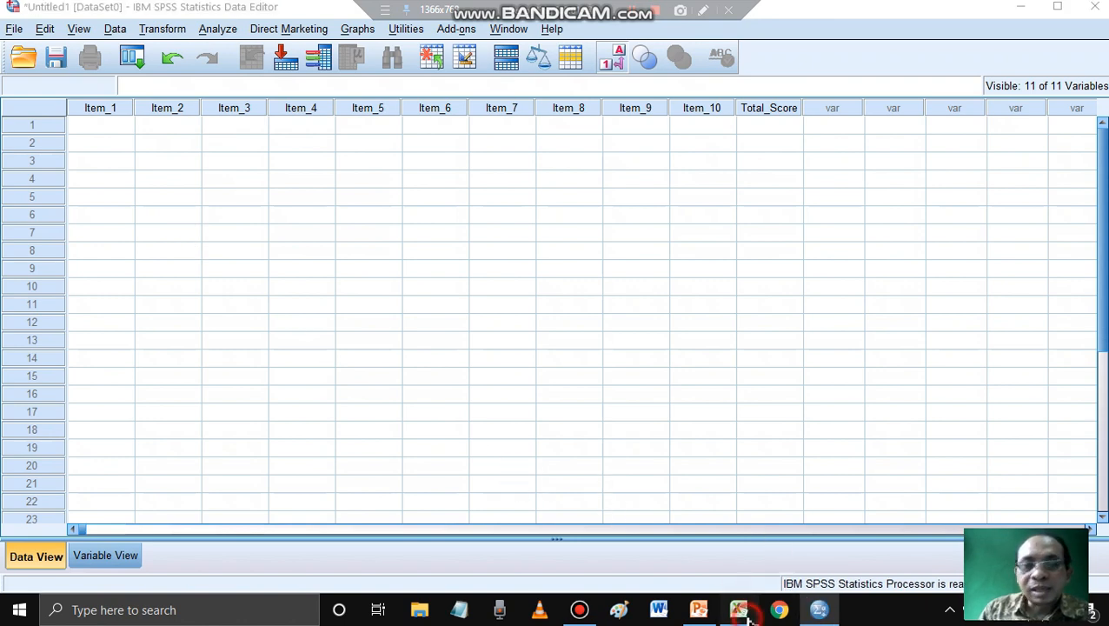
{"action": "left_click", "coordinate": [144, 230]}
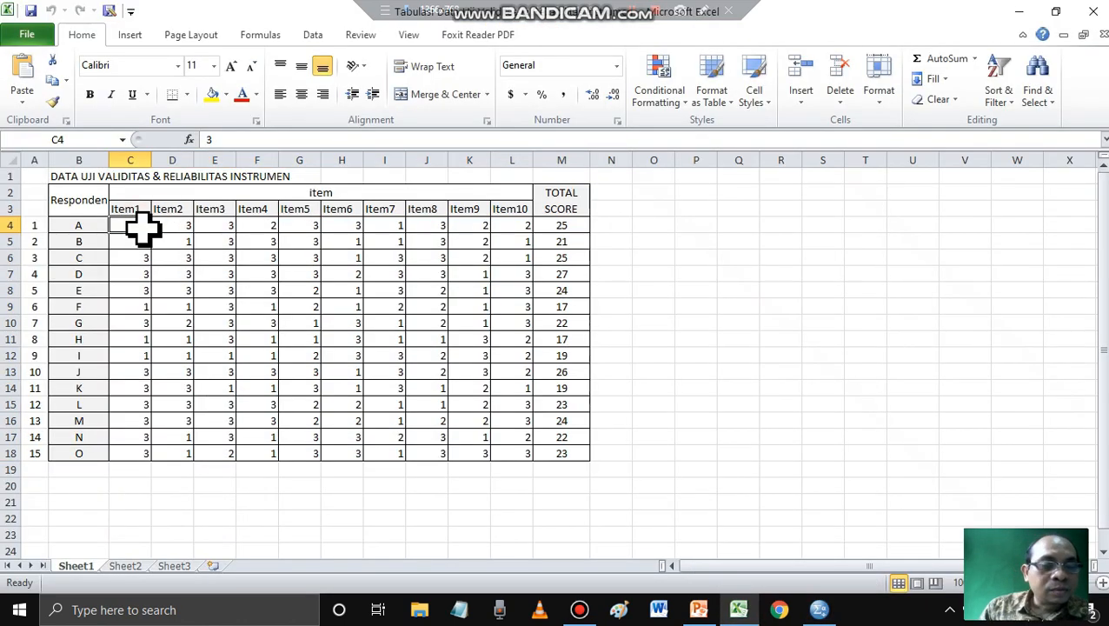
{"action": "left_click_drag", "start_coordinate": [143, 231], "coordinate": [150, 454]}
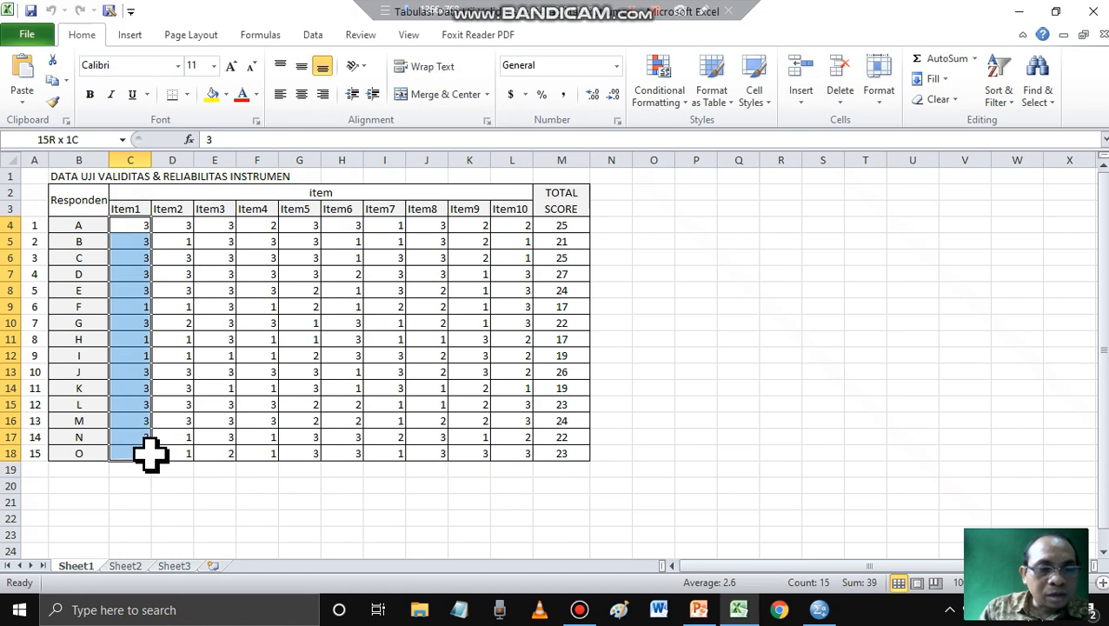
{"action": "left_click", "coordinate": [131, 224]}
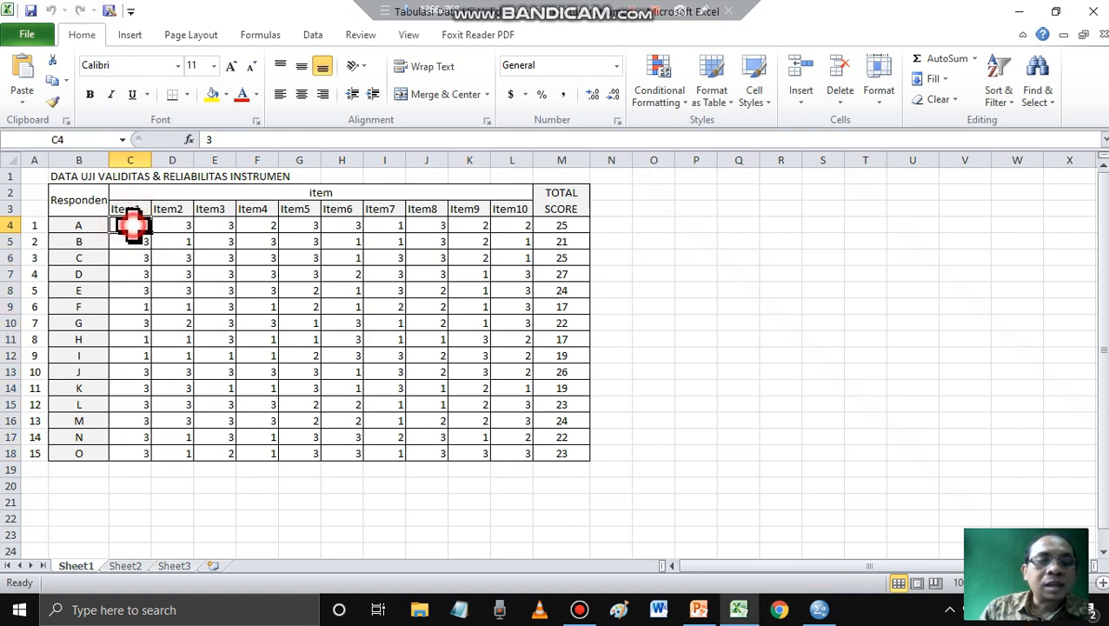
{"action": "left_click_drag", "start_coordinate": [131, 224], "coordinate": [132, 450]}
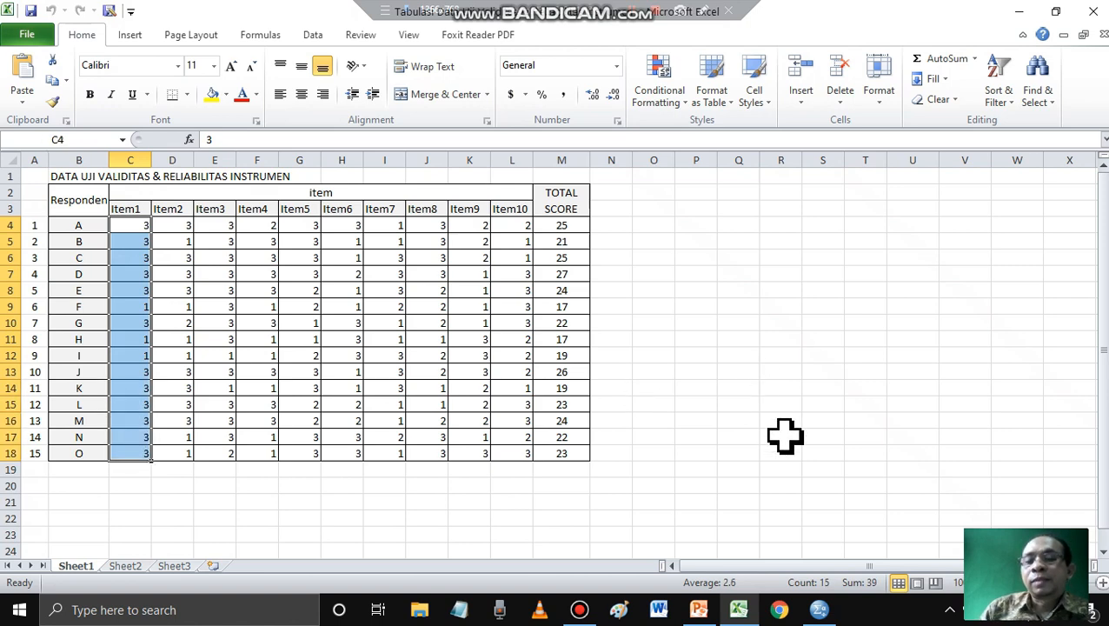
- Switch to SPSS and enter the value 3 in rows 1 and 2 of the Item_1 column
{"action": "left_click", "coordinate": [820, 610]}
{"action": "left_click", "coordinate": [98, 127]}
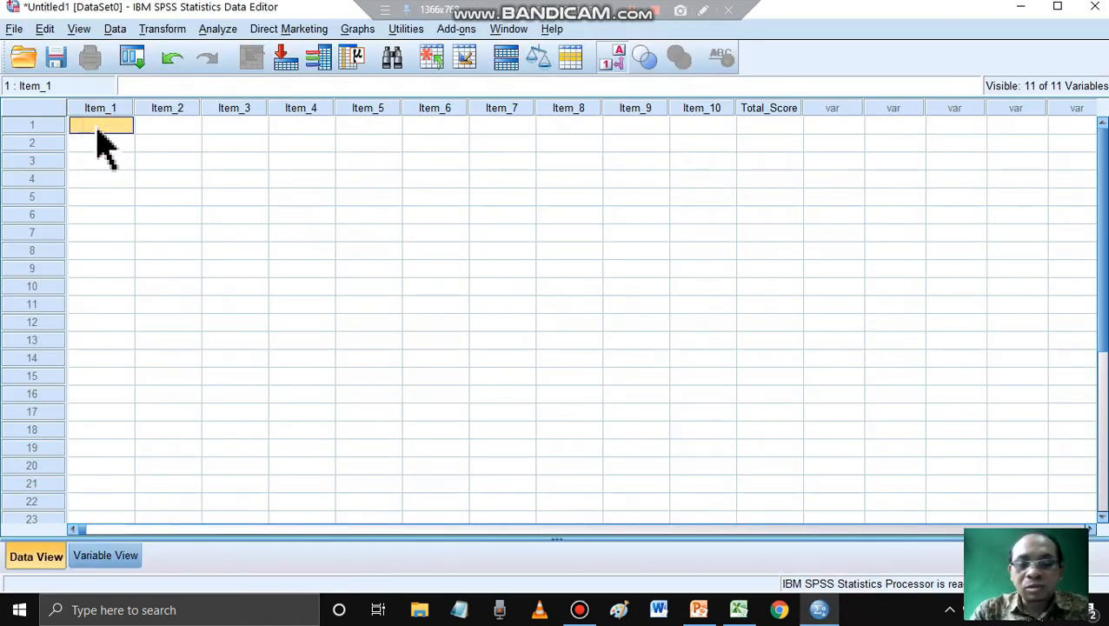
{"action": "type", "text": "3"}
{"action": "key", "text": "Return"}
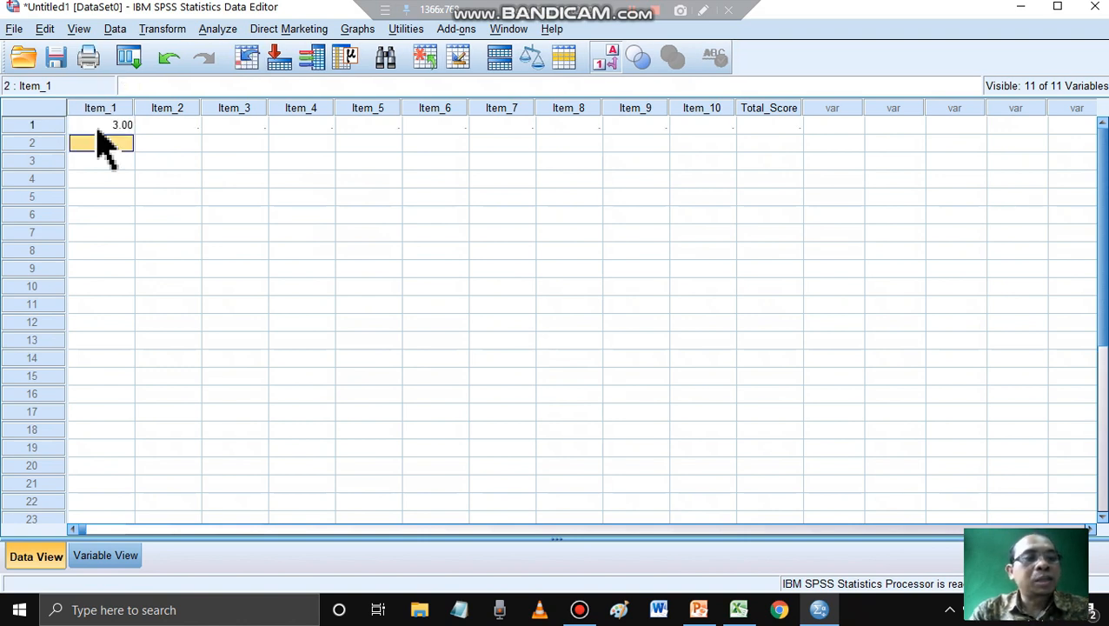
{"action": "type", "text": "3"}
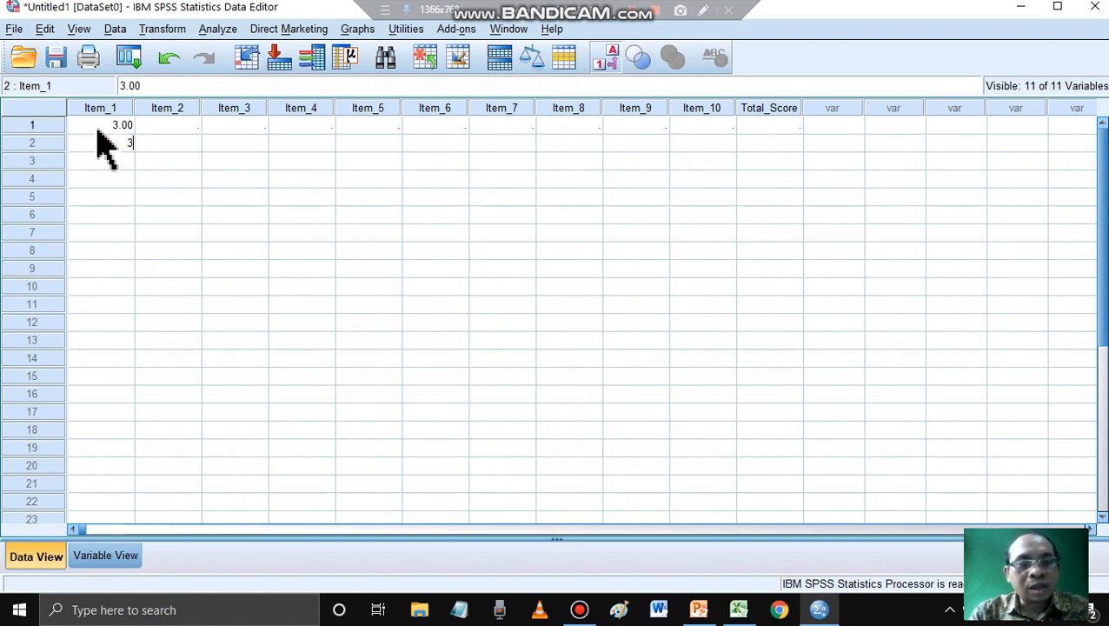
{"action": "key", "text": "Return"}
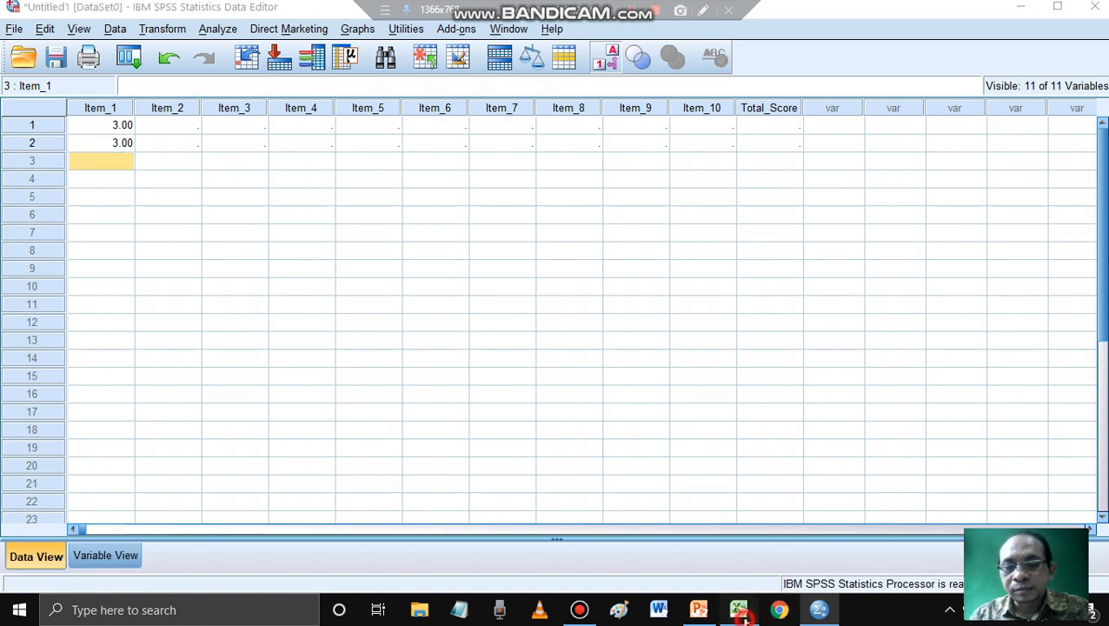
- Review the Item1 scores of respondents A to E in the Excel workbook, and switch back to SPSS
{"action": "left_click", "coordinate": [738, 609]}
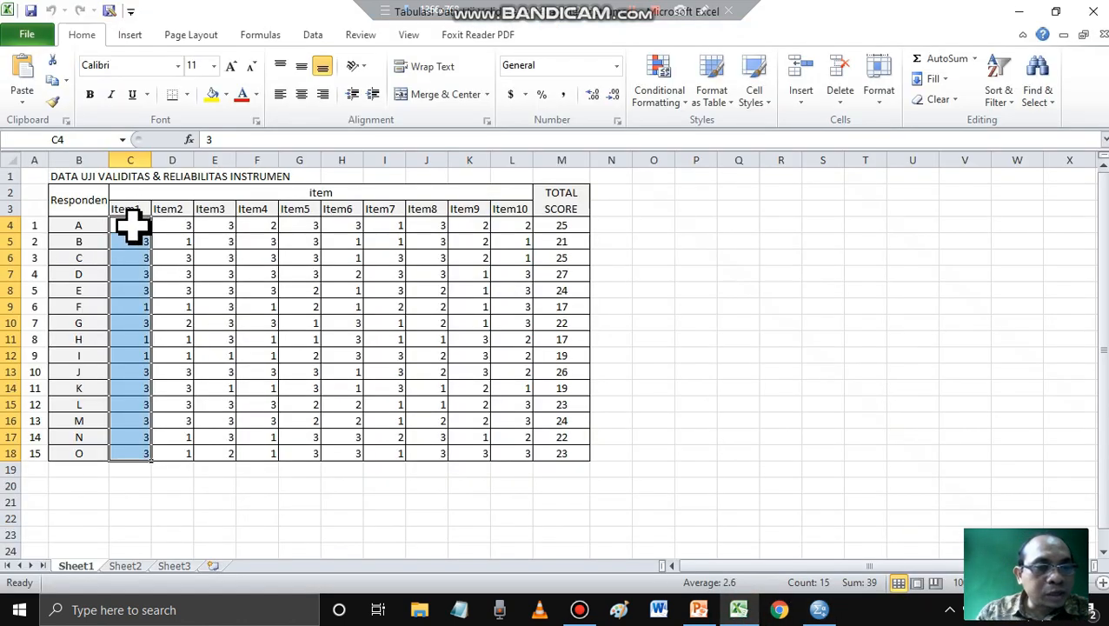
{"action": "left_click", "coordinate": [130, 225]}
{"action": "left_click_drag", "start_coordinate": [79, 237], "coordinate": [126, 275]}
{"action": "left_click_drag", "start_coordinate": [68, 295], "coordinate": [132, 285]}
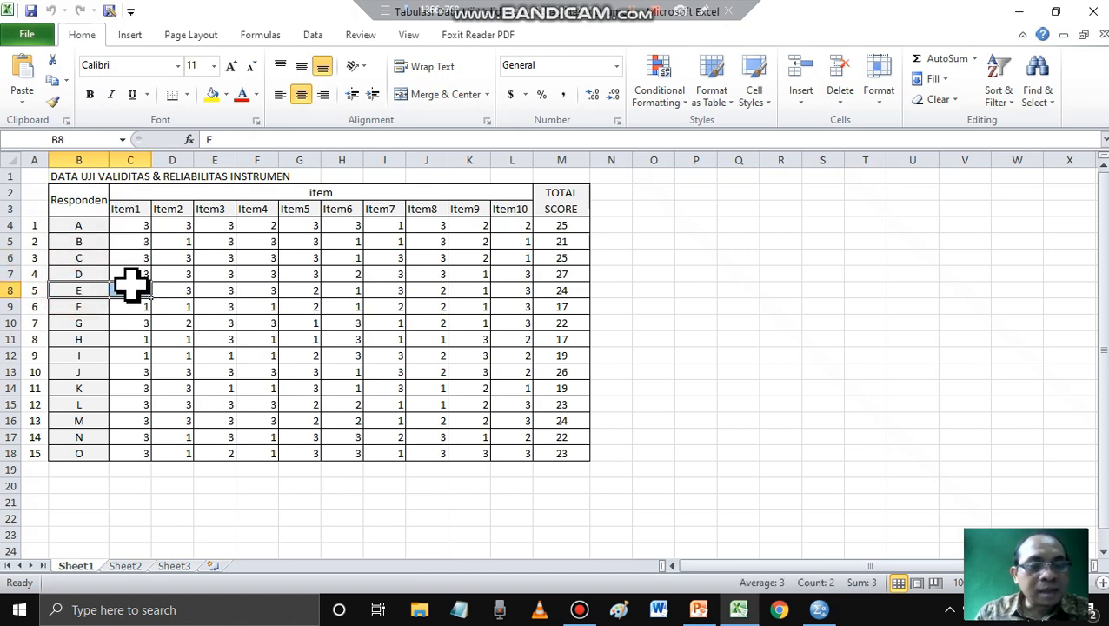
{"action": "left_click", "coordinate": [819, 609]}
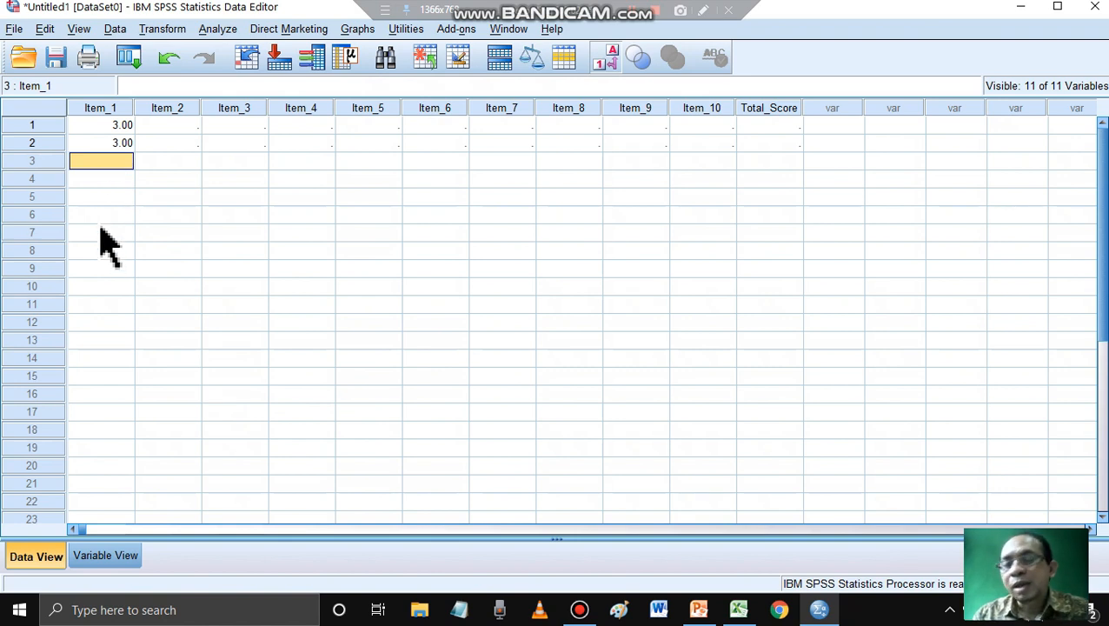
- Clear the values in rows 1 and 2 of the Item_1 column
{"action": "left_click", "coordinate": [107, 126]}
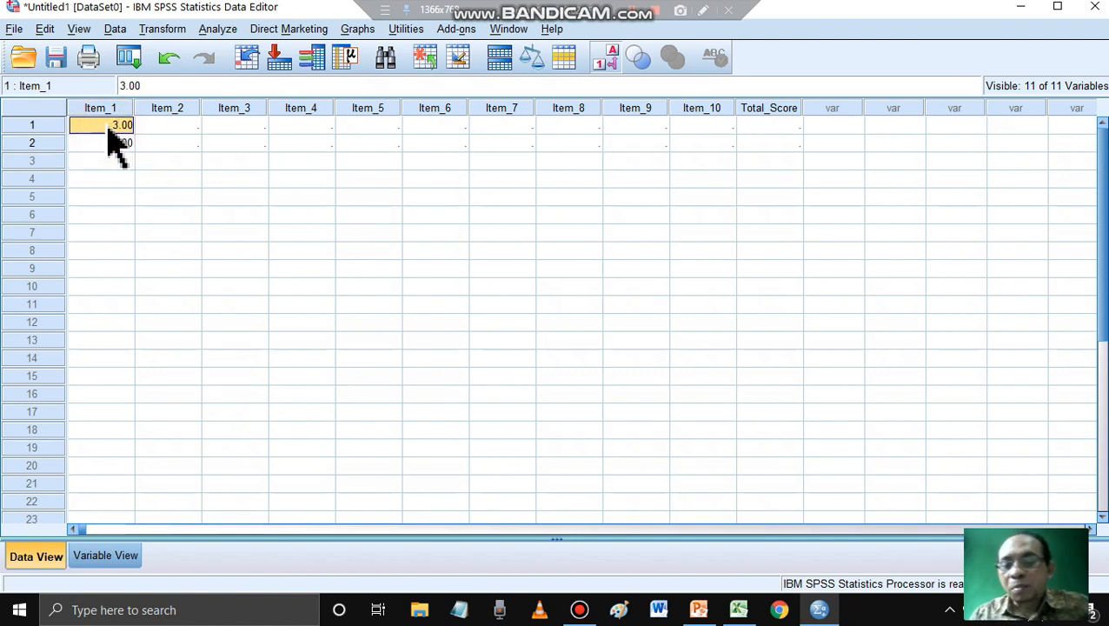
{"action": "key", "text": "Delete"}
{"action": "left_click", "coordinate": [106, 143]}
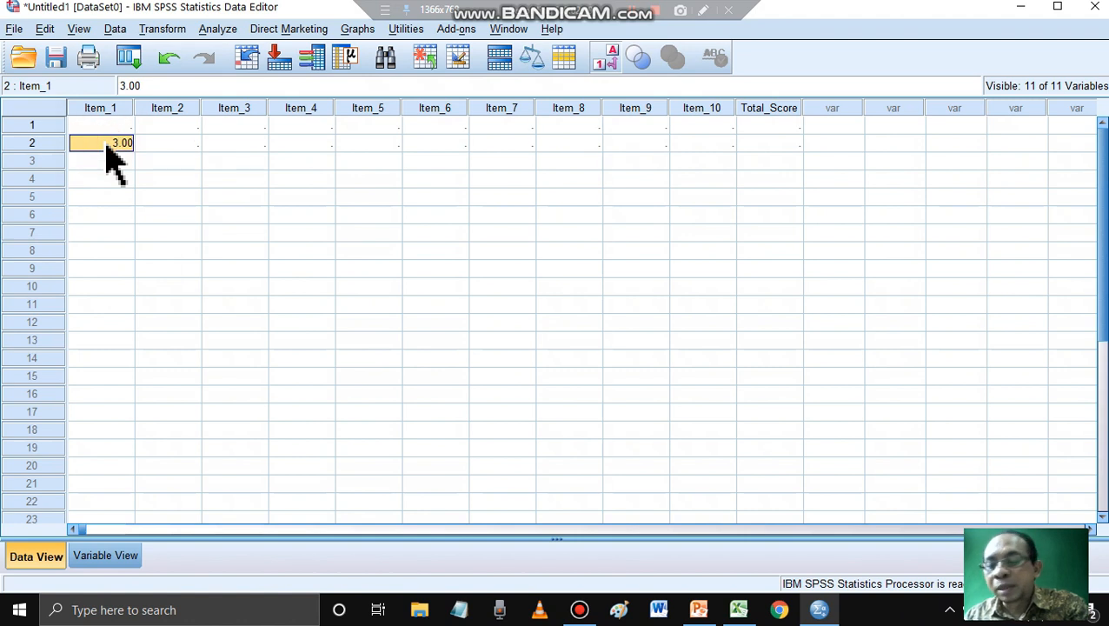
{"action": "key", "text": "Delete"}
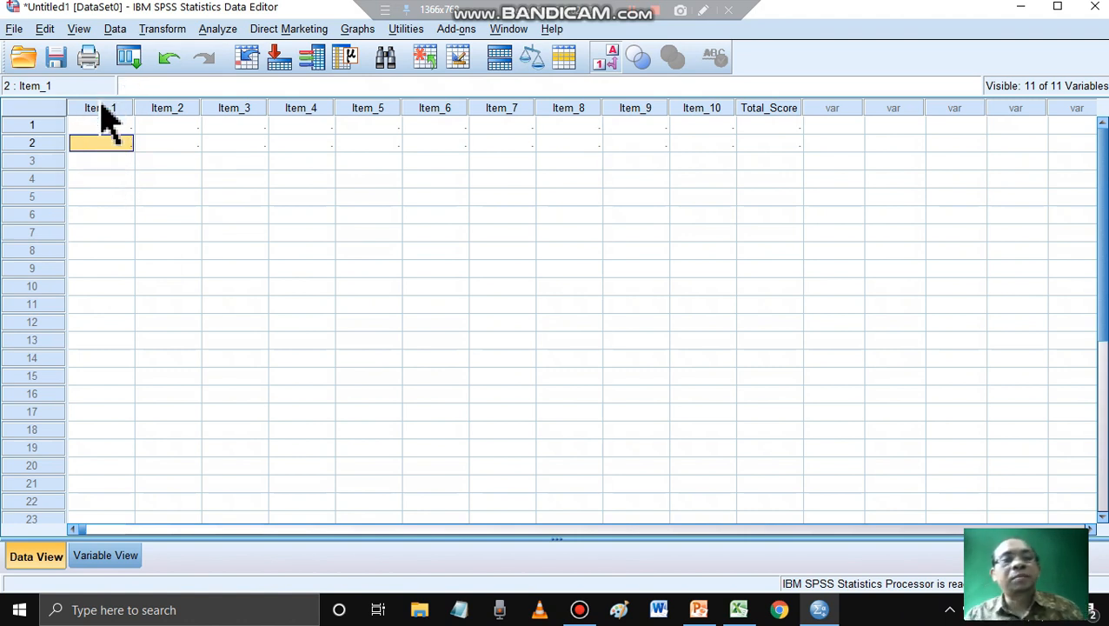
- Select the row 1 cell of Item_1, highlight C3:C18 in the Excel workbook, and switch back to SPSS
{"action": "left_click", "coordinate": [97, 130]}
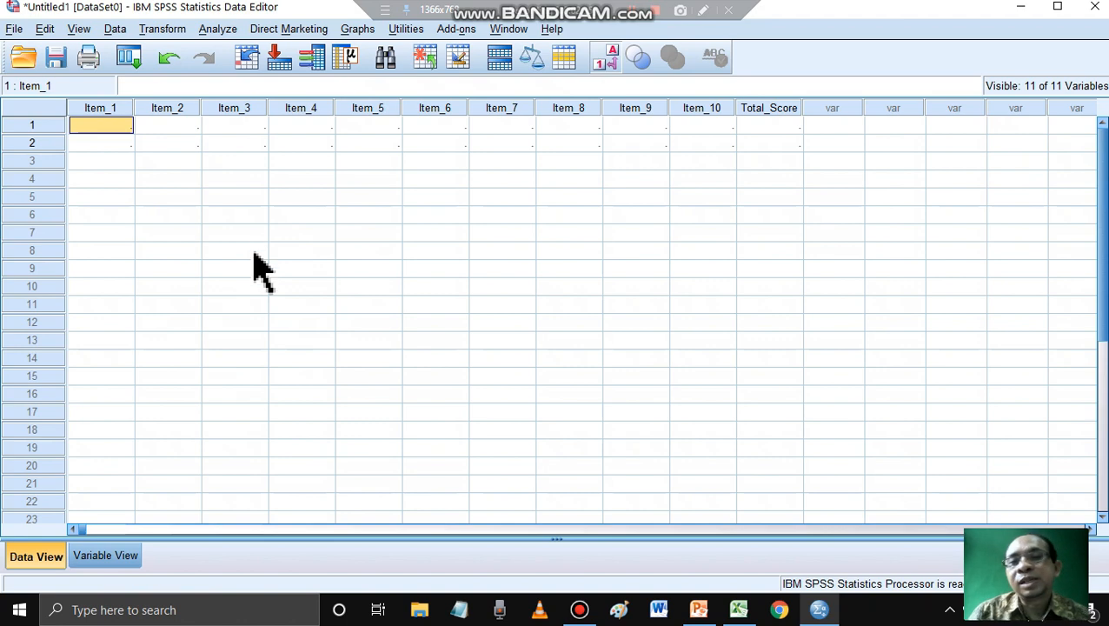
{"action": "left_click", "coordinate": [738, 609]}
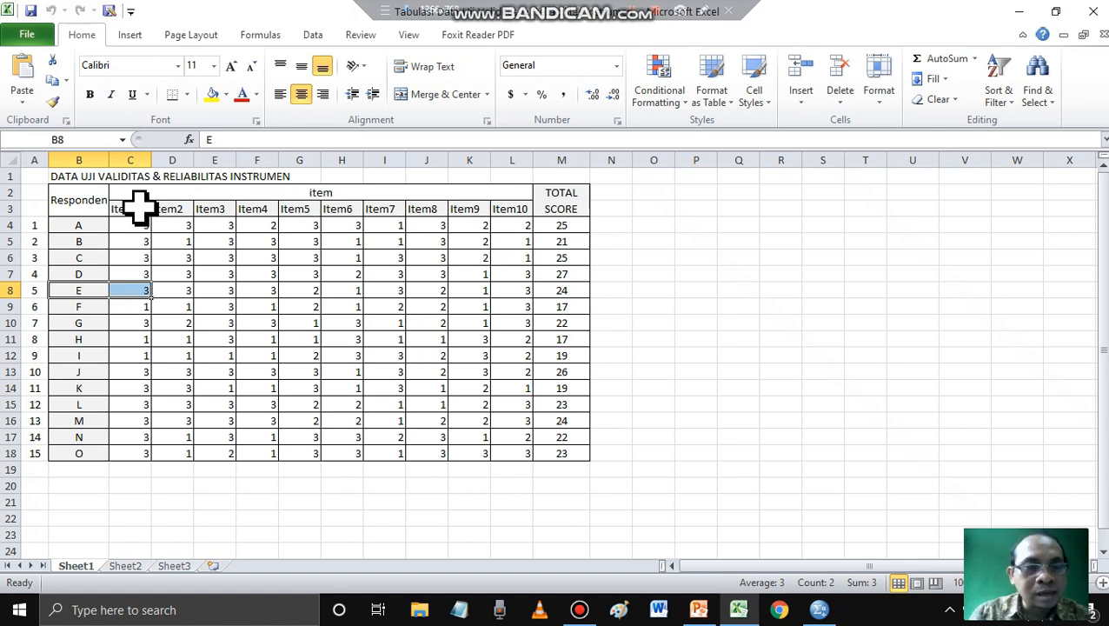
{"action": "left_click_drag", "start_coordinate": [130, 209], "coordinate": [139, 453]}
{"action": "left_click", "coordinate": [819, 611]}
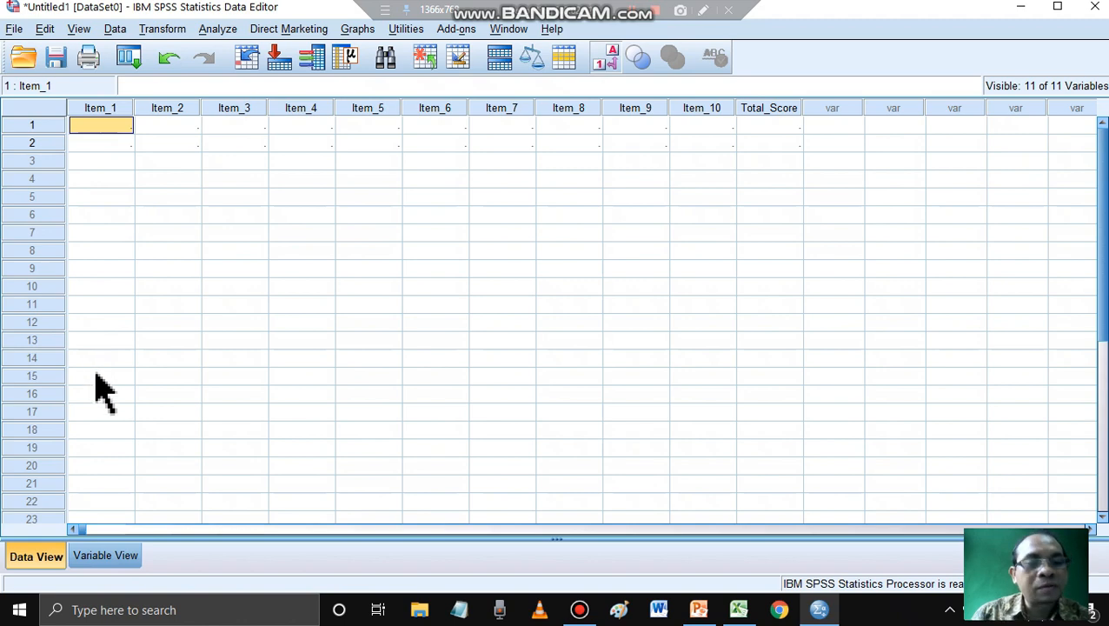
- Copy the item and total scores in C4:M18 of the Excel workbook and paste them into SPSS from row 1 of Item_1
{"action": "left_click", "coordinate": [738, 609]}
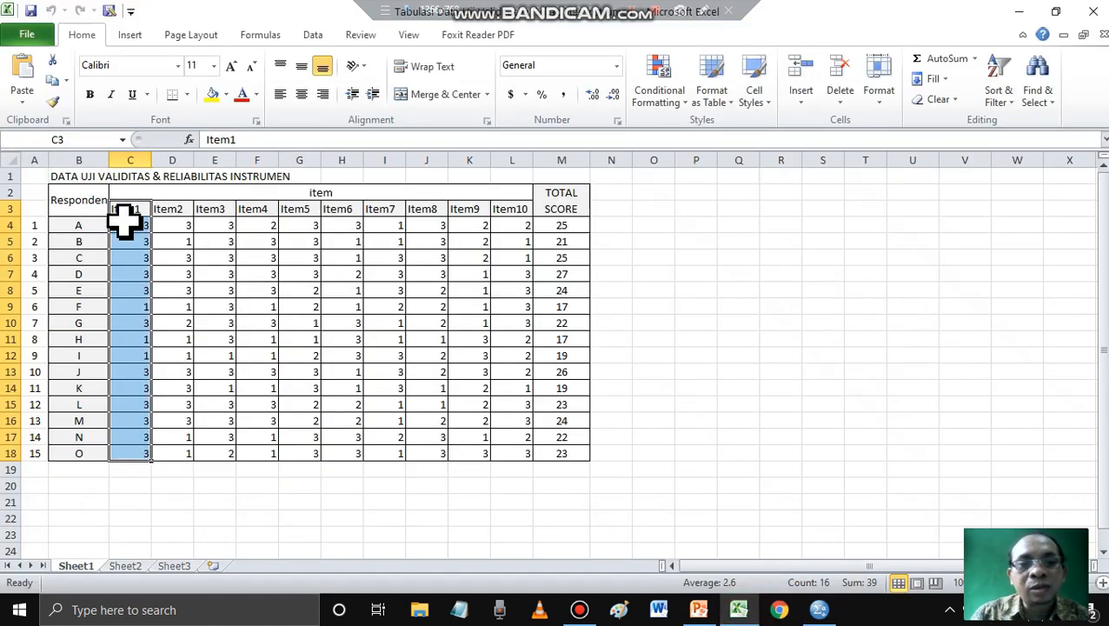
{"action": "left_click", "coordinate": [502, 308]}
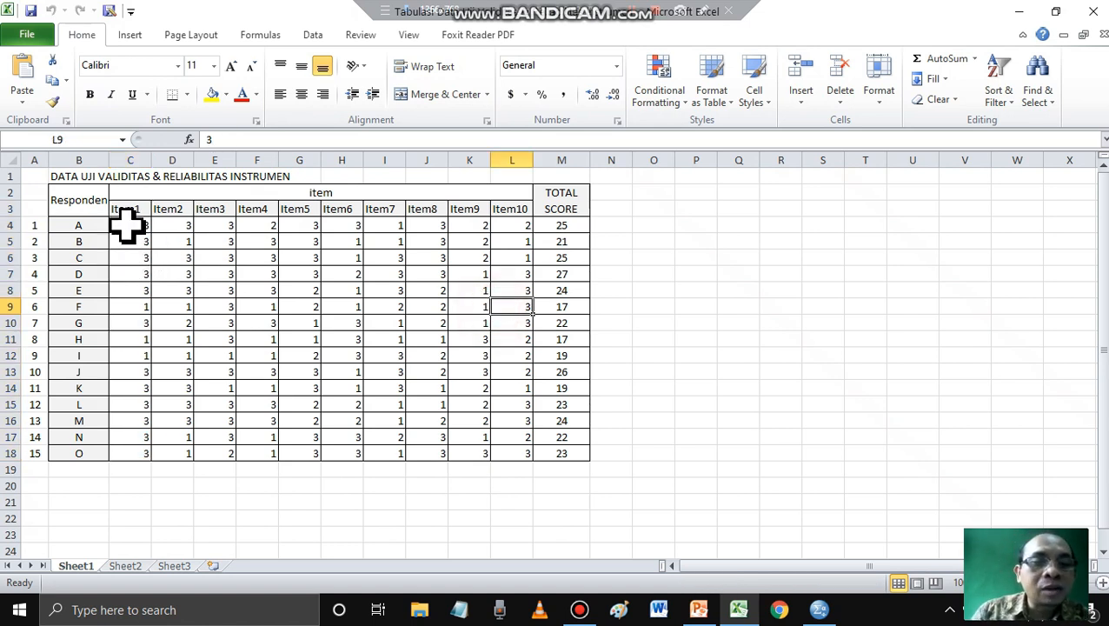
{"action": "left_click_drag", "start_coordinate": [126, 226], "coordinate": [550, 453]}
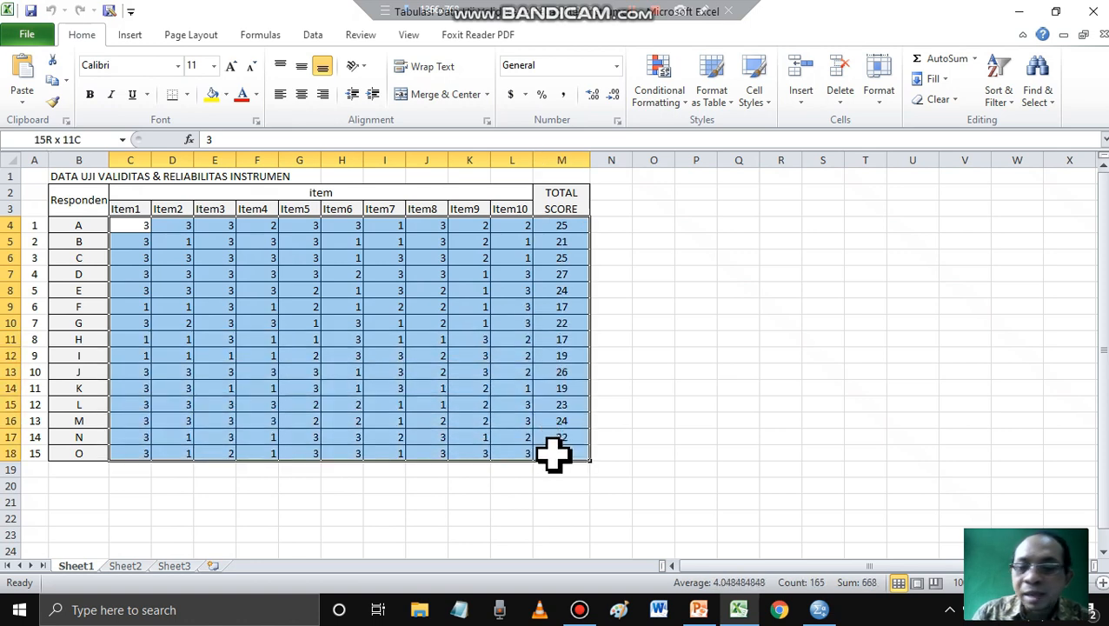
{"action": "left_click", "coordinate": [818, 610]}
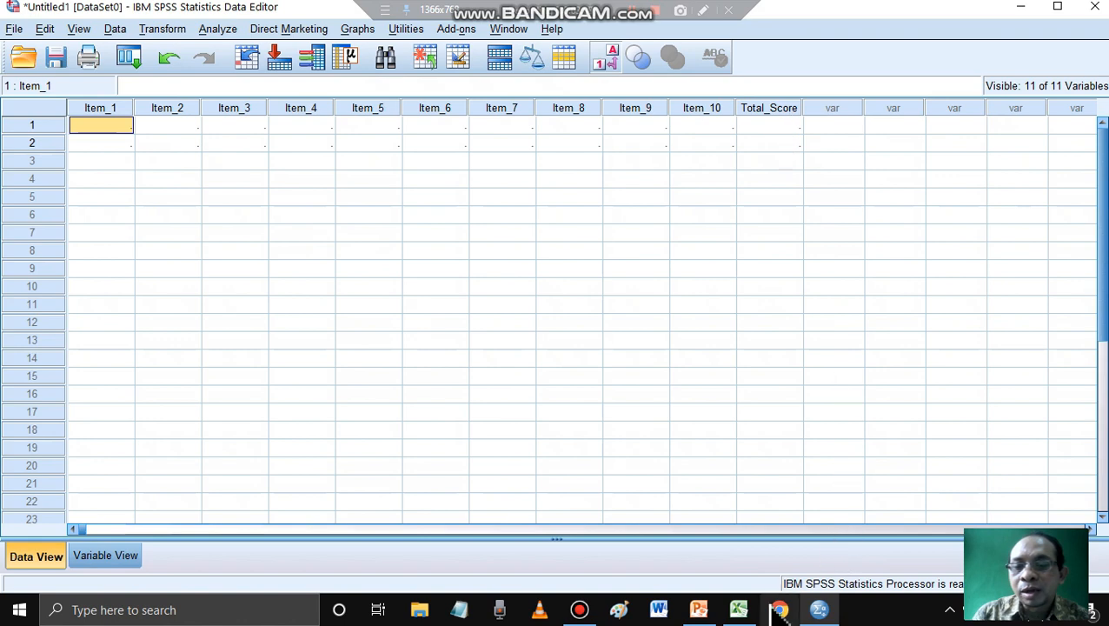
{"action": "left_click", "coordinate": [738, 610]}
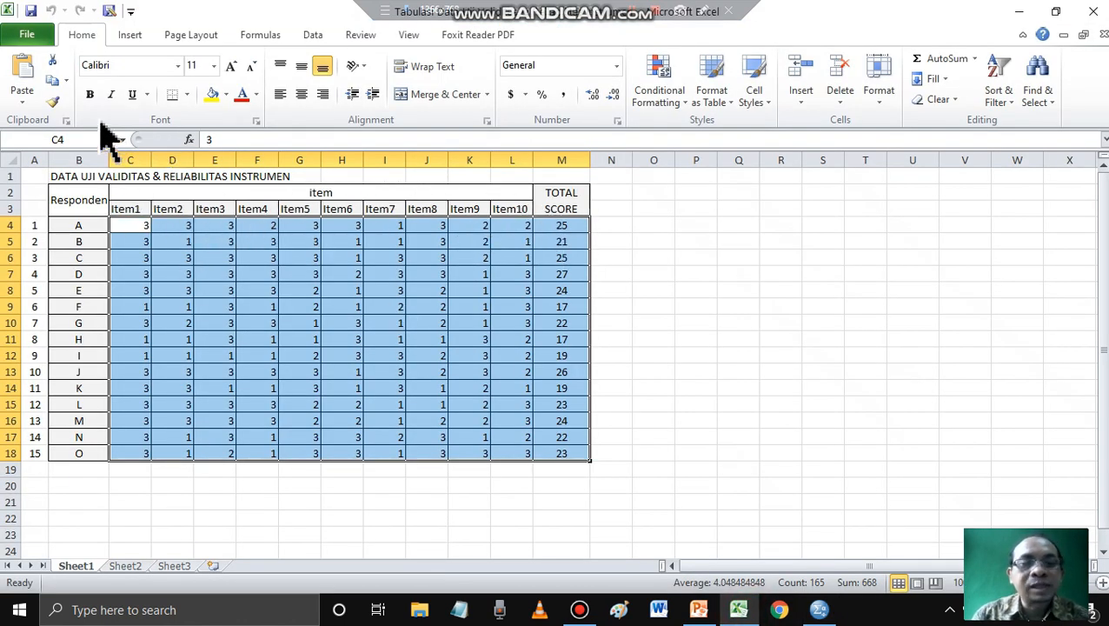
{"action": "left_click", "coordinate": [52, 80]}
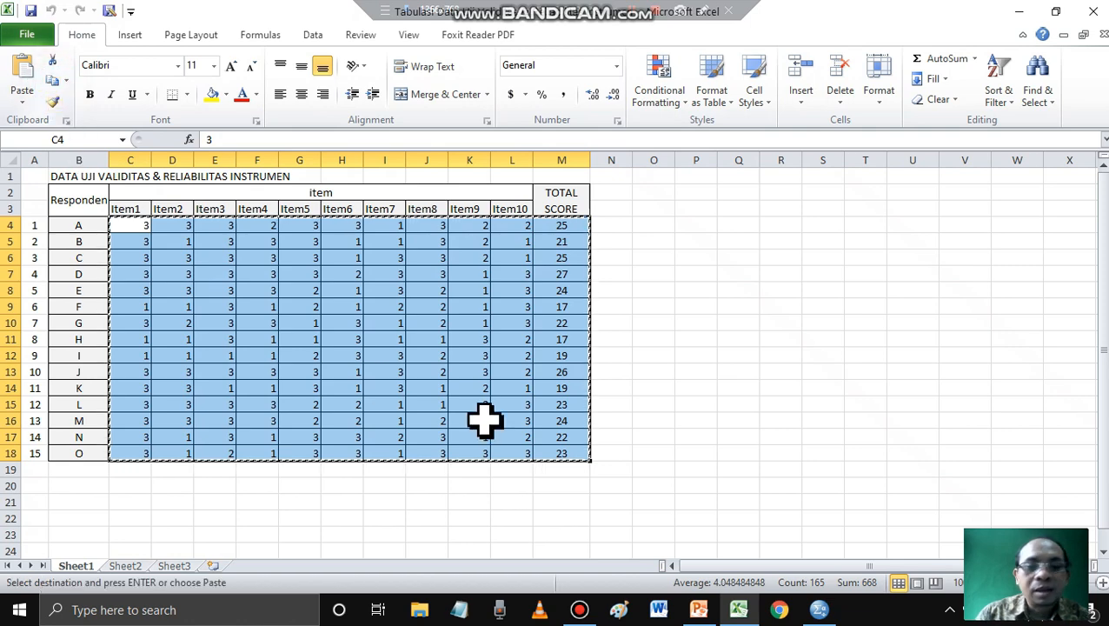
{"action": "left_click", "coordinate": [820, 611]}
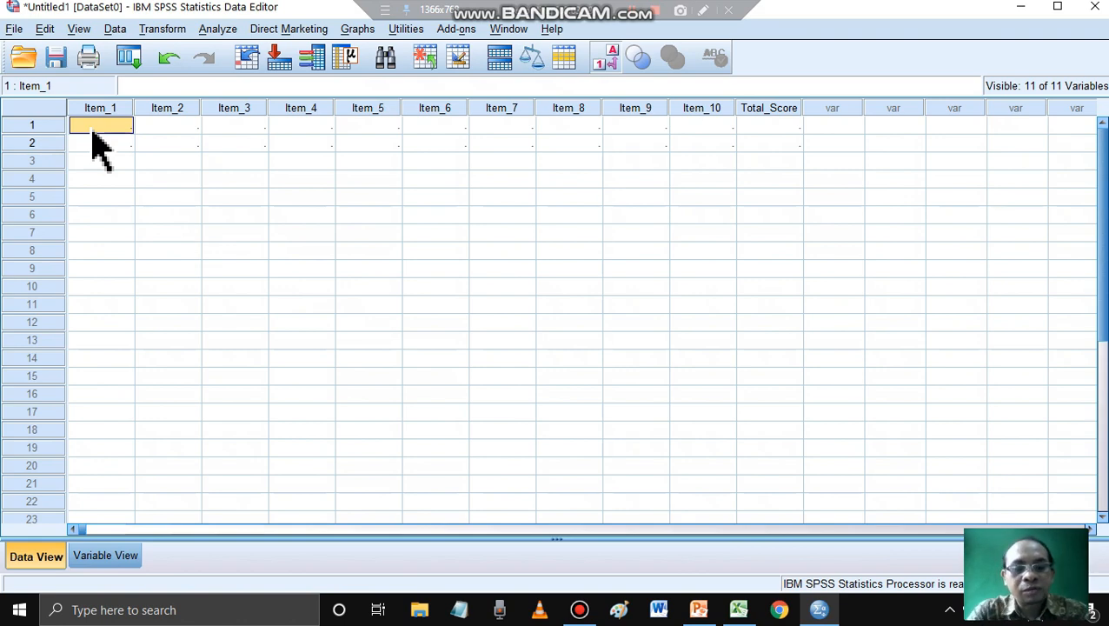
{"action": "key", "text": "ctrl+v"}
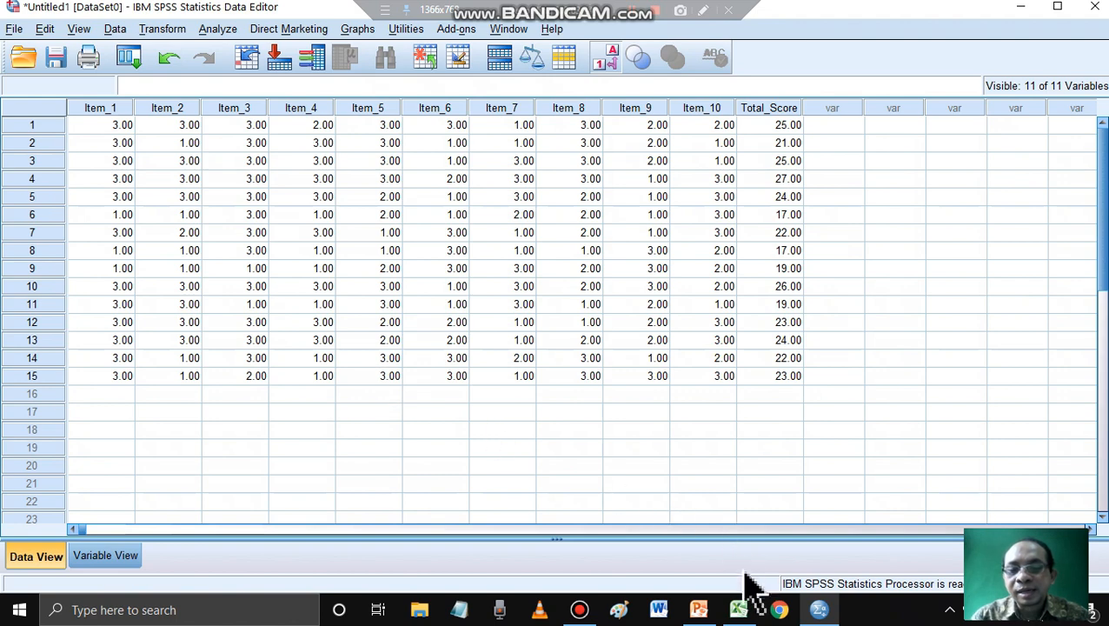
- Compare the pasted scores with the Excel table, and review the variable definitions in Variable View before returning to Data View
{"action": "left_click", "coordinate": [739, 609]}
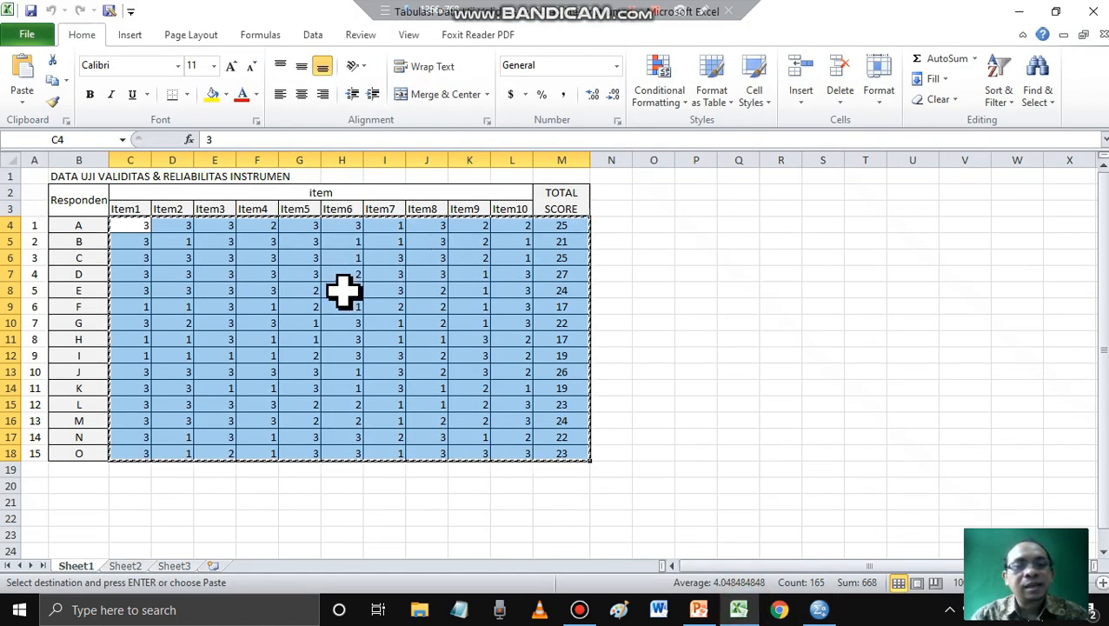
{"action": "left_click", "coordinate": [819, 609]}
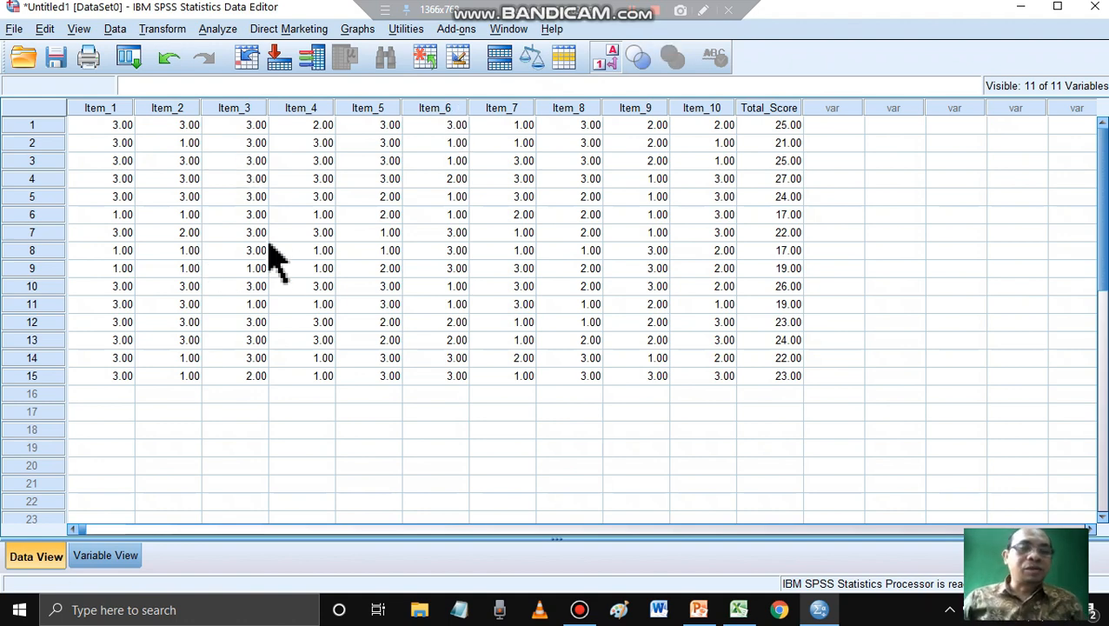
{"action": "left_click", "coordinate": [116, 561]}
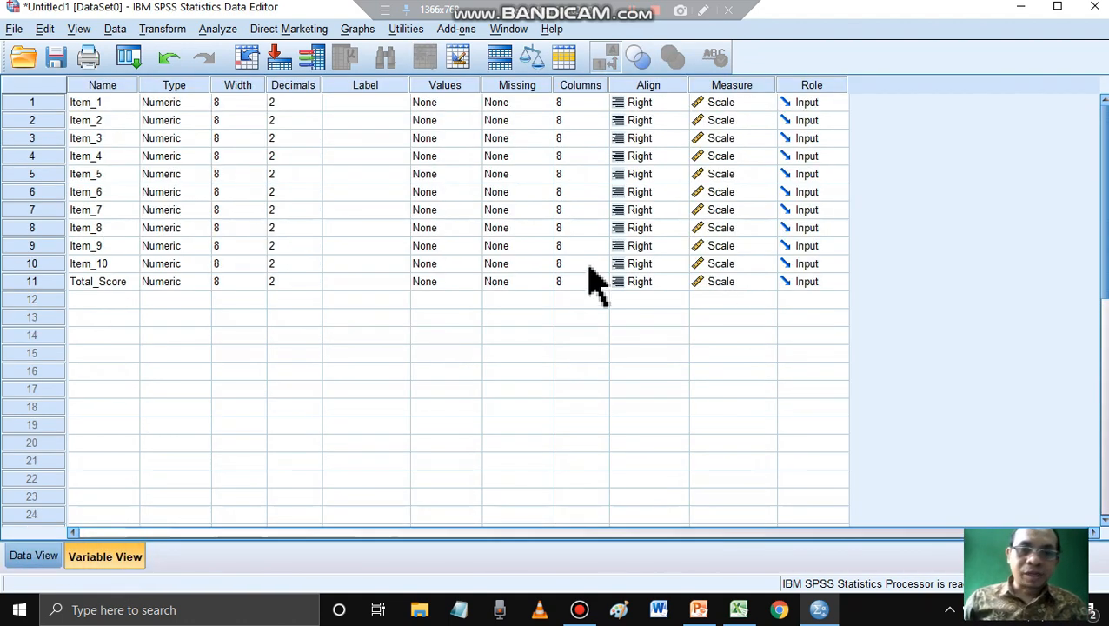
{"action": "left_click", "coordinate": [35, 557]}
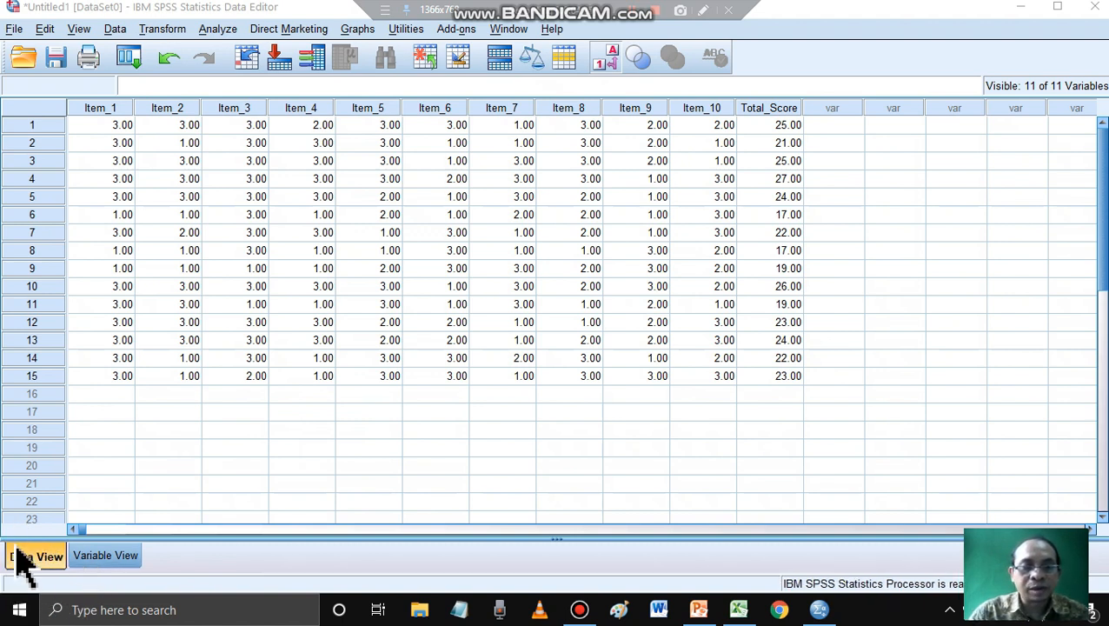
{"action": "left_click", "coordinate": [111, 558]}
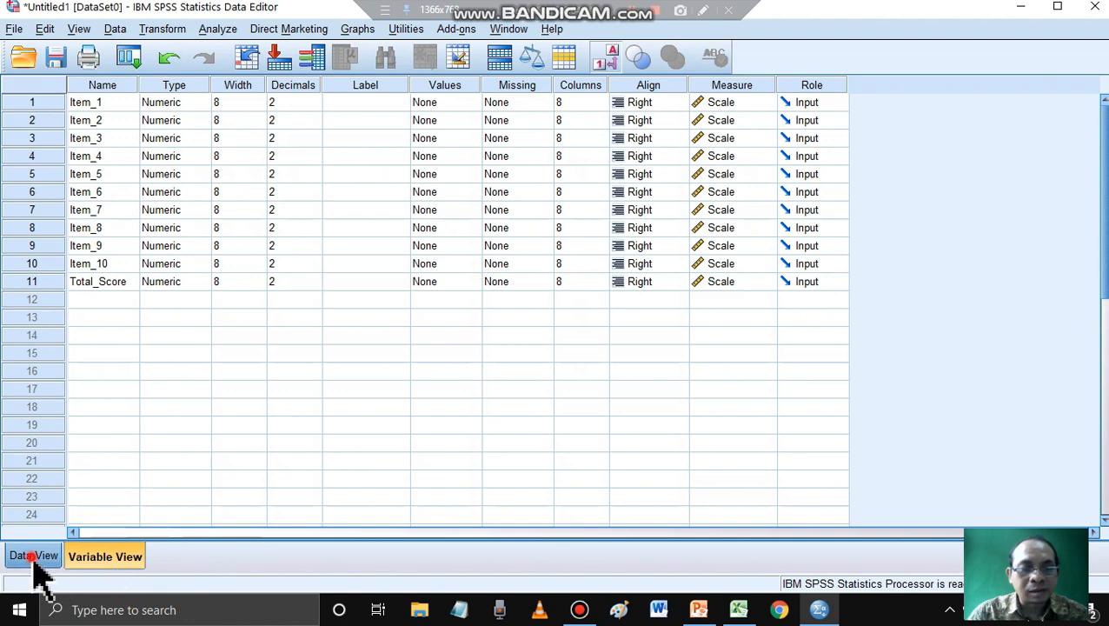
{"action": "left_click", "coordinate": [33, 556]}
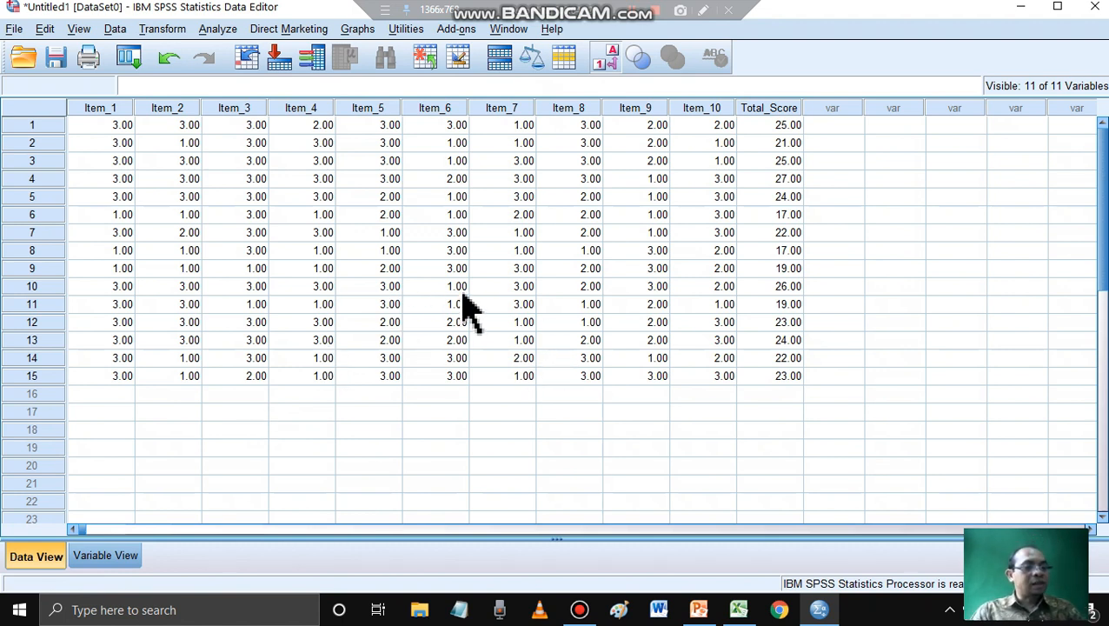
- Start a bivariate correlation analysis and add Item_1 through Item_10 and Total_Score as its variables
{"action": "left_click", "coordinate": [219, 32]}
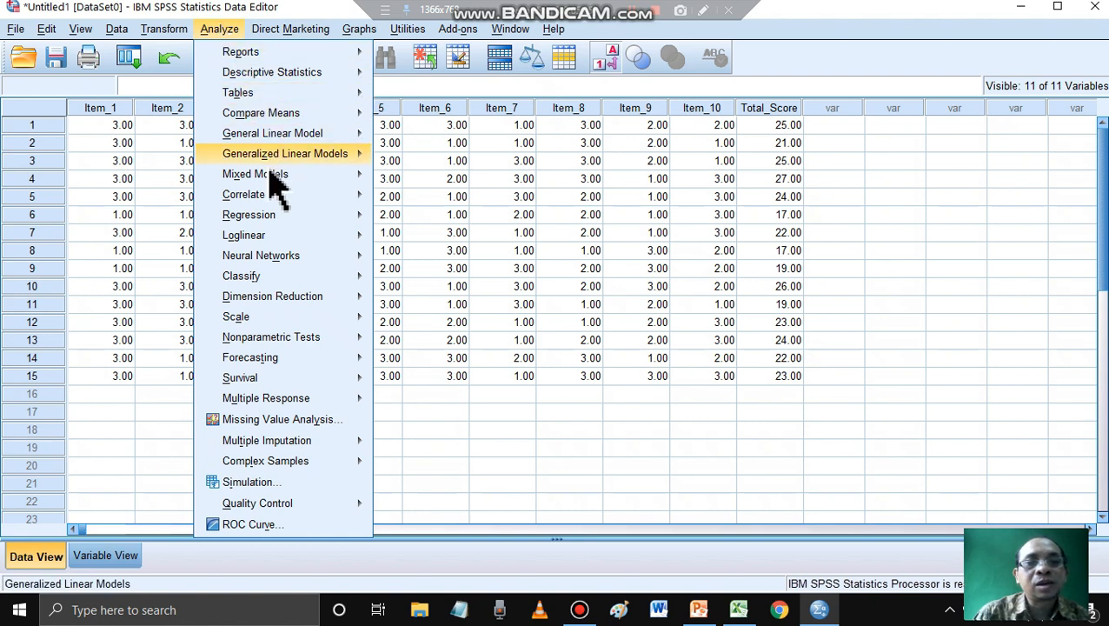
{"action": "mouse_move", "coordinate": [269, 199]}
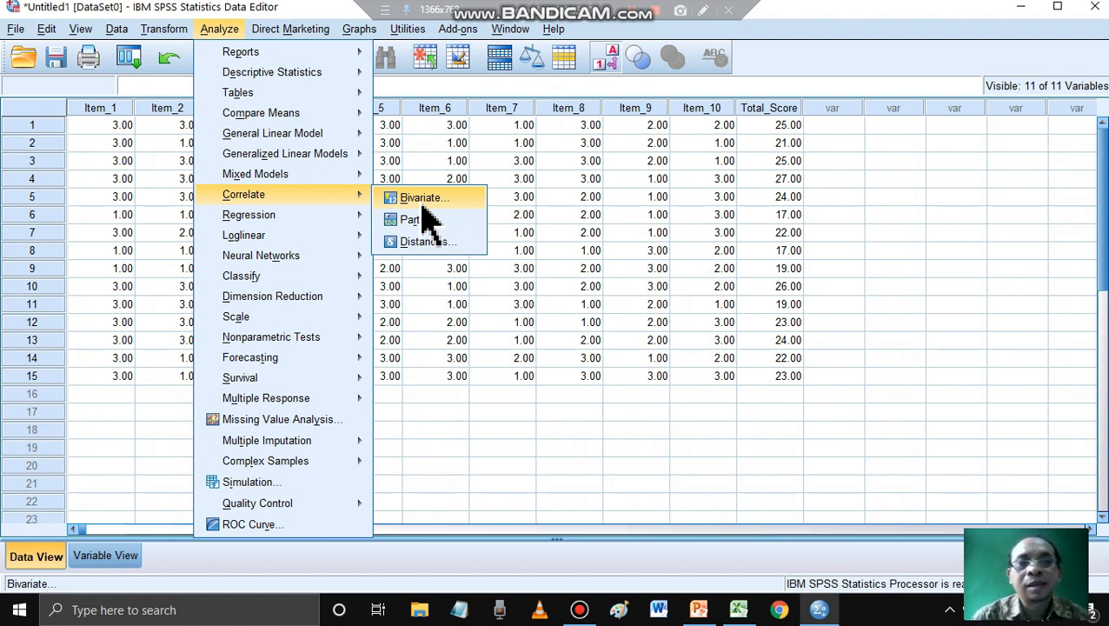
{"action": "left_click", "coordinate": [231, 30]}
{"action": "left_click", "coordinate": [232, 30]}
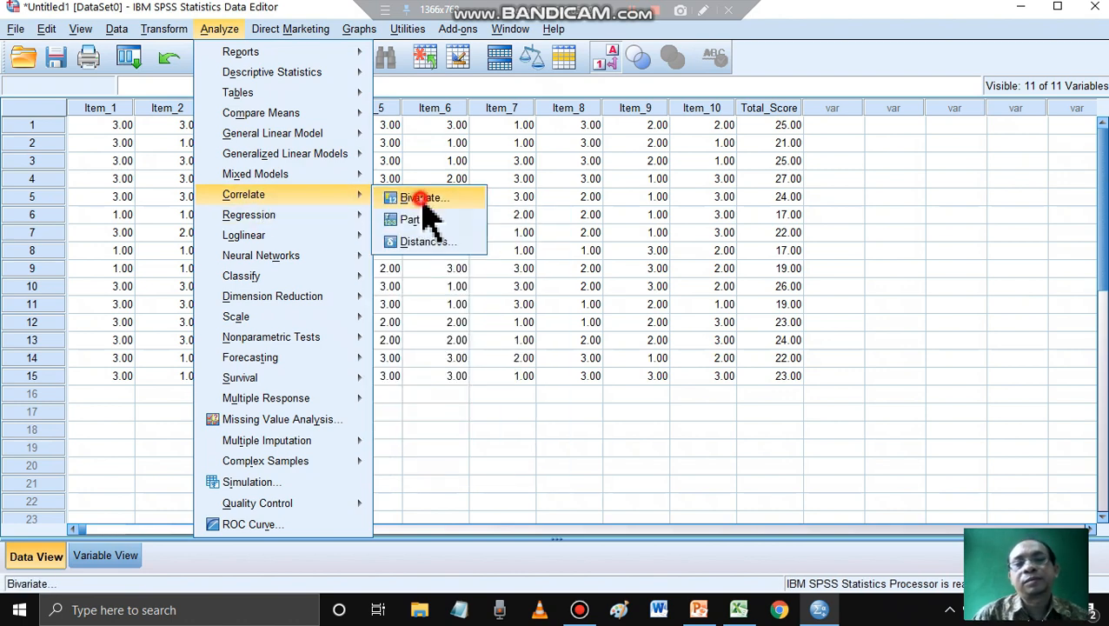
{"action": "left_click", "coordinate": [421, 200]}
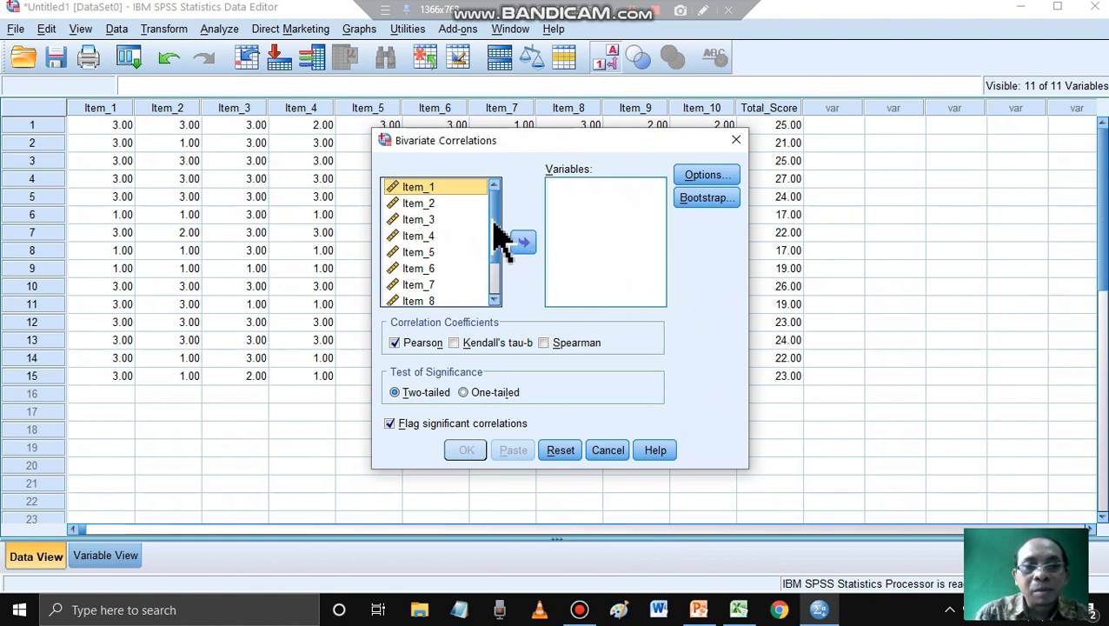
{"action": "mouse_move", "coordinate": [493, 221]}
{"action": "left_mouse_down"}
{"action": "mouse_move", "coordinate": [500, 242]}
{"action": "mouse_move", "coordinate": [480, 276]}
{"action": "left_mouse_up"}
{"action": "left_click", "coordinate": [431, 201]}
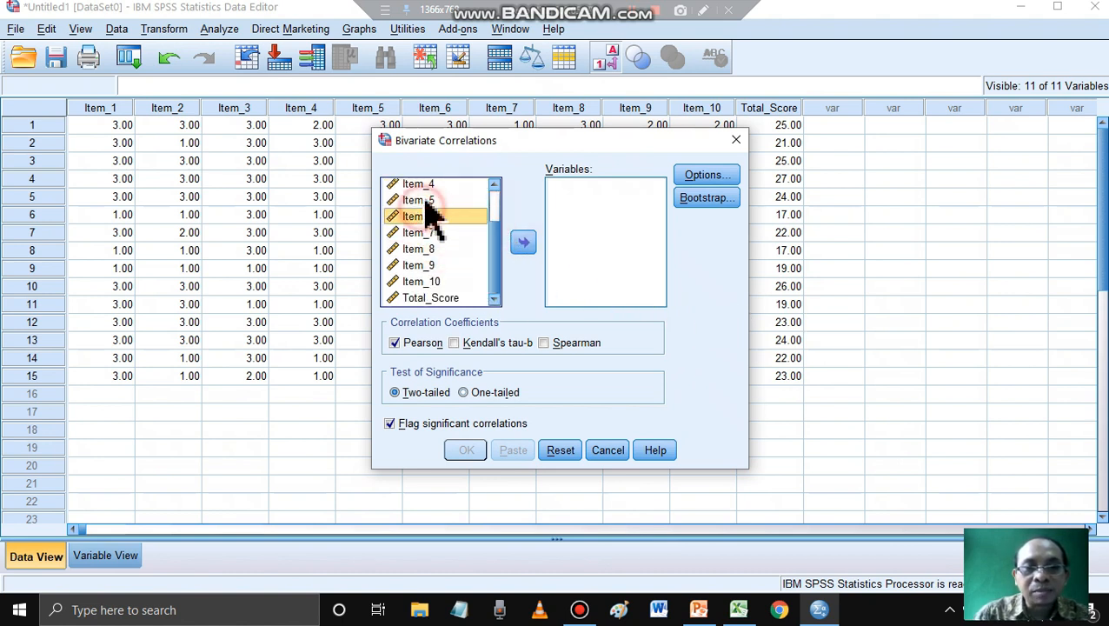
{"action": "scroll", "coordinate": [503, 217], "scroll_direction": "up", "scroll_amount": 1}
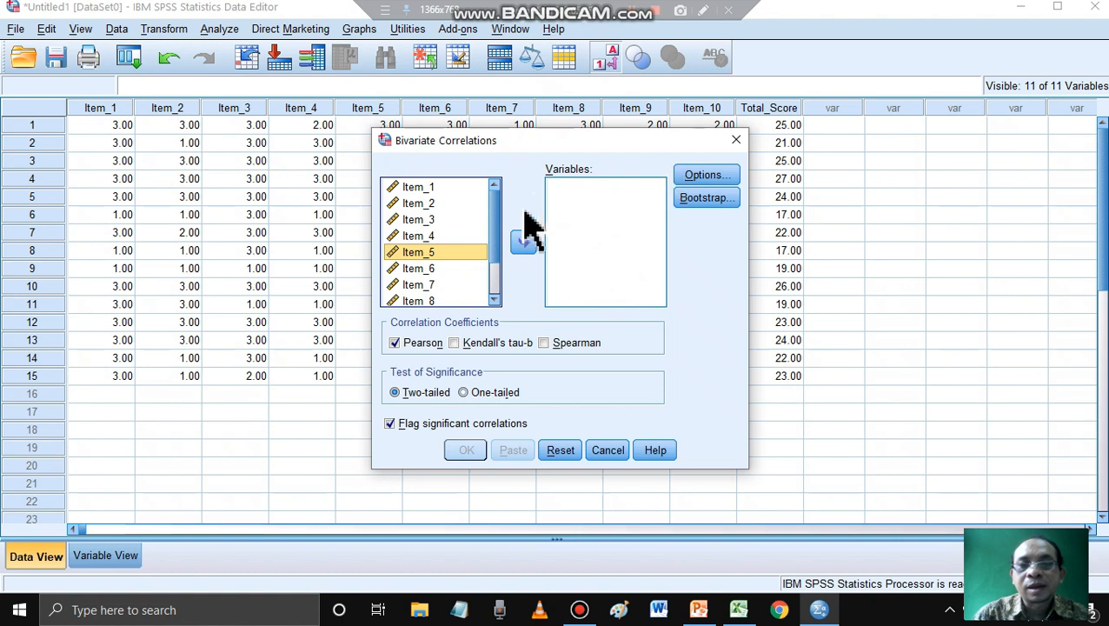
{"action": "left_click", "coordinate": [425, 190]}
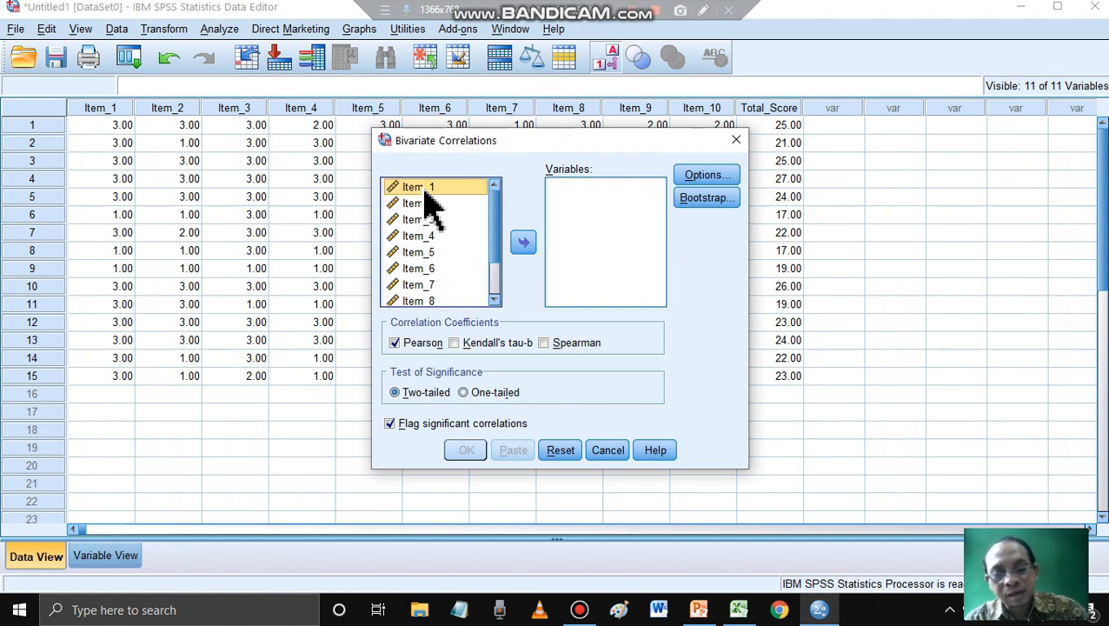
{"action": "key", "text": "ctrl+a"}
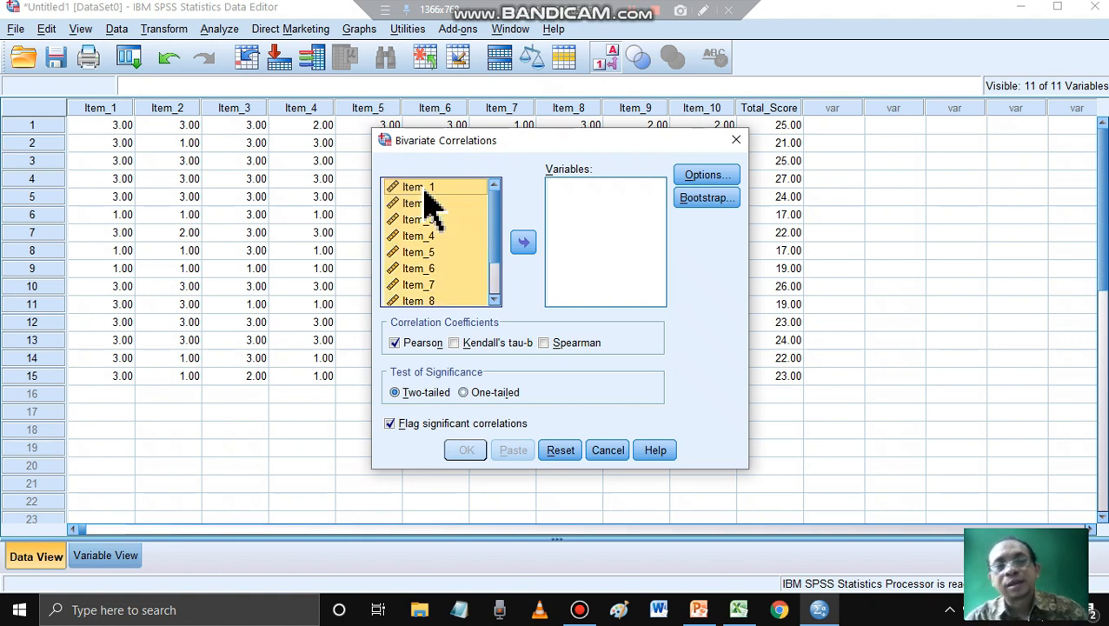
{"action": "left_click_drag", "start_coordinate": [495, 208], "coordinate": [485, 263]}
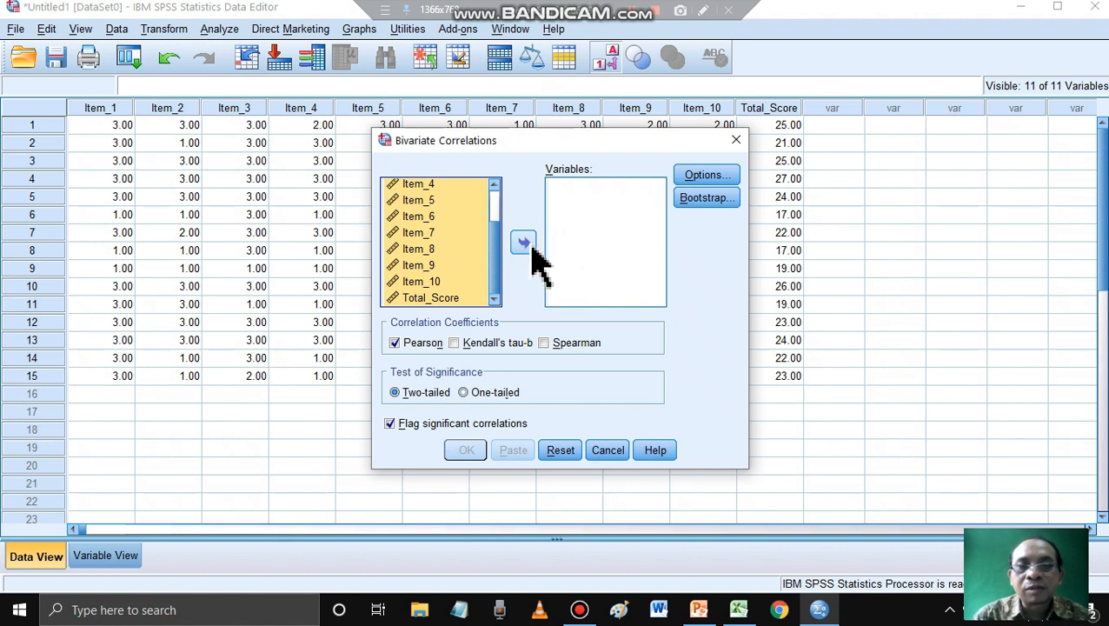
{"action": "left_click", "coordinate": [523, 245]}
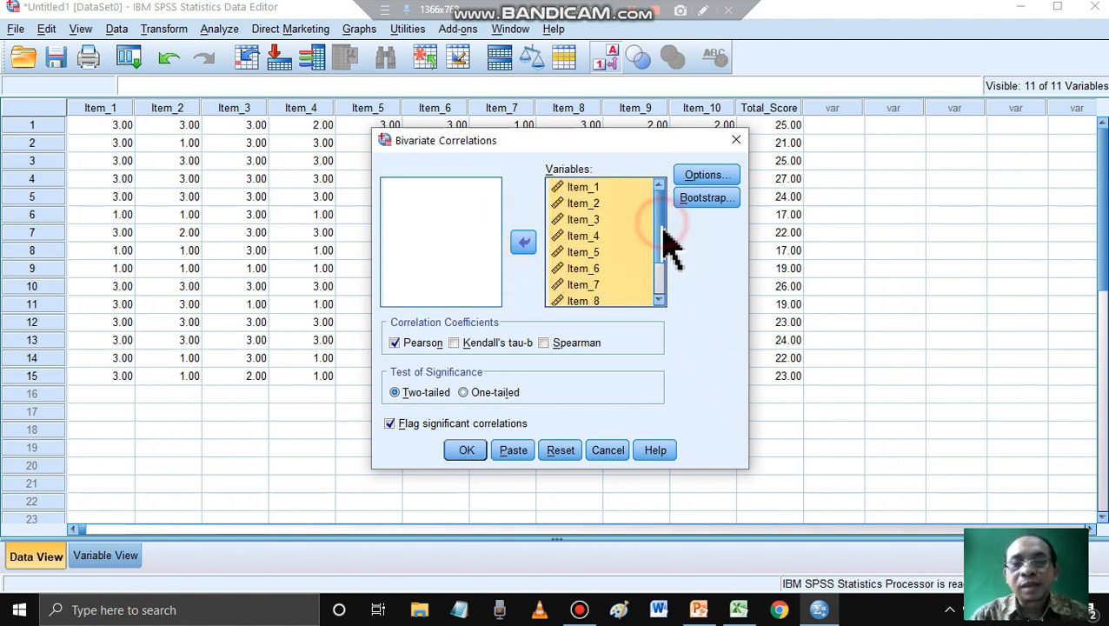
{"action": "left_click_drag", "start_coordinate": [663, 236], "coordinate": [662, 208]}
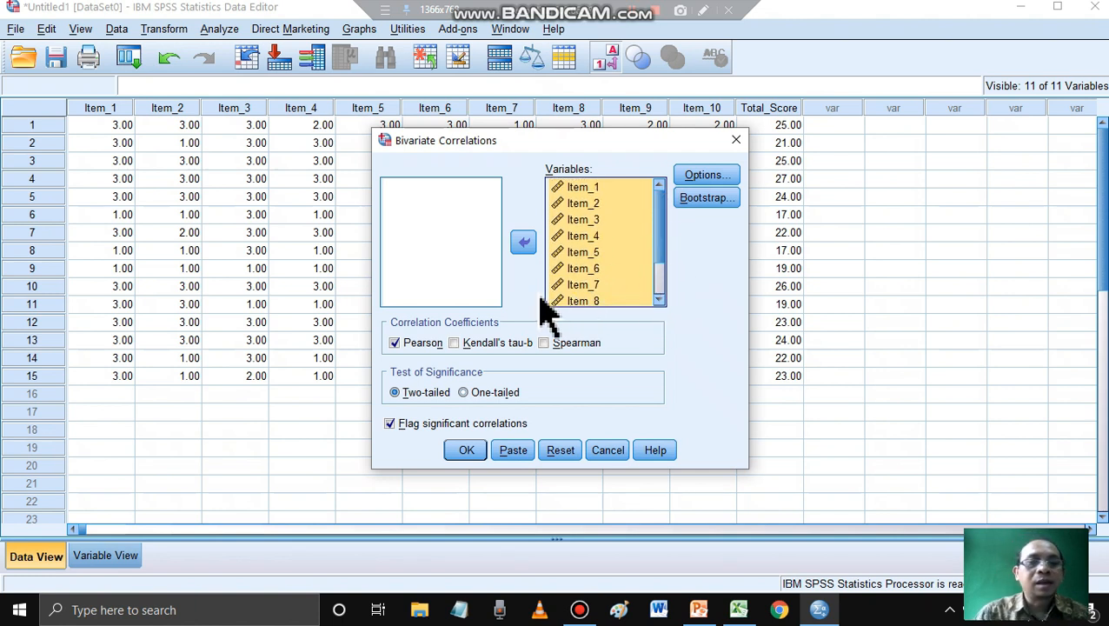
- Run the correlation with the Pearson coefficient, a two-tailed significance test and significant correlations flagged
{"action": "left_click", "coordinate": [396, 345]}
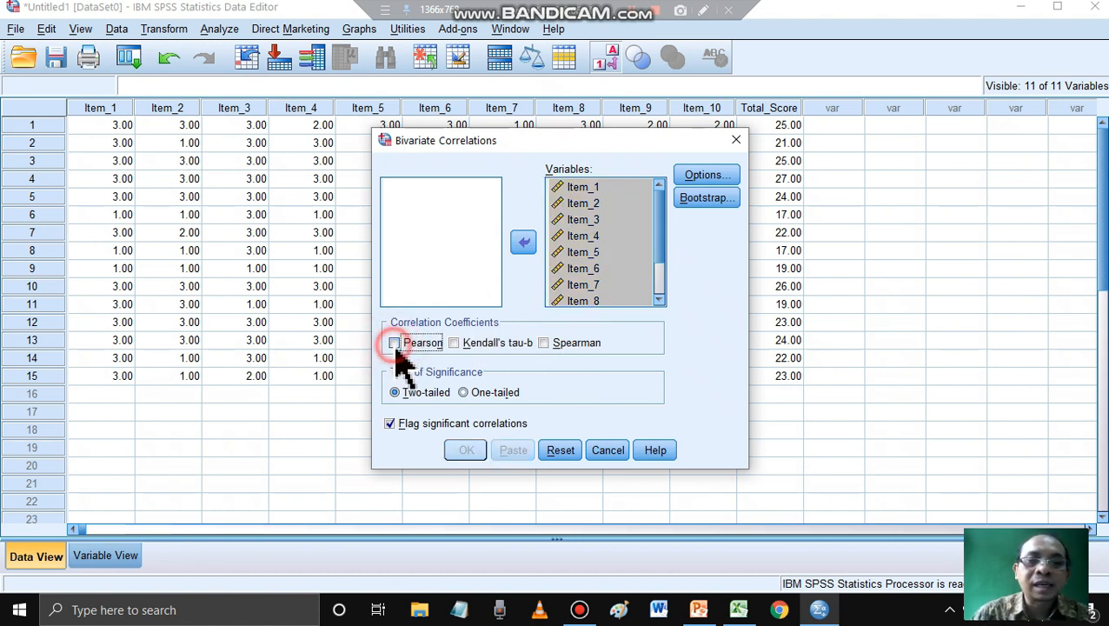
{"action": "left_click", "coordinate": [395, 351]}
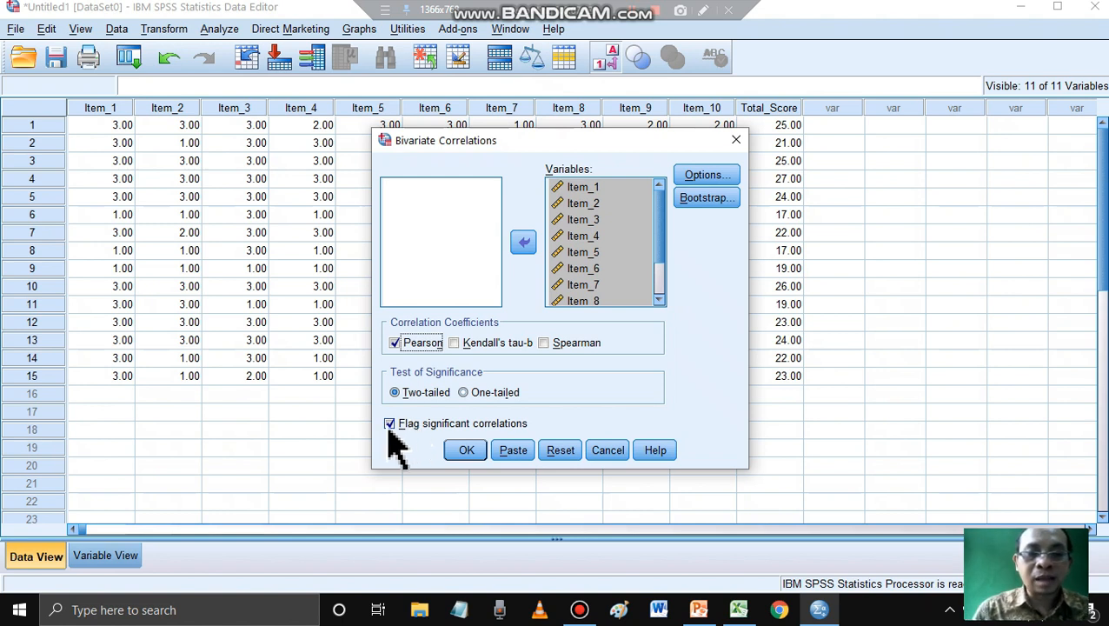
{"action": "left_click", "coordinate": [390, 425]}
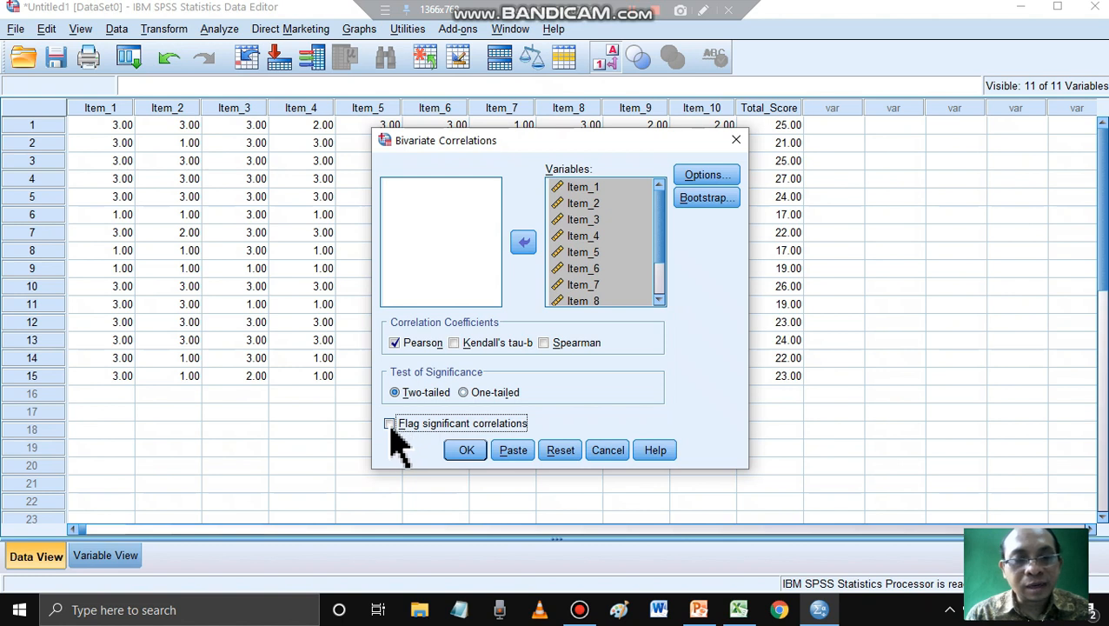
{"action": "left_click", "coordinate": [391, 428]}
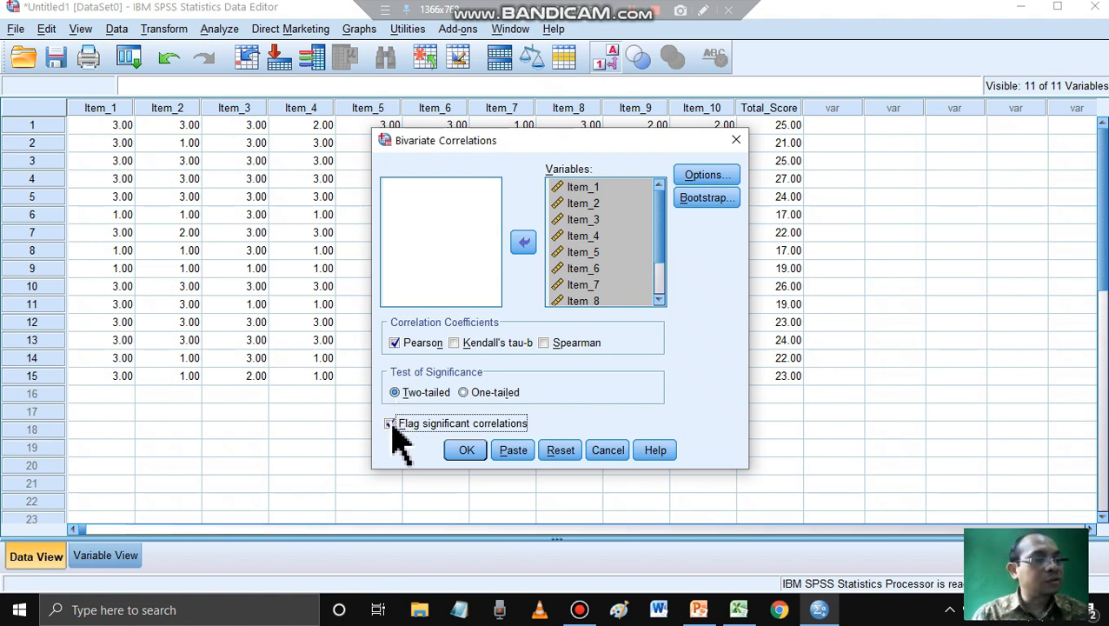
{"action": "left_click", "coordinate": [469, 454]}
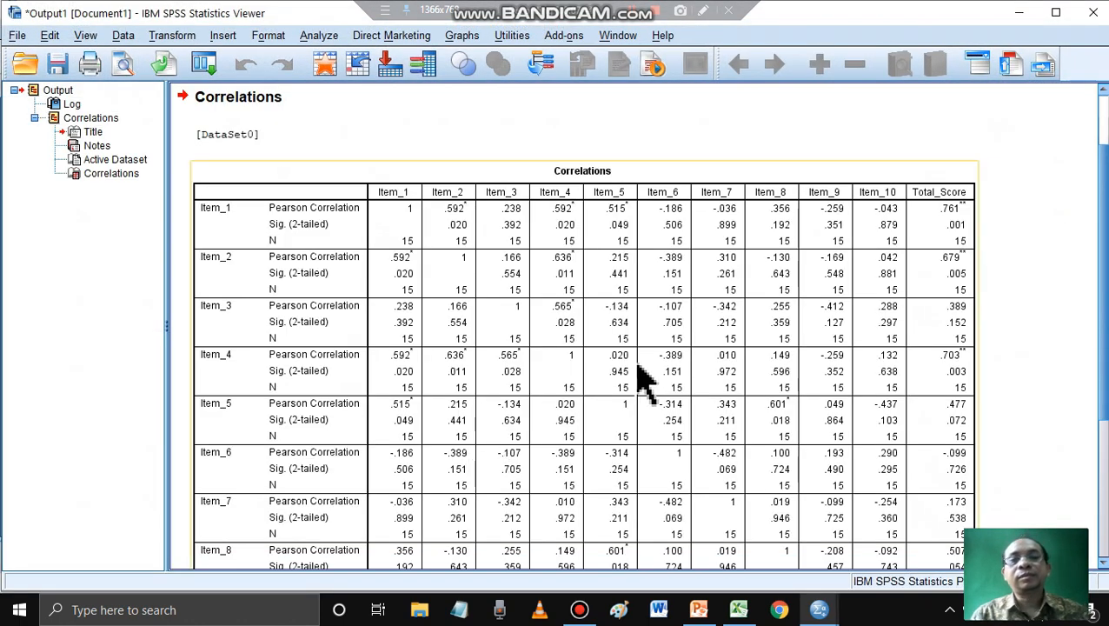
- Review the Correlations table, check the data set in the Data Editor, and return to the output
{"action": "scroll", "coordinate": [748, 263], "scroll_direction": "down", "scroll_amount": 1}
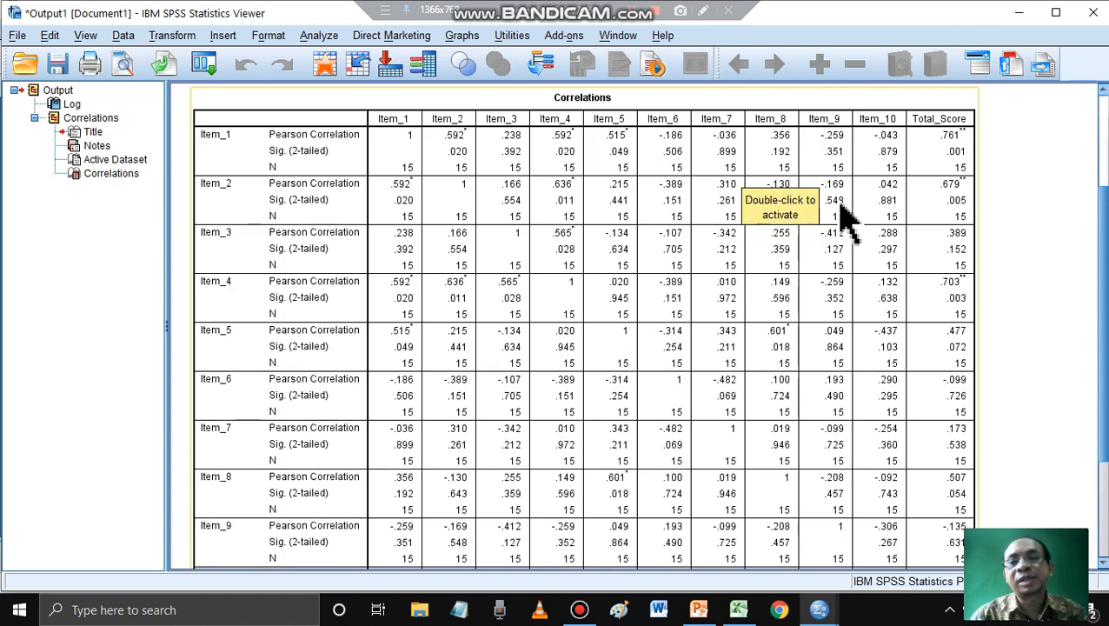
{"action": "mouse_move", "coordinate": [829, 614]}
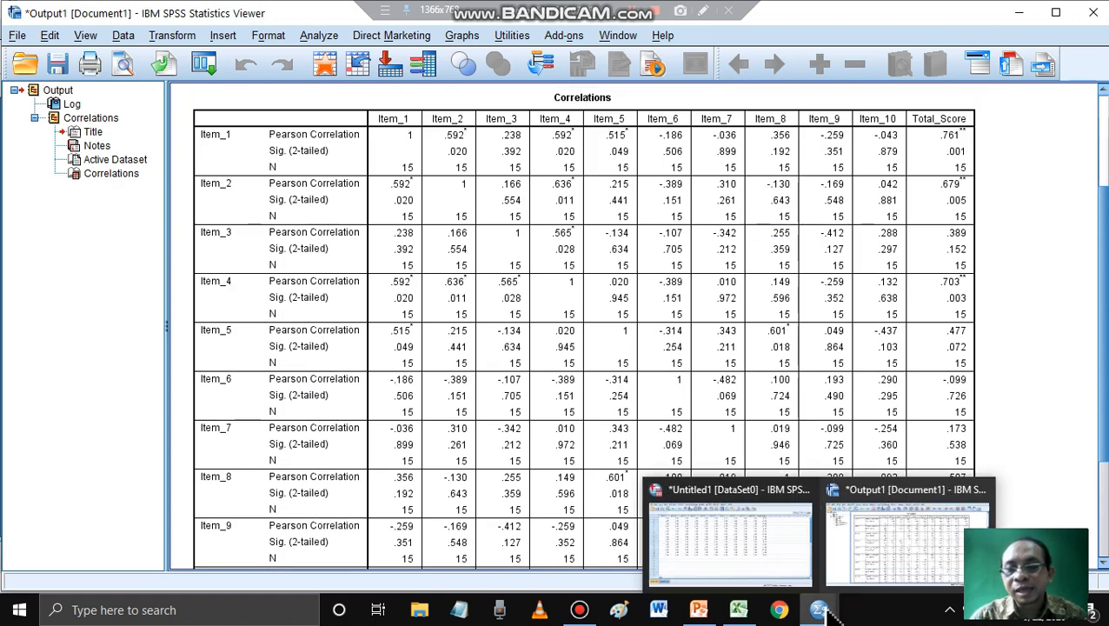
{"action": "left_click", "coordinate": [739, 557]}
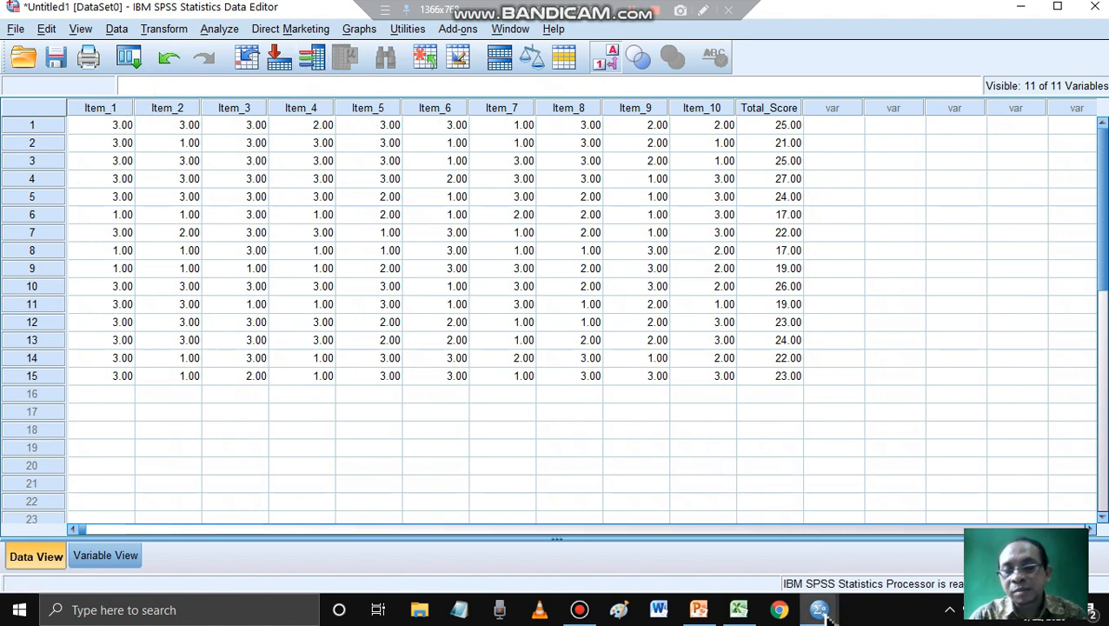
{"action": "mouse_move", "coordinate": [822, 610]}
{"action": "left_click", "coordinate": [871, 567]}
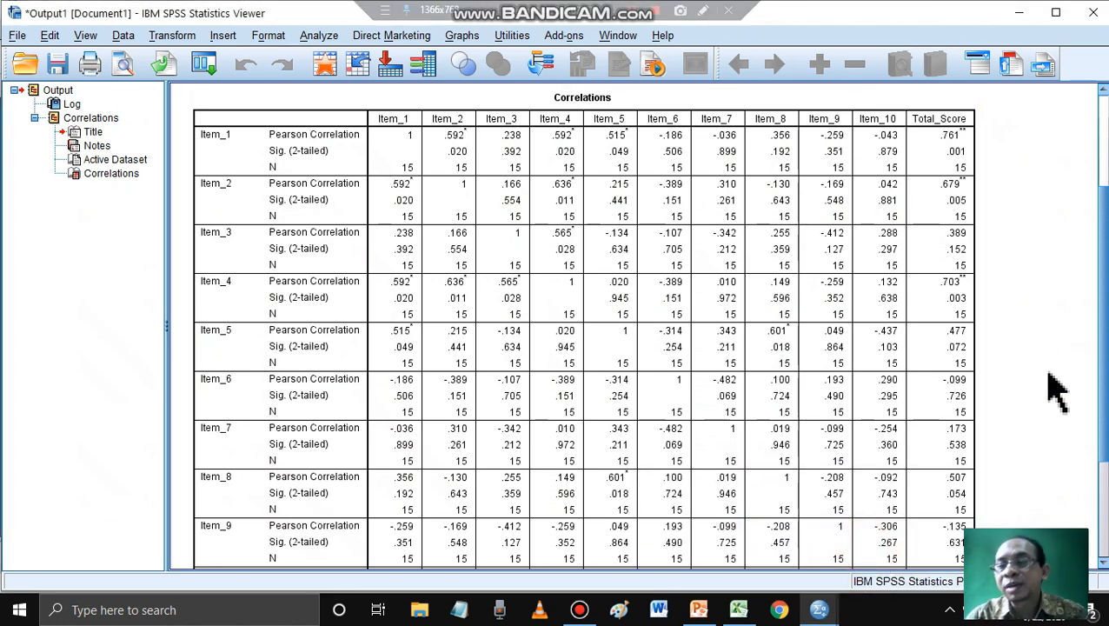
{"action": "left_click", "coordinate": [972, 155]}
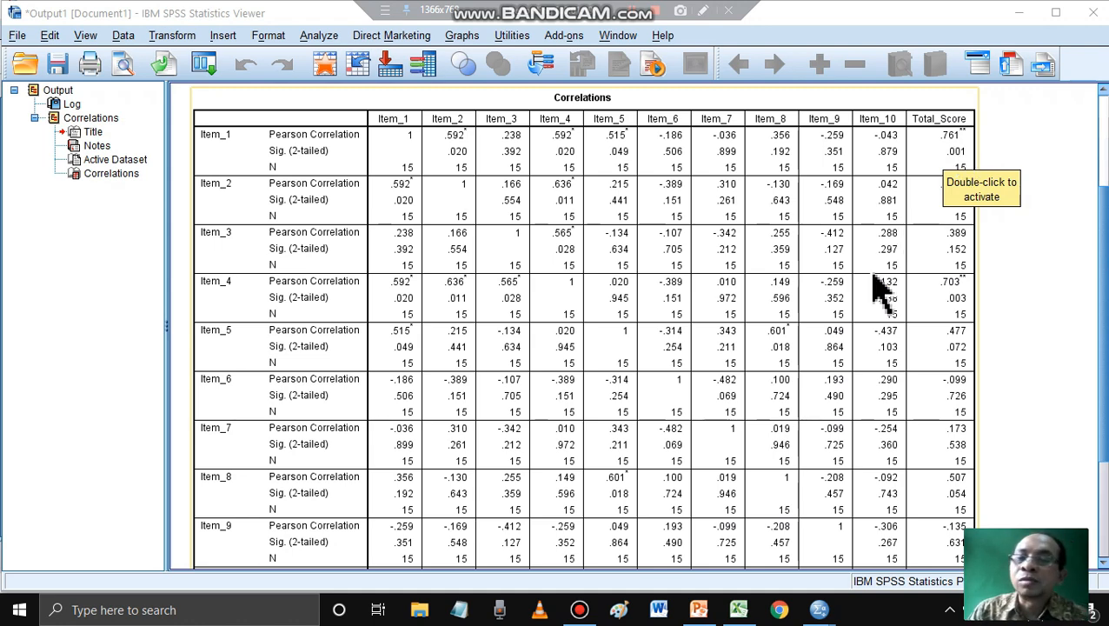
- Switch to PowerPoint, consult slide 7 on interpreting validity test results, and return to the SPSS output
{"action": "left_click", "coordinate": [706, 611]}
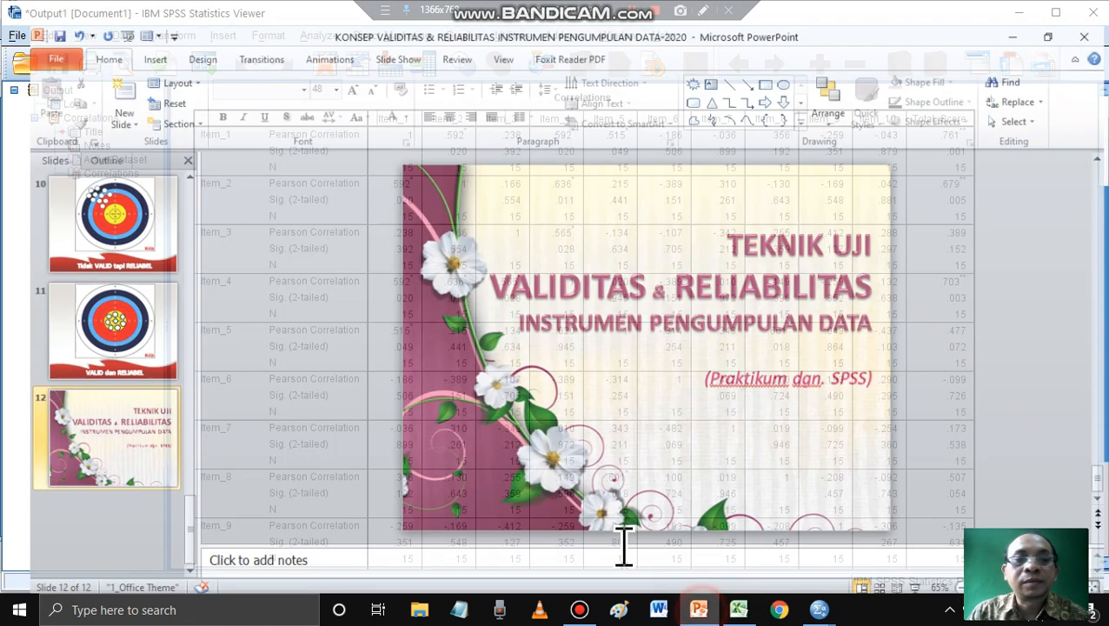
{"action": "scroll", "coordinate": [204, 383], "scroll_direction": "up", "scroll_amount": 3}
{"action": "scroll", "coordinate": [152, 352], "scroll_direction": "up", "scroll_amount": 3}
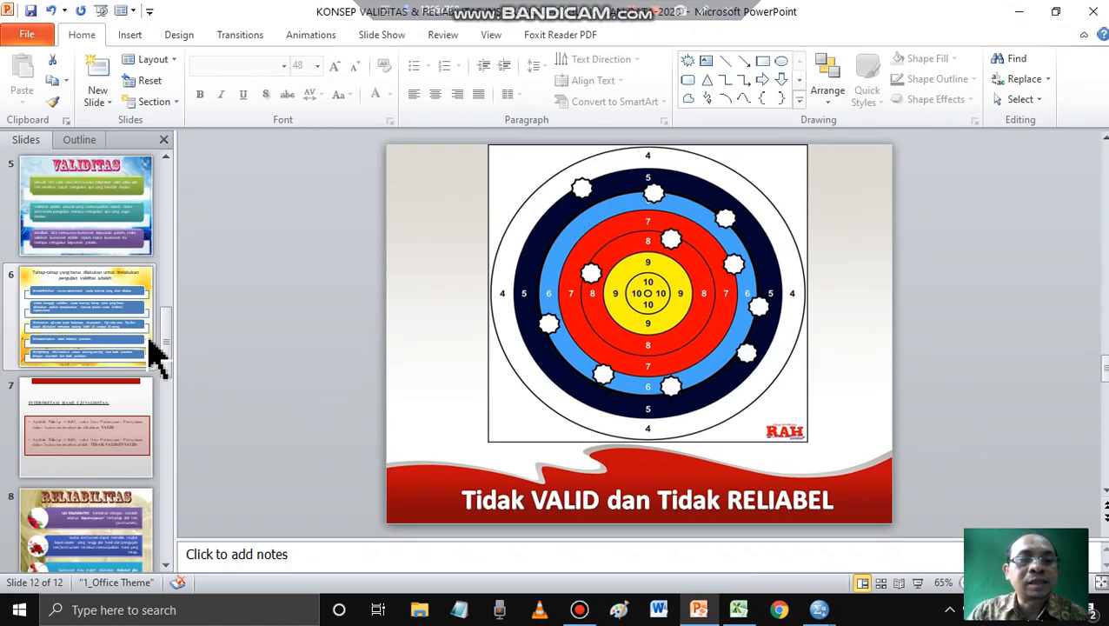
{"action": "left_click", "coordinate": [131, 339]}
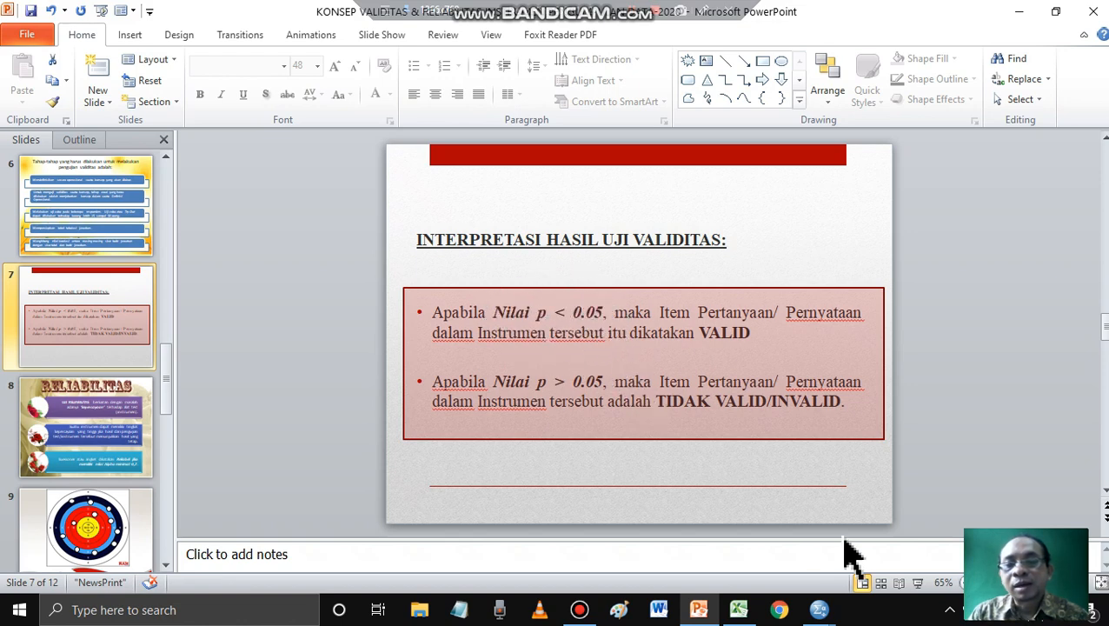
{"action": "mouse_move", "coordinate": [818, 609]}
{"action": "left_click", "coordinate": [872, 587]}
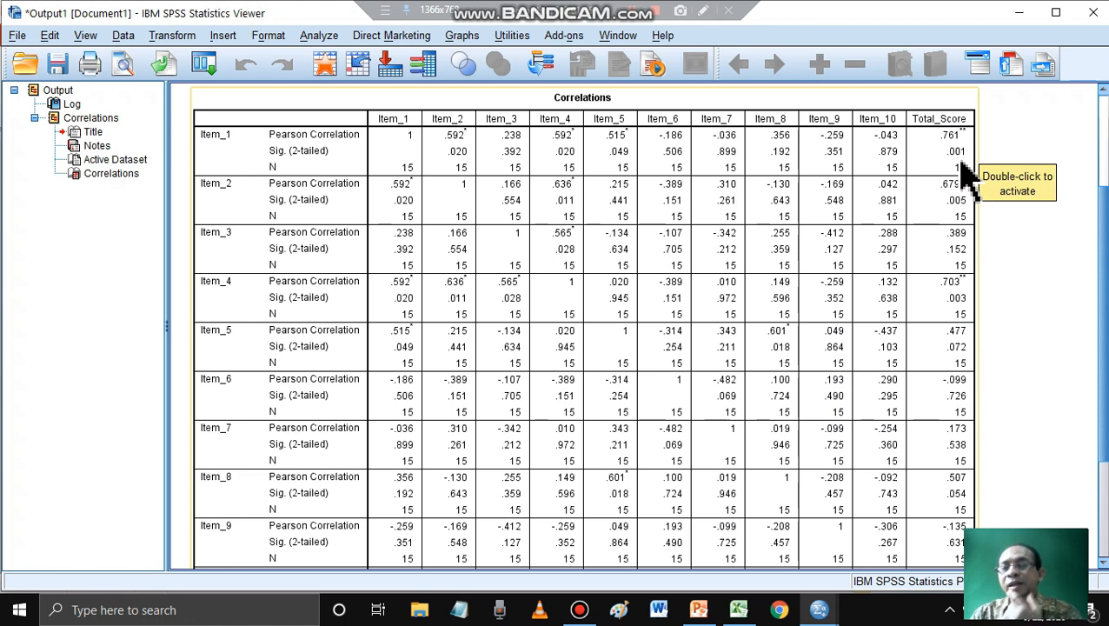
- Examine each item's Pearson correlation and two-tailed significance in the Total_Score column of the Correlations table
{"action": "left_click", "coordinate": [991, 156]}
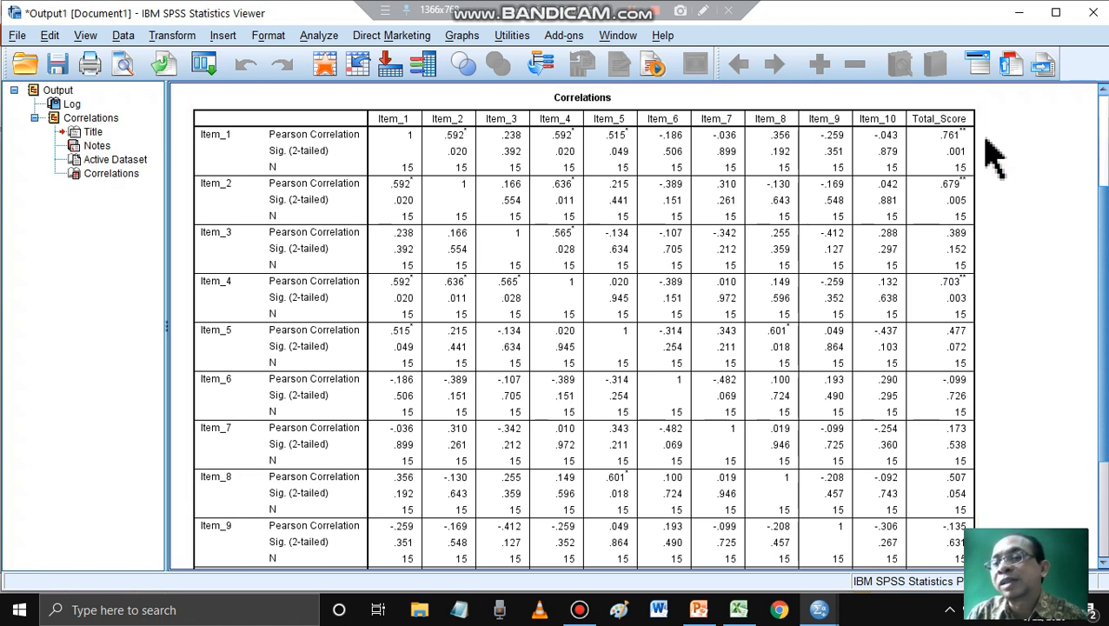
{"action": "left_click", "coordinate": [971, 147]}
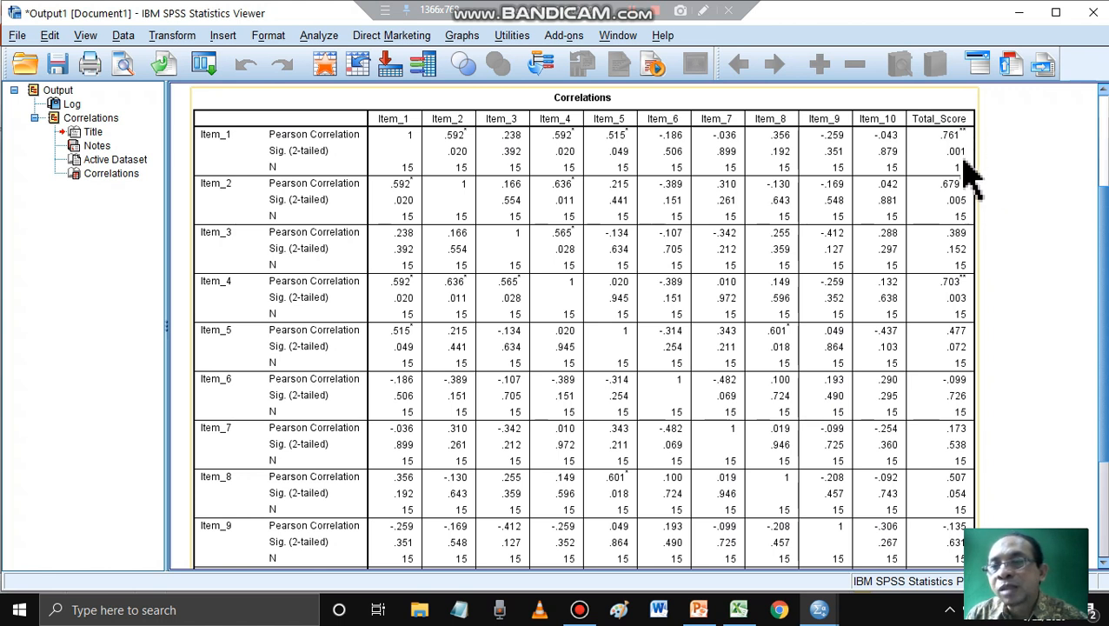
{"action": "scroll", "coordinate": [1027, 248], "scroll_direction": "down", "scroll_amount": 4}
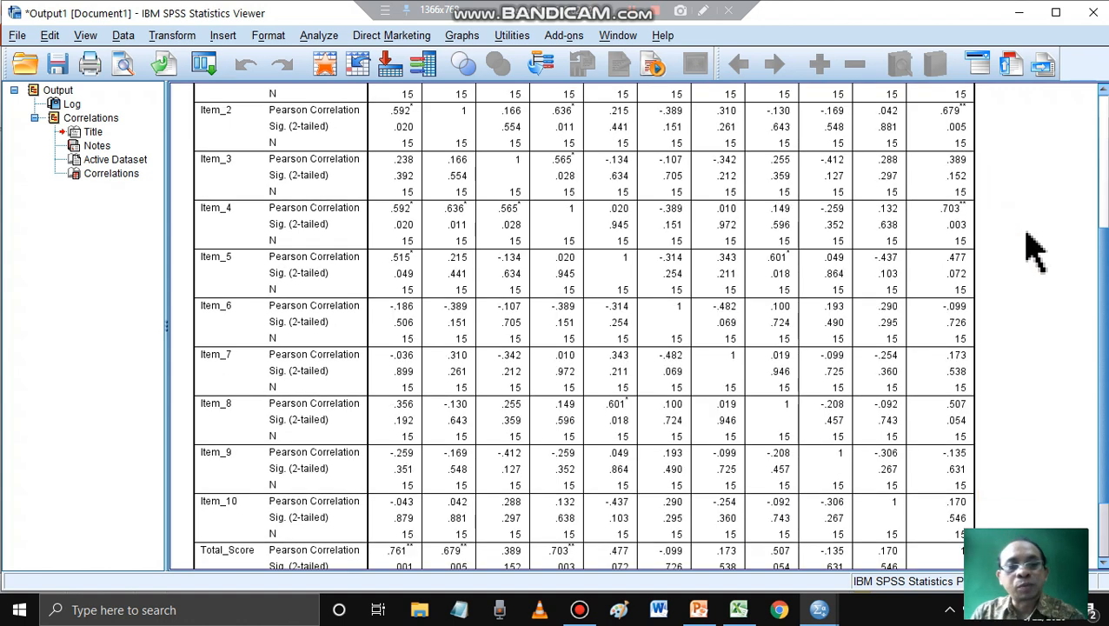
{"action": "scroll", "coordinate": [987, 395], "scroll_direction": "up", "scroll_amount": 5}
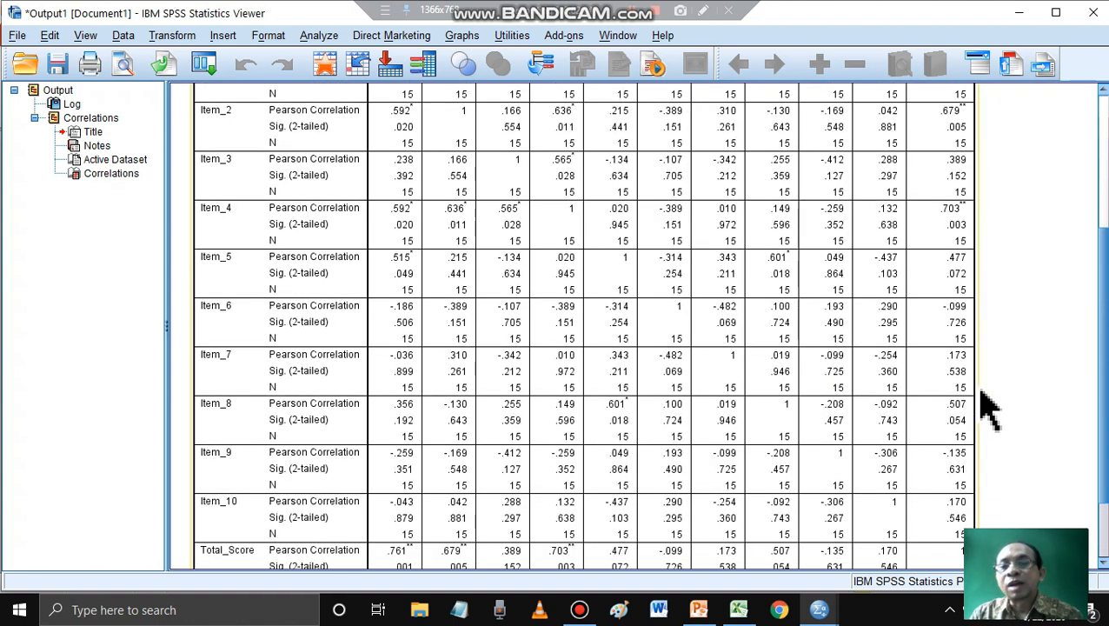
{"action": "scroll", "coordinate": [1026, 269], "scroll_direction": "down", "scroll_amount": 2}
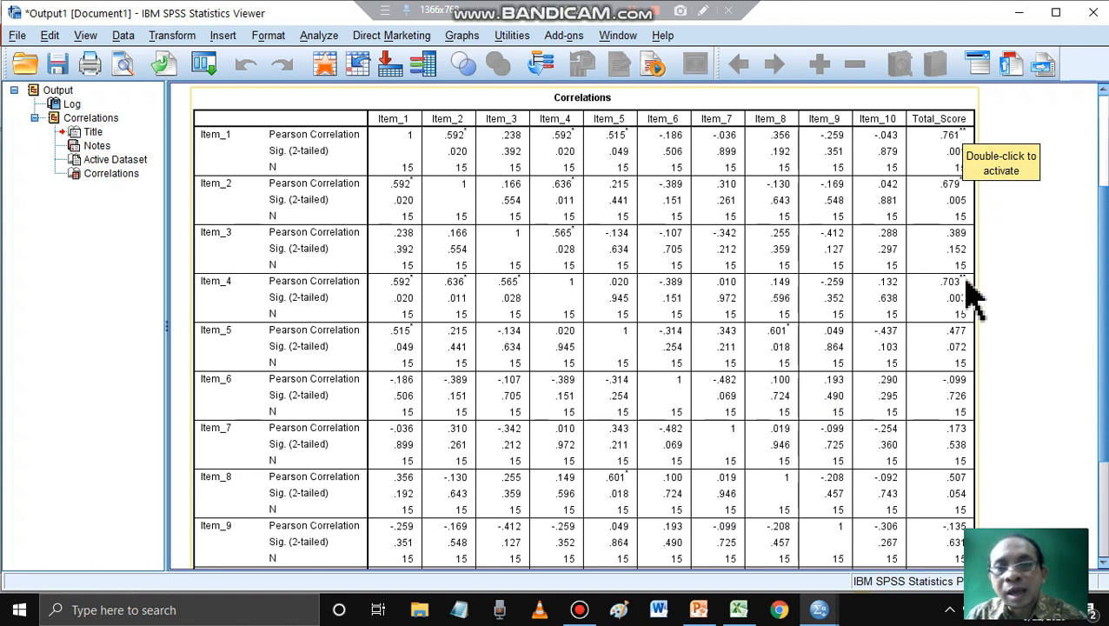
{"action": "scroll", "coordinate": [978, 365], "scroll_direction": "down", "scroll_amount": 4}
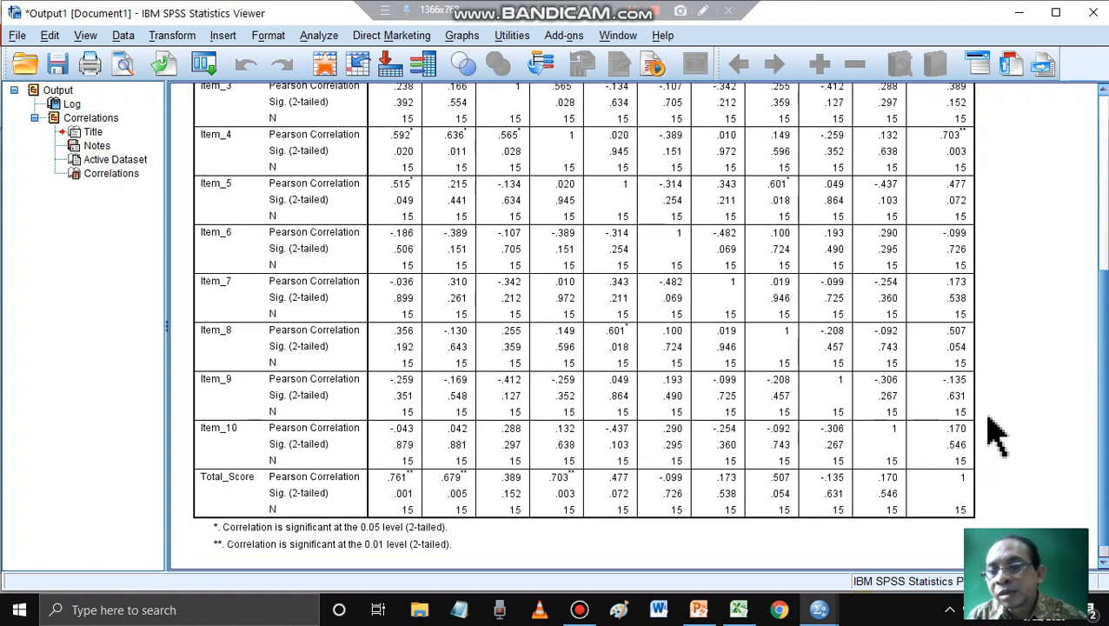
{"action": "scroll", "coordinate": [1007, 396], "scroll_direction": "up", "scroll_amount": 8}
{"action": "scroll", "coordinate": [1008, 397], "scroll_direction": "down", "scroll_amount": 4}
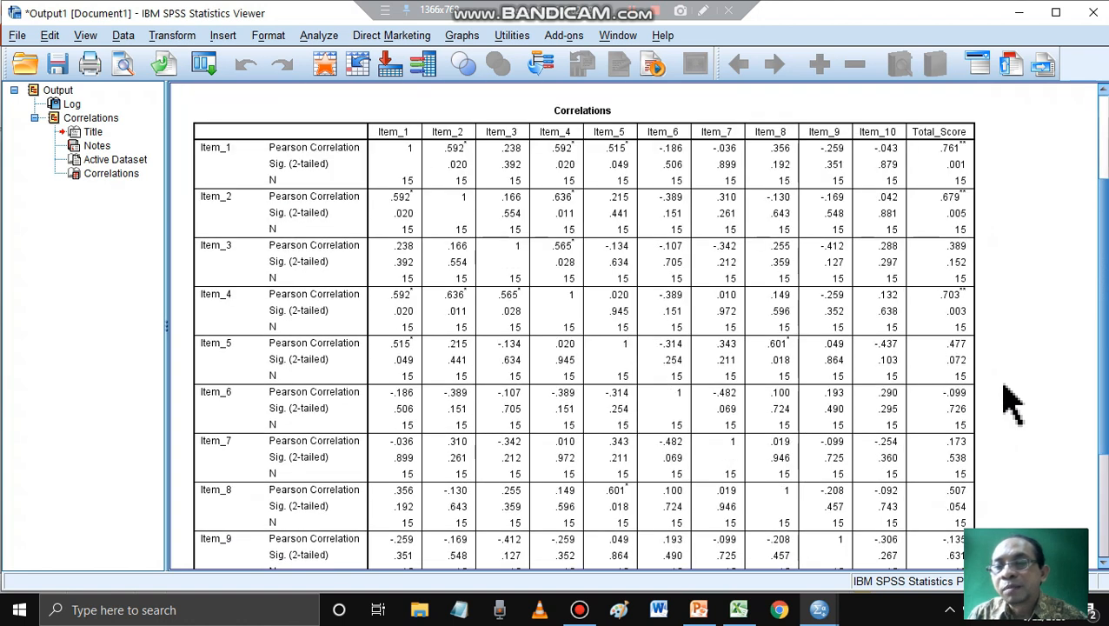
{"action": "scroll", "coordinate": [1021, 382], "scroll_direction": "up", "scroll_amount": 2}
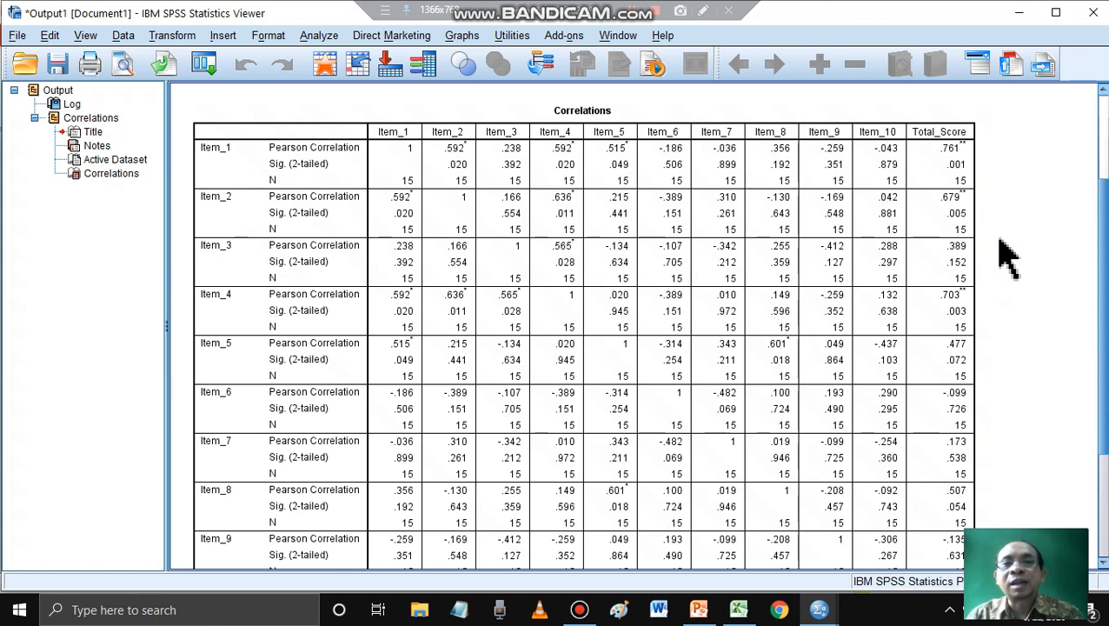
{"action": "scroll", "coordinate": [1008, 256], "scroll_direction": "down", "scroll_amount": 3}
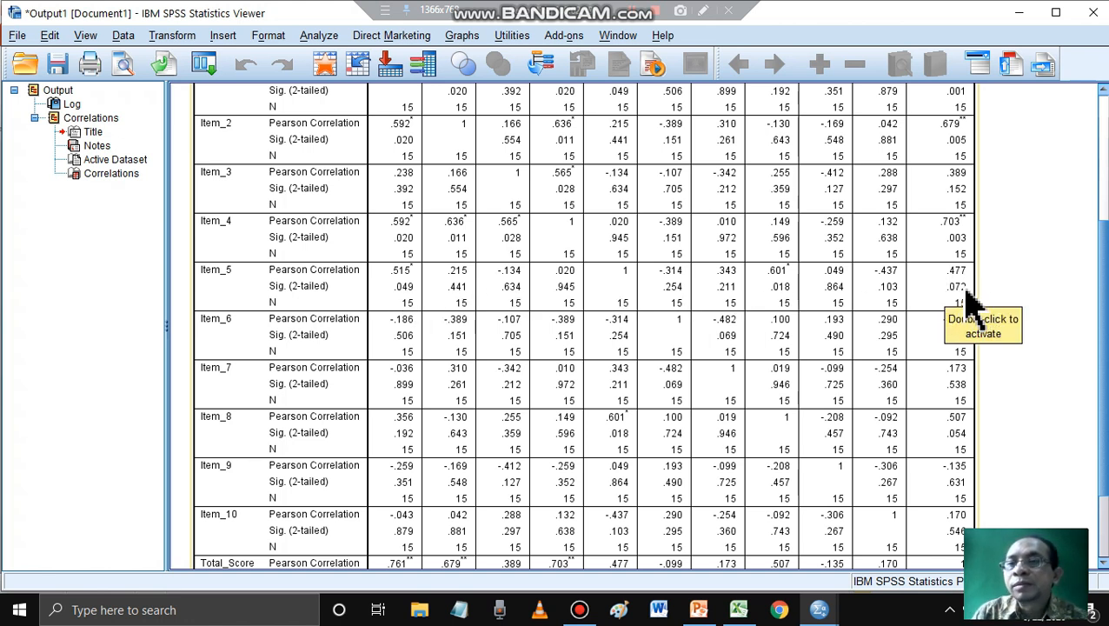
- With the screen-drawing tool, outline in red the two-tailed significance values of Item_5, Item_6 and Item_8 in the Total_Score column
{"action": "left_click", "coordinate": [703, 10]}
{"action": "left_click", "coordinate": [1099, 149]}
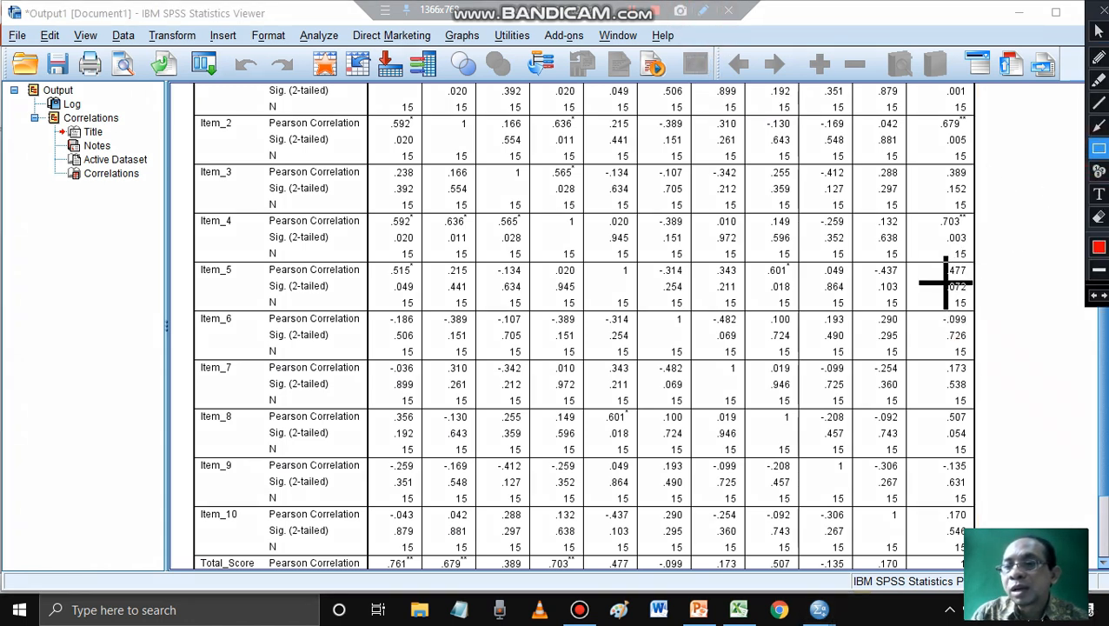
{"action": "left_click_drag", "start_coordinate": [934, 275], "coordinate": [976, 298]}
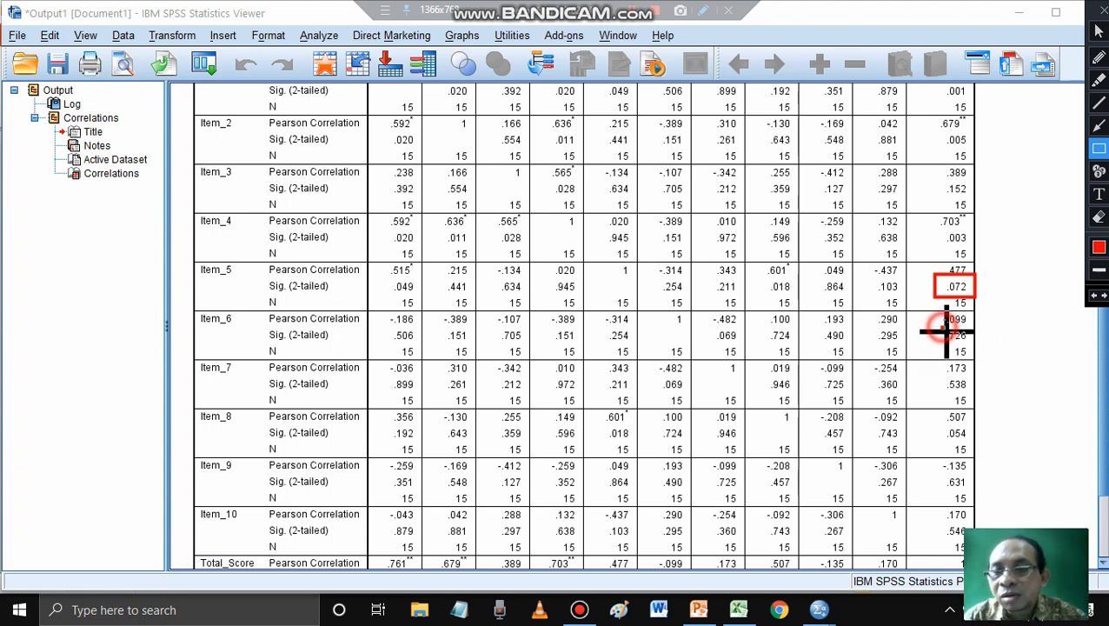
{"action": "left_click_drag", "start_coordinate": [941, 328], "coordinate": [975, 344]}
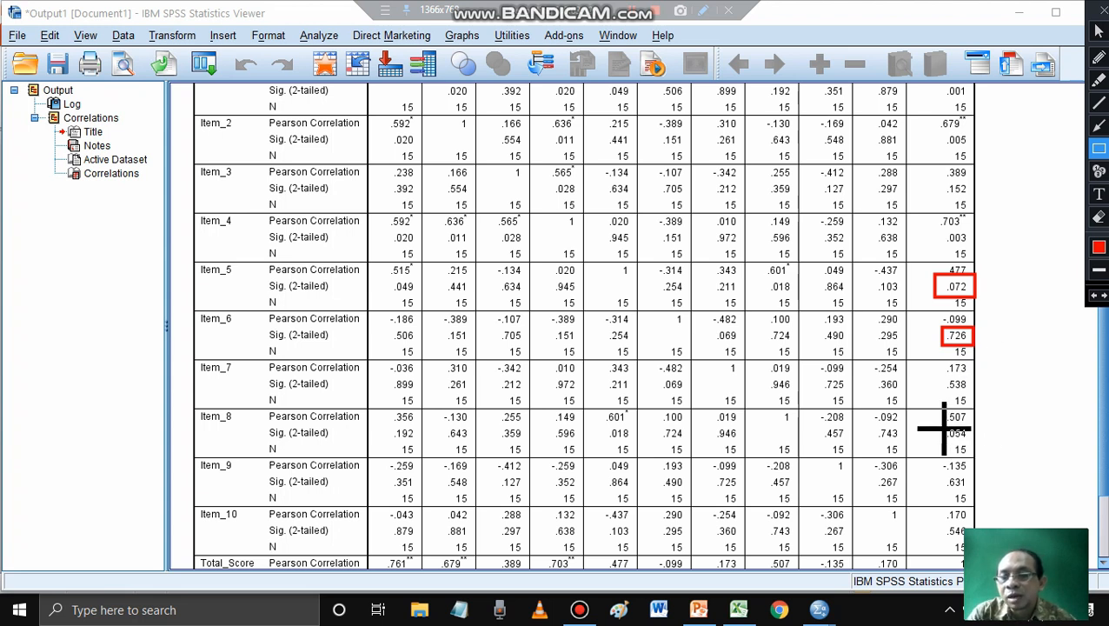
{"action": "left_click_drag", "start_coordinate": [937, 423], "coordinate": [970, 444]}
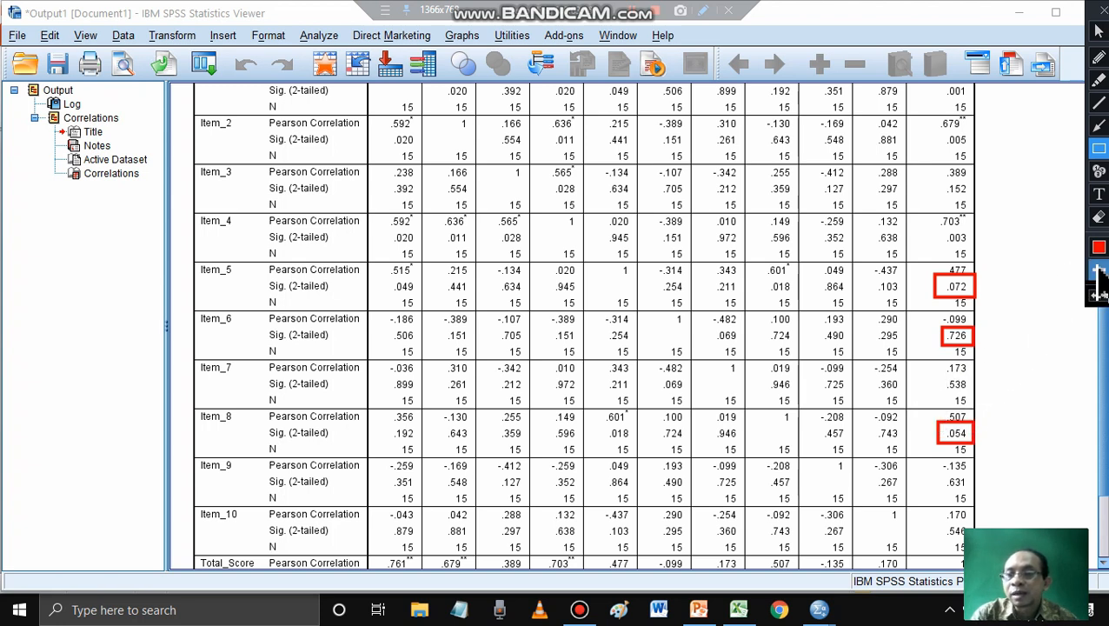
- Outline in yellow the Pearson correlations of Item_8, Item_6, Item_5 and Item_2 in the Total_Score column
{"action": "left_click", "coordinate": [1097, 249]}
{"action": "left_click", "coordinate": [963, 87]}
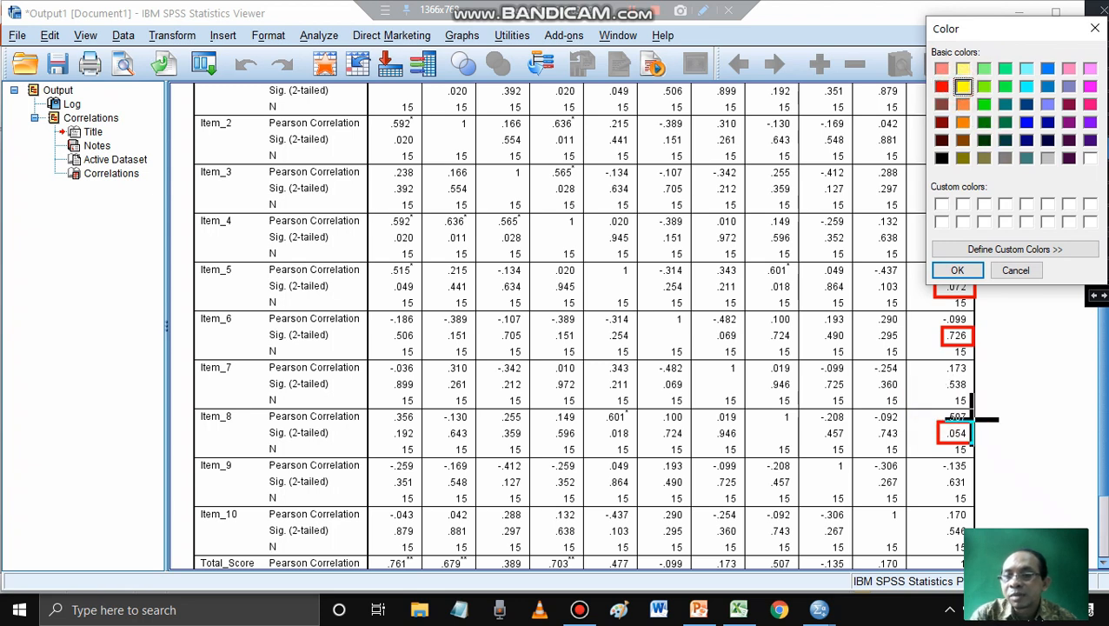
{"action": "left_click", "coordinate": [957, 270]}
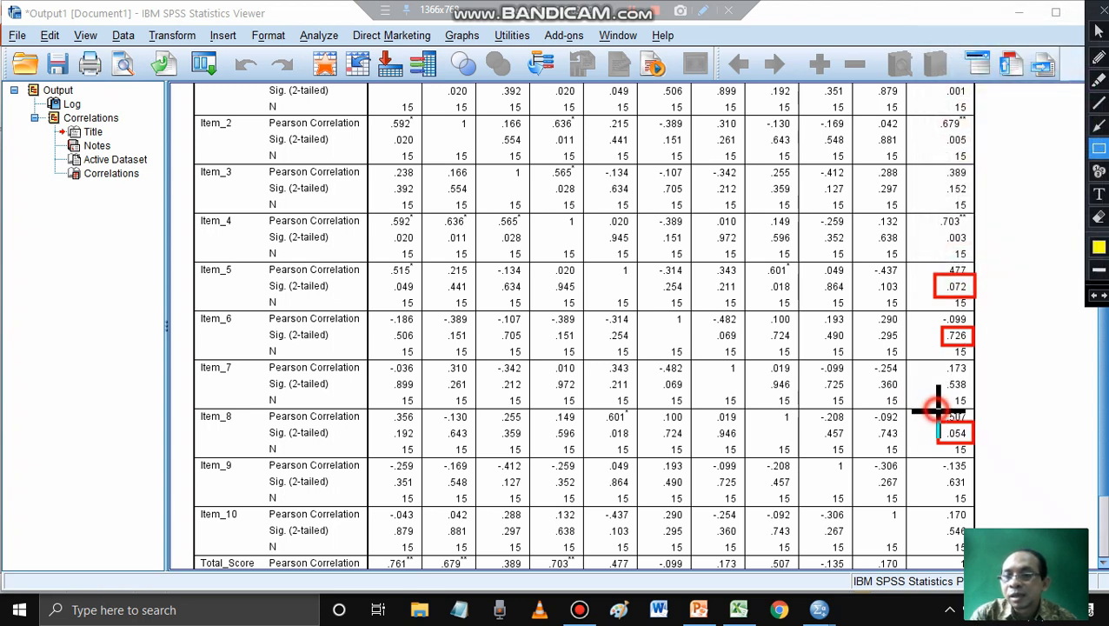
{"action": "left_click_drag", "start_coordinate": [936, 412], "coordinate": [977, 423]}
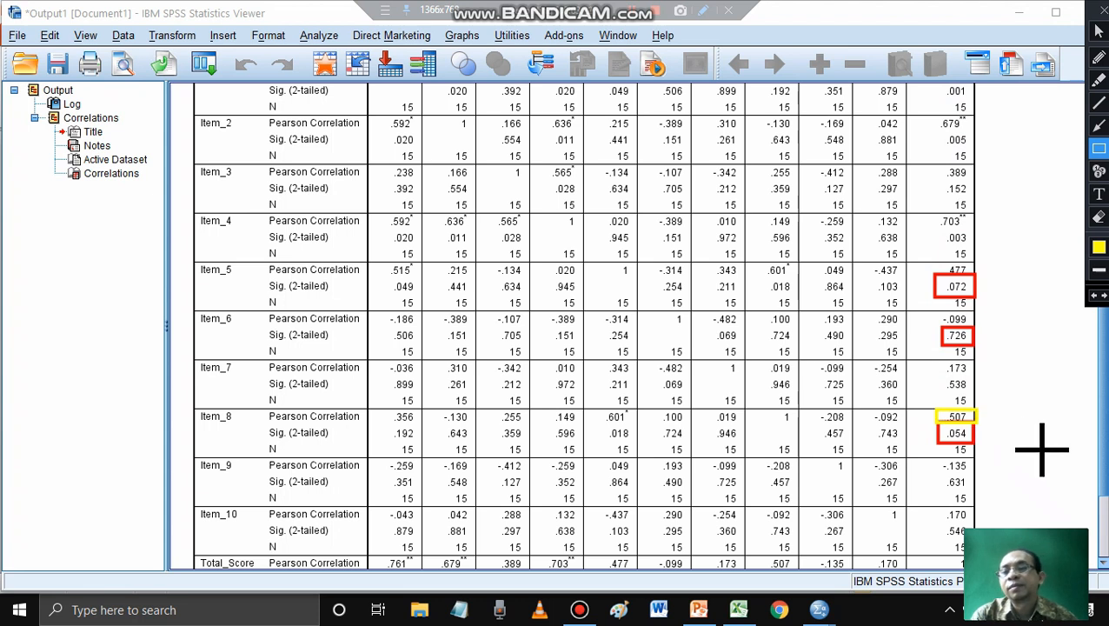
{"action": "left_click_drag", "start_coordinate": [937, 314], "coordinate": [975, 324]}
{"action": "left_click_drag", "start_coordinate": [937, 263], "coordinate": [976, 277]}
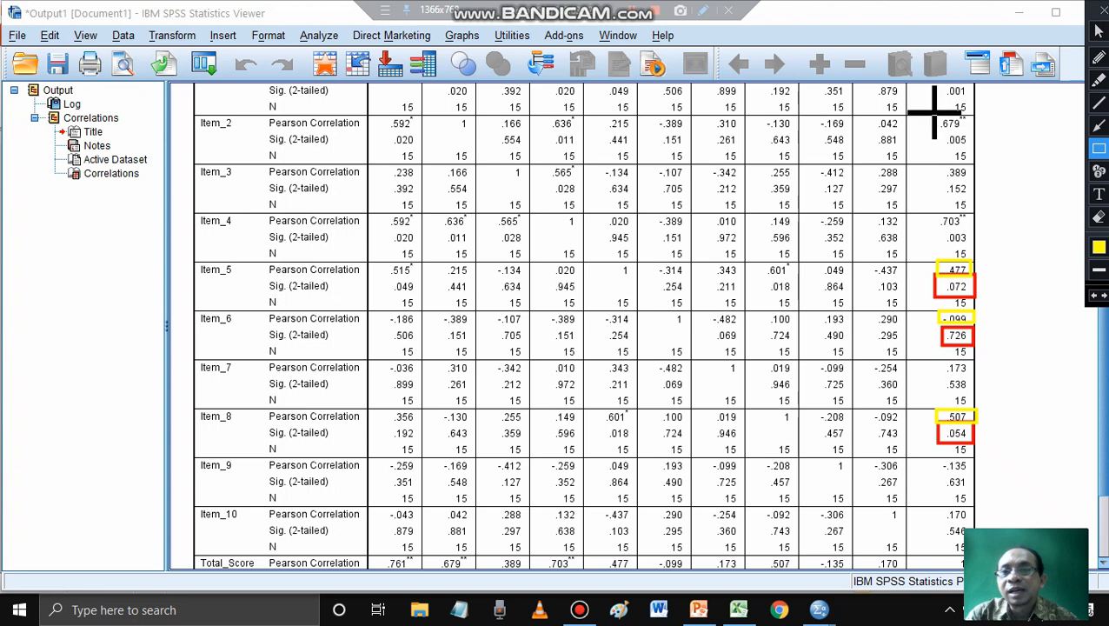
{"action": "mouse_move", "coordinate": [930, 118]}
{"action": "left_mouse_down"}
{"action": "mouse_move", "coordinate": [984, 124]}
{"action": "mouse_move", "coordinate": [981, 135]}
{"action": "left_mouse_up"}
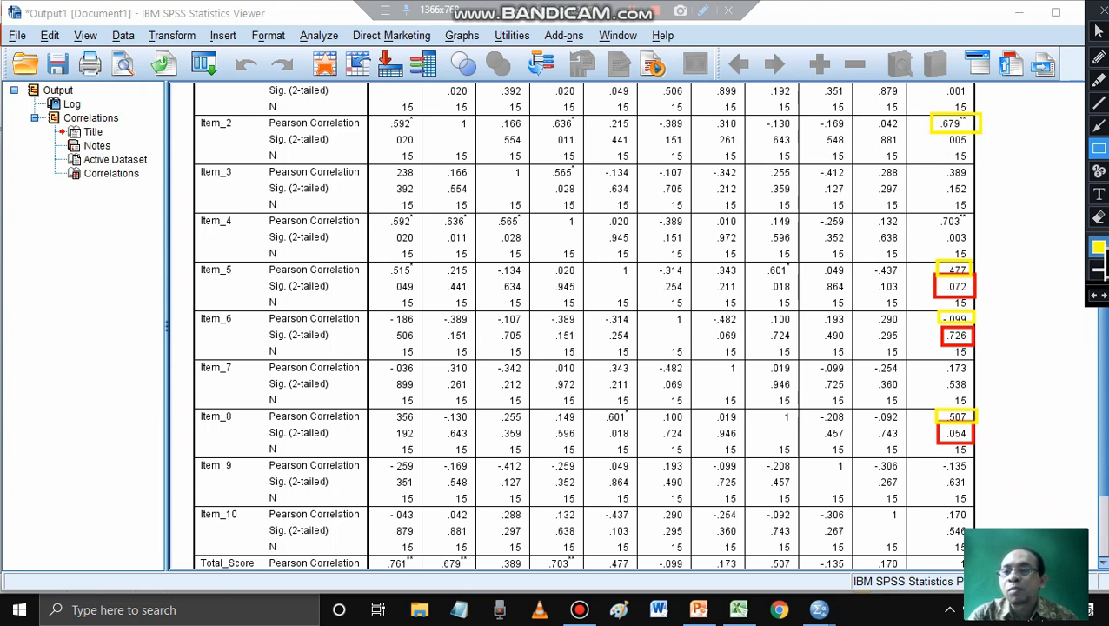
- Change the drawing colour back to red and outline Item_2's two-tailed significance value in the Total_Score column
{"action": "left_click", "coordinate": [1099, 248]}
{"action": "left_click", "coordinate": [941, 86]}
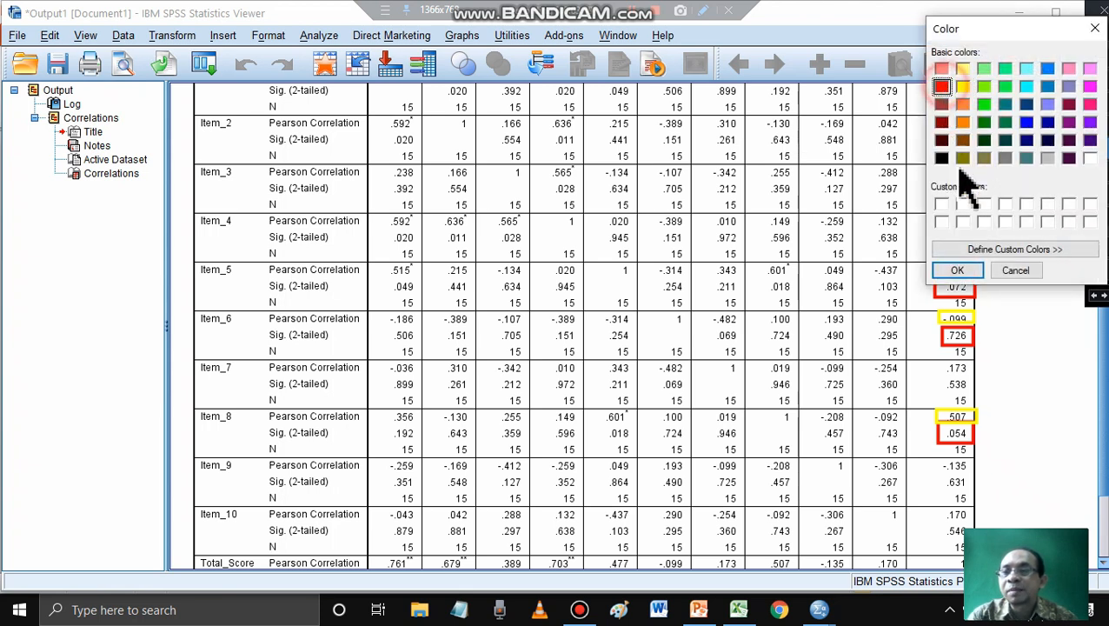
{"action": "left_click", "coordinate": [957, 270]}
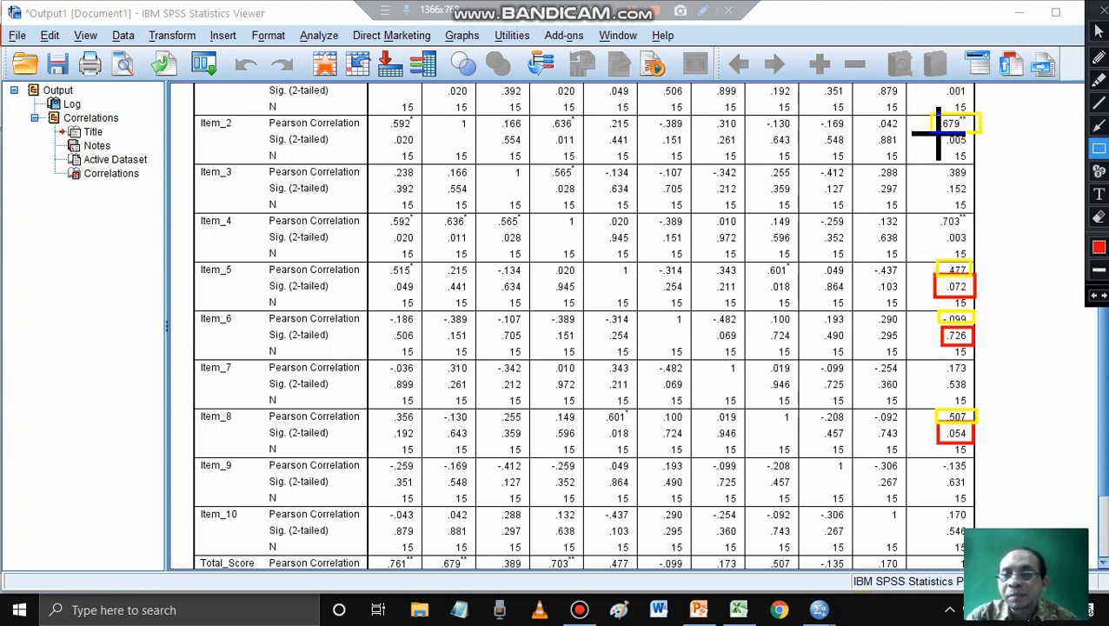
{"action": "left_click_drag", "start_coordinate": [936, 132], "coordinate": [980, 154]}
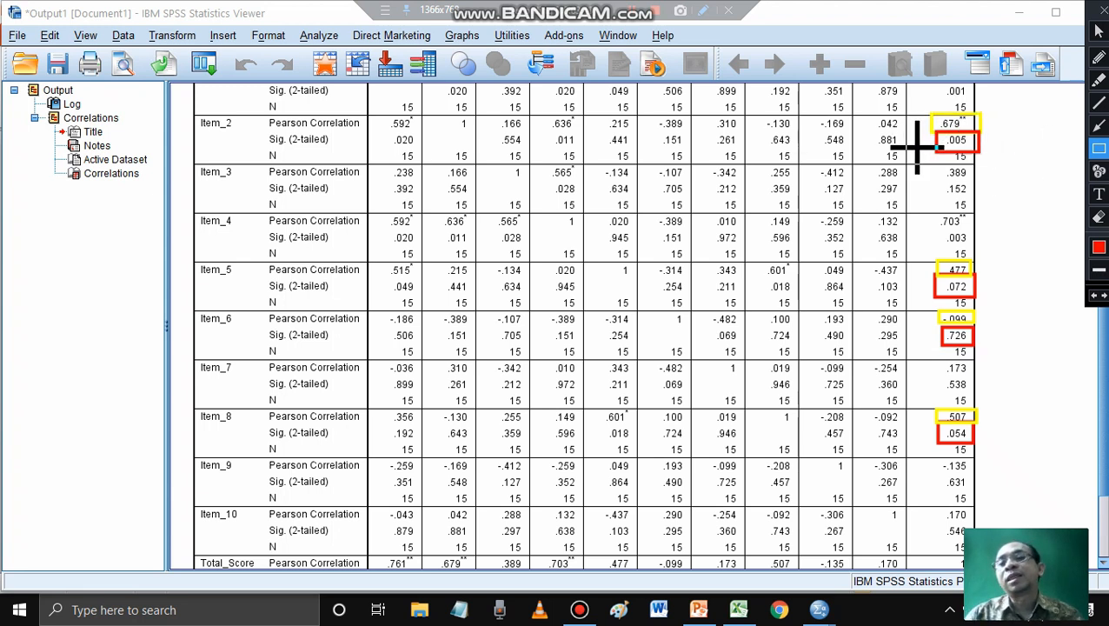
- Erase all the drawn boxes around the Total_Score values and go back to the normal pointer
{"action": "left_click", "coordinate": [1098, 216]}
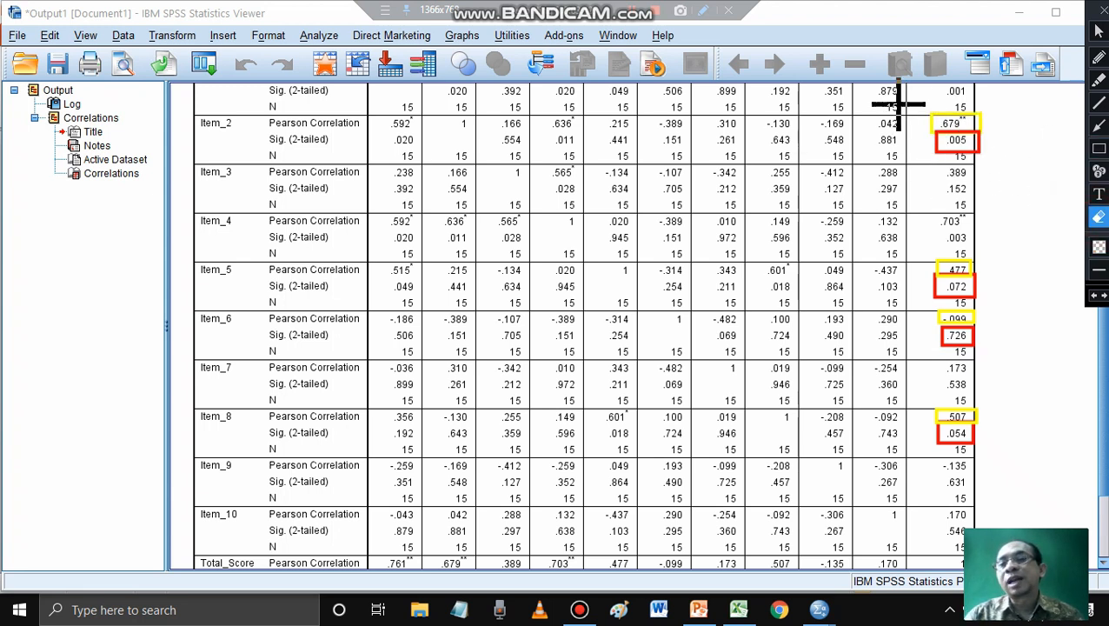
{"action": "mouse_move", "coordinate": [893, 94]}
{"action": "left_mouse_down"}
{"action": "mouse_move", "coordinate": [965, 126]}
{"action": "mouse_move", "coordinate": [1017, 471]}
{"action": "left_mouse_up"}
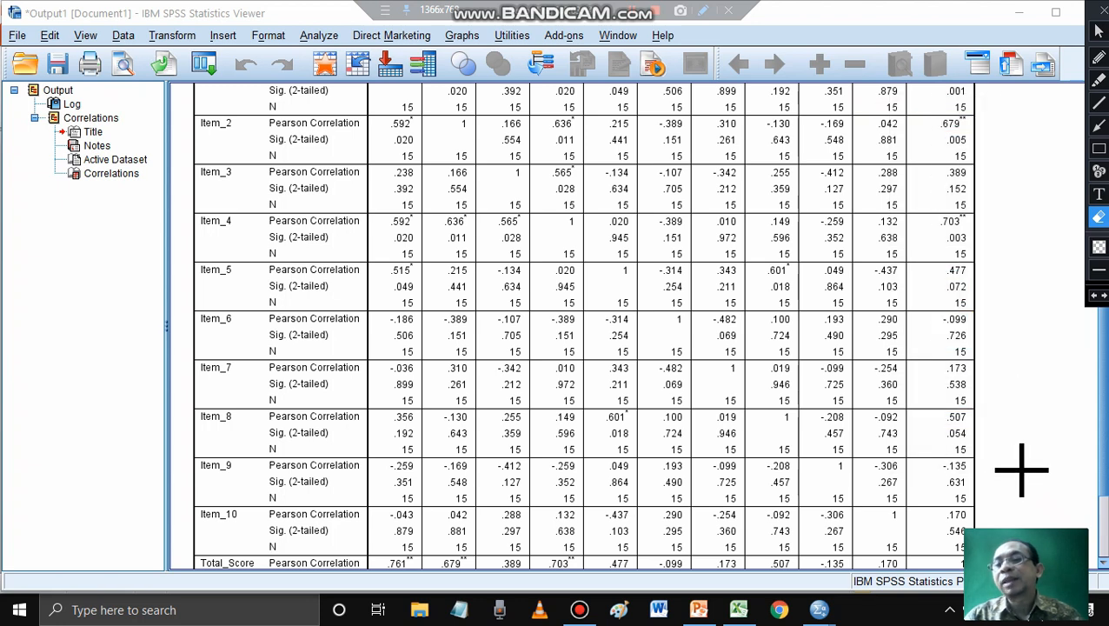
{"action": "left_click", "coordinate": [1098, 31]}
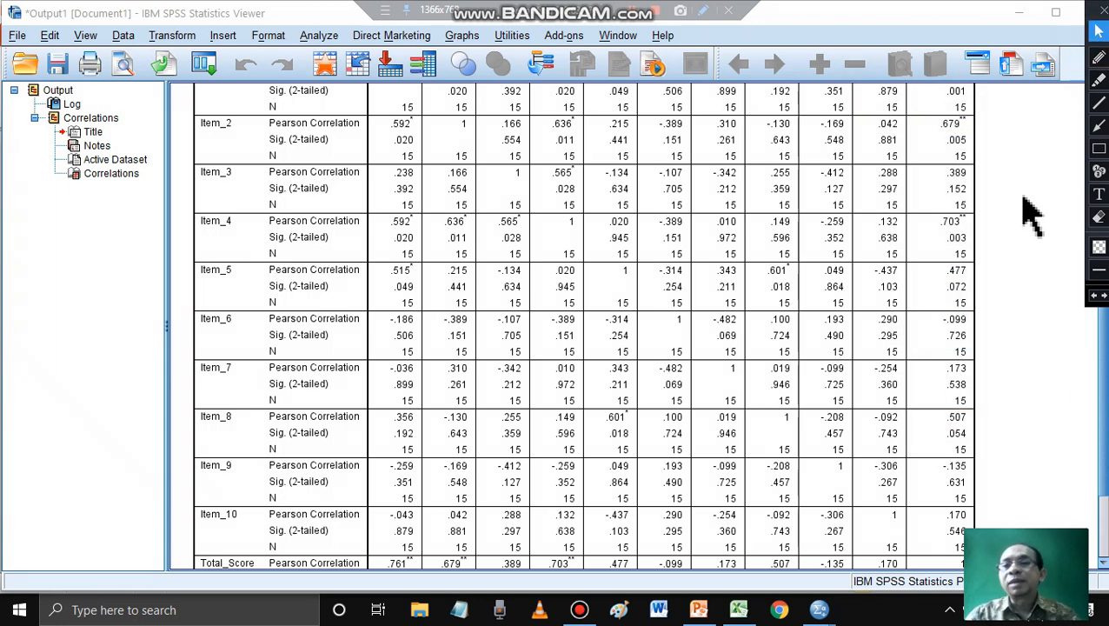
- Review the Correlations table and outline its Total_Score column in red, starting from the column header
{"action": "scroll", "coordinate": [1031, 213], "scroll_direction": "up", "scroll_amount": 3}
{"action": "left_click", "coordinate": [977, 174]}
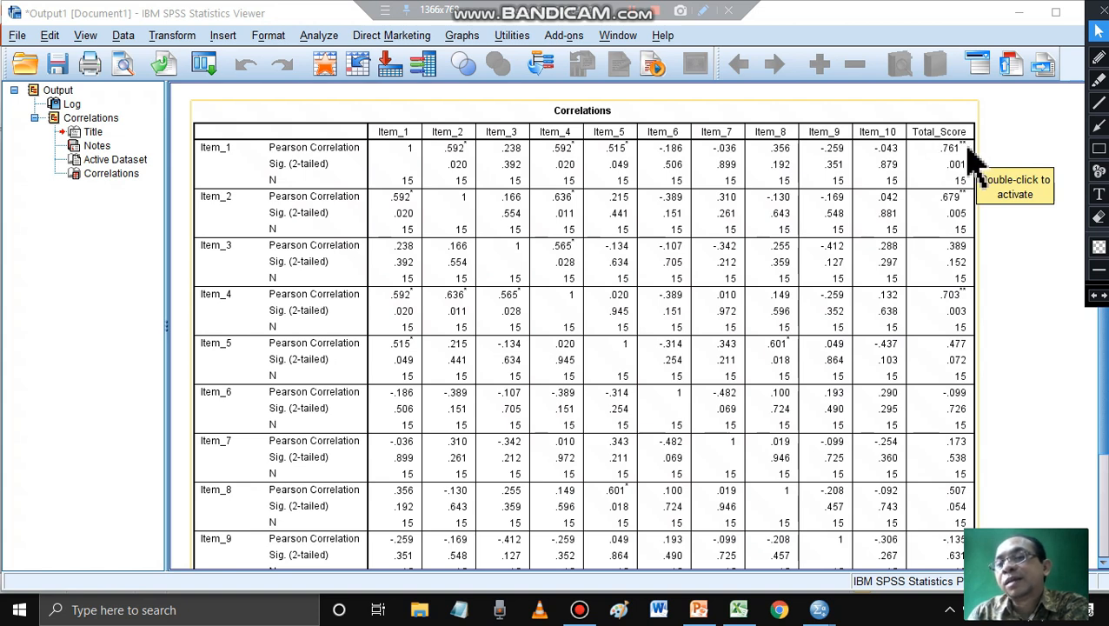
{"action": "scroll", "coordinate": [765, 324], "scroll_direction": "down", "scroll_amount": 3}
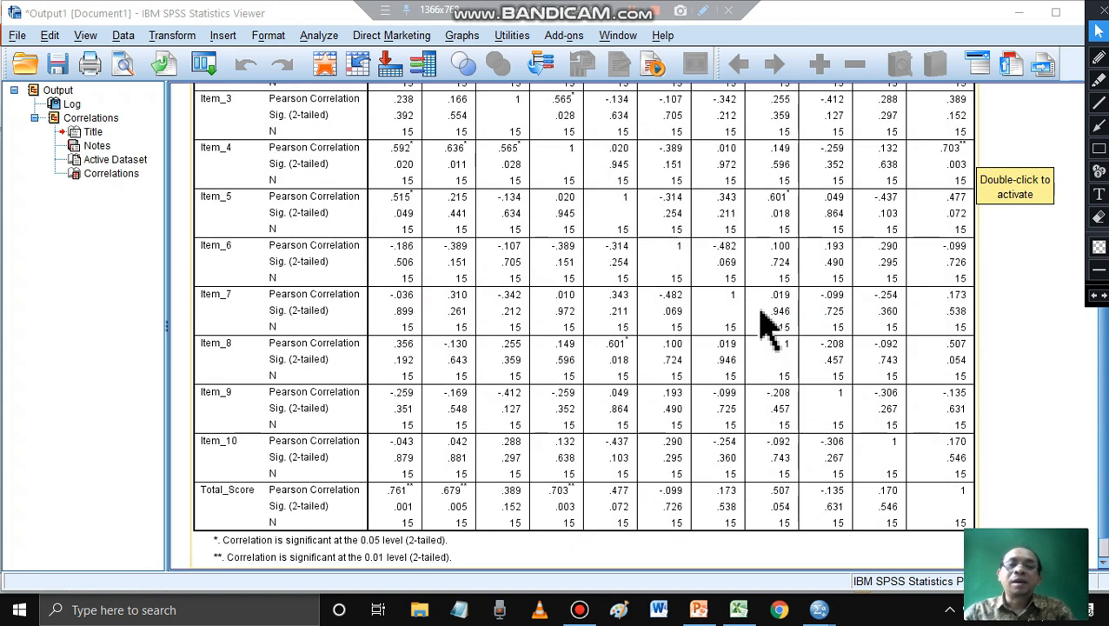
{"action": "scroll", "coordinate": [766, 323], "scroll_direction": "up", "scroll_amount": 3}
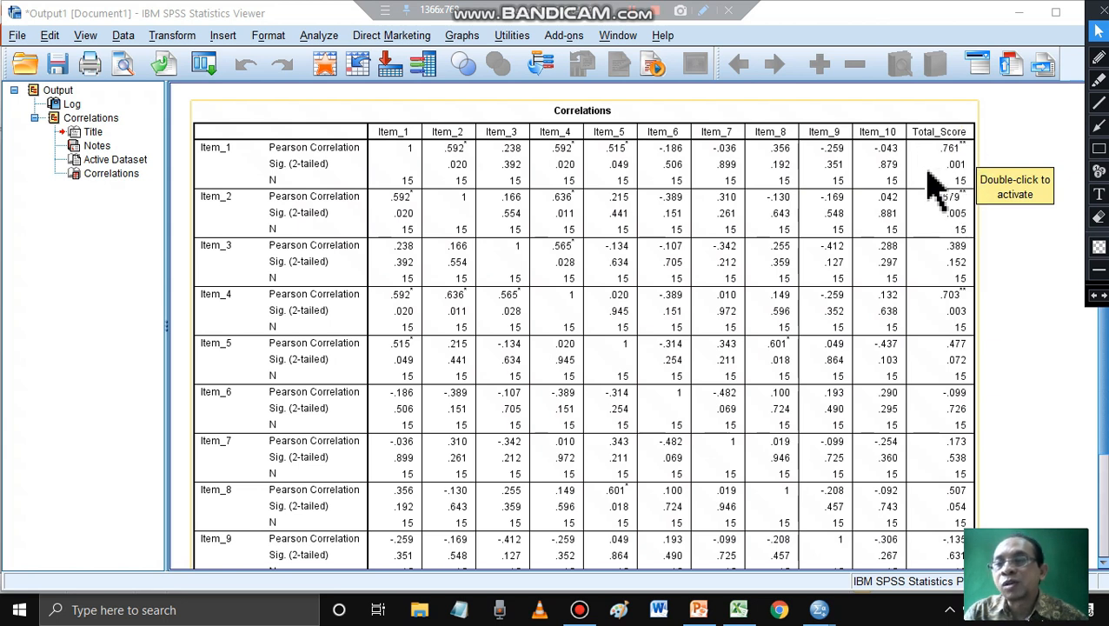
{"action": "left_click", "coordinate": [1099, 150]}
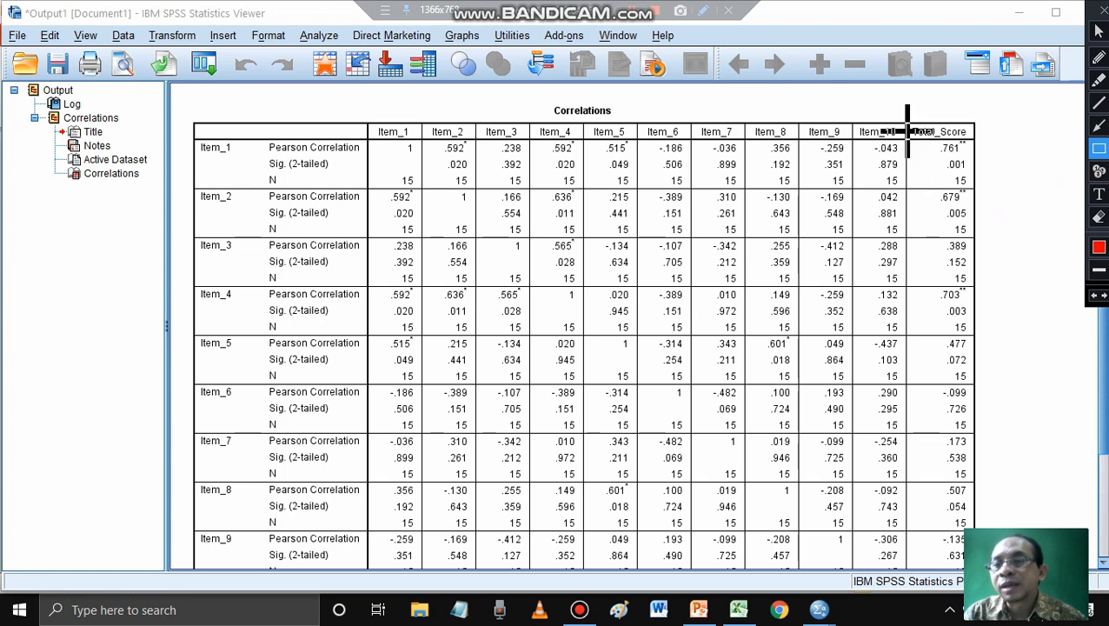
{"action": "mouse_move", "coordinate": [907, 121]}
{"action": "left_mouse_down"}
{"action": "mouse_move", "coordinate": [980, 217]}
{"action": "mouse_move", "coordinate": [976, 566]}
{"action": "left_mouse_up"}
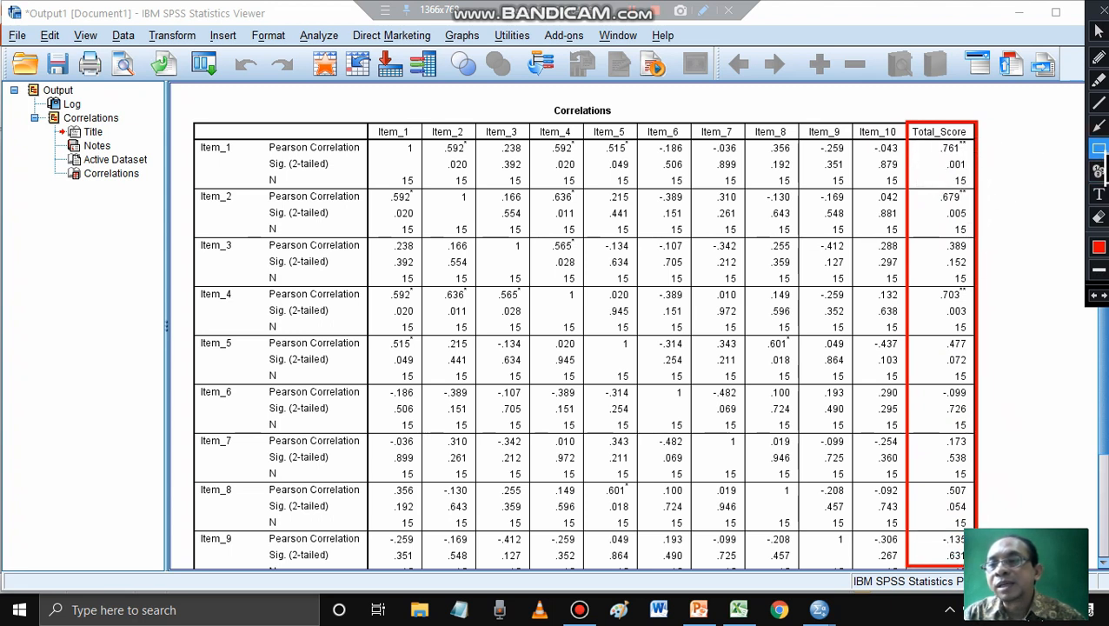
- Outline the Sig. (2-tailed) rows of Item_1 through Item_6 in green, and close the screen-drawing tool
{"action": "left_click", "coordinate": [1101, 250]}
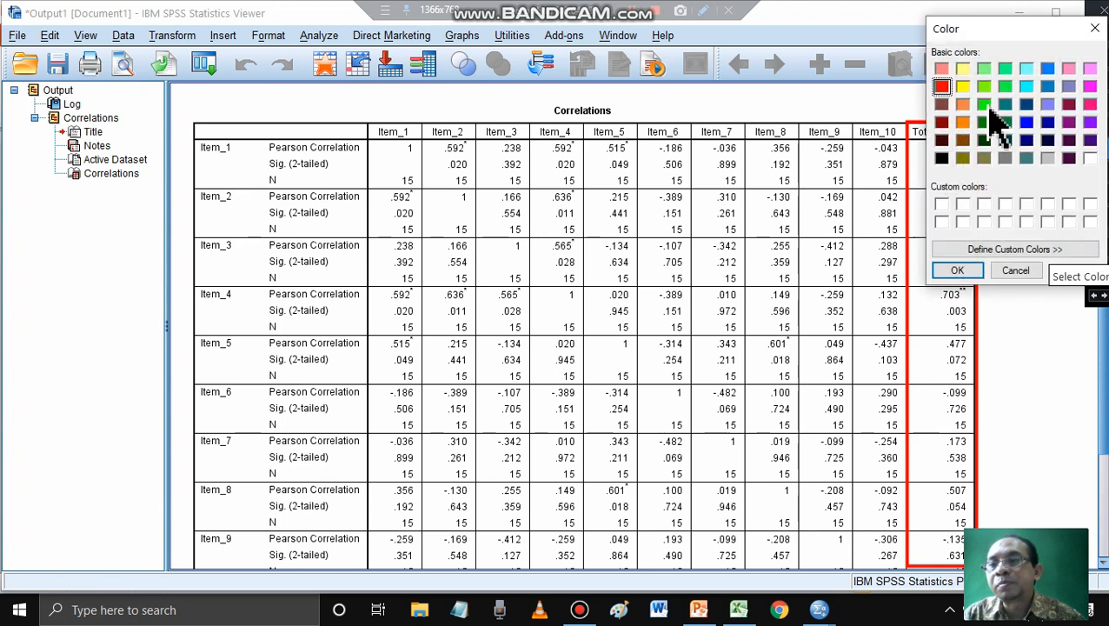
{"action": "left_click", "coordinate": [986, 104]}
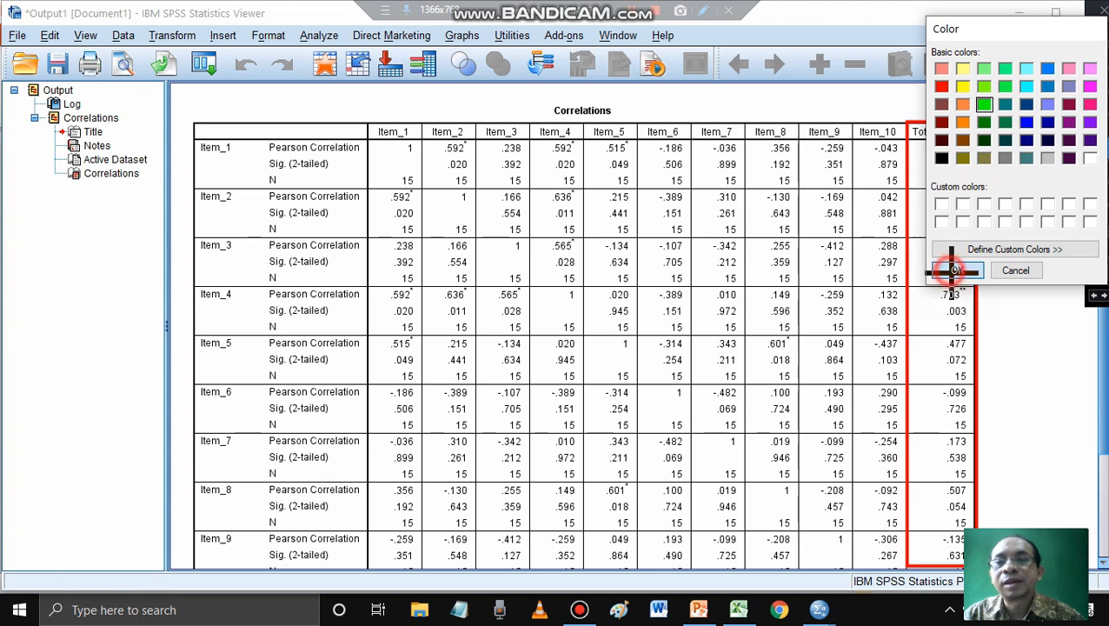
{"action": "left_click", "coordinate": [957, 270]}
{"action": "mouse_move", "coordinate": [261, 157]}
{"action": "left_mouse_down"}
{"action": "mouse_move", "coordinate": [324, 181]}
{"action": "mouse_move", "coordinate": [980, 176]}
{"action": "left_mouse_up"}
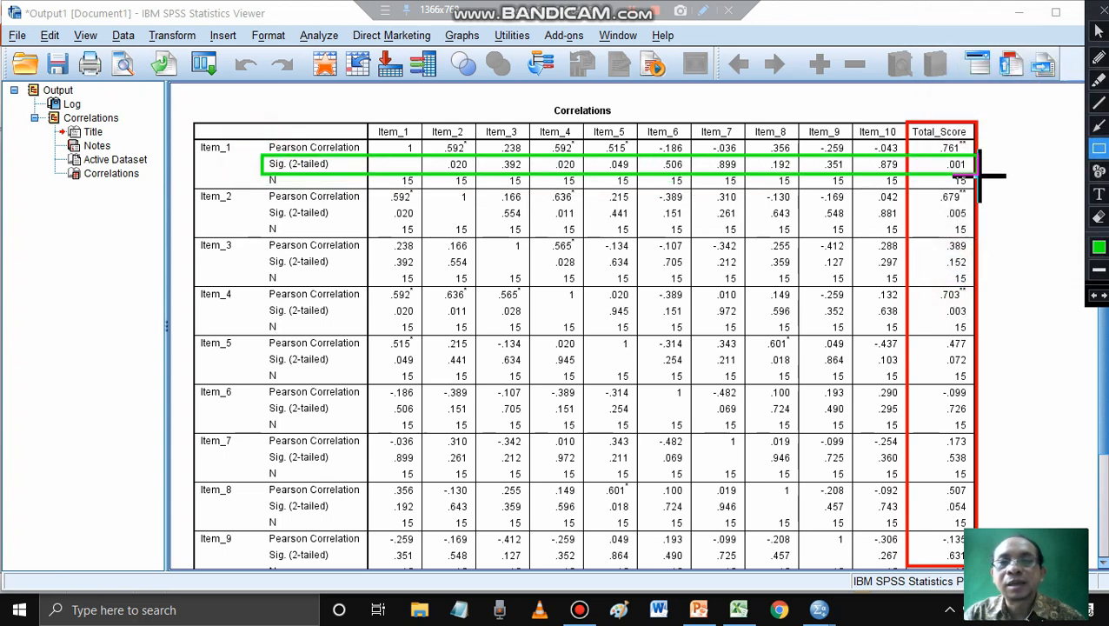
{"action": "left_click_drag", "start_coordinate": [269, 206], "coordinate": [979, 227]}
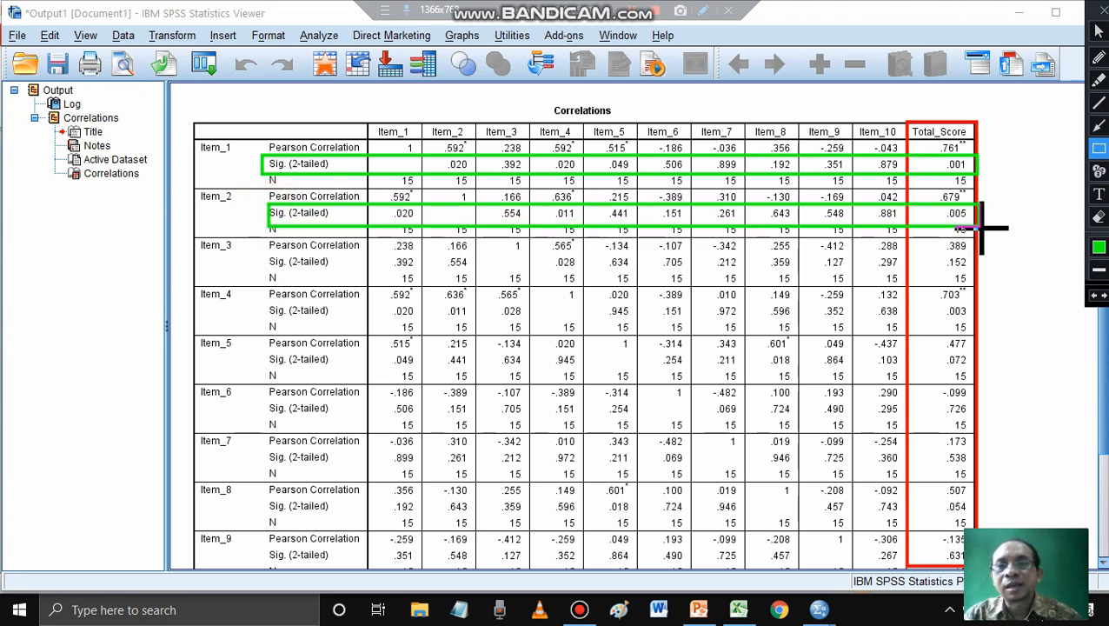
{"action": "left_click", "coordinate": [267, 250]}
{"action": "left_click_drag", "start_coordinate": [267, 250], "coordinate": [980, 274]}
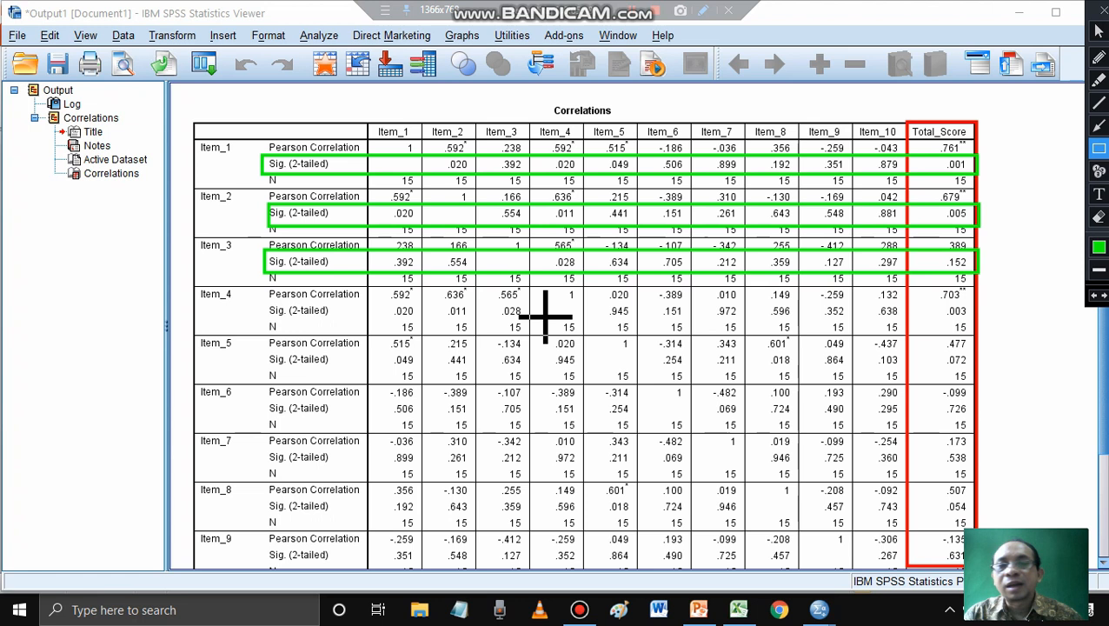
{"action": "left_click", "coordinate": [261, 301]}
{"action": "left_click_drag", "start_coordinate": [266, 302], "coordinate": [979, 321]}
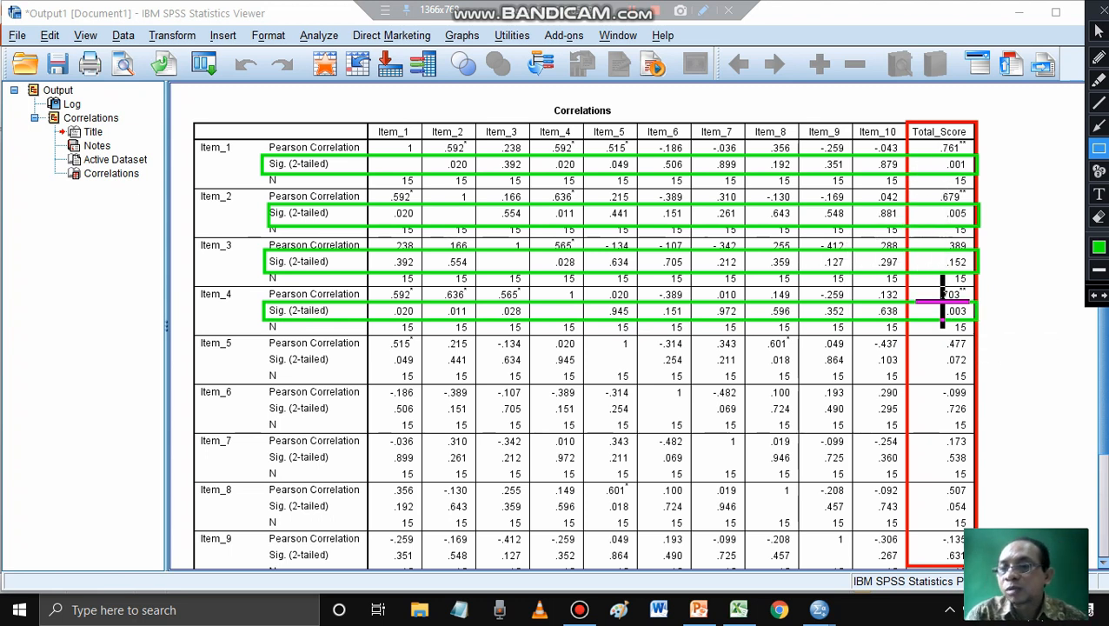
{"action": "left_click_drag", "start_coordinate": [266, 353], "coordinate": [985, 367]}
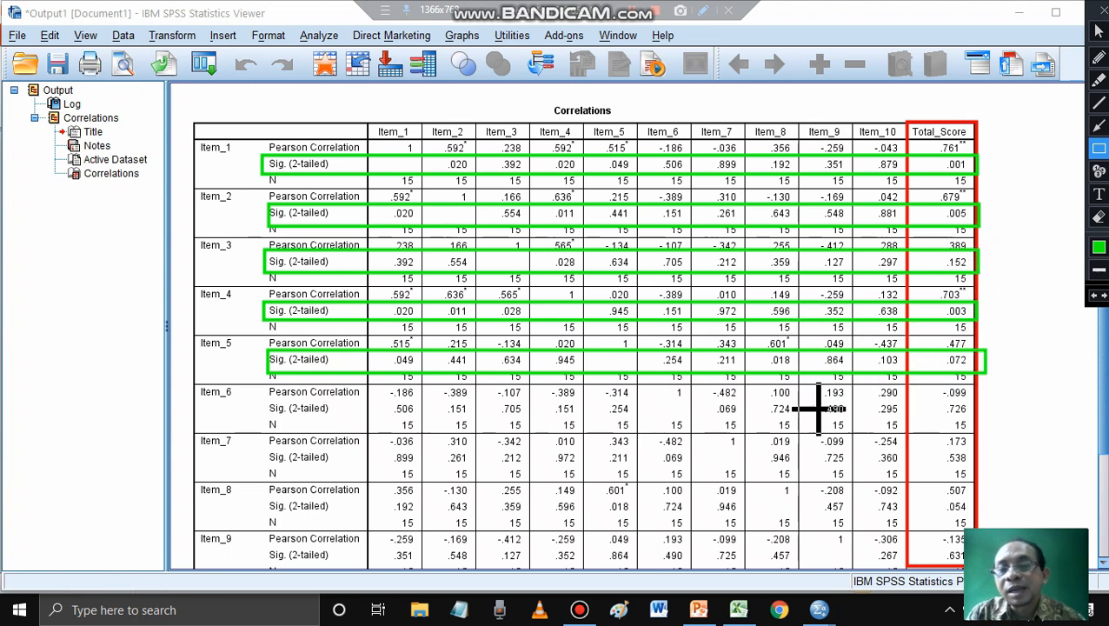
{"action": "left_click_drag", "start_coordinate": [263, 401], "coordinate": [976, 421]}
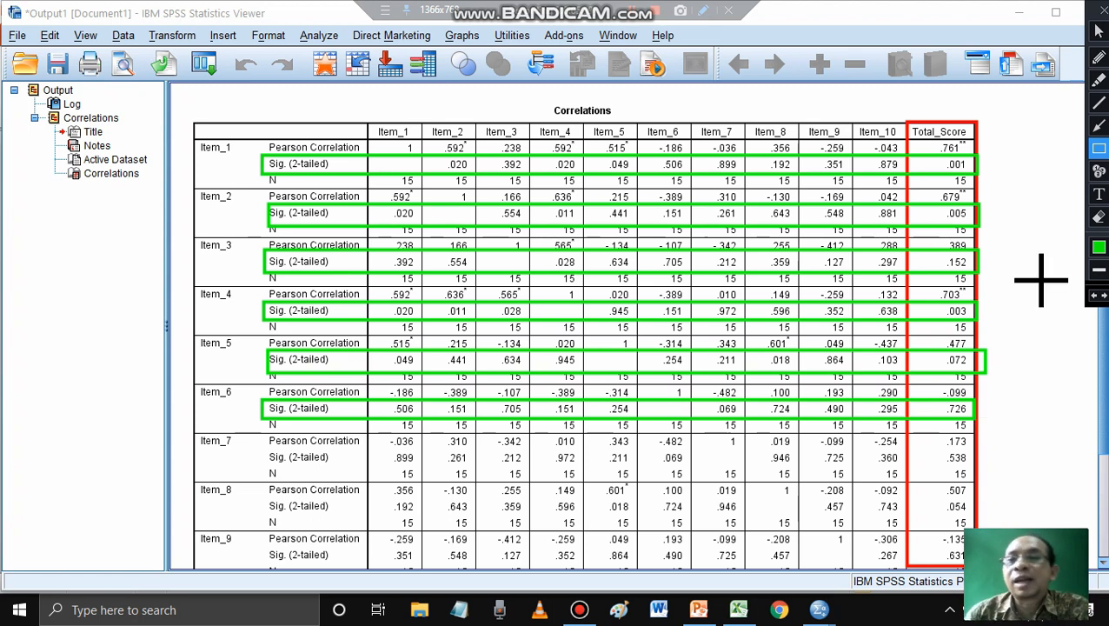
{"action": "left_click", "coordinate": [1104, 10]}
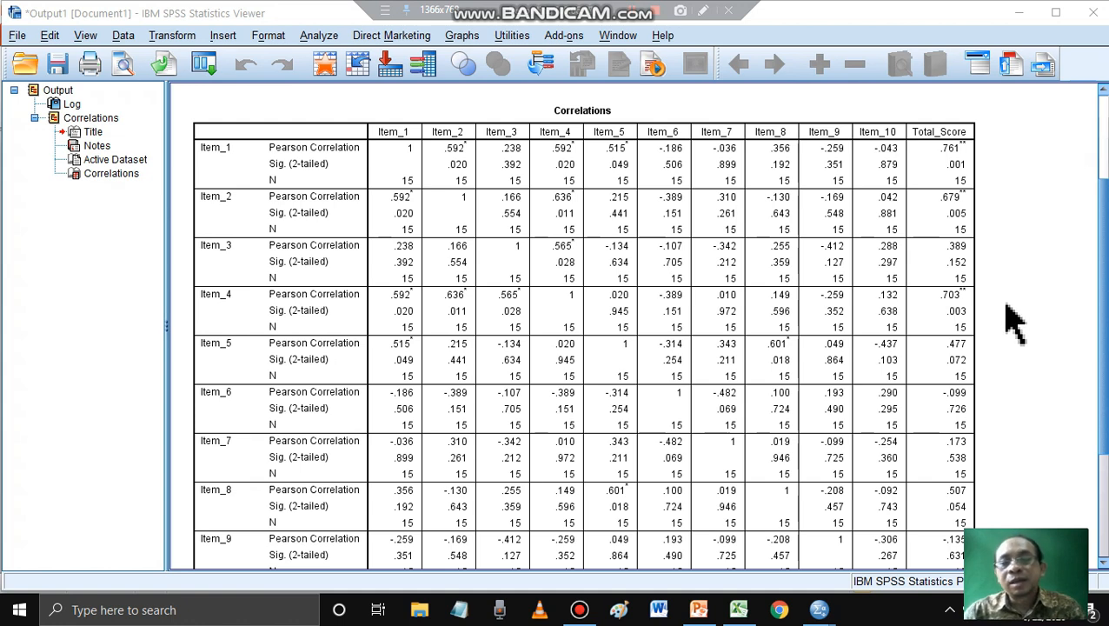
- Switch to the data set in the Data Editor and open the Reliability Analysis dialog
{"action": "mouse_move", "coordinate": [817, 613]}
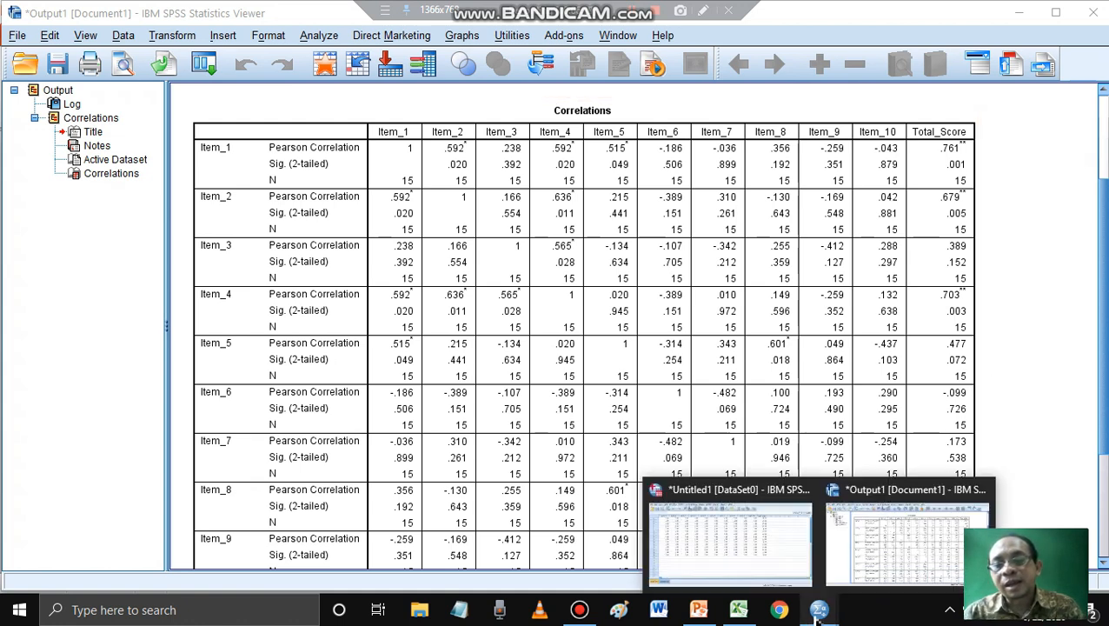
{"action": "left_click", "coordinate": [755, 565]}
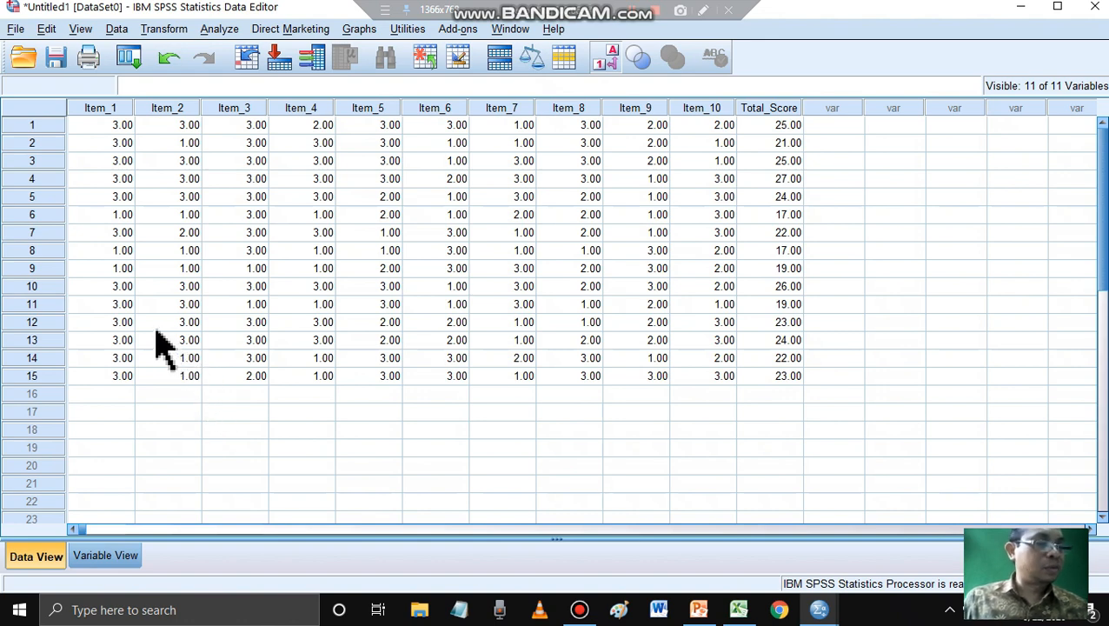
{"action": "left_click", "coordinate": [219, 31]}
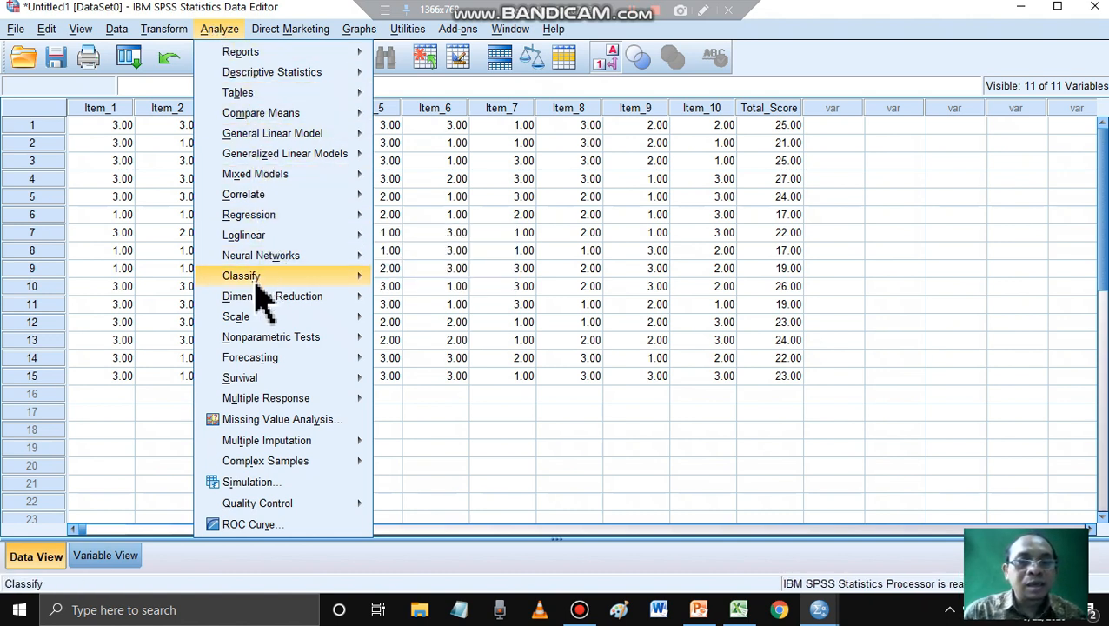
{"action": "mouse_move", "coordinate": [254, 319]}
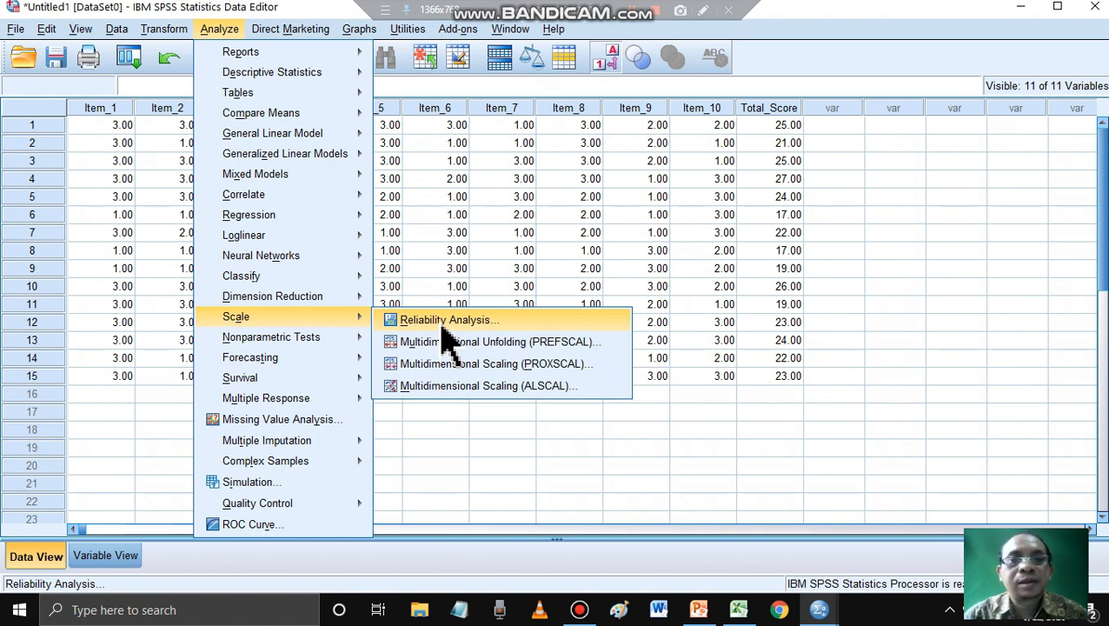
{"action": "left_click", "coordinate": [441, 323]}
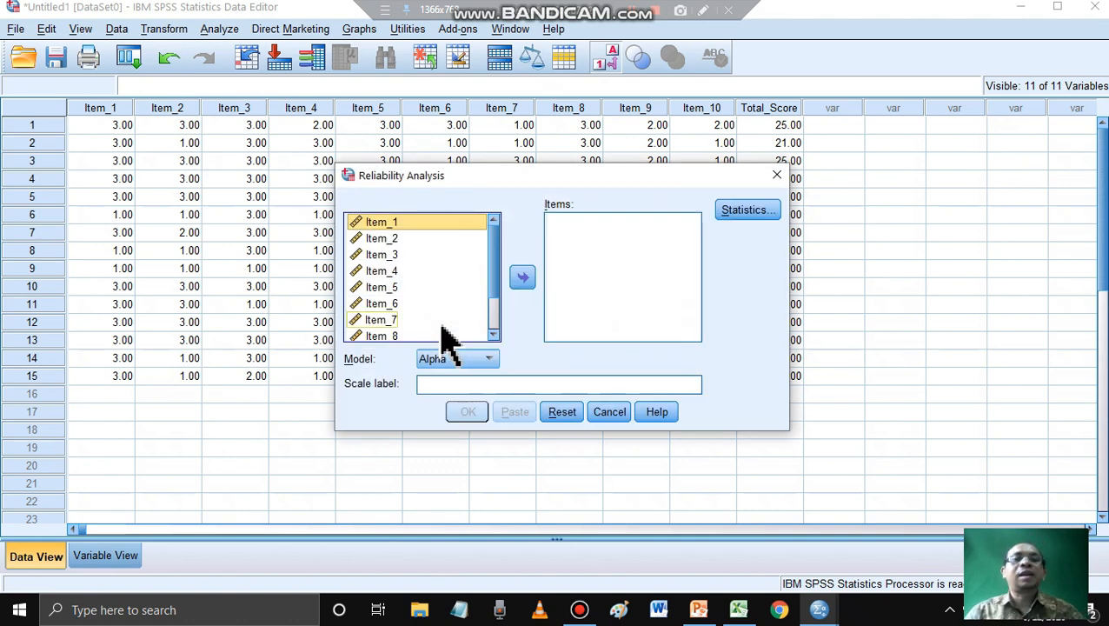
{"action": "mouse_move", "coordinate": [493, 248]}
{"action": "left_mouse_down"}
{"action": "mouse_move", "coordinate": [496, 328]}
{"action": "mouse_move", "coordinate": [500, 248]}
{"action": "left_mouse_up"}
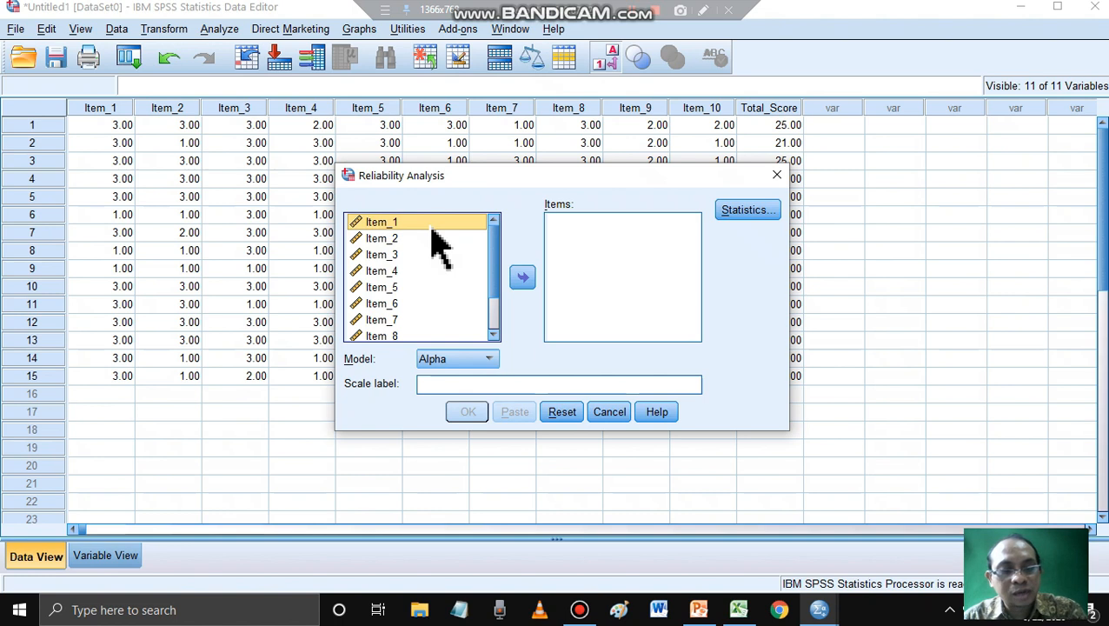
- Add all variables, Item_1 through Total_Score, to the reliability analysis items and keep Alpha as the model
{"action": "key", "text": "ctrl+a"}
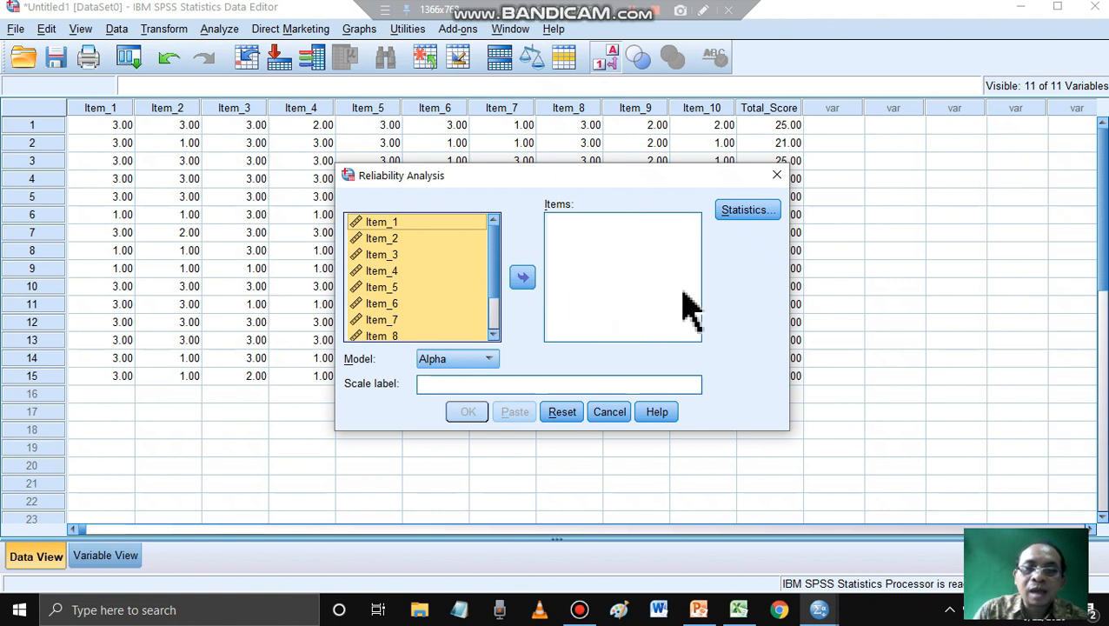
{"action": "left_click", "coordinate": [523, 278]}
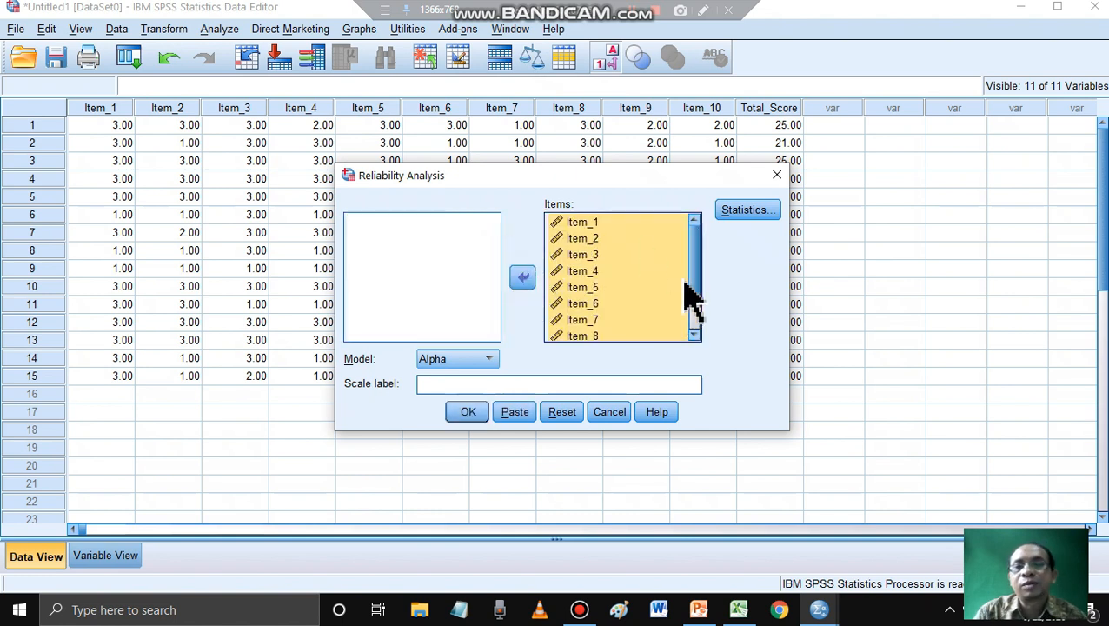
{"action": "left_click", "coordinate": [696, 253]}
{"action": "left_click_drag", "start_coordinate": [698, 256], "coordinate": [695, 222]}
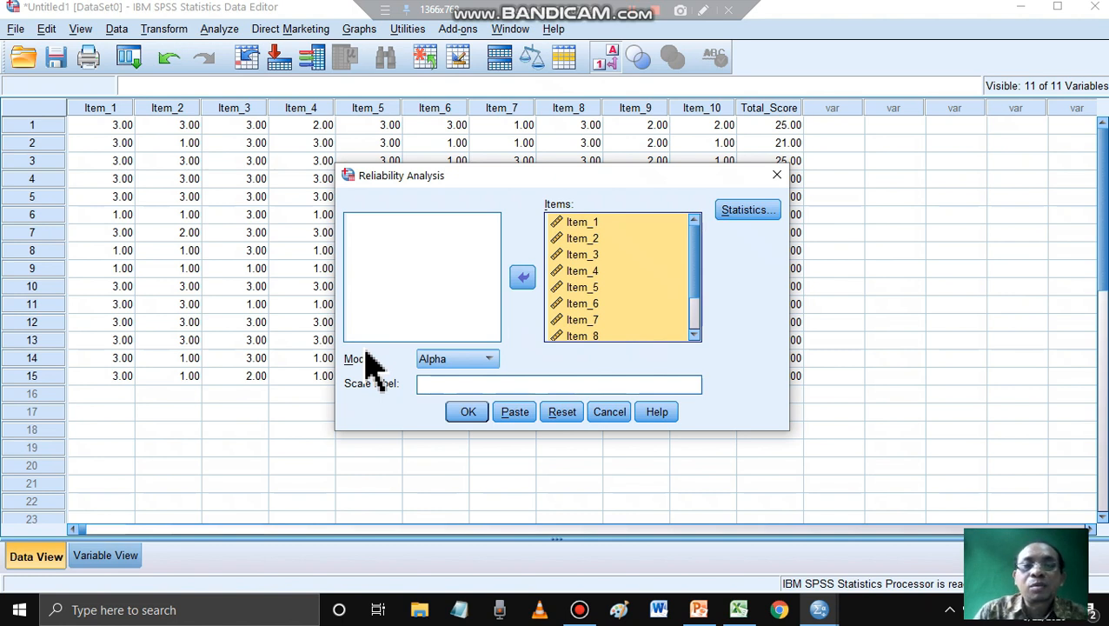
{"action": "left_click", "coordinate": [491, 360]}
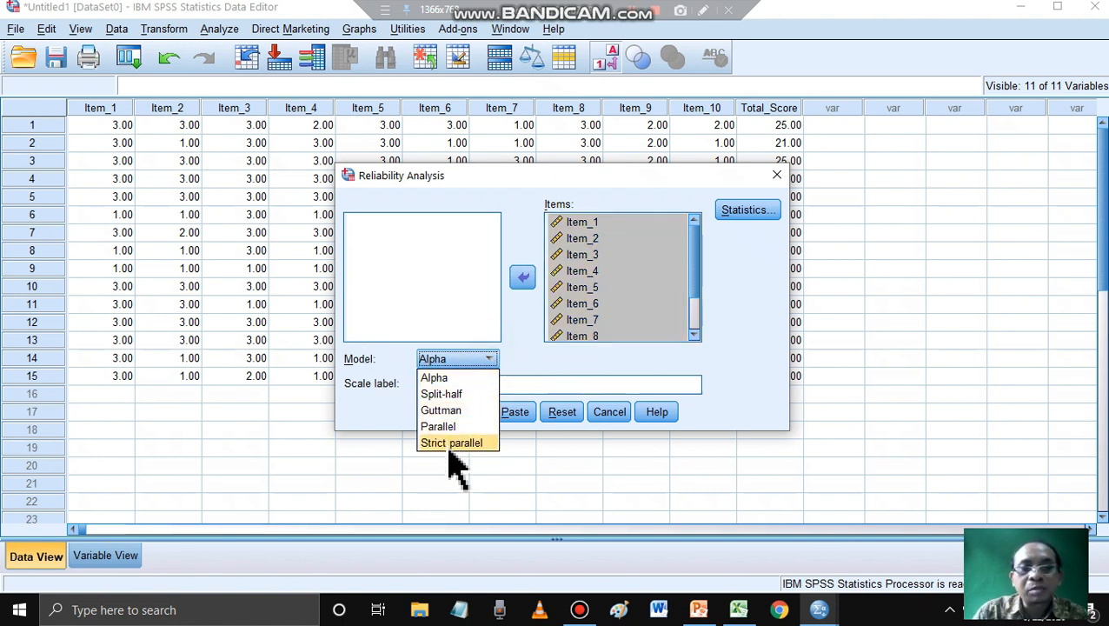
{"action": "left_click", "coordinate": [491, 361]}
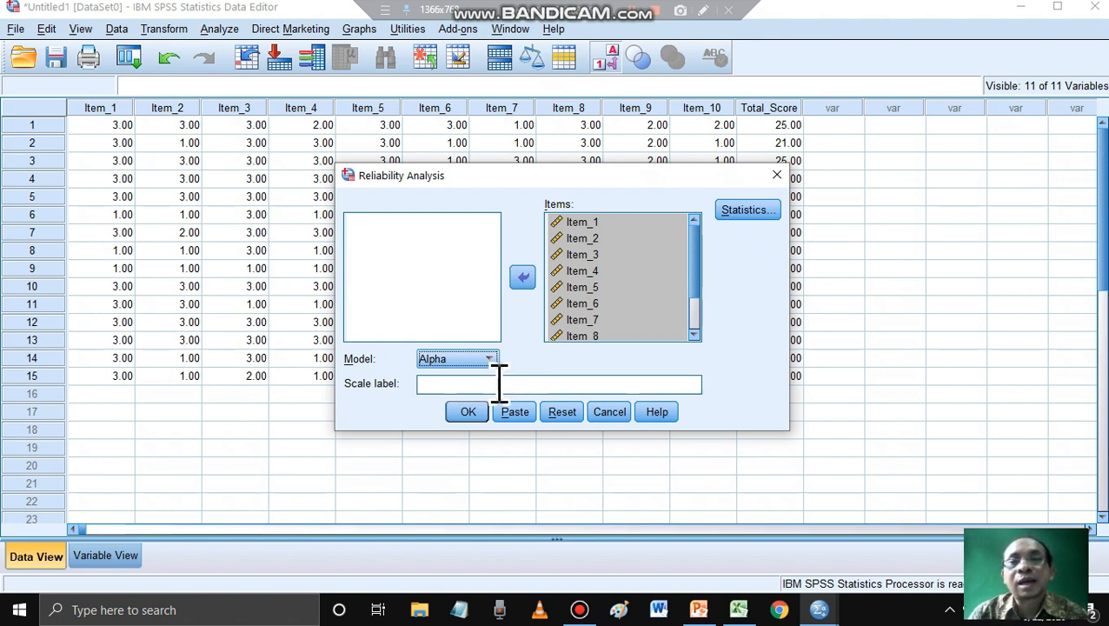
- Switch to the PowerPoint presentation, review the RELIABILITAS slide for the minimum Alpha criterion, and return to the Reliability Analysis dialog in SPSS
{"action": "left_click", "coordinate": [699, 609]}
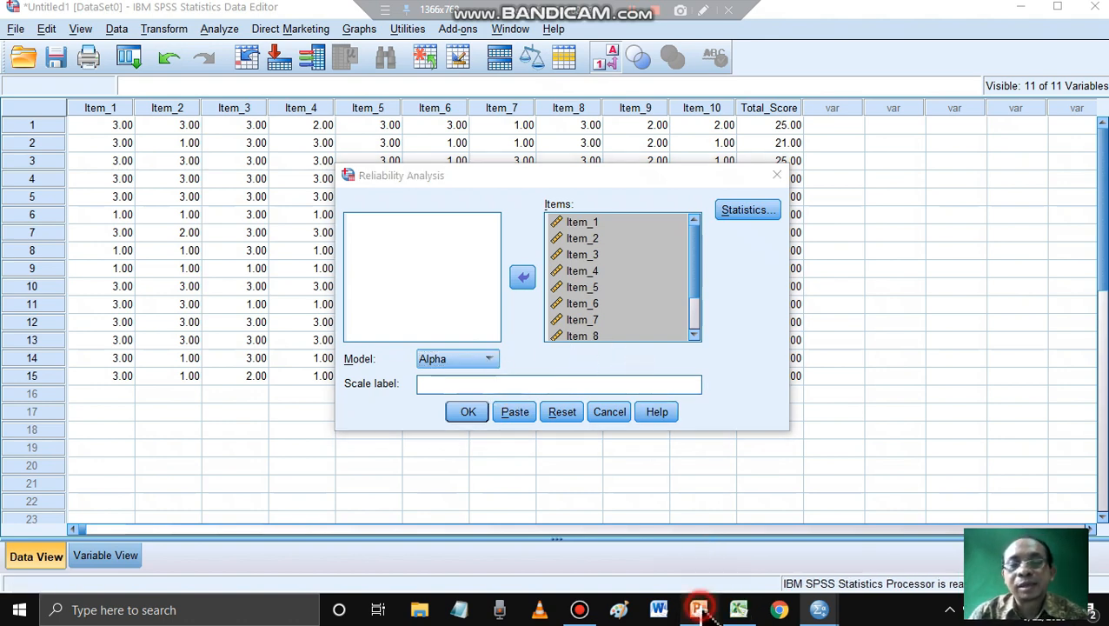
{"action": "scroll", "coordinate": [167, 437], "scroll_direction": "down", "scroll_amount": 4}
{"action": "scroll", "coordinate": [95, 426], "scroll_direction": "up", "scroll_amount": 2}
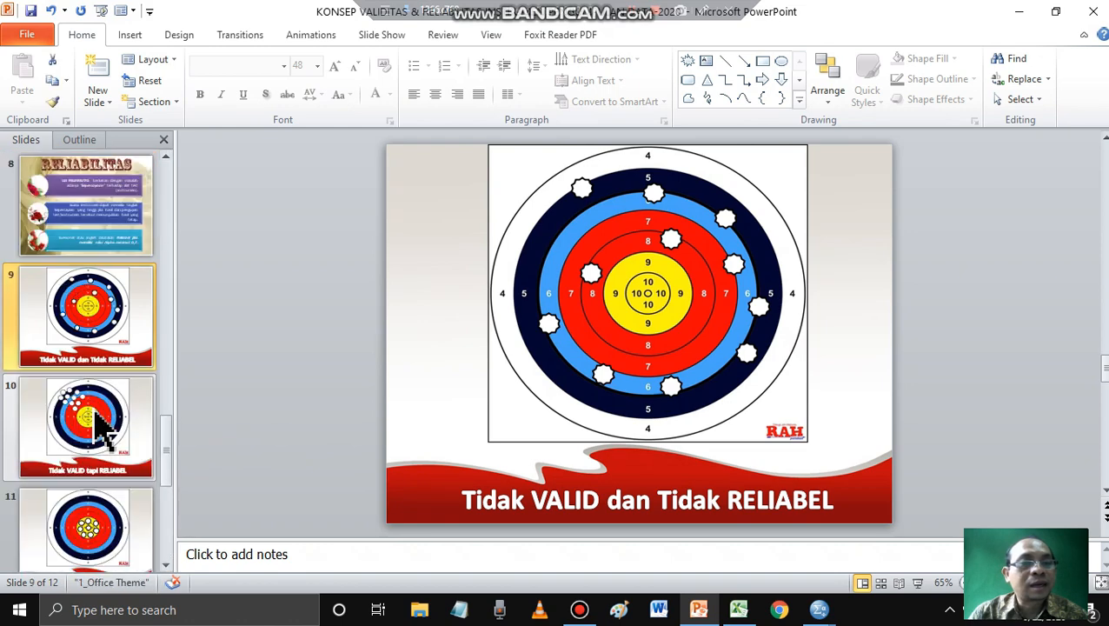
{"action": "scroll", "coordinate": [92, 347], "scroll_direction": "up", "scroll_amount": 1}
{"action": "left_click", "coordinate": [74, 321]}
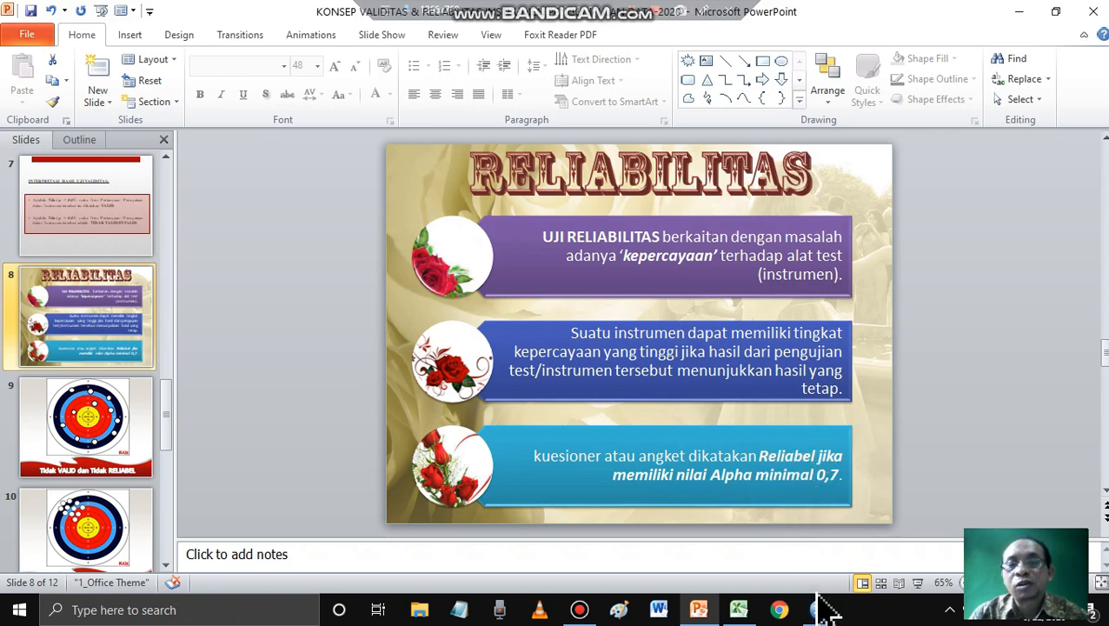
{"action": "mouse_move", "coordinate": [818, 608]}
{"action": "left_click", "coordinate": [792, 581]}
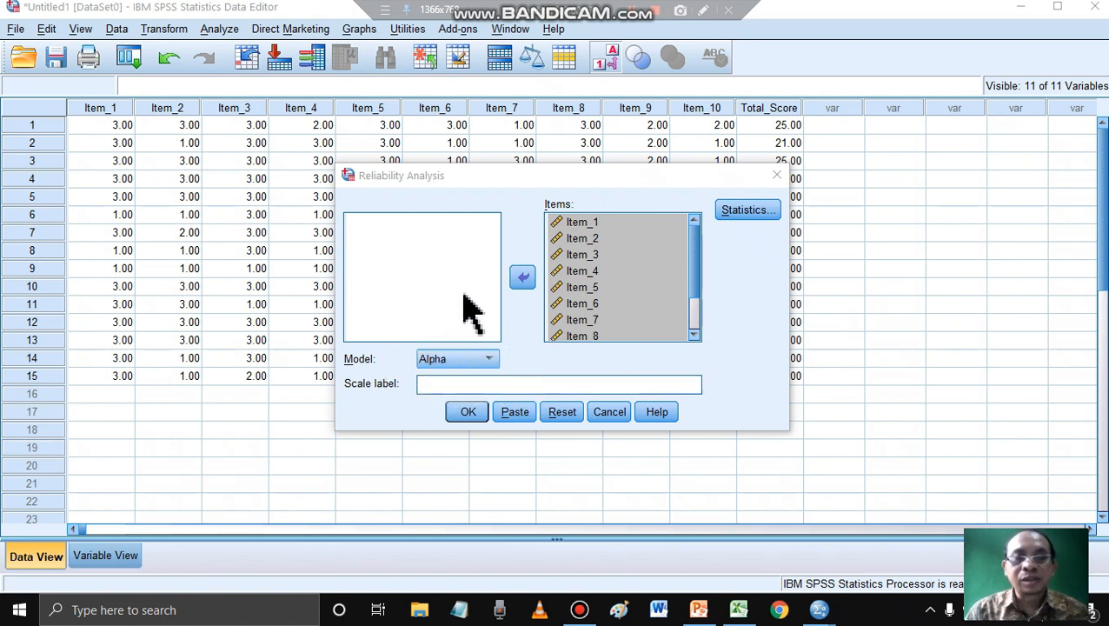
- Request the Scale and Scale if item deleted descriptives, and run the reliability analysis
{"action": "left_click", "coordinate": [746, 213]}
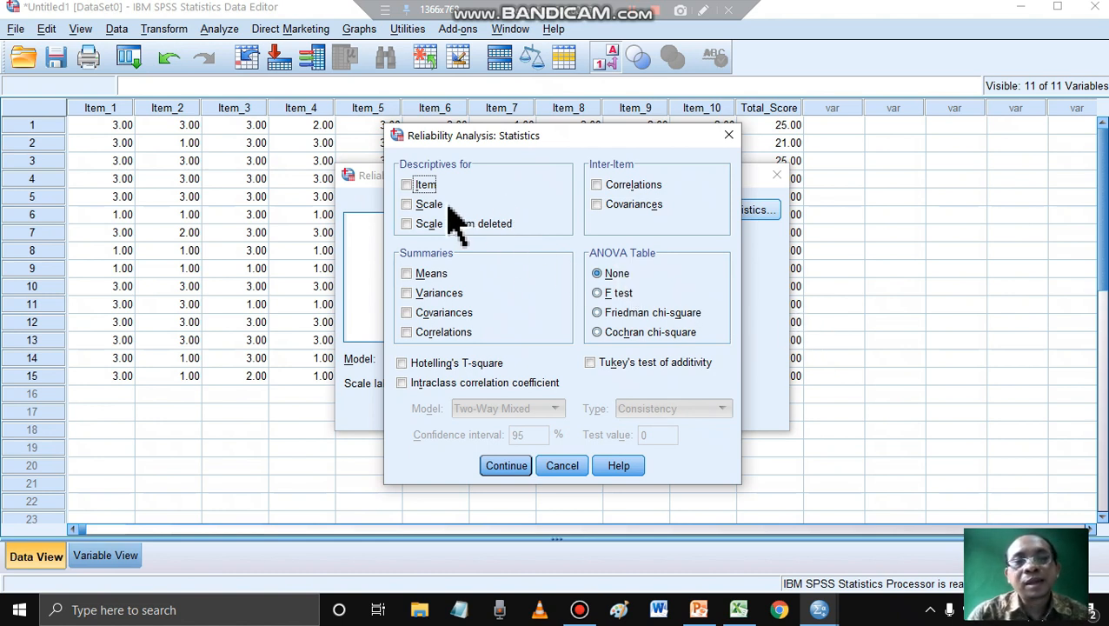
{"action": "left_click", "coordinate": [407, 205]}
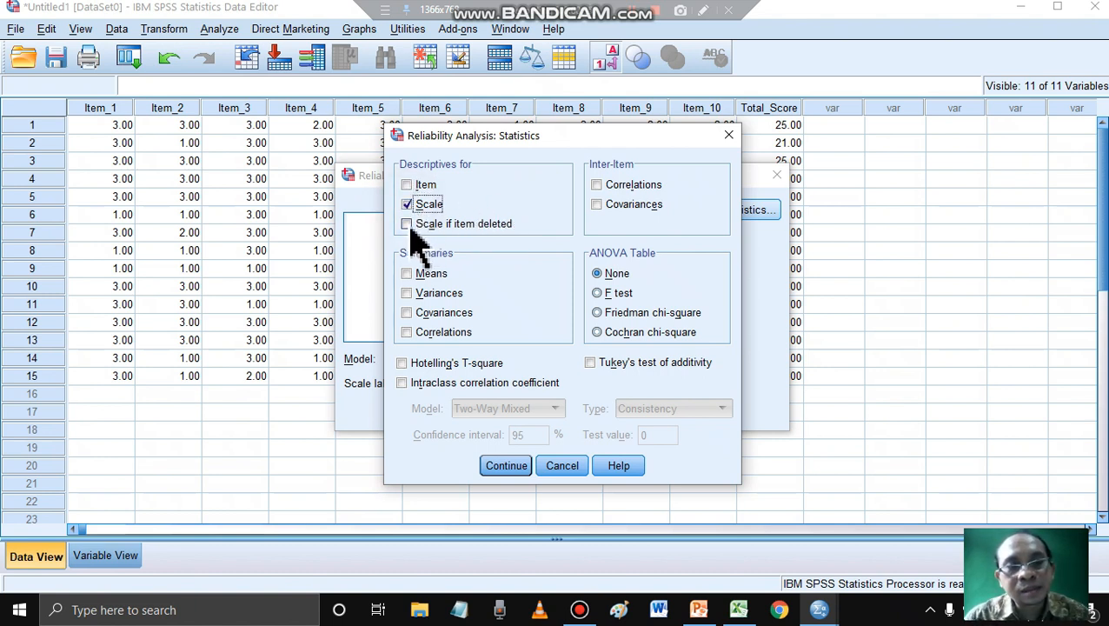
{"action": "left_click", "coordinate": [410, 231]}
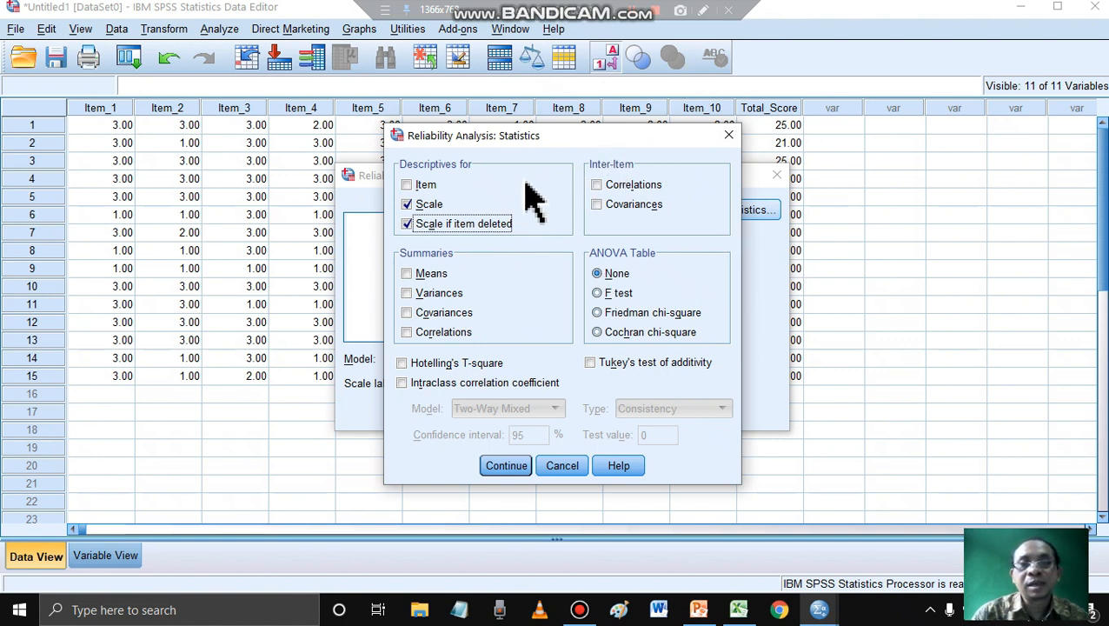
{"action": "left_click", "coordinate": [407, 204]}
{"action": "left_click", "coordinate": [407, 224]}
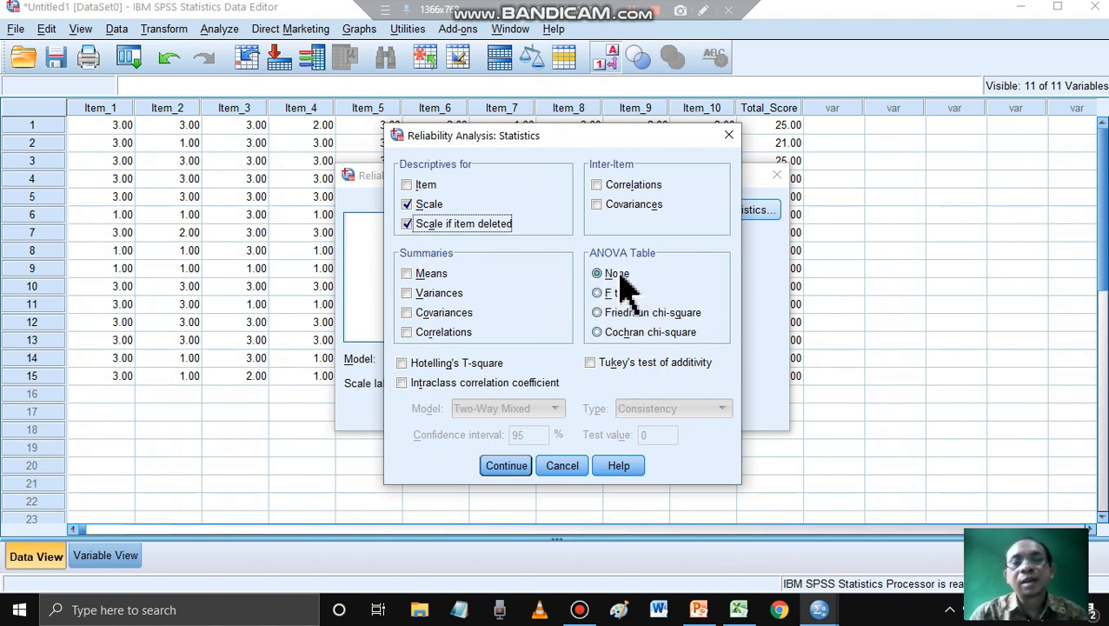
{"action": "left_click", "coordinate": [510, 467]}
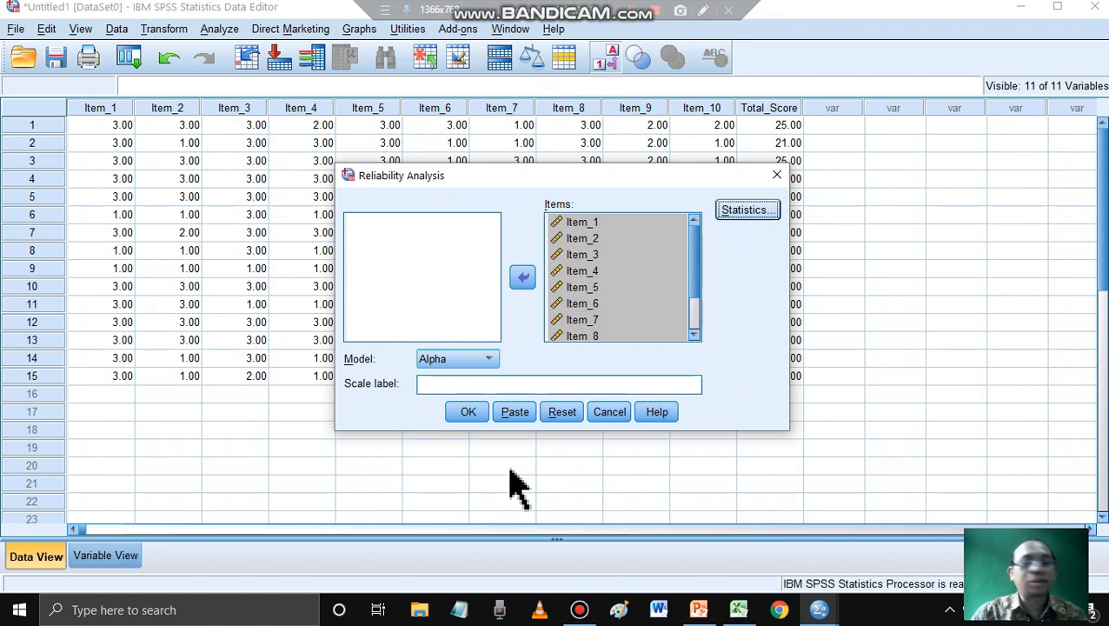
{"action": "left_click", "coordinate": [479, 416]}
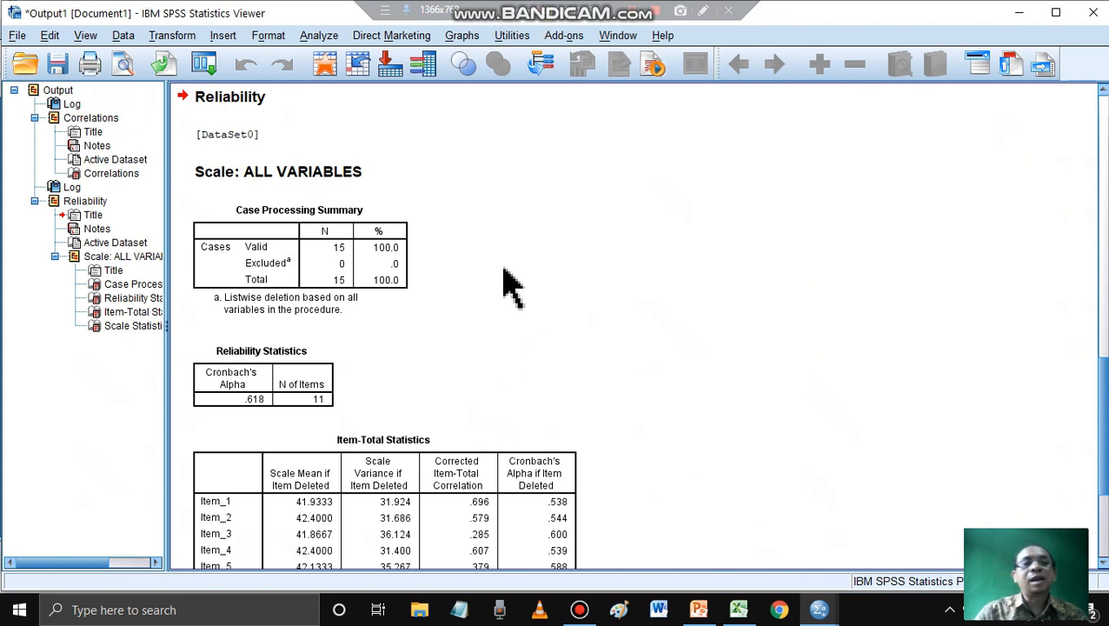
- Examine the reliability output: Case Processing Summary, Reliability Statistics, Item-Total Statistics and Scale Statistics tables
{"action": "left_click", "coordinate": [228, 105]}
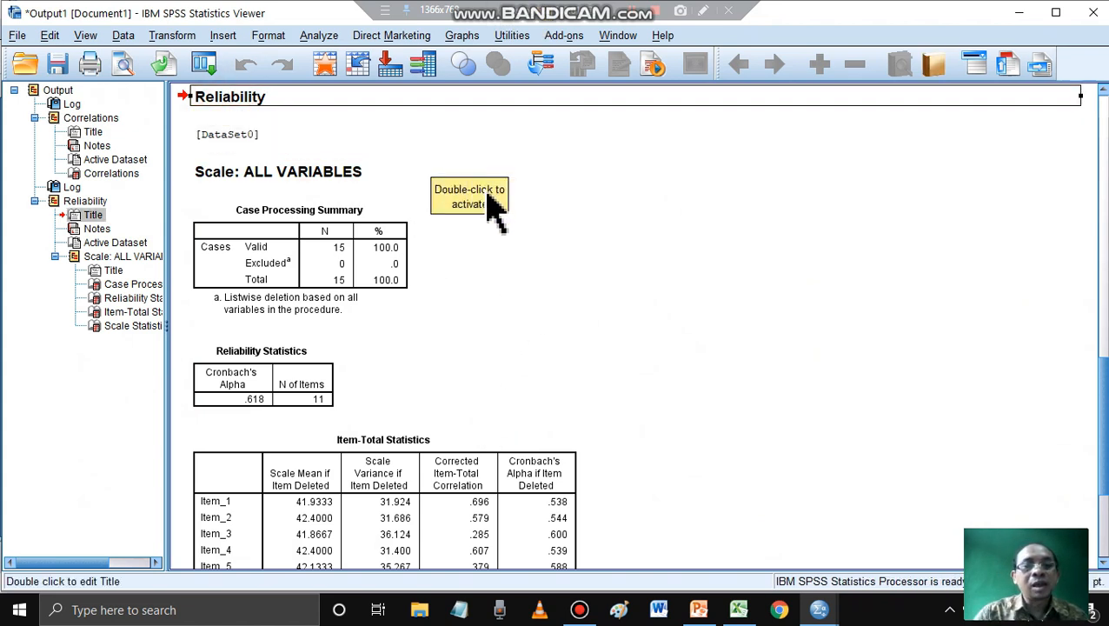
{"action": "scroll", "coordinate": [492, 205], "scroll_direction": "down", "scroll_amount": 2}
{"action": "scroll", "coordinate": [492, 205], "scroll_direction": "down", "scroll_amount": 5}
{"action": "scroll", "coordinate": [492, 205], "scroll_direction": "up", "scroll_amount": 9}
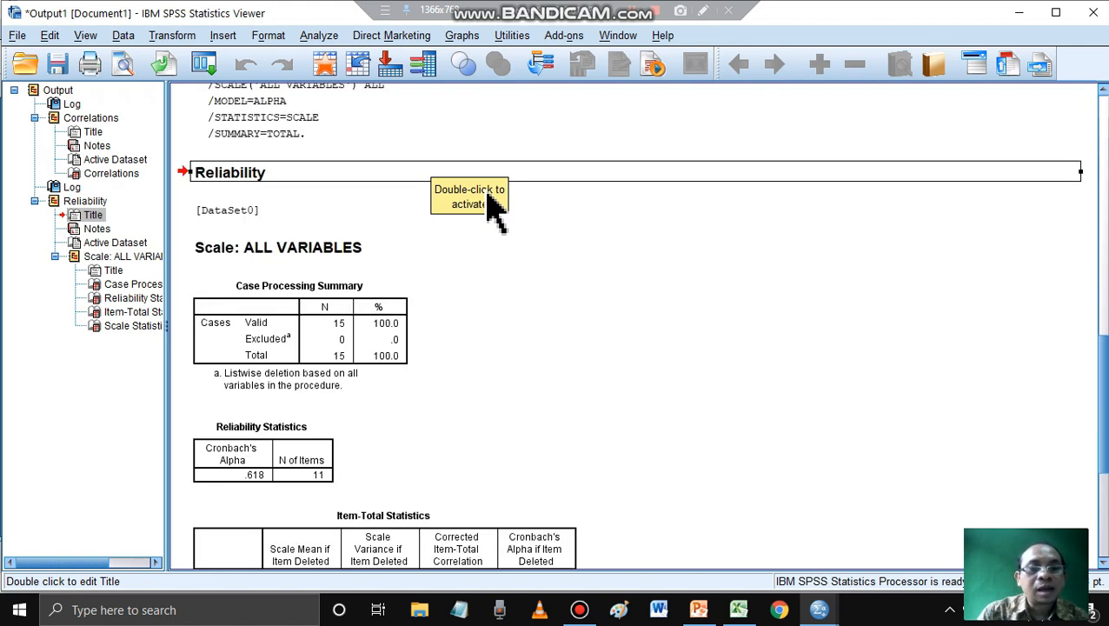
{"action": "scroll", "coordinate": [492, 205], "scroll_direction": "down", "scroll_amount": 9}
{"action": "scroll", "coordinate": [492, 205], "scroll_direction": "up", "scroll_amount": 9}
{"action": "left_click", "coordinate": [407, 311]}
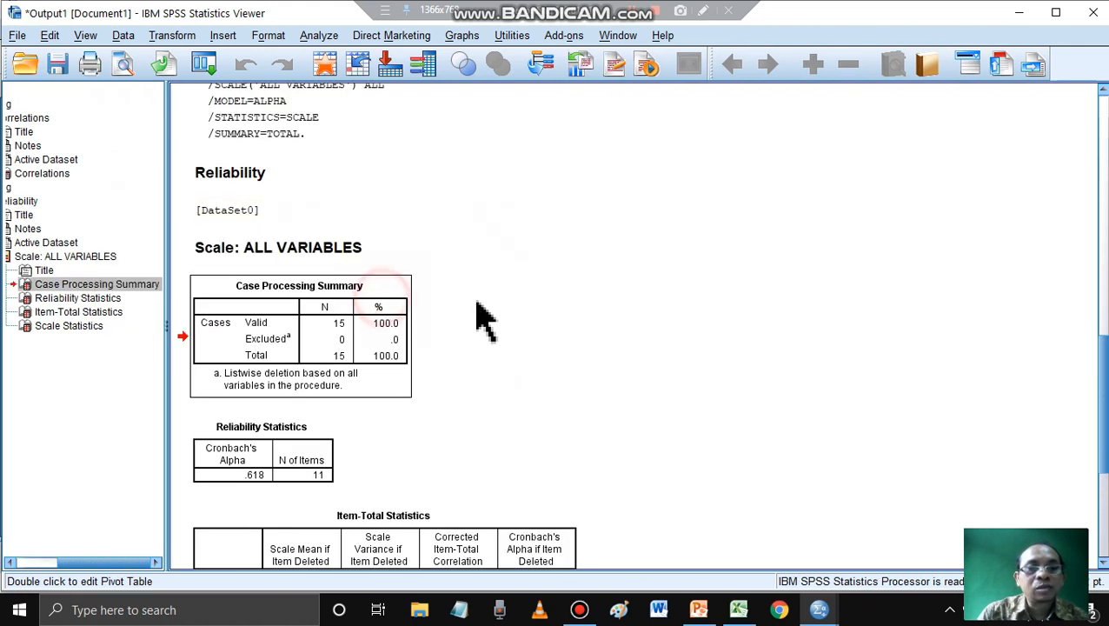
{"action": "scroll", "coordinate": [478, 317], "scroll_direction": "down", "scroll_amount": 6}
{"action": "left_click", "coordinate": [333, 237]}
{"action": "scroll", "coordinate": [589, 366], "scroll_direction": "down", "scroll_amount": 2}
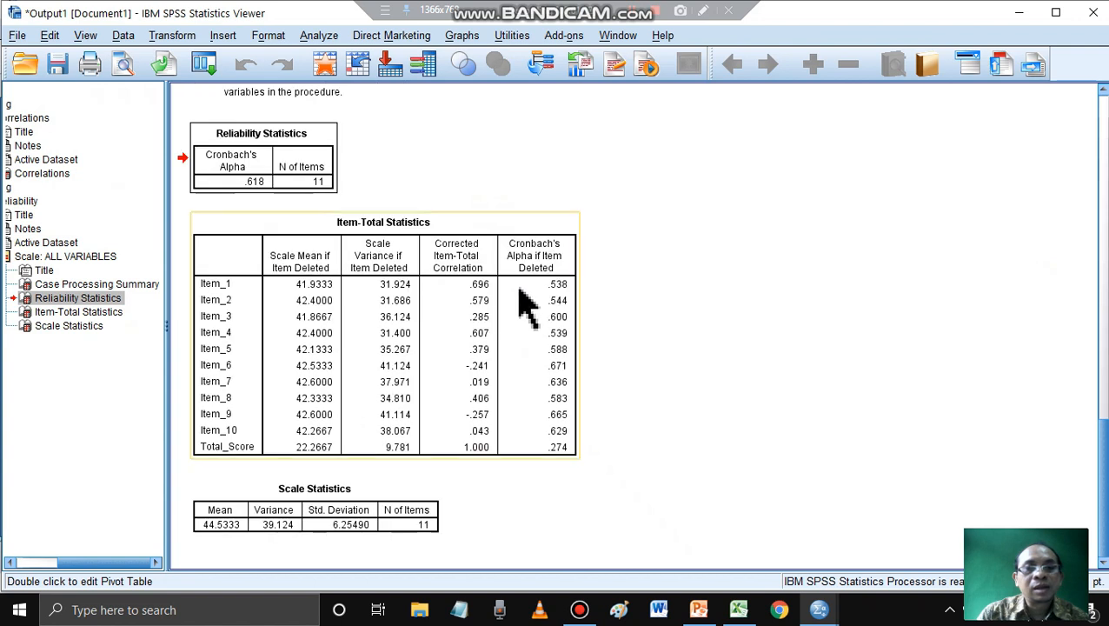
{"action": "left_click", "coordinate": [520, 310]}
{"action": "left_click", "coordinate": [374, 514]}
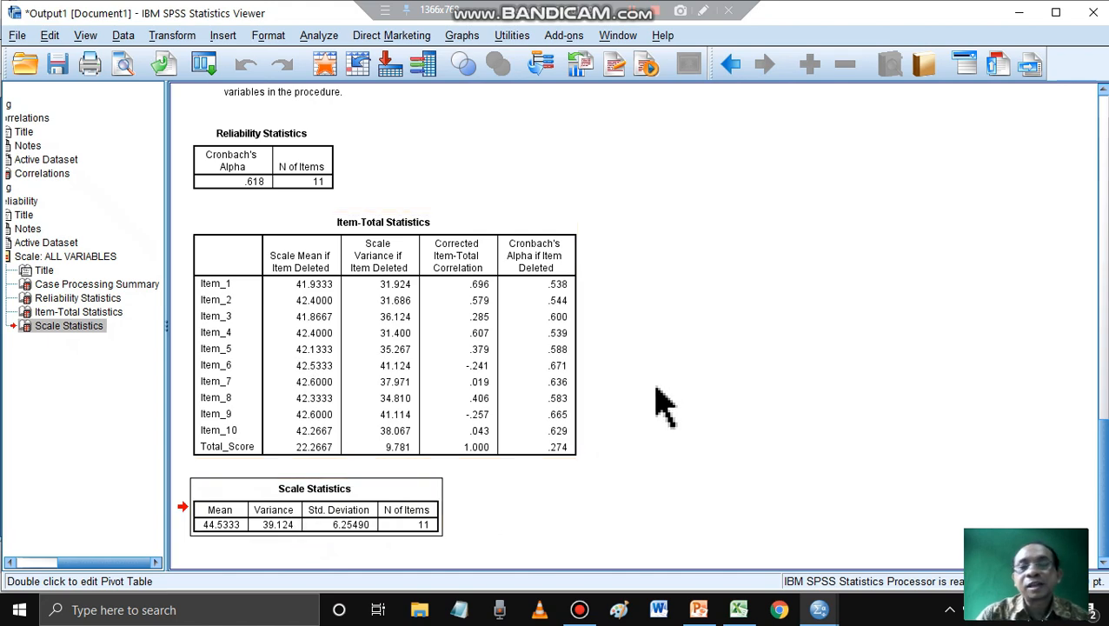
{"action": "scroll", "coordinate": [664, 383], "scroll_direction": "up", "scroll_amount": 4}
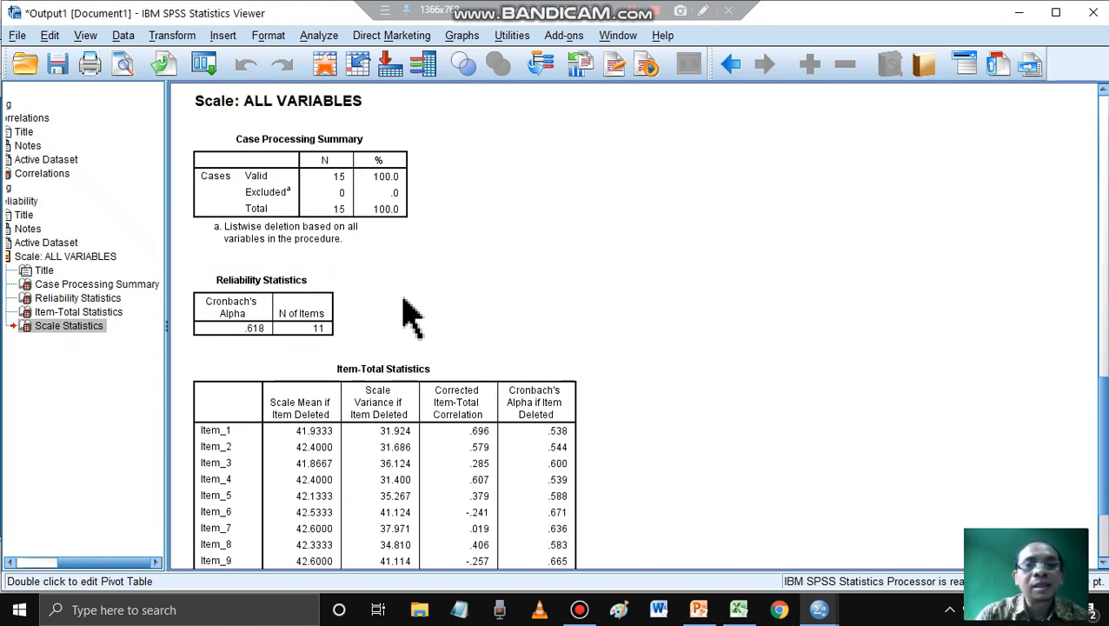
- Turn on screen drawing and outline the Reliability Statistics table with a red rectangle
{"action": "left_click", "coordinate": [704, 11]}
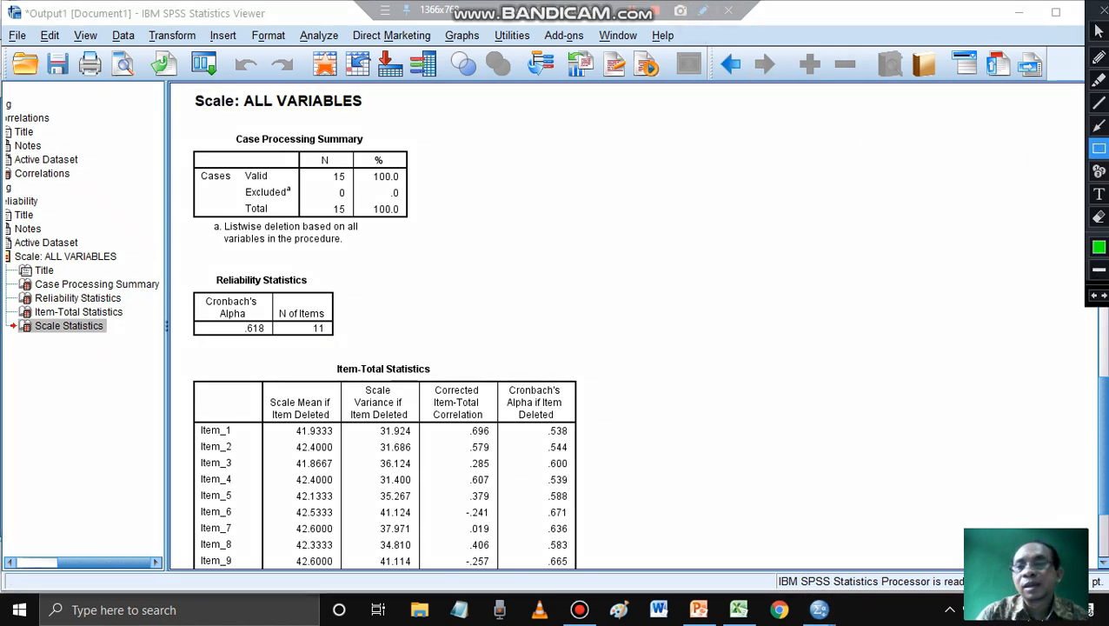
{"action": "left_click", "coordinate": [1099, 248]}
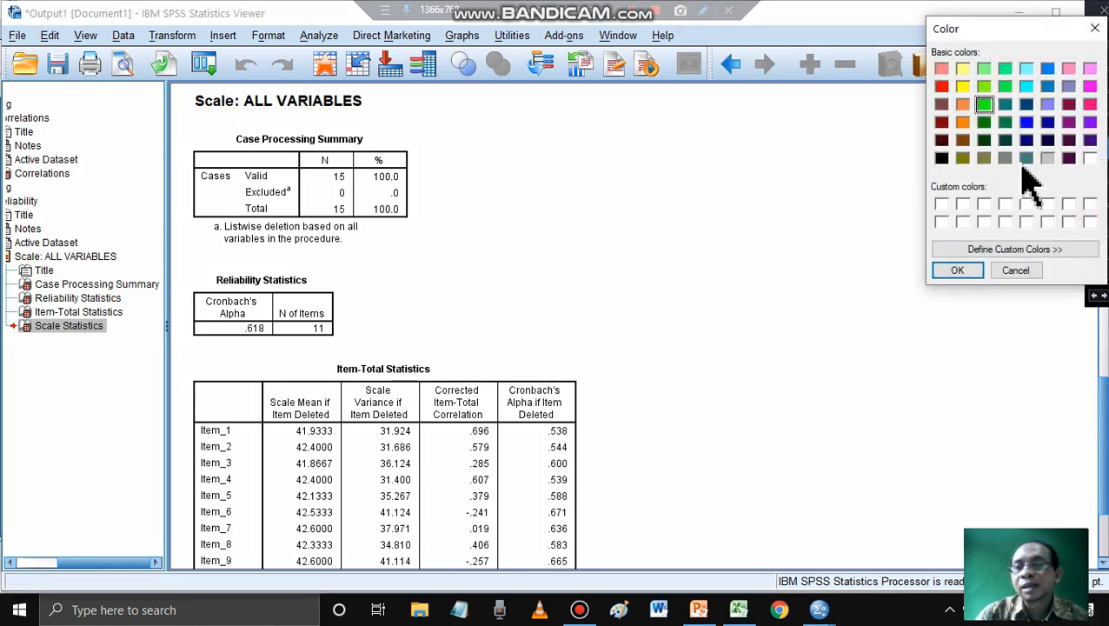
{"action": "left_click", "coordinate": [942, 86]}
{"action": "left_click", "coordinate": [957, 271]}
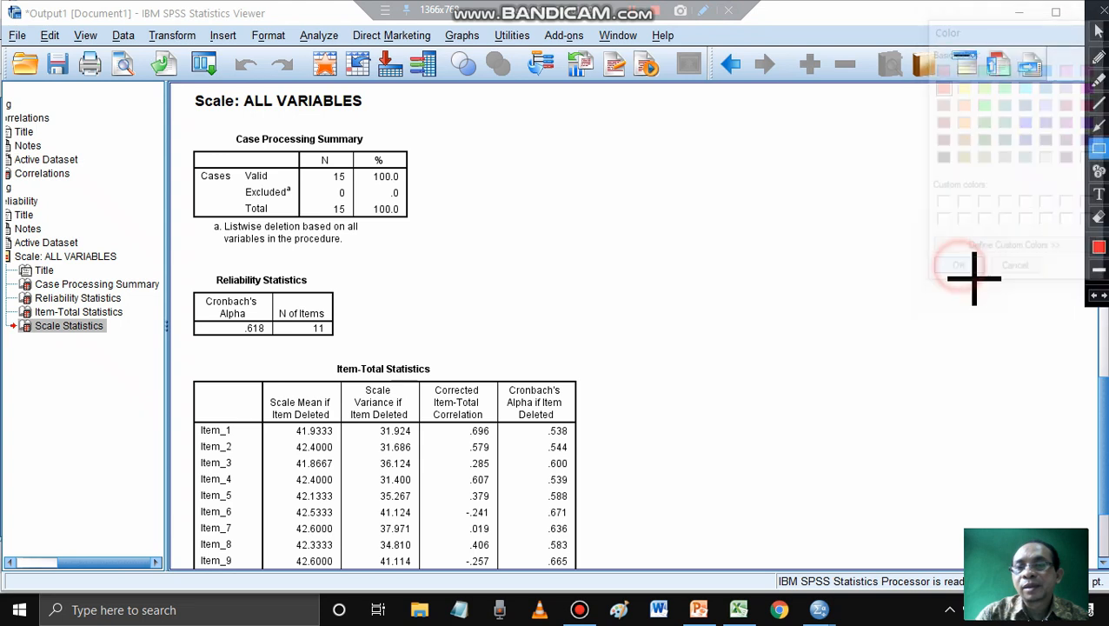
{"action": "mouse_move", "coordinate": [184, 260]}
{"action": "left_mouse_down"}
{"action": "mouse_move", "coordinate": [241, 321]}
{"action": "mouse_move", "coordinate": [347, 353]}
{"action": "mouse_move", "coordinate": [366, 341]}
{"action": "mouse_move", "coordinate": [364, 352]}
{"action": "left_mouse_up"}
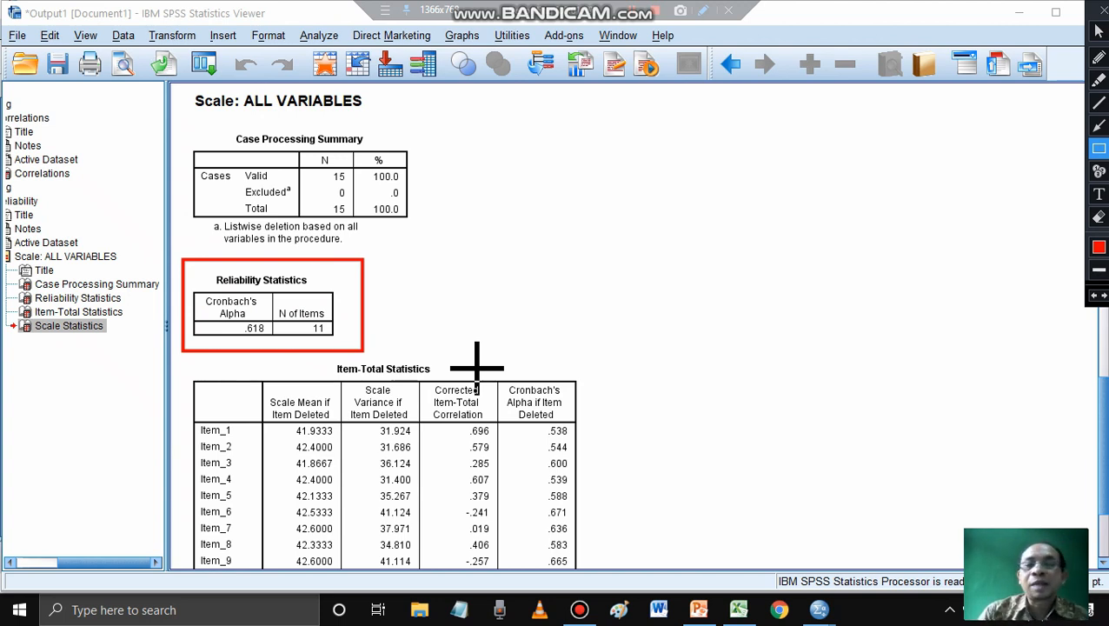
- Outline the Cronbach's Alpha column inside the Reliability Statistics table with a blue rectangle
{"action": "left_click", "coordinate": [1099, 247]}
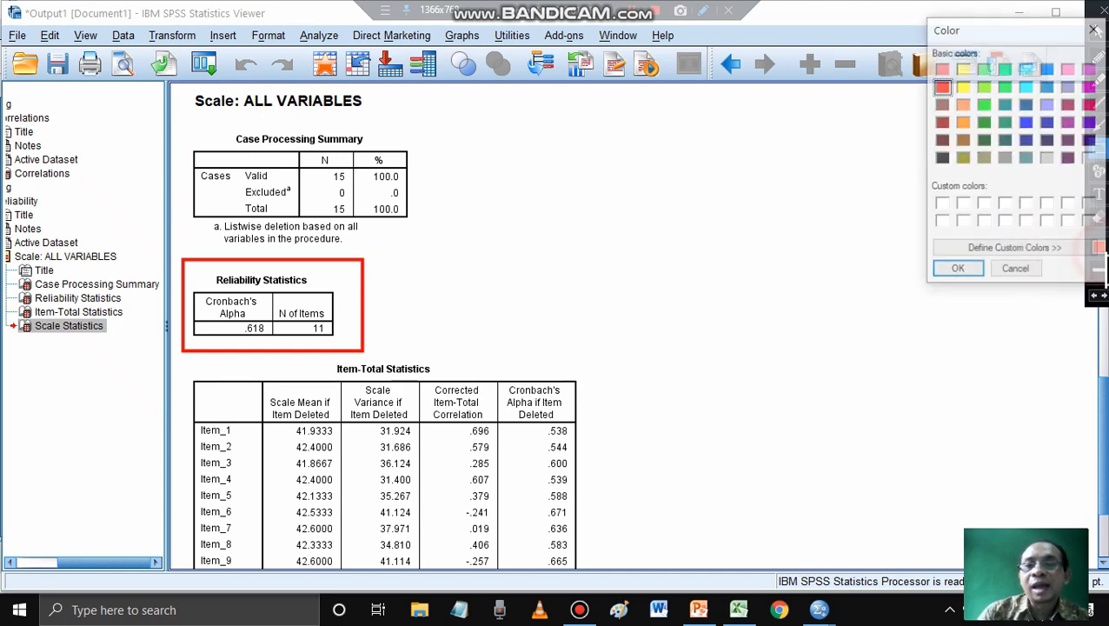
{"action": "left_click", "coordinate": [1026, 122]}
{"action": "left_click", "coordinate": [959, 269]}
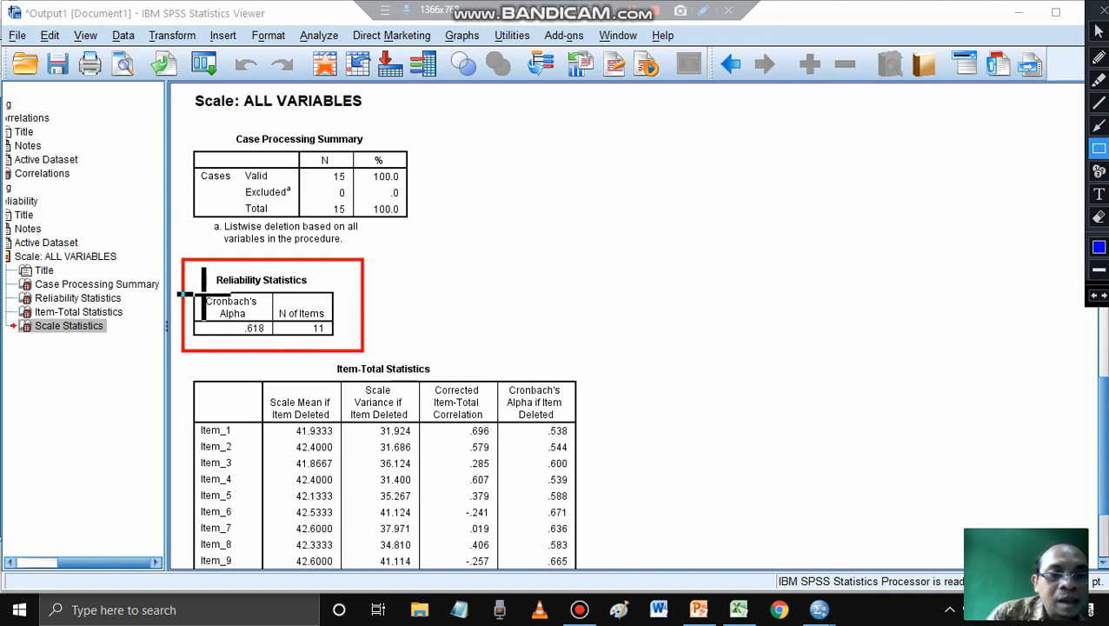
{"action": "left_click_drag", "start_coordinate": [201, 292], "coordinate": [270, 342]}
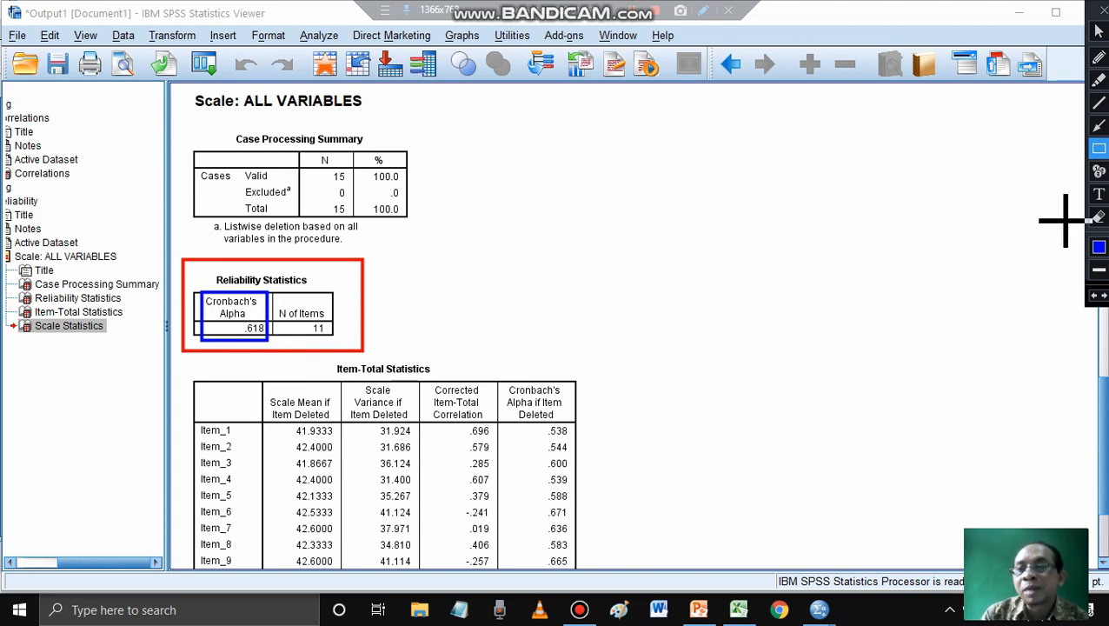
- Add the red text annotation 0,618 in the blank area beside the Reliability Statistics table
{"action": "left_click", "coordinate": [1098, 195]}
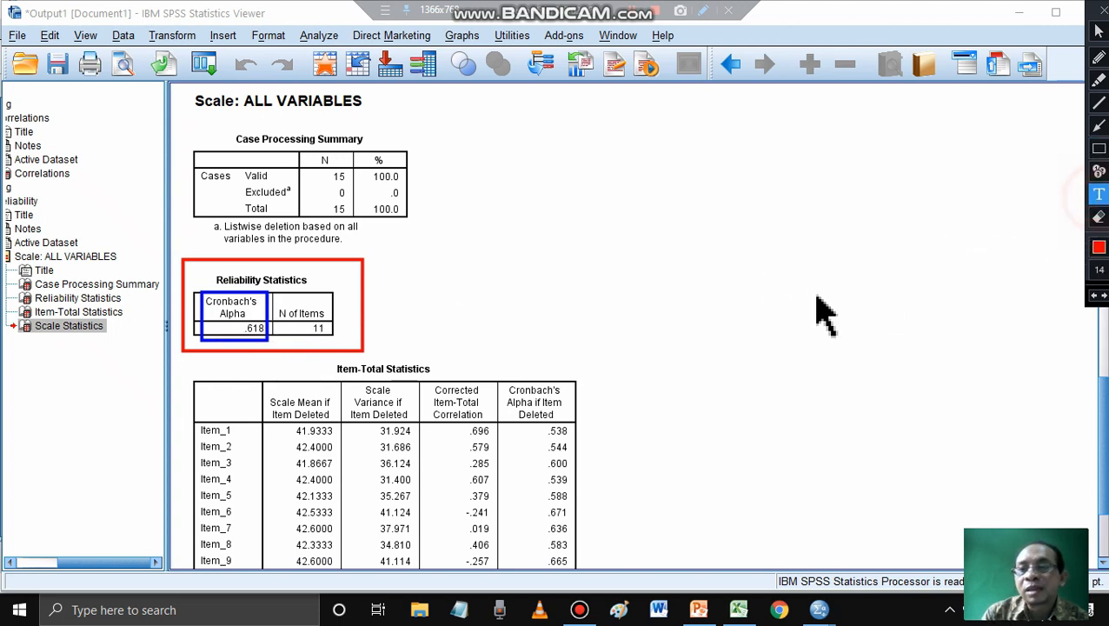
{"action": "left_click", "coordinate": [499, 307]}
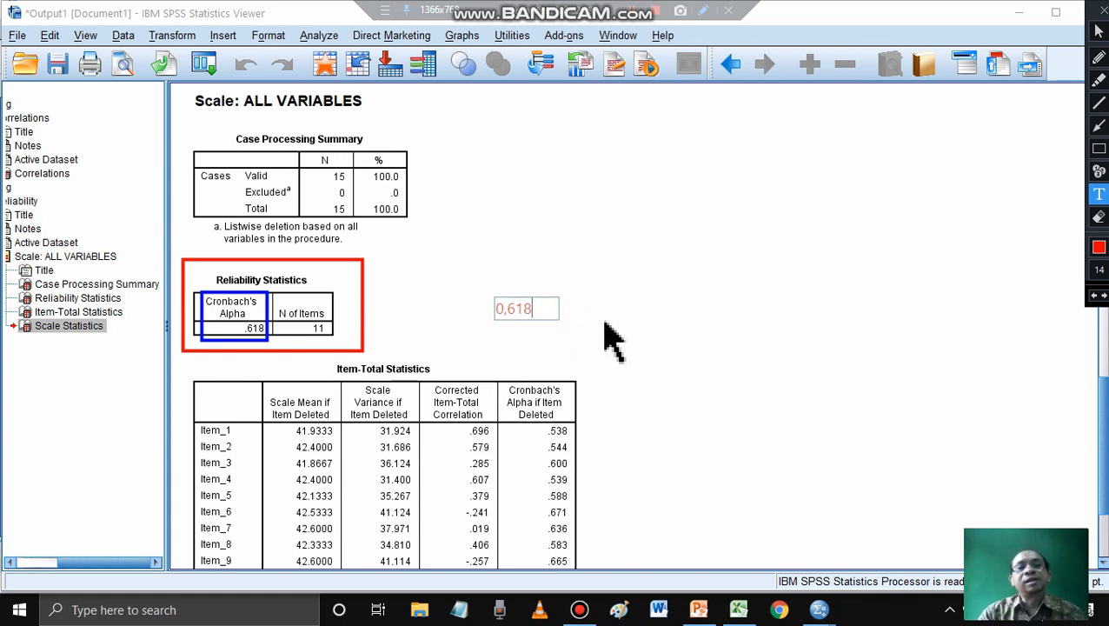
{"action": "left_click", "coordinate": [707, 610]}
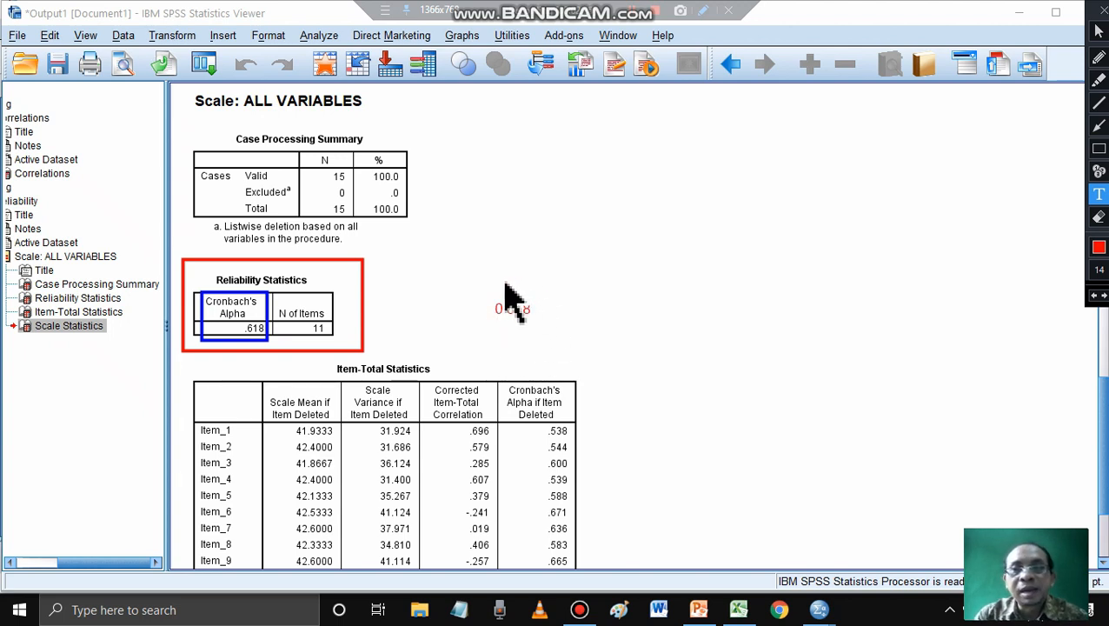
- Circle the 0,618 annotation in red freehand, handwrite "< 0,70" beside it, and draw a downward arrow next to the circle
{"action": "left_click", "coordinate": [1099, 57]}
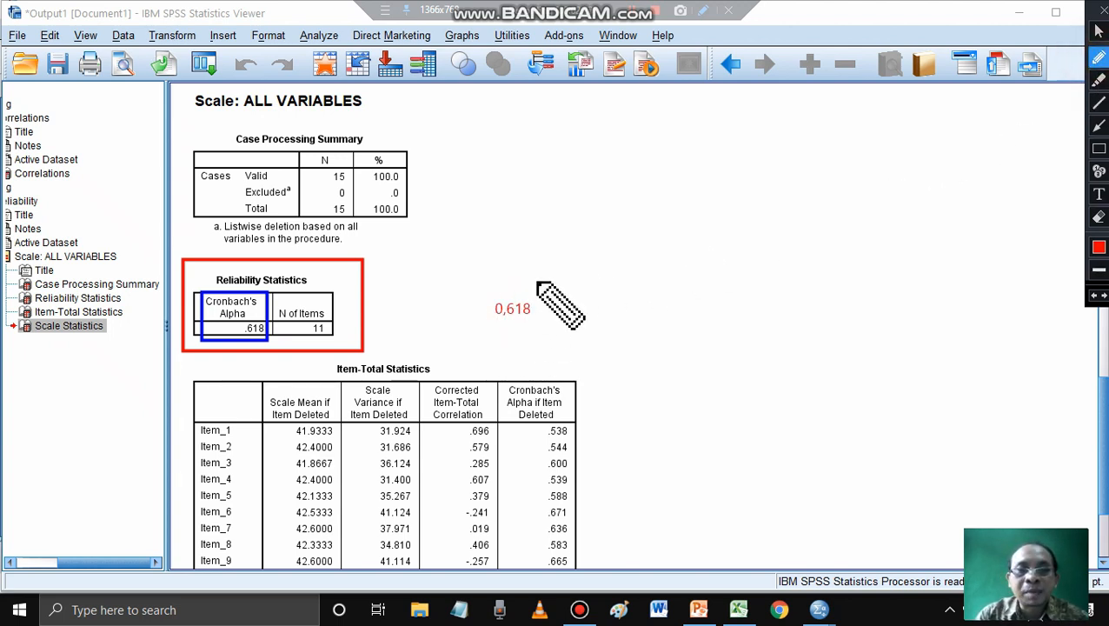
{"action": "mouse_move", "coordinate": [542, 282]}
{"action": "left_mouse_down"}
{"action": "mouse_move", "coordinate": [472, 313]}
{"action": "mouse_move", "coordinate": [569, 297]}
{"action": "mouse_move", "coordinate": [525, 273]}
{"action": "left_mouse_up"}
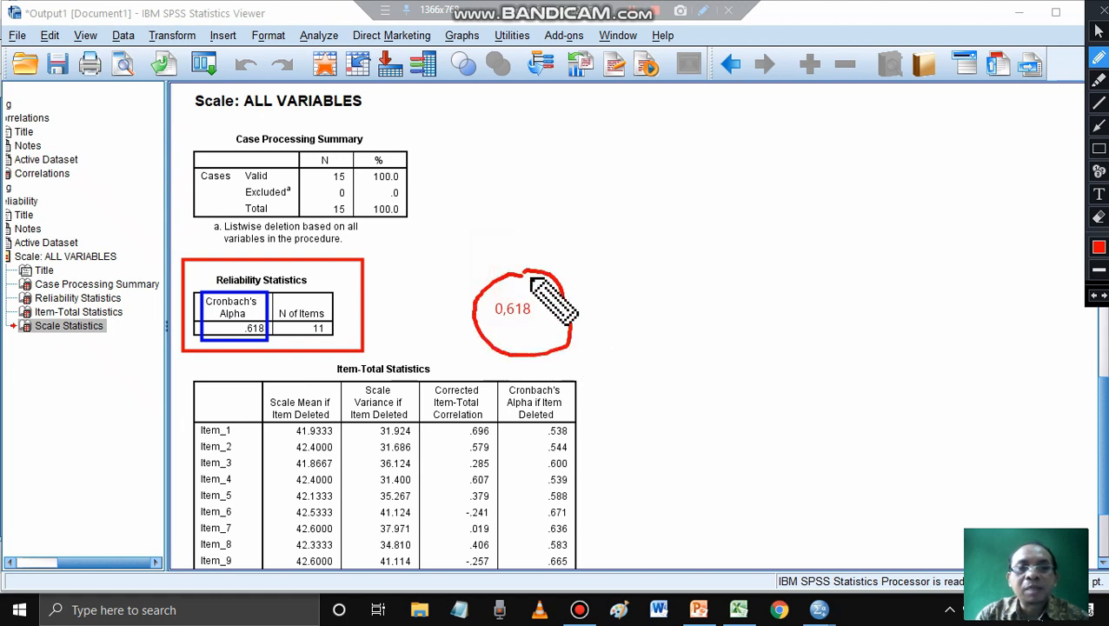
{"action": "mouse_move", "coordinate": [650, 287]}
{"action": "left_mouse_down"}
{"action": "mouse_move", "coordinate": [656, 318]}
{"action": "mouse_move", "coordinate": [652, 288]}
{"action": "mouse_move", "coordinate": [681, 316]}
{"action": "left_mouse_up"}
{"action": "mouse_move", "coordinate": [692, 278]}
{"action": "left_mouse_down"}
{"action": "mouse_move", "coordinate": [720, 333]}
{"action": "mouse_move", "coordinate": [731, 303]}
{"action": "mouse_move", "coordinate": [770, 301]}
{"action": "mouse_move", "coordinate": [749, 283]}
{"action": "left_mouse_up"}
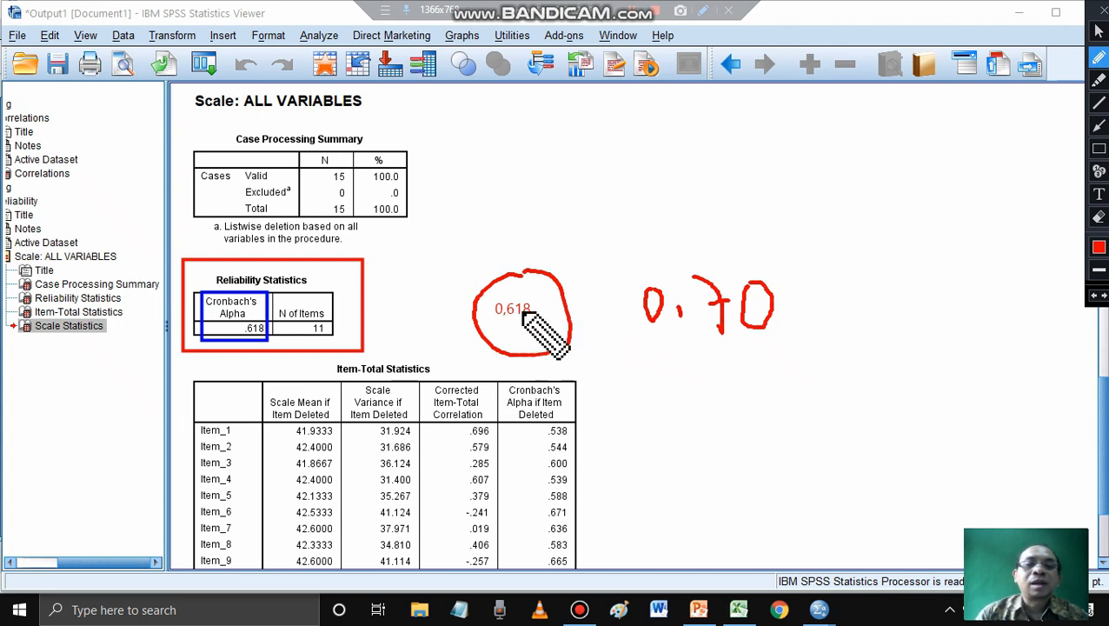
{"action": "left_click_drag", "start_coordinate": [639, 275], "coordinate": [637, 339]}
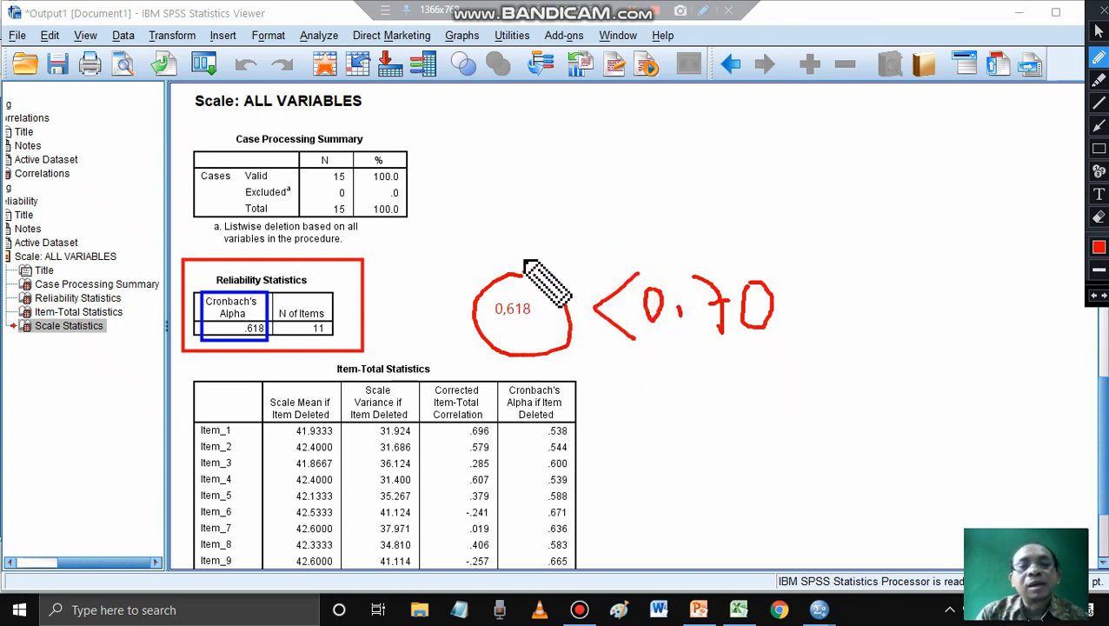
{"action": "left_click_drag", "start_coordinate": [448, 278], "coordinate": [454, 370]}
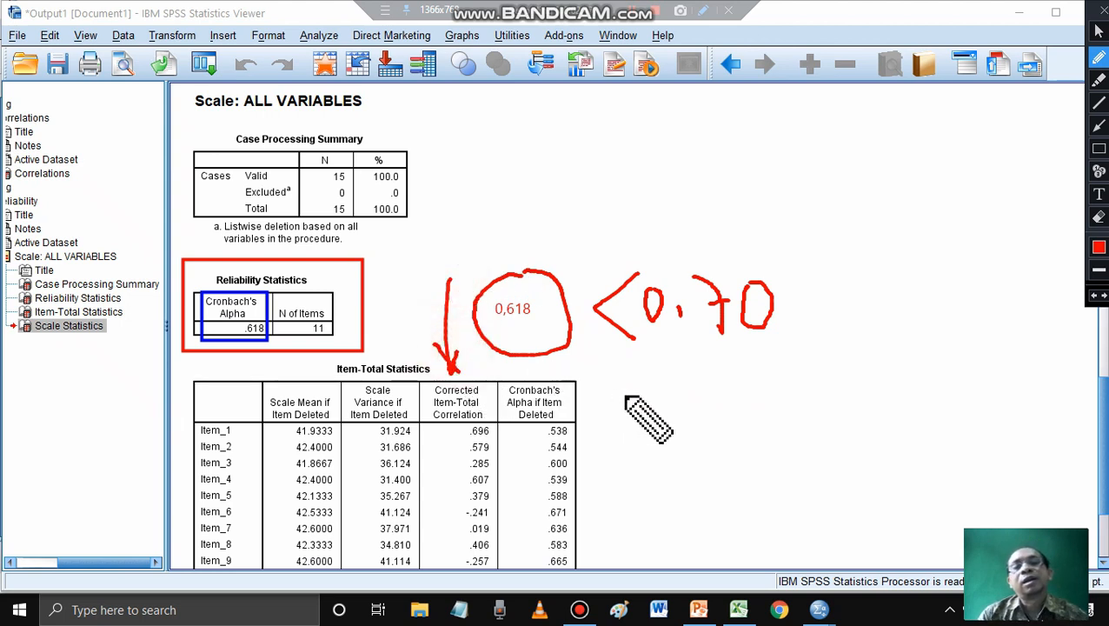
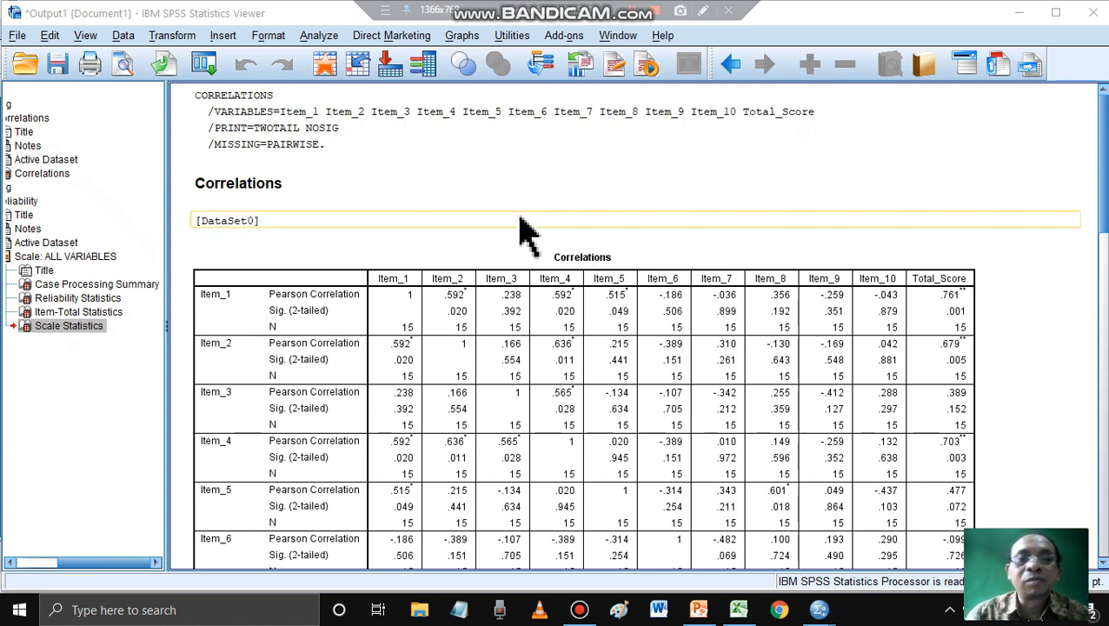
- Start saving the output as a new file and browse to E: > 1a-DATA 2020 > 2a-PBM 2020 > PRODI D3 TW 2020 > STATISTIKA-D3 TW 2020
{"action": "left_click", "coordinate": [16, 36]}
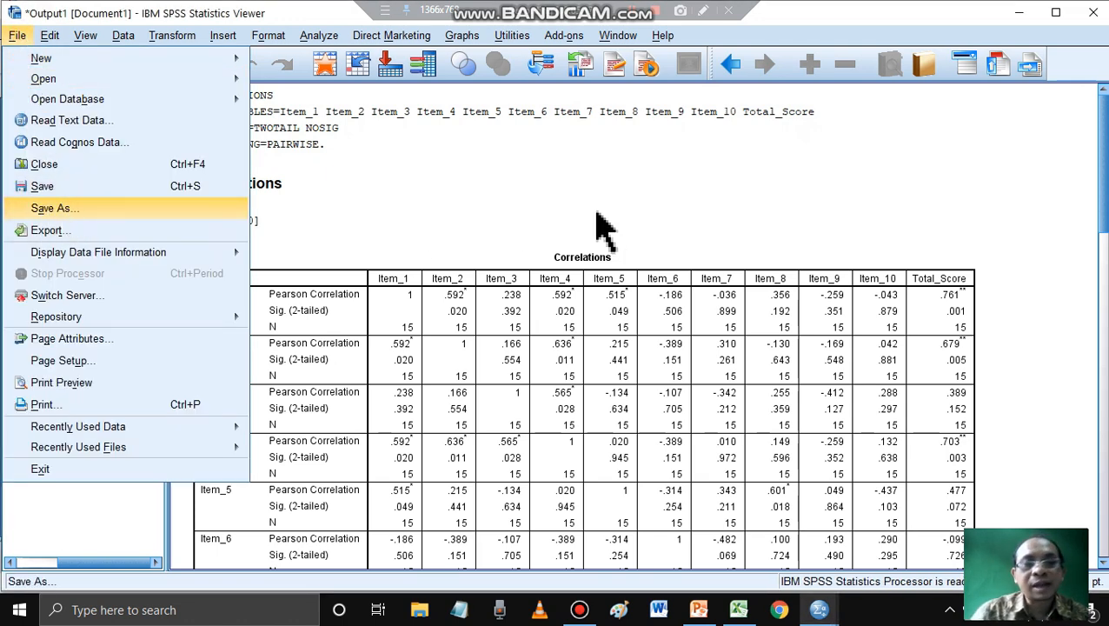
{"action": "key", "text": "Return"}
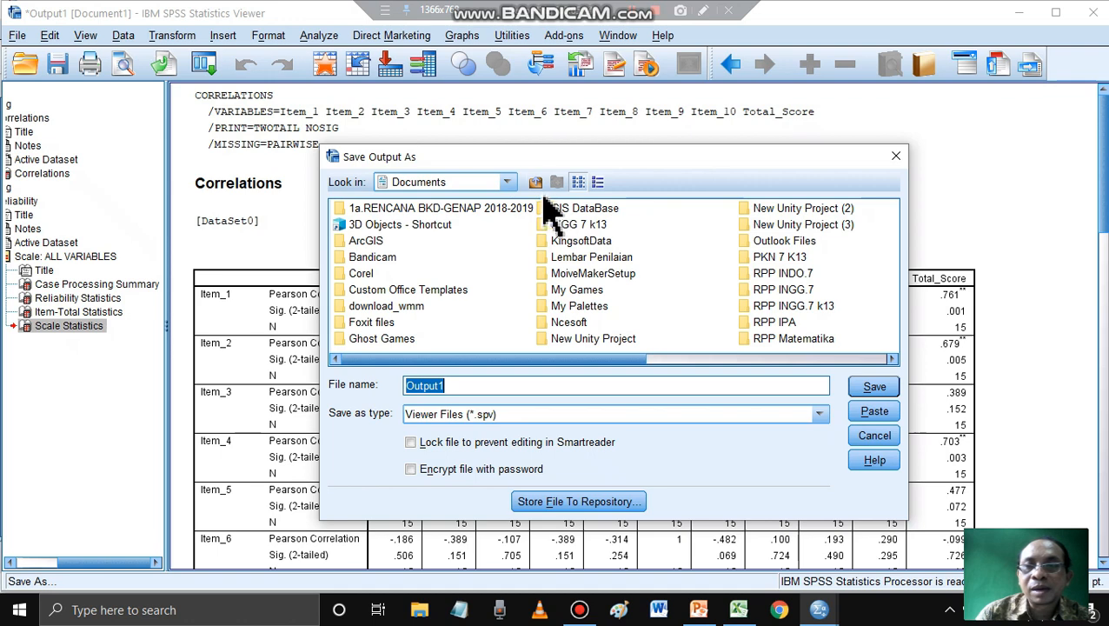
{"action": "left_click", "coordinate": [507, 183]}
{"action": "scroll", "coordinate": [465, 254], "scroll_direction": "down", "scroll_amount": 2}
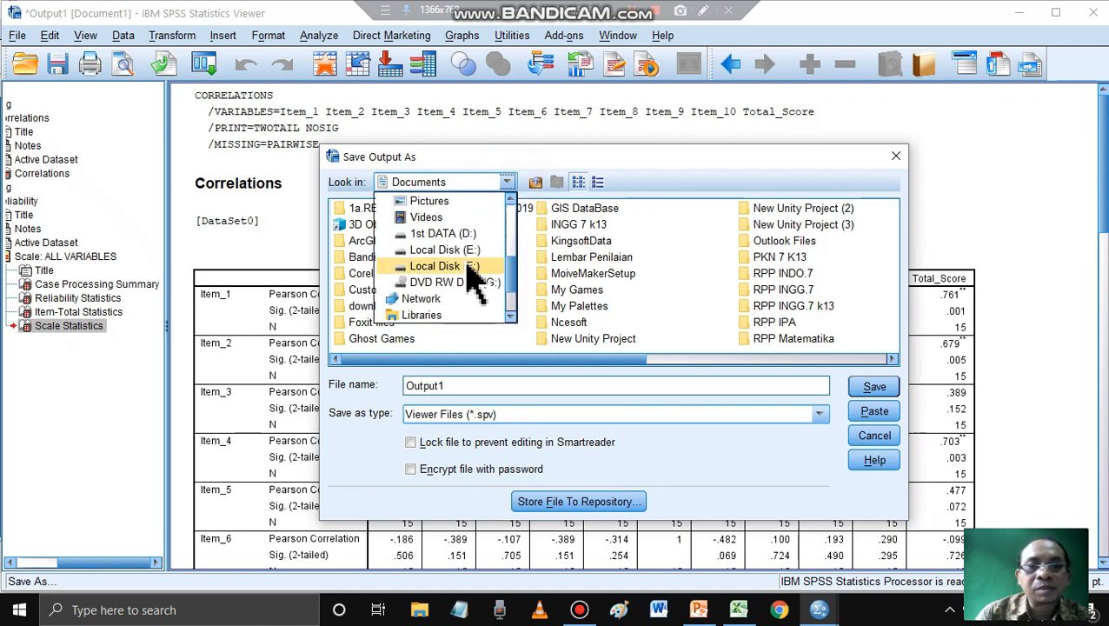
{"action": "left_click", "coordinate": [446, 250]}
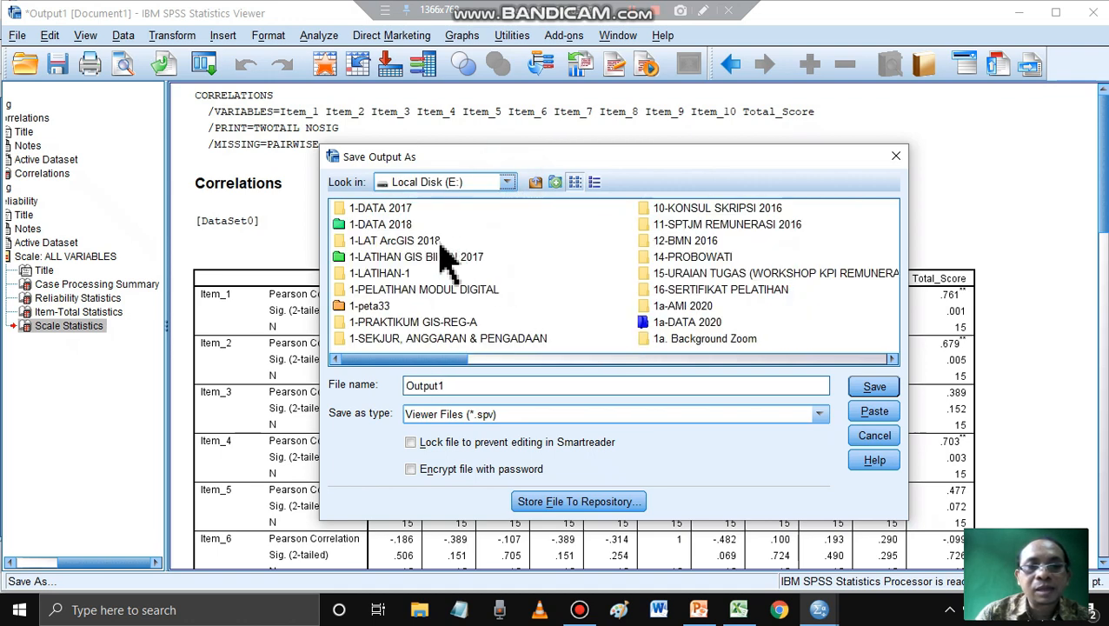
{"action": "scroll", "coordinate": [477, 305], "scroll_direction": "right", "scroll_amount": 2}
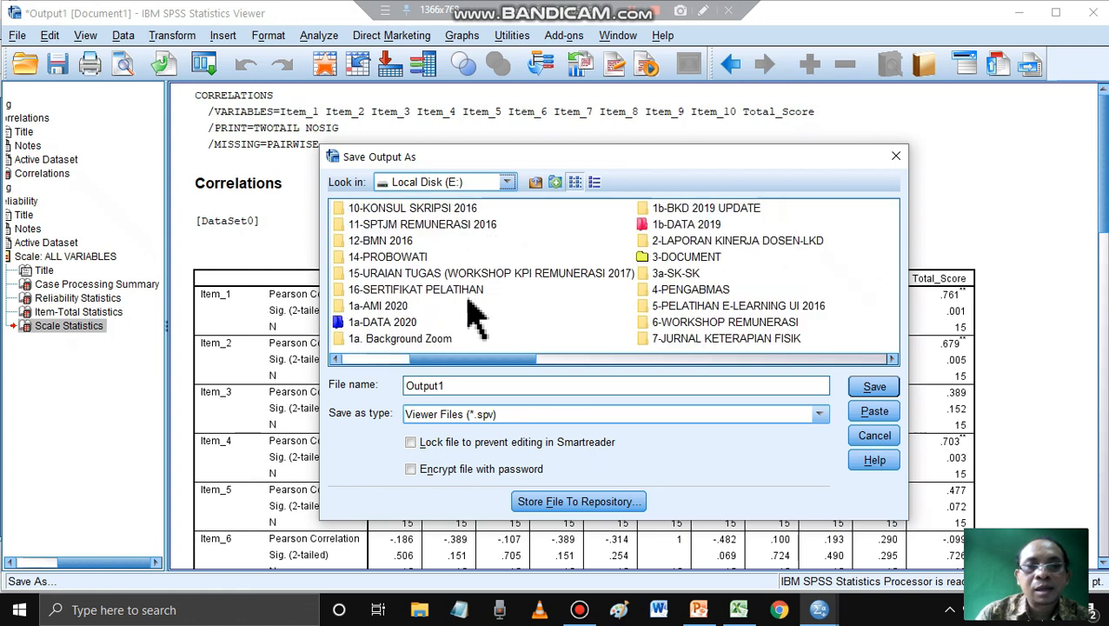
{"action": "double_click", "coordinate": [412, 323]}
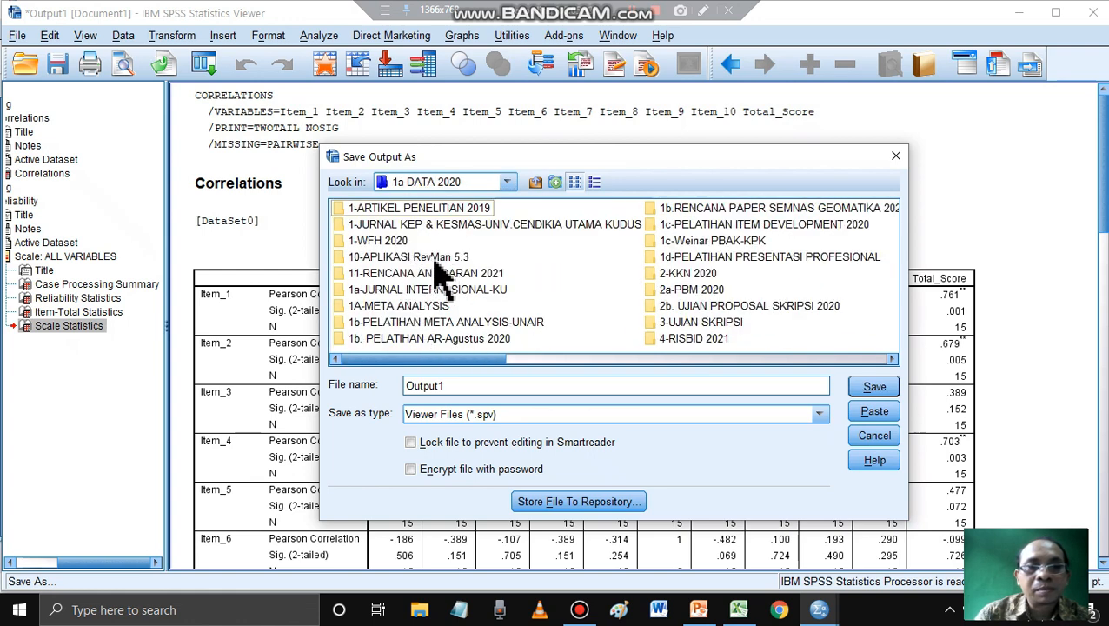
{"action": "double_click", "coordinate": [677, 291]}
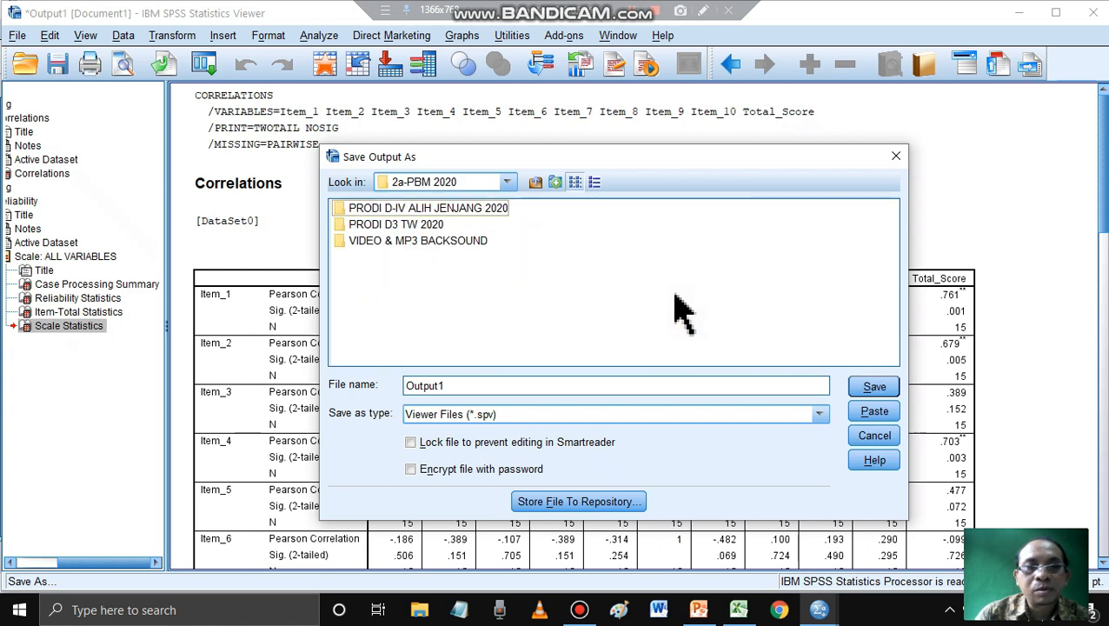
{"action": "left_click", "coordinate": [421, 226]}
{"action": "double_click", "coordinate": [422, 225]}
{"action": "left_click", "coordinate": [404, 227]}
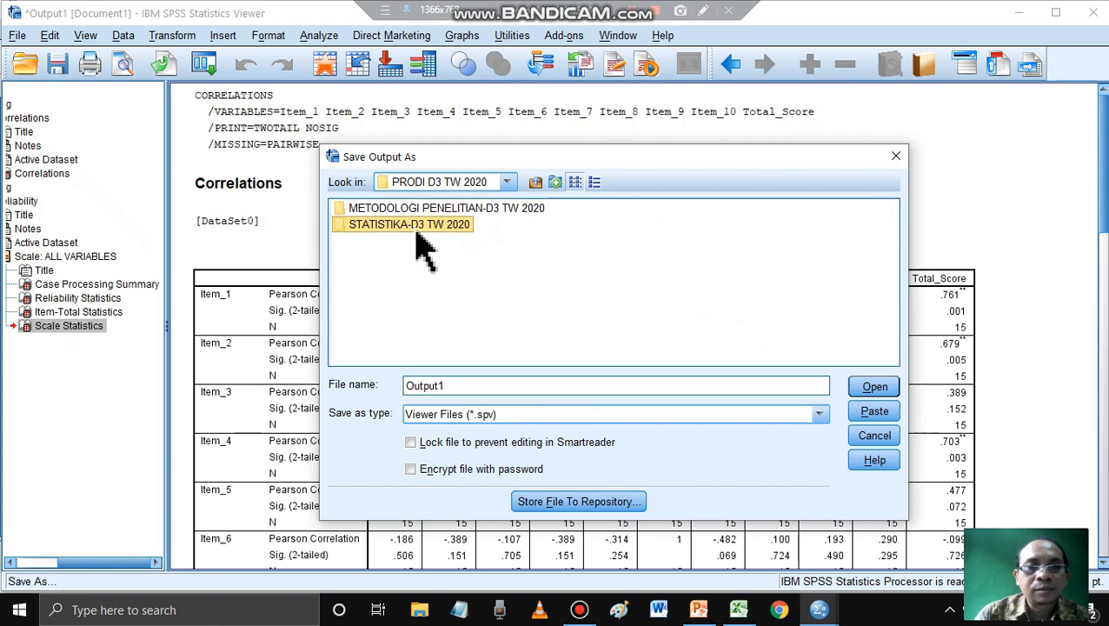
{"action": "double_click", "coordinate": [366, 224]}
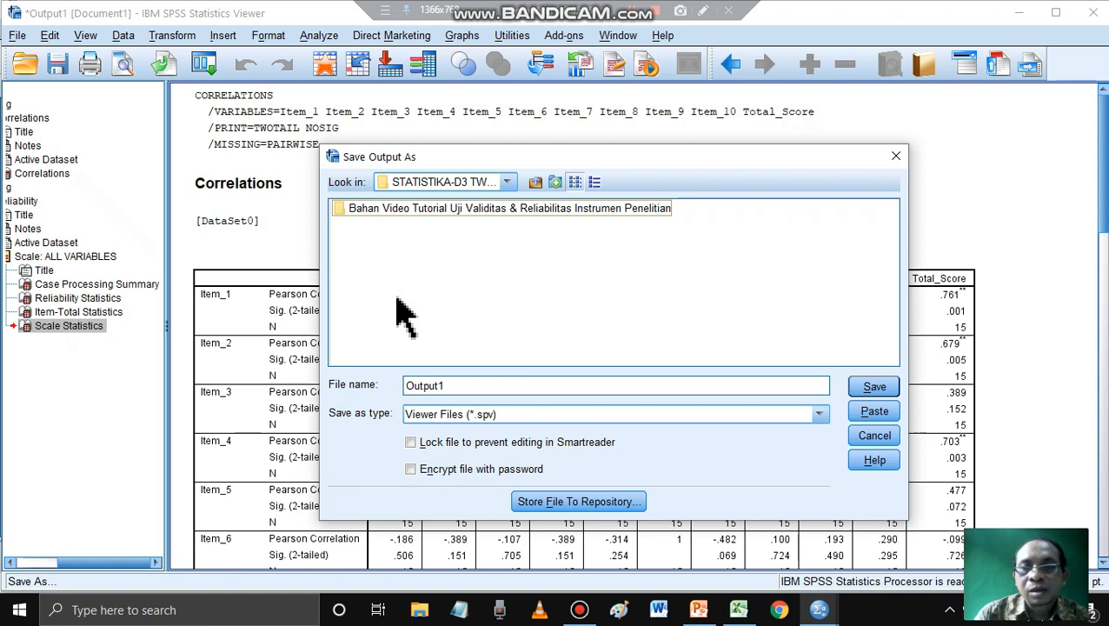
- Create a folder named Uji Validitas & Reliabilitas and save the output in it as Output Uji Validitas & Reliabilitas
{"action": "left_click", "coordinate": [555, 184]}
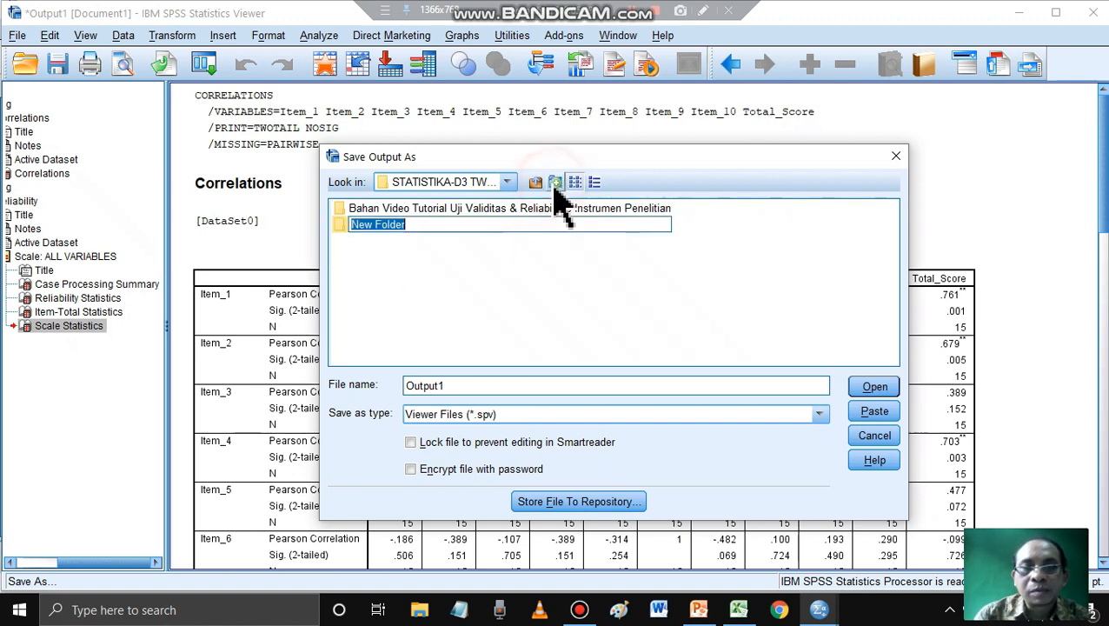
{"action": "type", "text": "Uji Validitas & Reliabilitas"}
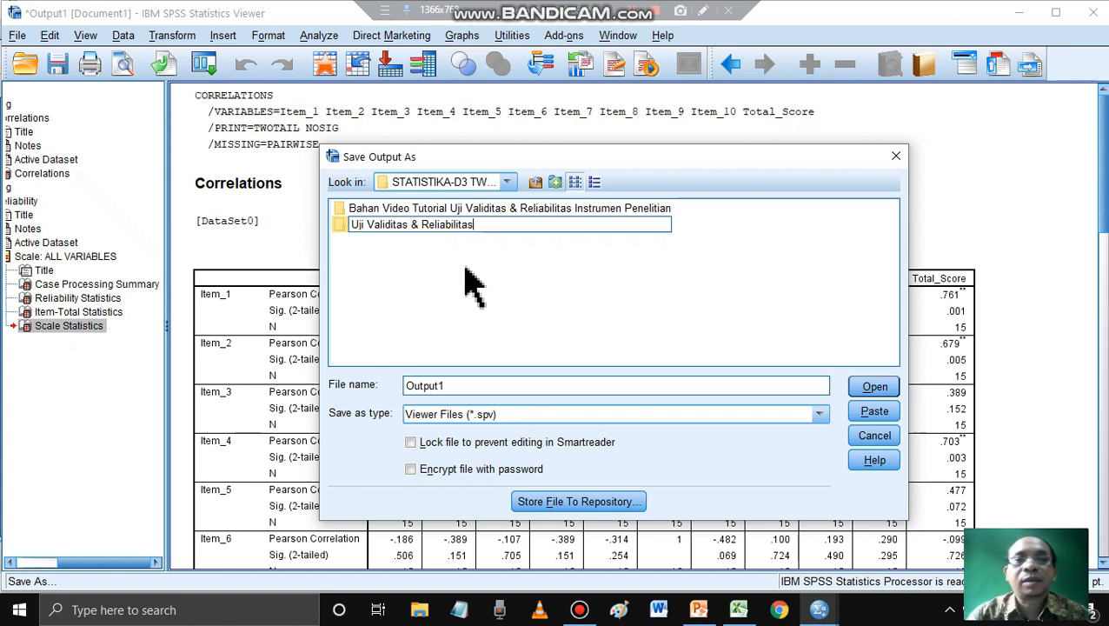
{"action": "left_click", "coordinate": [468, 279]}
{"action": "double_click", "coordinate": [431, 226]}
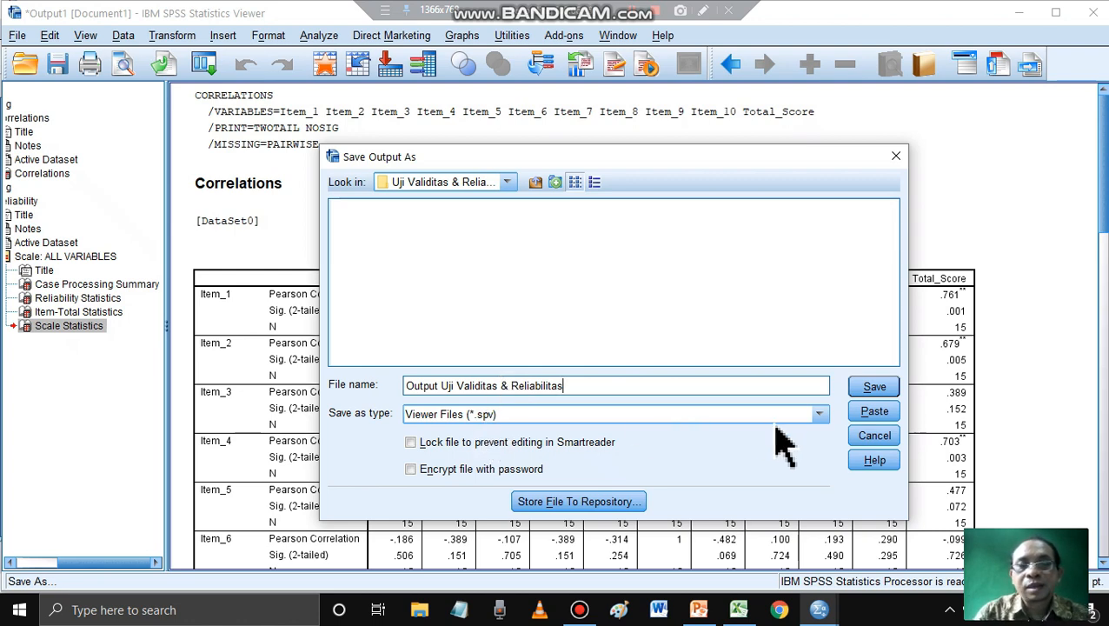
{"action": "left_click", "coordinate": [876, 387]}
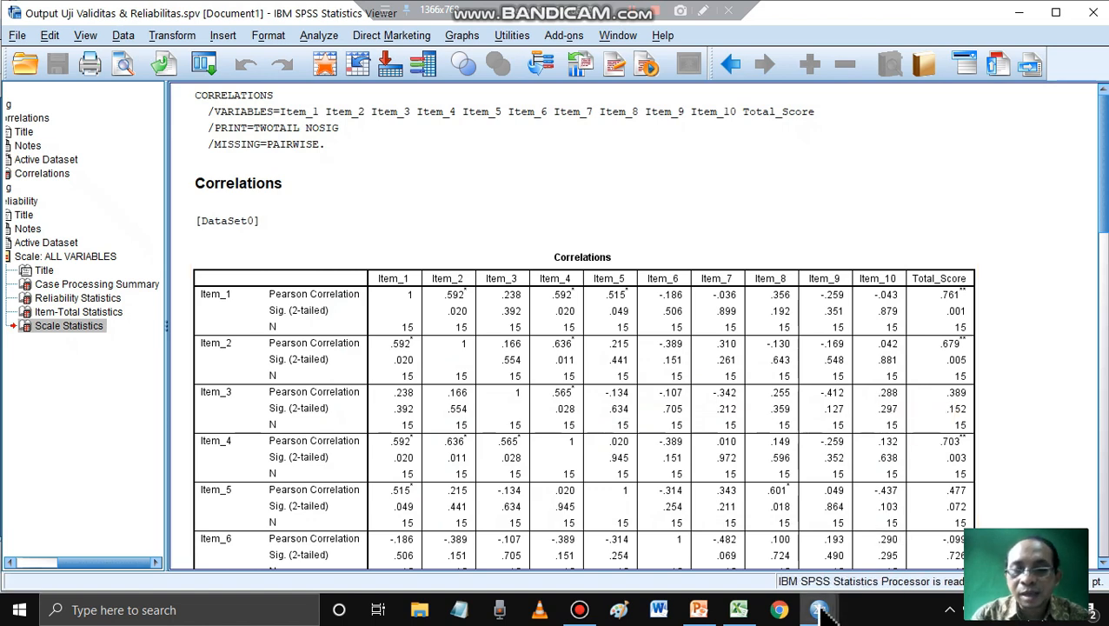
- Switch to the Data Editor and start saving the dataset as a new file on Local Disk (E:)
{"action": "mouse_move", "coordinate": [821, 611]}
{"action": "left_click", "coordinate": [785, 590]}
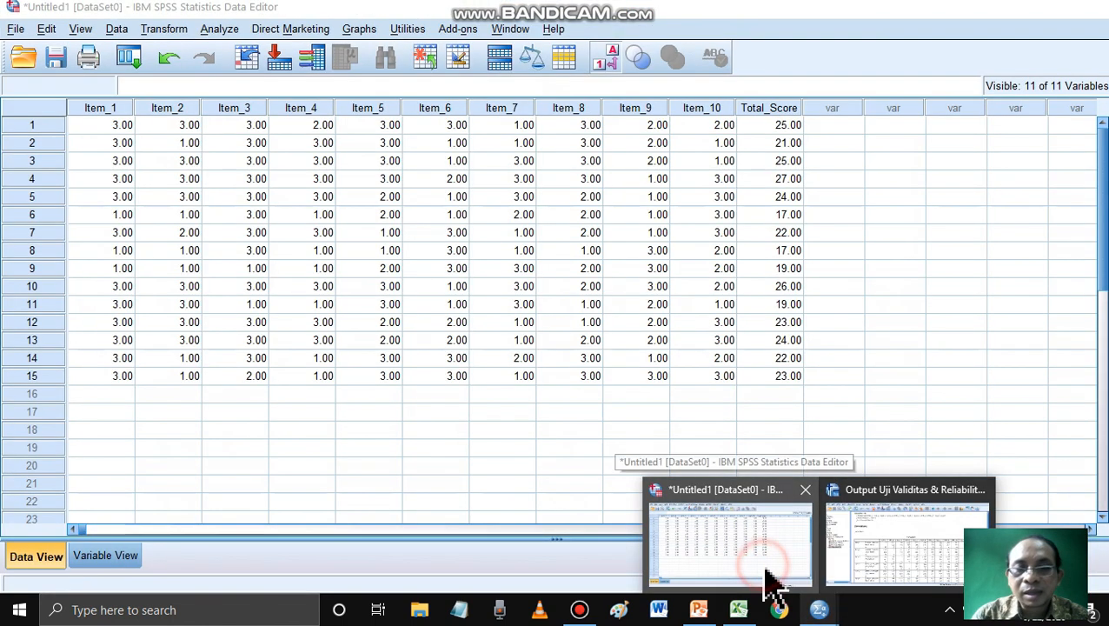
{"action": "left_click", "coordinate": [16, 29]}
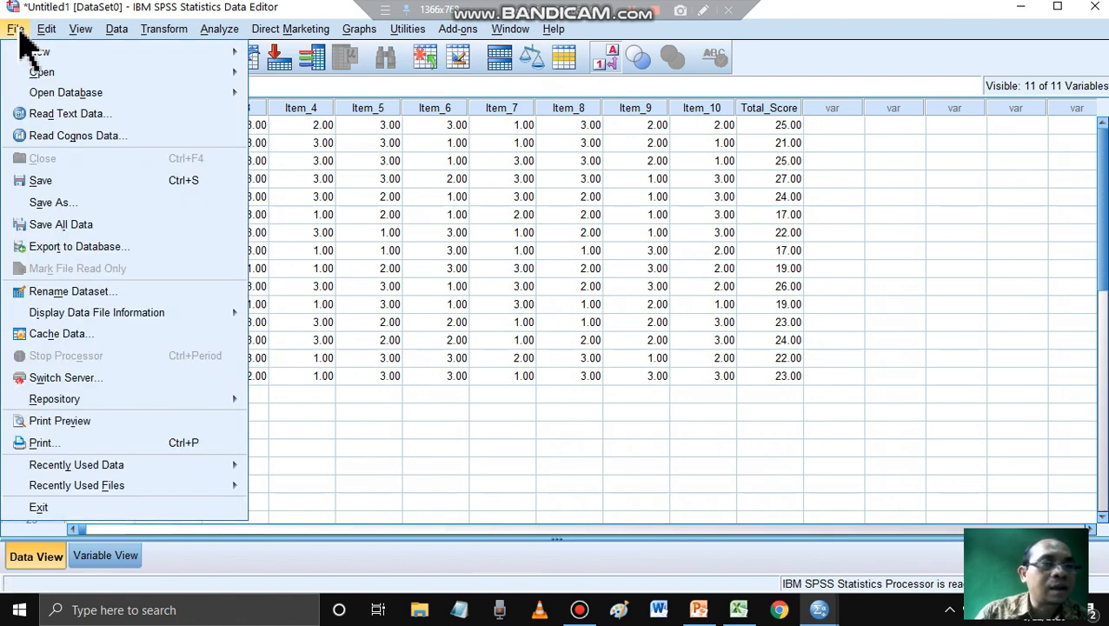
{"action": "left_click", "coordinate": [51, 202]}
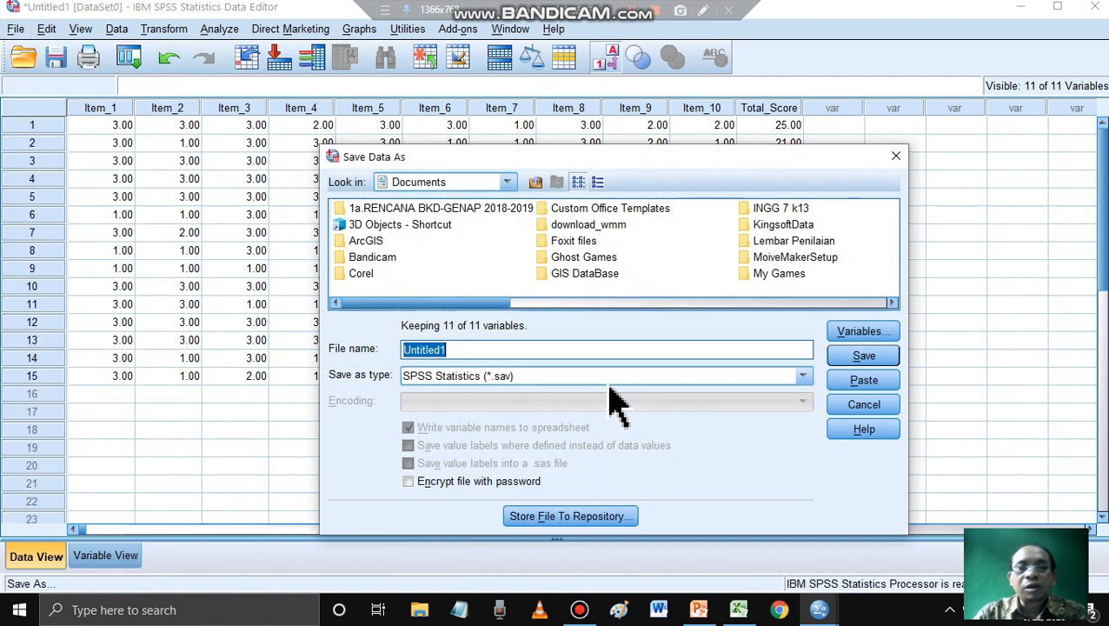
{"action": "left_click", "coordinate": [509, 183]}
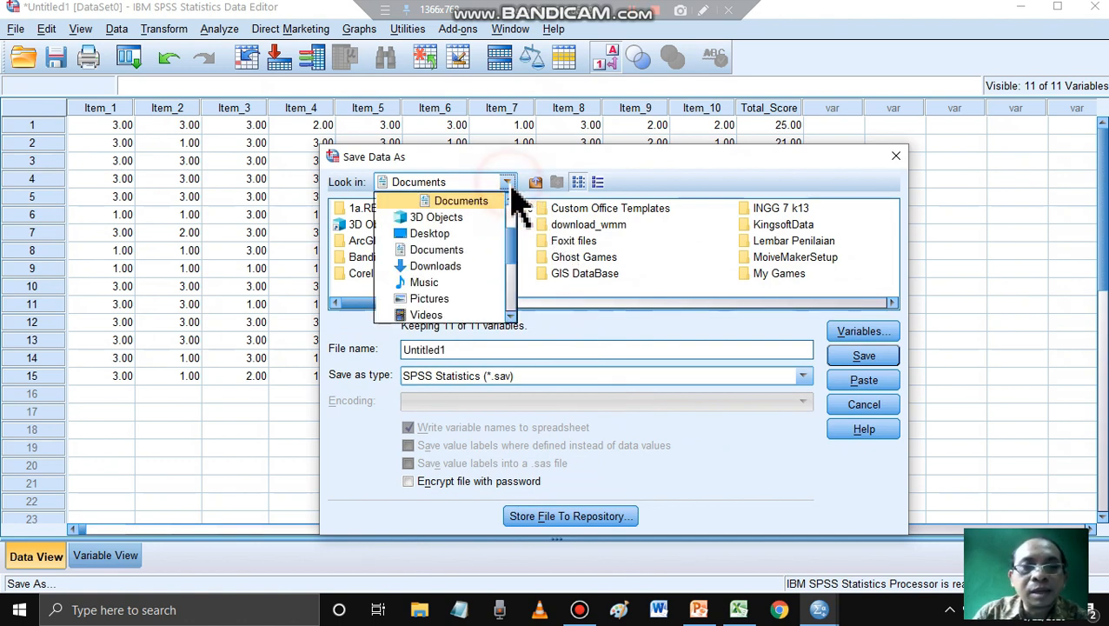
{"action": "scroll", "coordinate": [474, 252], "scroll_direction": "down", "scroll_amount": 2}
{"action": "left_click", "coordinate": [445, 250]}
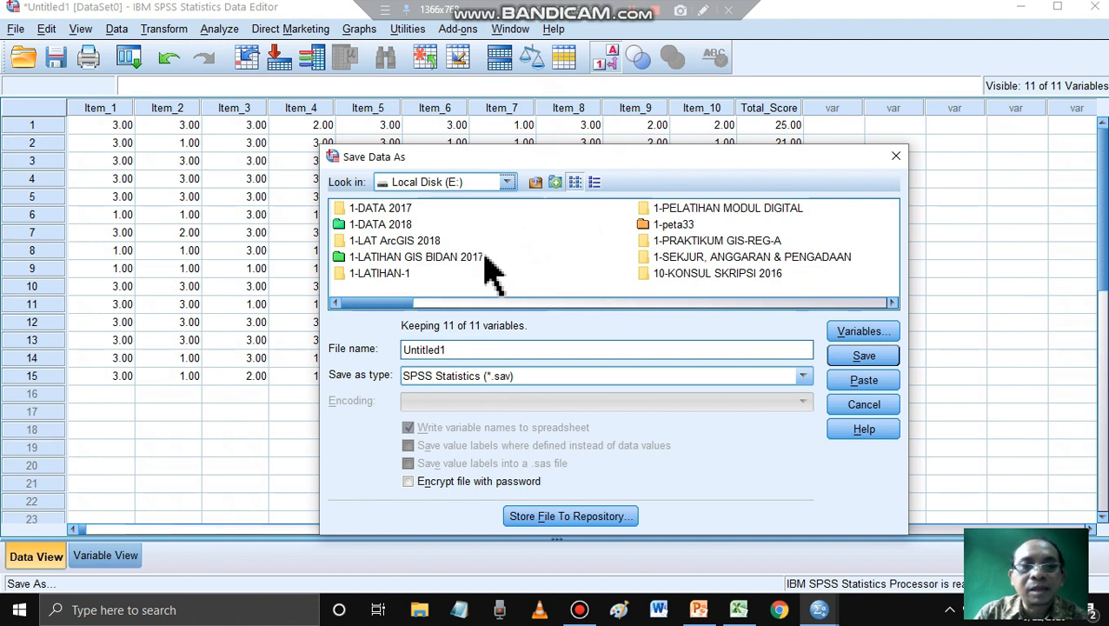
- Browse to 1a-DATA 2020 > 2a-PBM 2020 > PRODI D3 TW 2020 > STATISTIKA-D3 TW 2020 > Uji Validitas & Reliabilitas as the dataset's save location
{"action": "scroll", "coordinate": [567, 252], "scroll_direction": "down", "scroll_amount": 1}
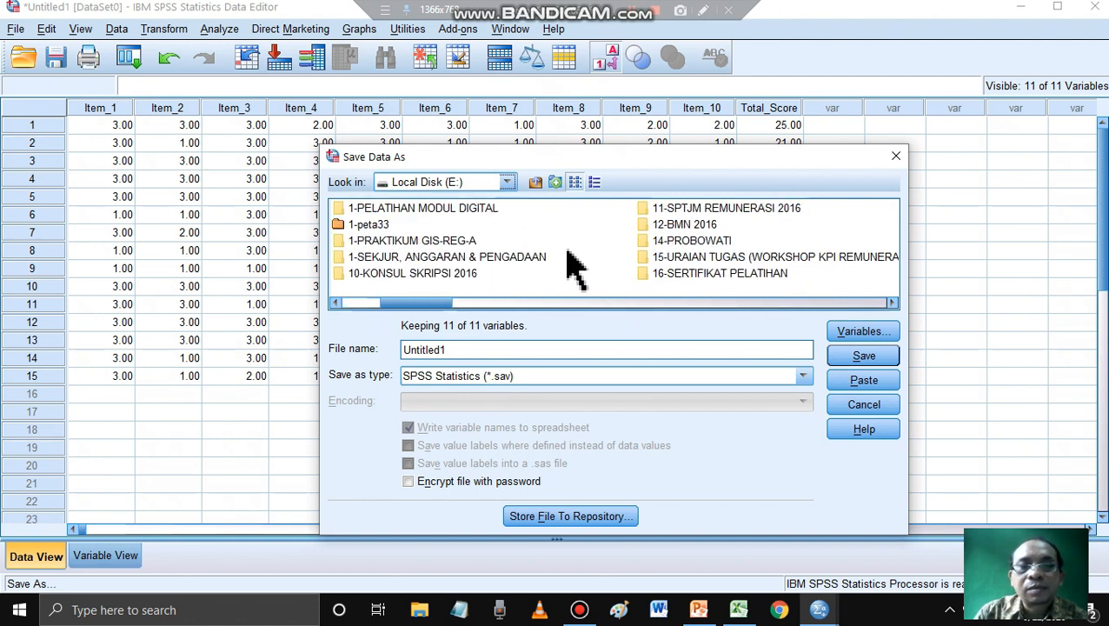
{"action": "scroll", "coordinate": [574, 267], "scroll_direction": "up", "scroll_amount": 1}
{"action": "scroll", "coordinate": [575, 266], "scroll_direction": "down", "scroll_amount": 1}
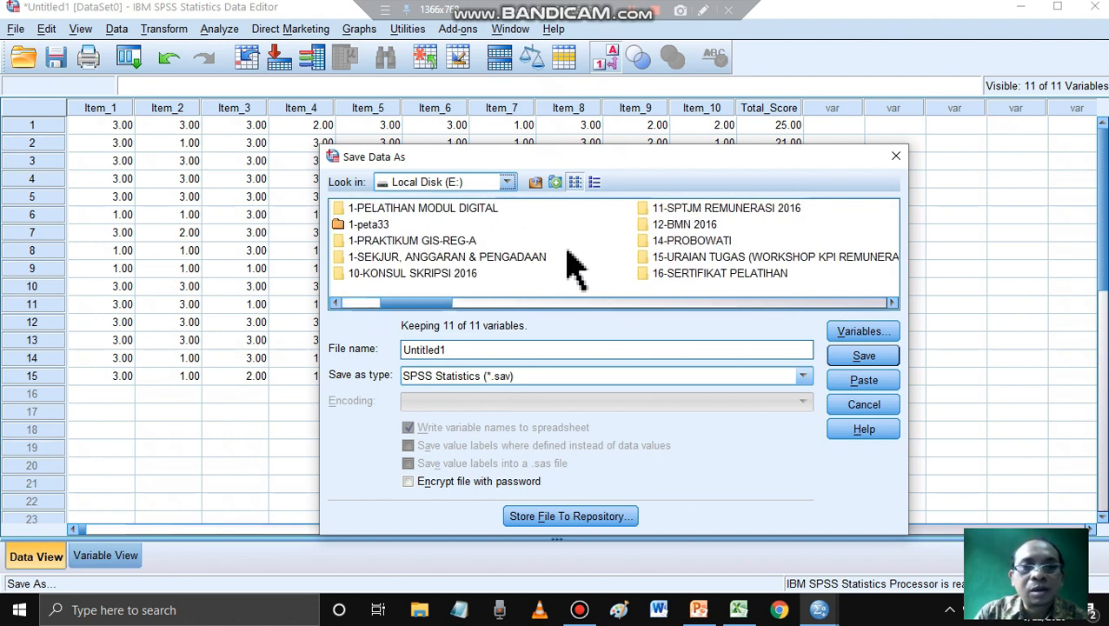
{"action": "scroll", "coordinate": [574, 267], "scroll_direction": "up", "scroll_amount": 1}
{"action": "scroll", "coordinate": [574, 267], "scroll_direction": "down", "scroll_amount": 1}
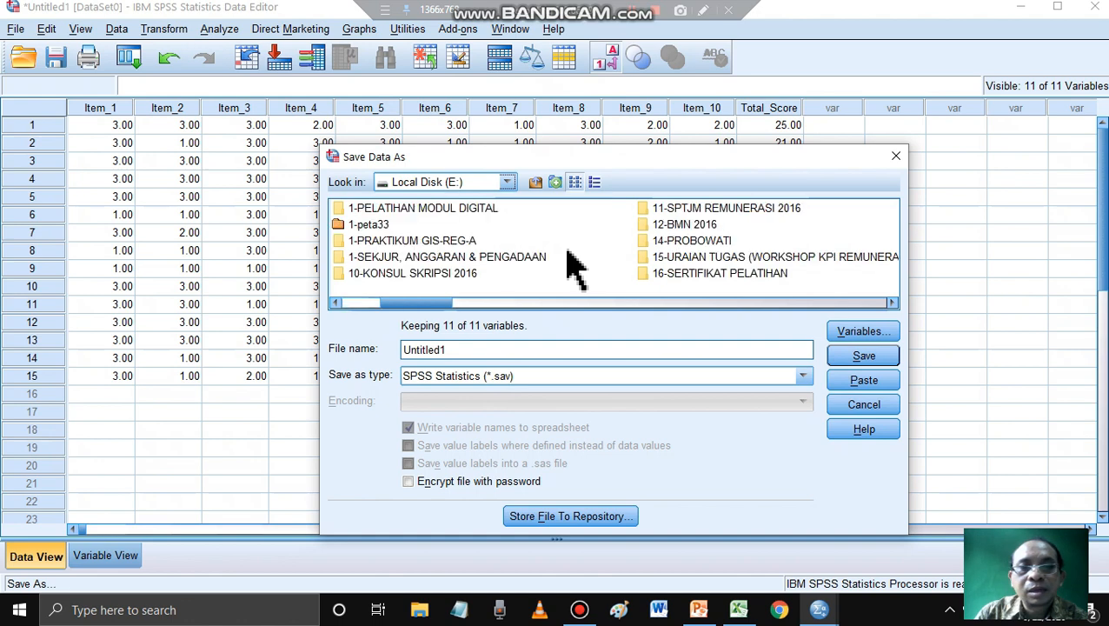
{"action": "scroll", "coordinate": [574, 267], "scroll_direction": "down", "scroll_amount": 1}
{"action": "double_click", "coordinate": [695, 224]}
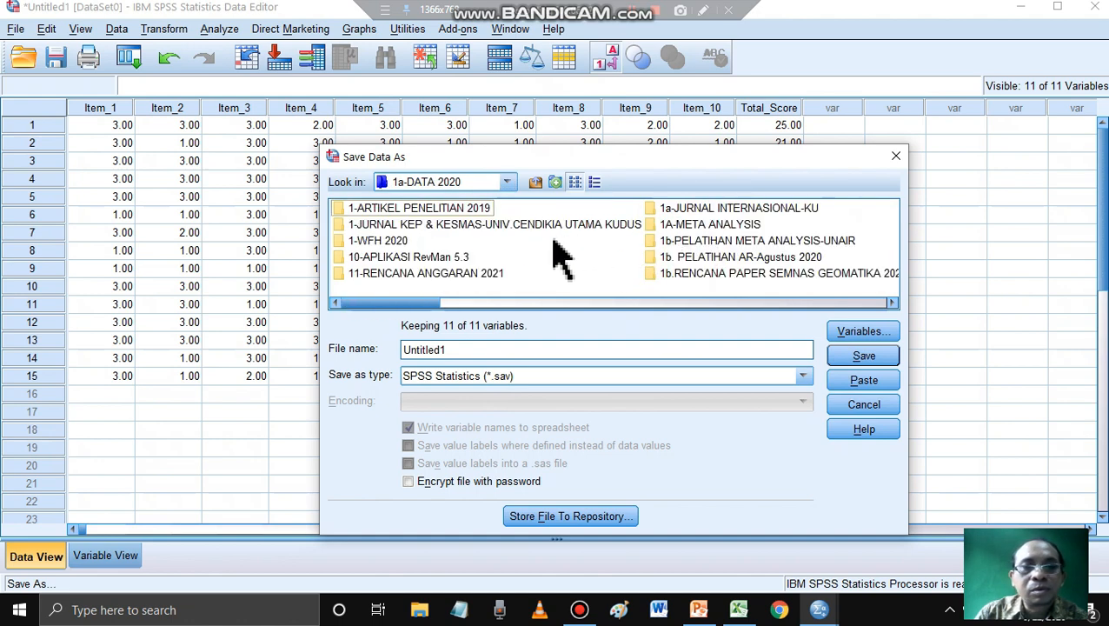
{"action": "scroll", "coordinate": [701, 267], "scroll_direction": "down", "scroll_amount": 1}
{"action": "double_click", "coordinate": [692, 274]}
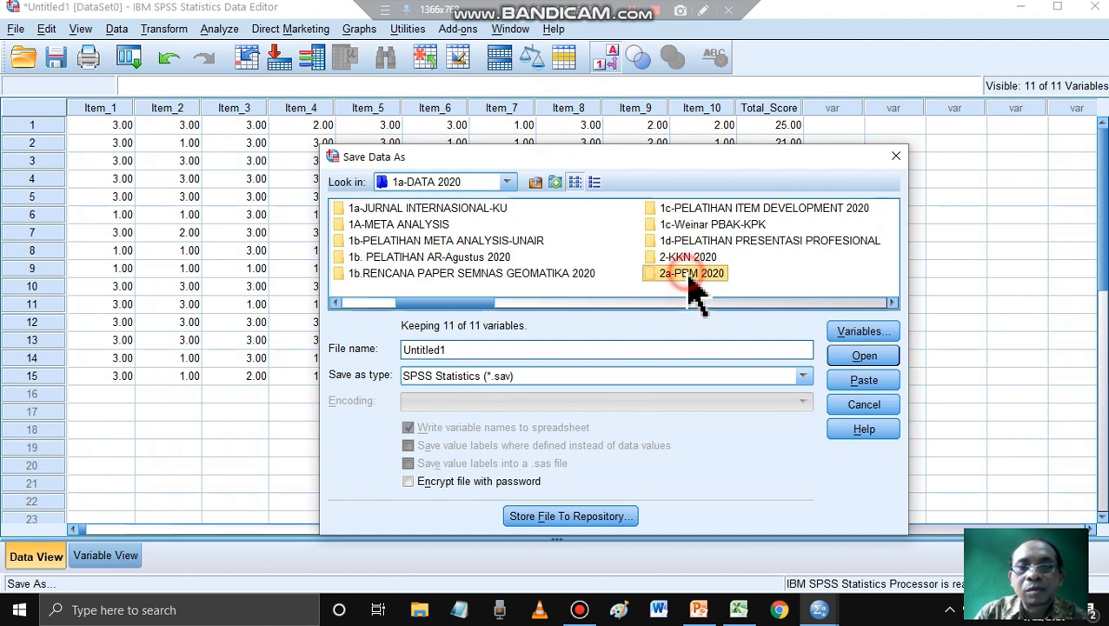
{"action": "double_click", "coordinate": [414, 226]}
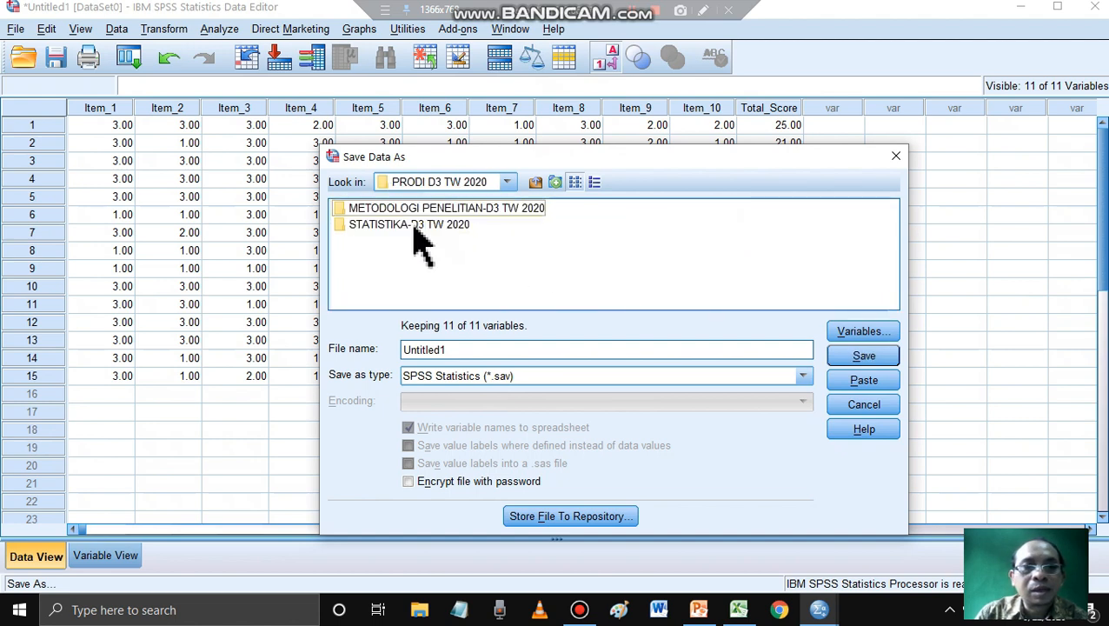
{"action": "double_click", "coordinate": [414, 228]}
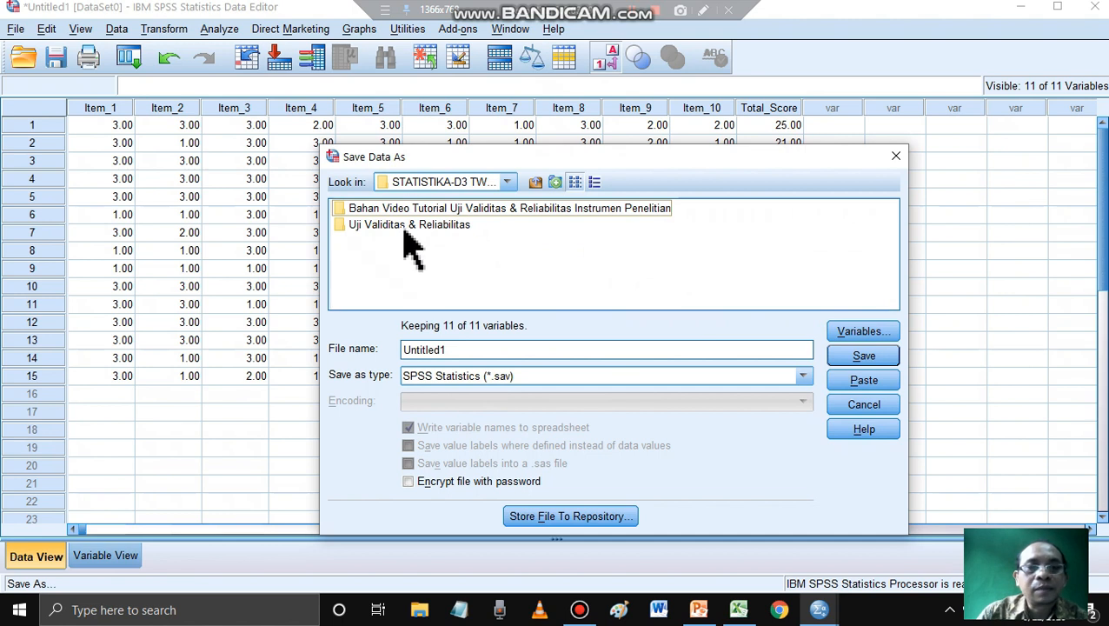
{"action": "double_click", "coordinate": [405, 228]}
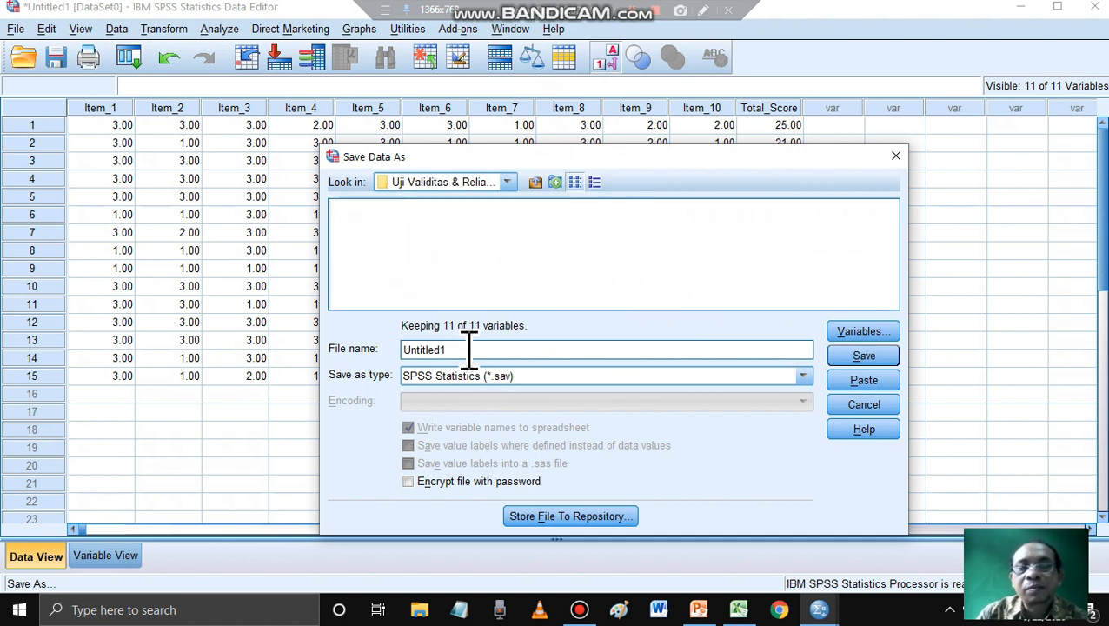
- Name the dataset Data Uji Validitas & Reliabilitas and save it in SPSS Statistics (*.sav) format
{"action": "left_click", "coordinate": [470, 351]}
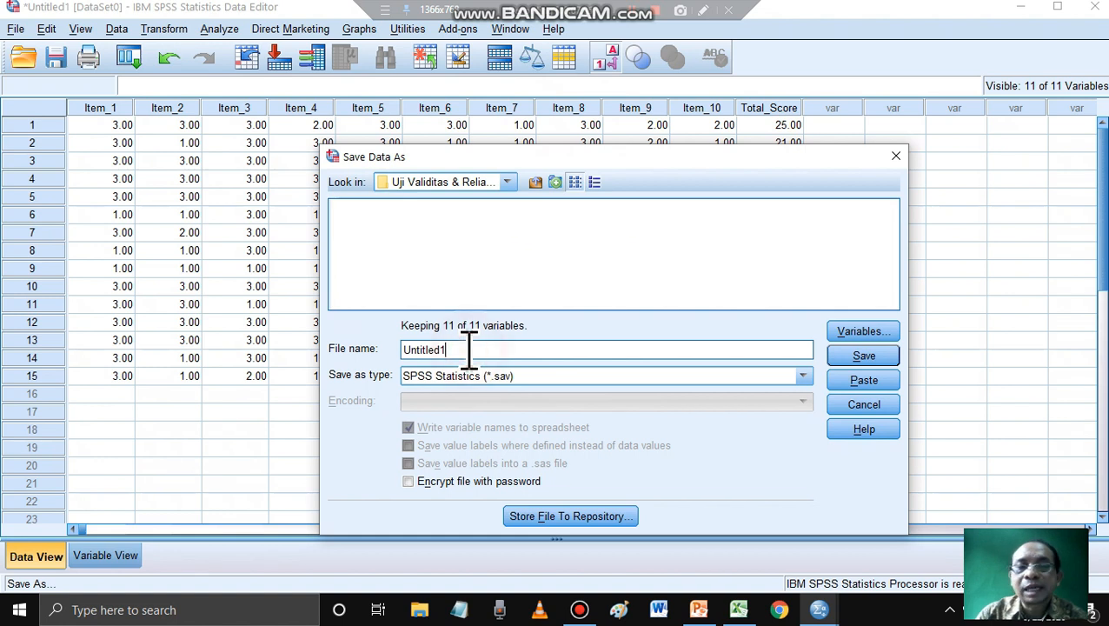
{"action": "left_click_drag", "start_coordinate": [470, 350], "coordinate": [390, 350]}
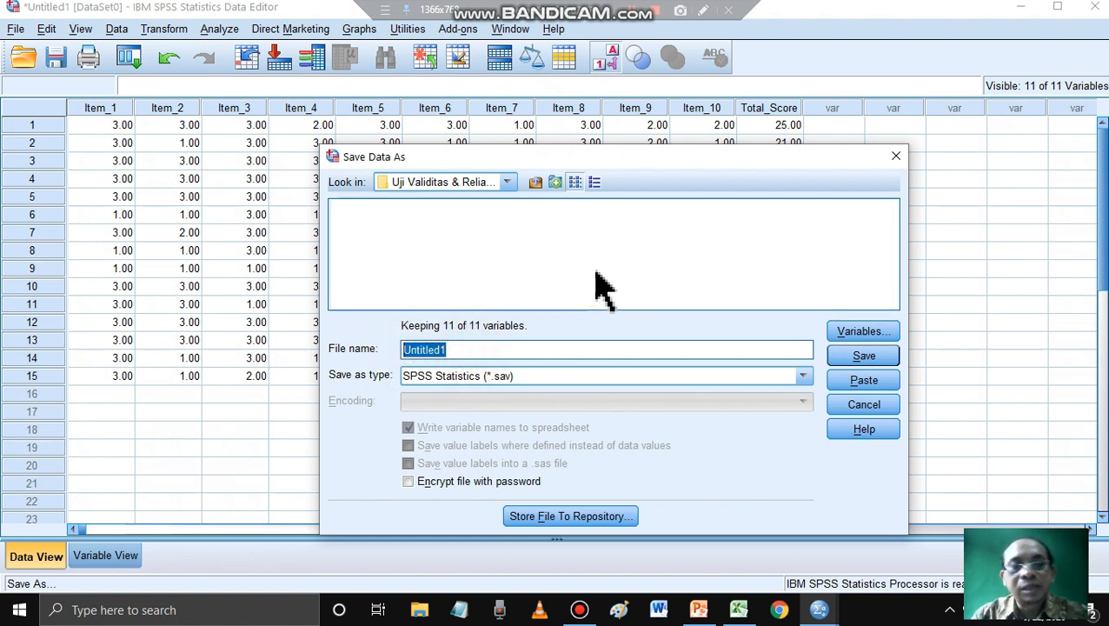
{"action": "type", "text": "Data Uji Validitas & Reliabilitas"}
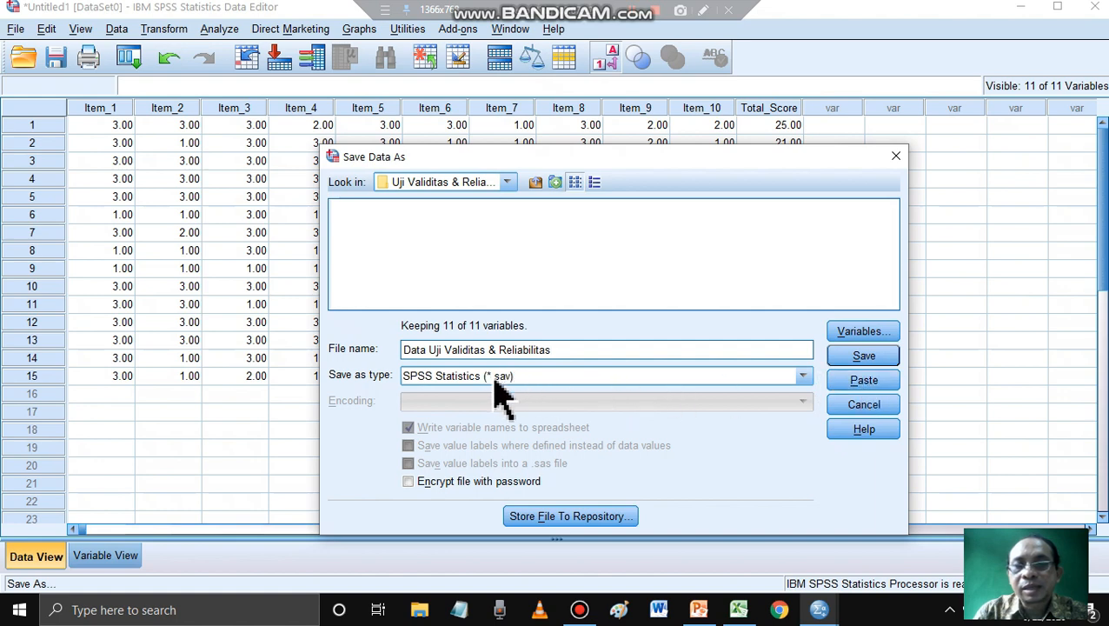
{"action": "left_click", "coordinate": [865, 358]}
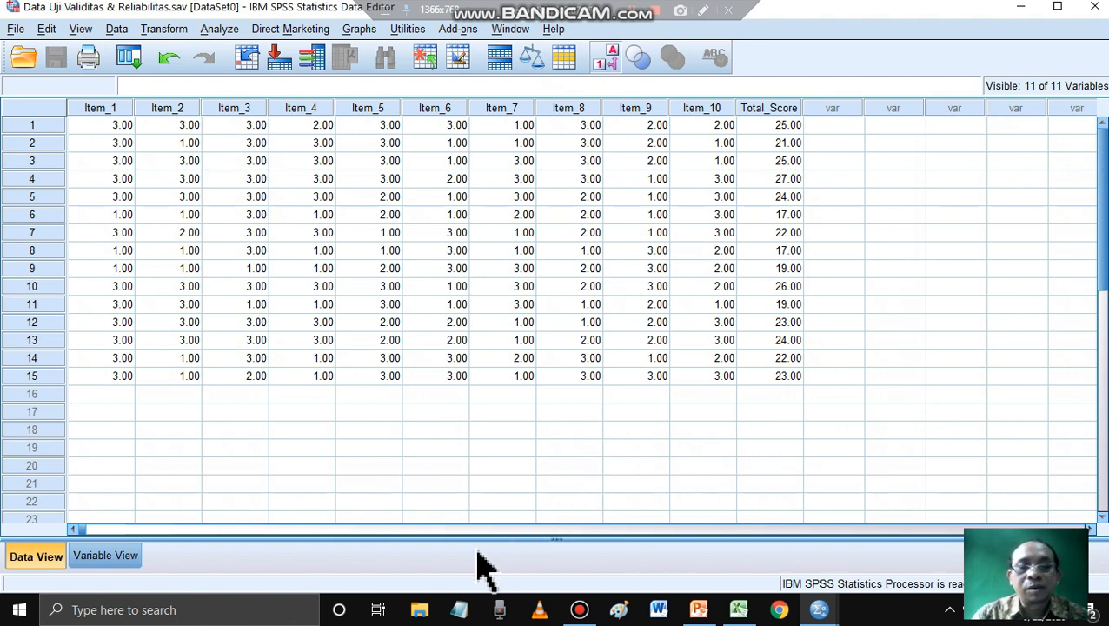
- Check the saved files in File Explorer under E: > 1a-DATA 2020 > 2a-PBM 2020 > PRODI D3 TW 2020 > STATISTIKA-D3 TW 2020 > Uji Validitas & Reliabilitas
{"action": "key", "text": "super+e"}
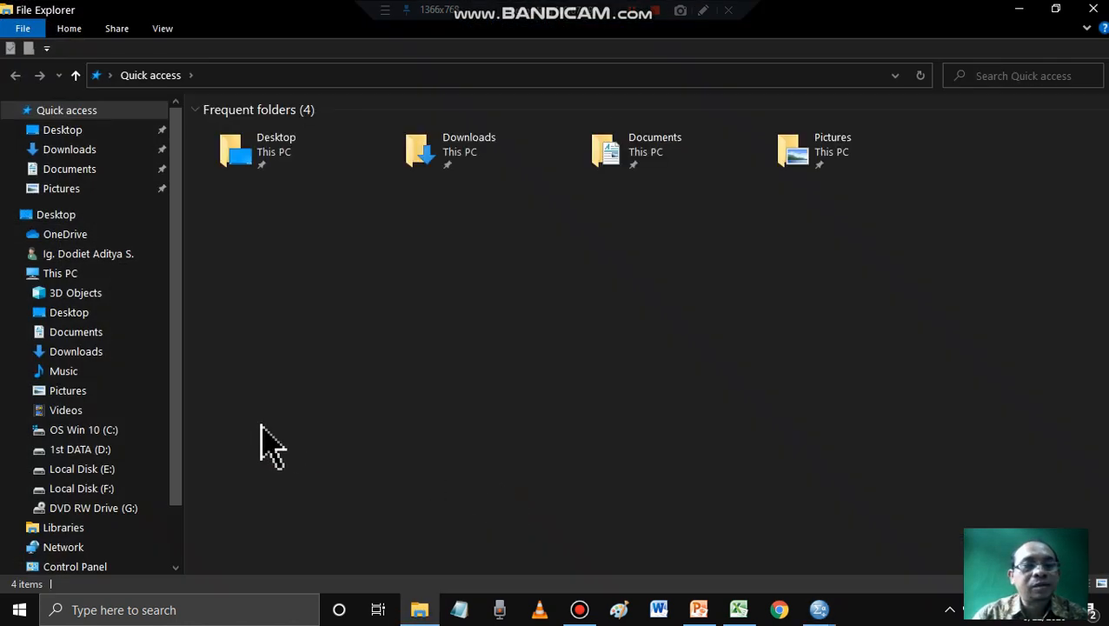
{"action": "left_click", "coordinate": [92, 471]}
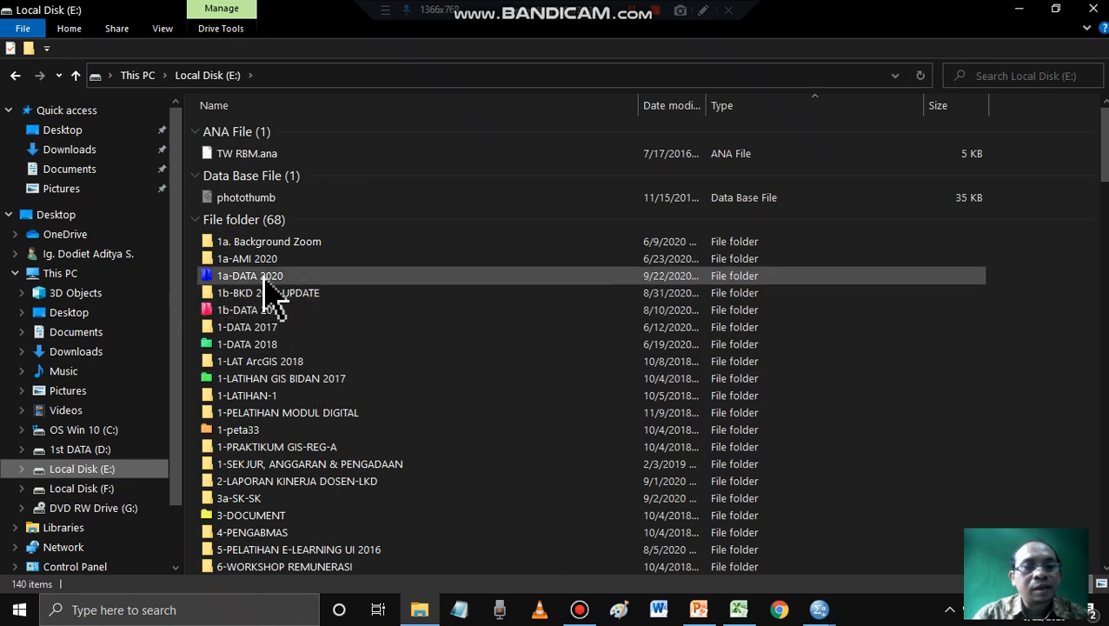
{"action": "double_click", "coordinate": [269, 274]}
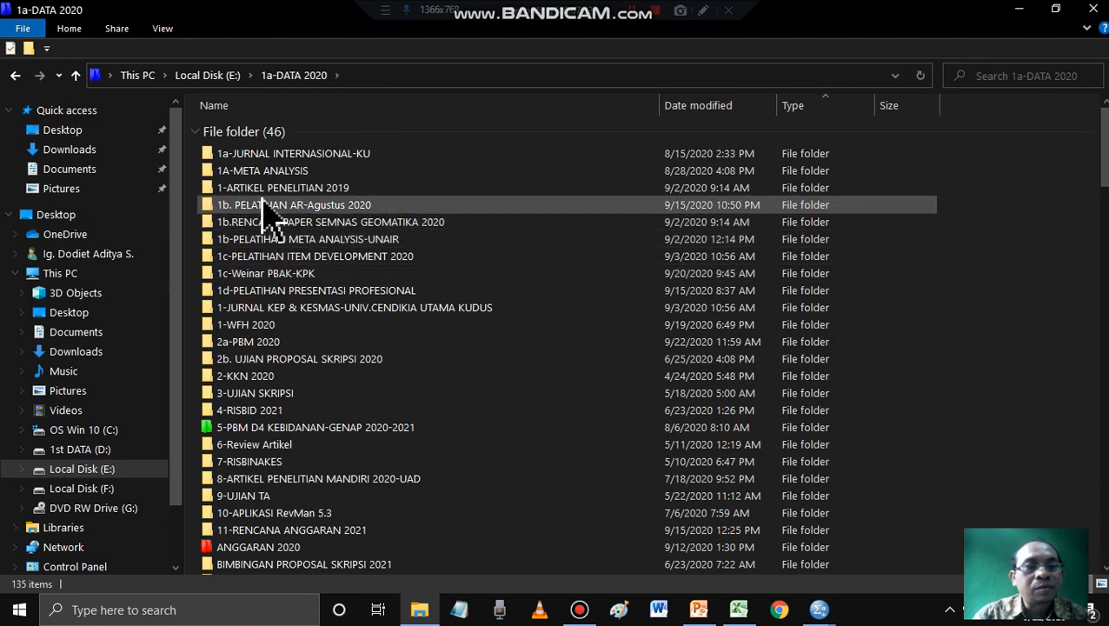
{"action": "double_click", "coordinate": [261, 343]}
{"action": "double_click", "coordinate": [262, 154]}
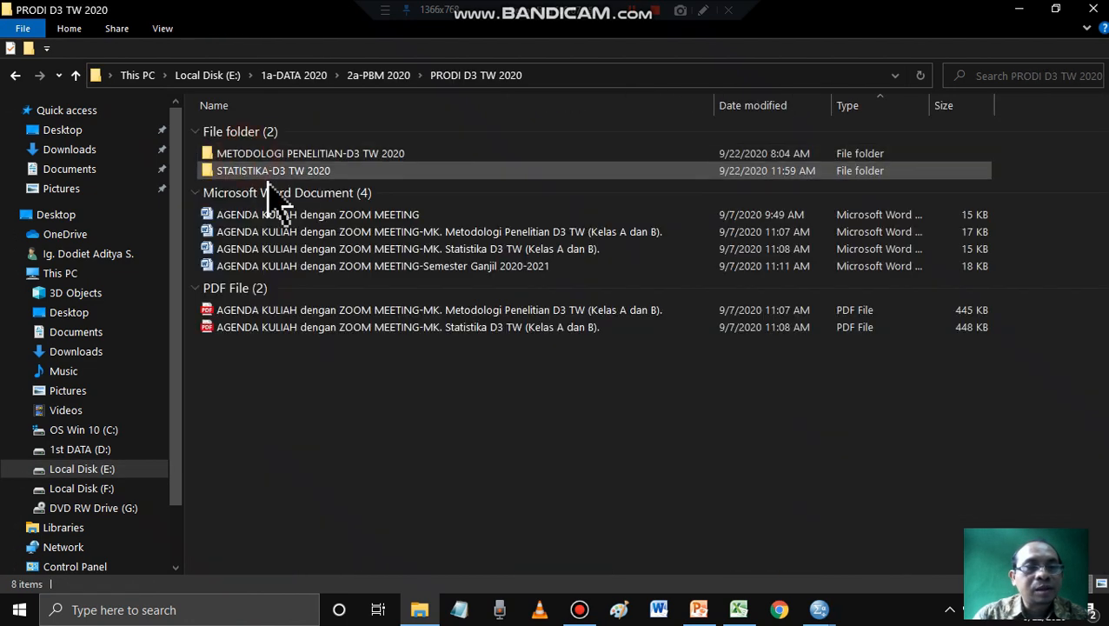
{"action": "double_click", "coordinate": [270, 172]}
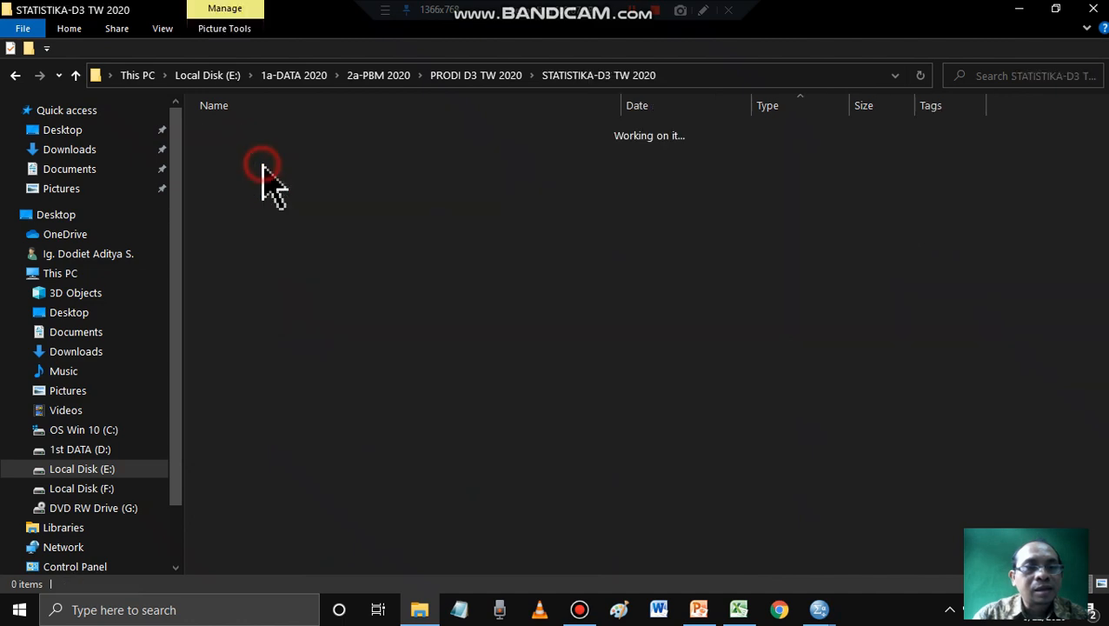
{"action": "double_click", "coordinate": [280, 328]}
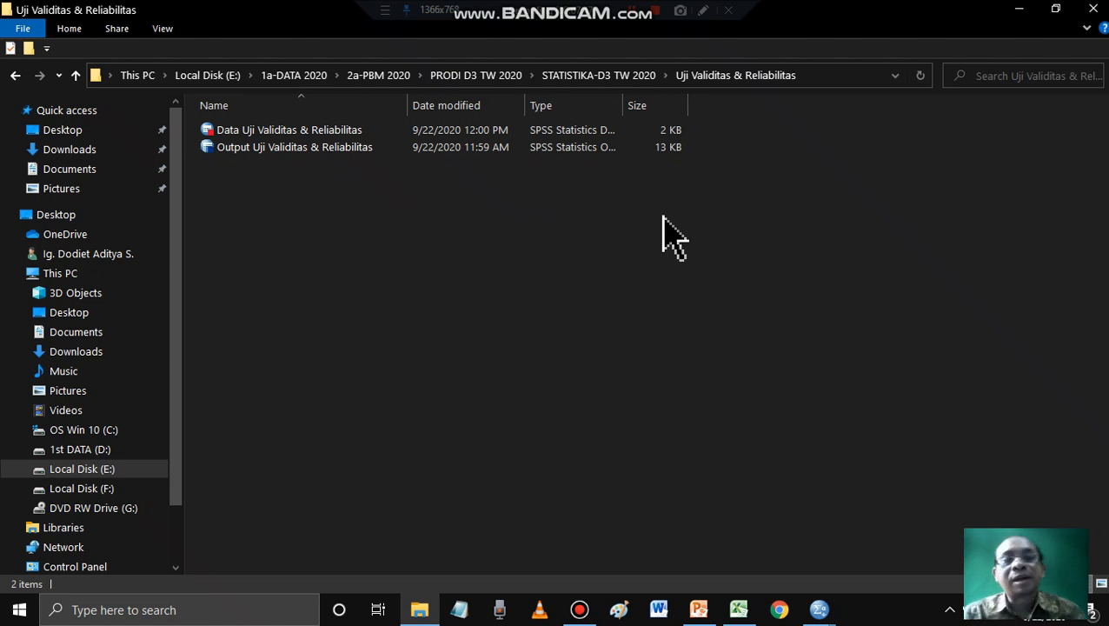
- Switch to the SPSS output viewer and close it, saving its contents to Output Uji Validitas & Reliabilitas.spv
{"action": "left_click", "coordinate": [819, 608]}
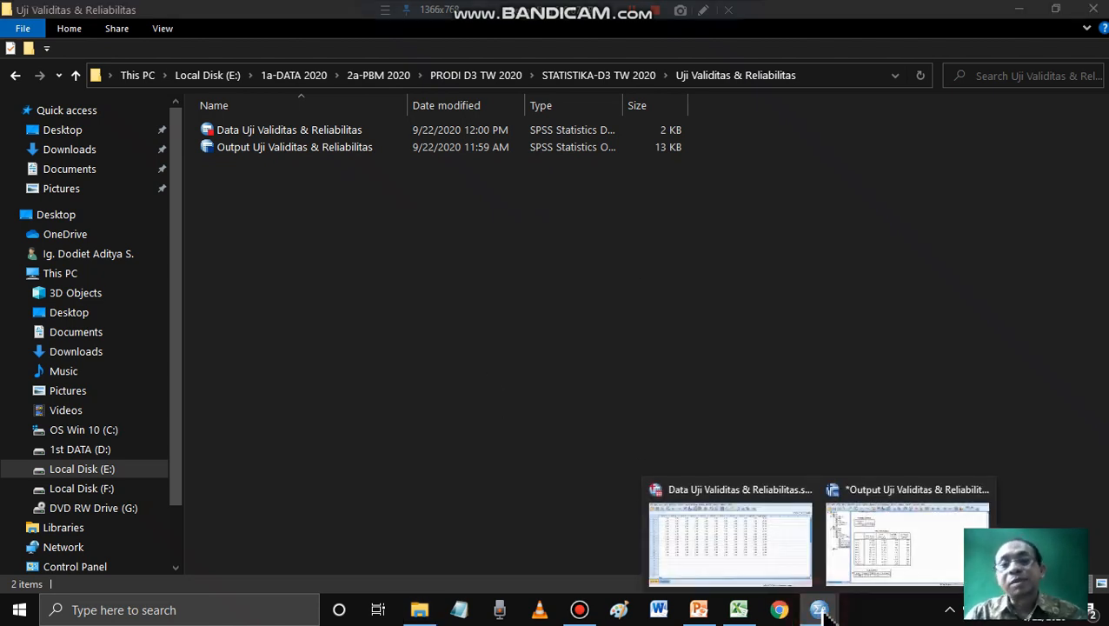
{"action": "left_click", "coordinate": [890, 559]}
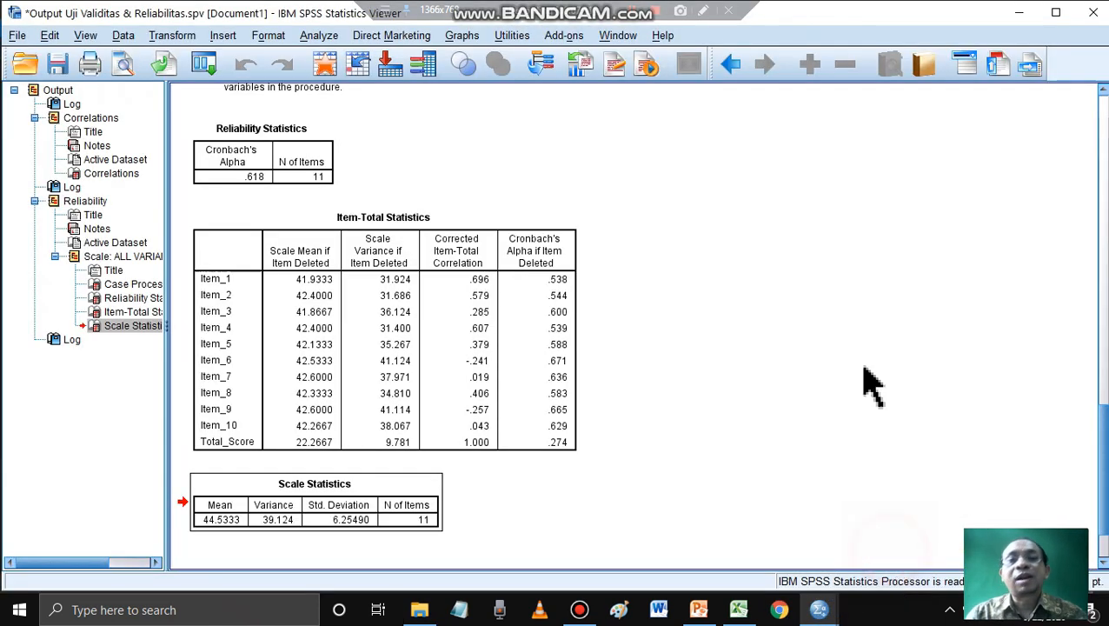
{"action": "left_click", "coordinate": [1092, 14]}
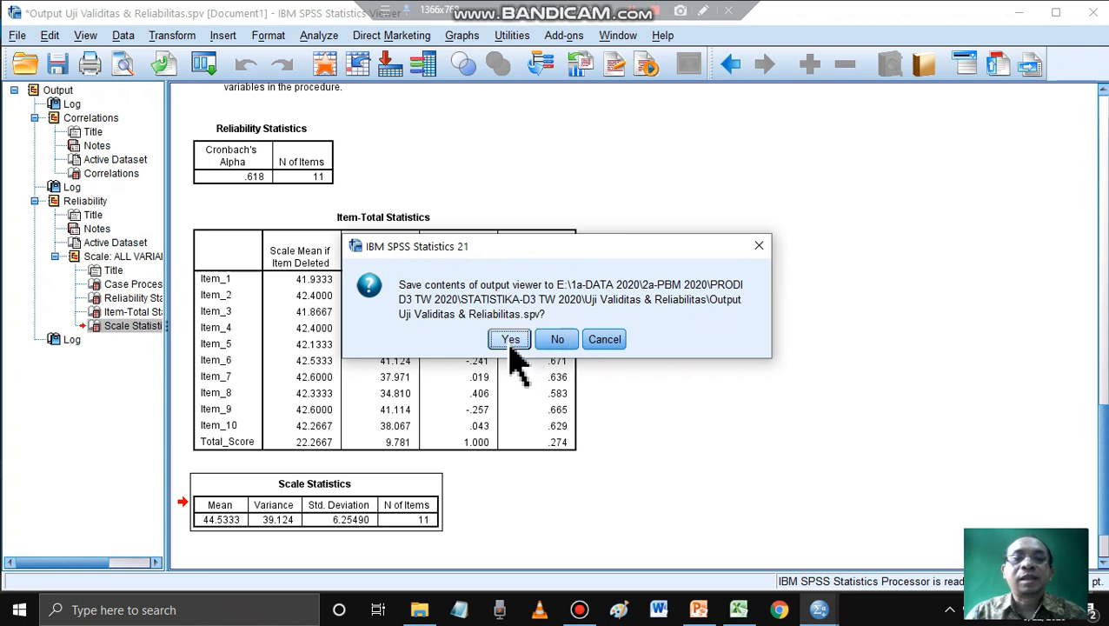
{"action": "left_click", "coordinate": [514, 340]}
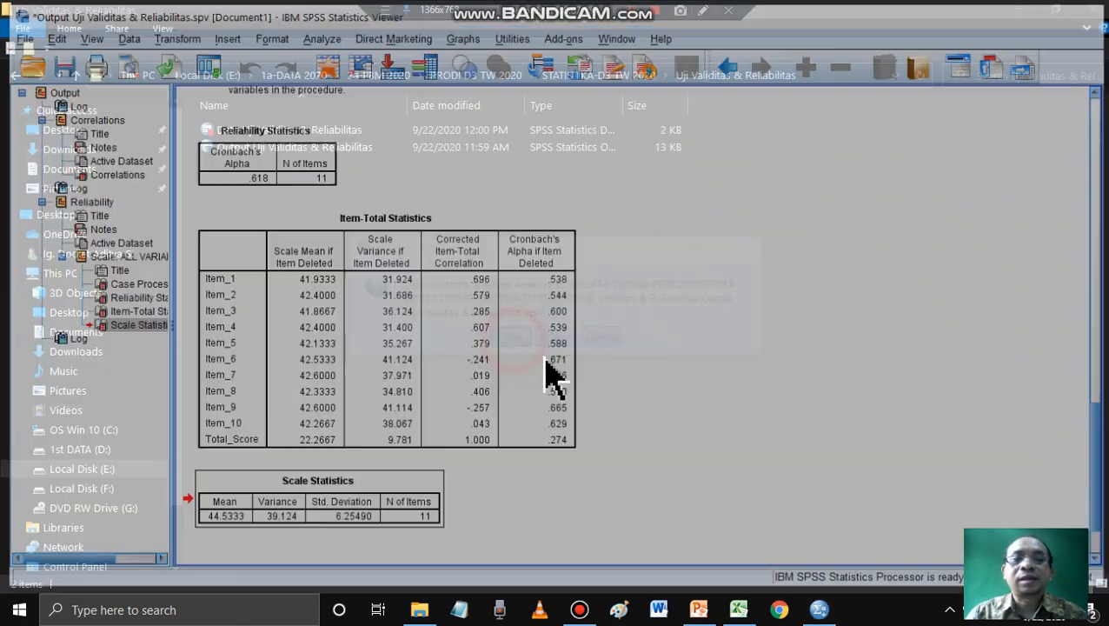
- Switch to the SPSS Data Editor and close the saved dataset, confirming the exit from SPSS
{"action": "left_click", "coordinate": [818, 609]}
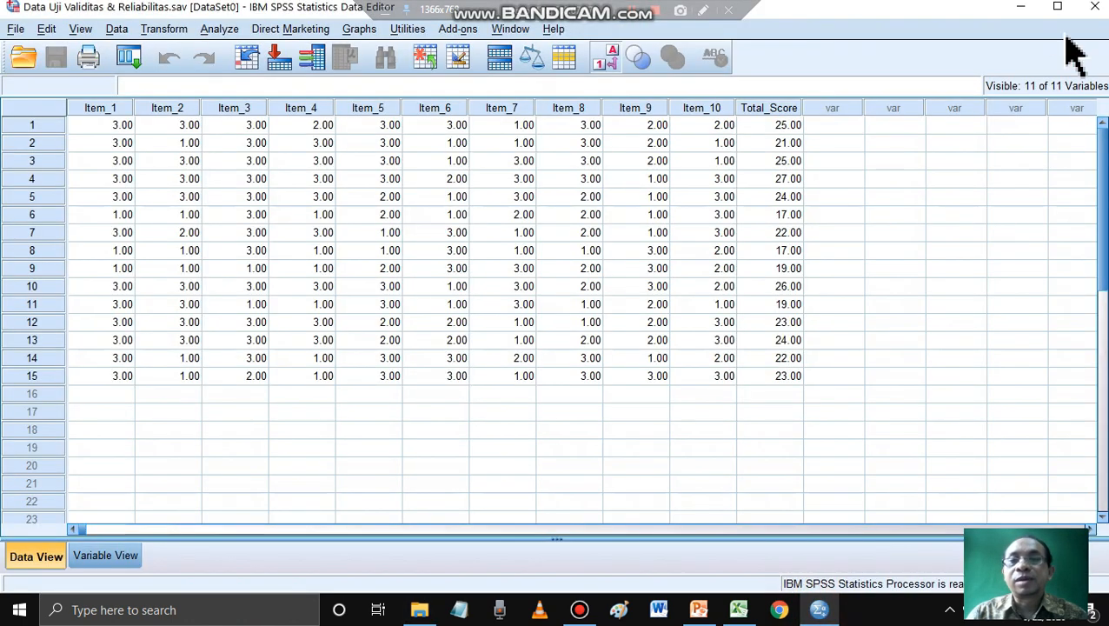
{"action": "left_click", "coordinate": [1093, 7]}
{"action": "left_click", "coordinate": [537, 346]}
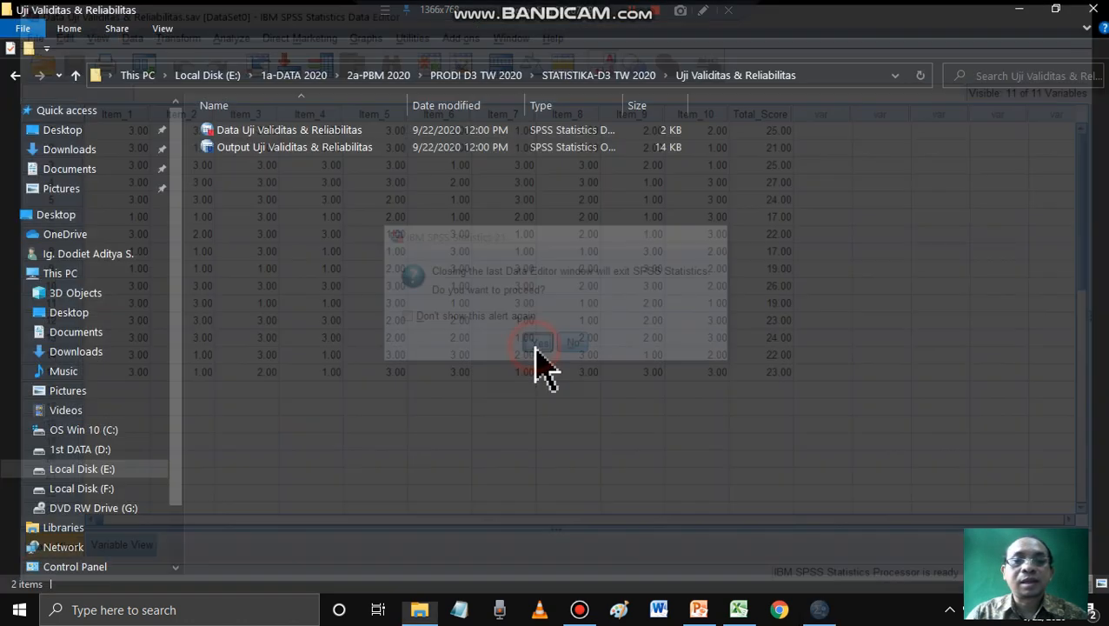
- Close the File Explorer window and minimize the PowerPoint and Excel windows to reveal the desktop
{"action": "left_click", "coordinate": [1094, 8]}
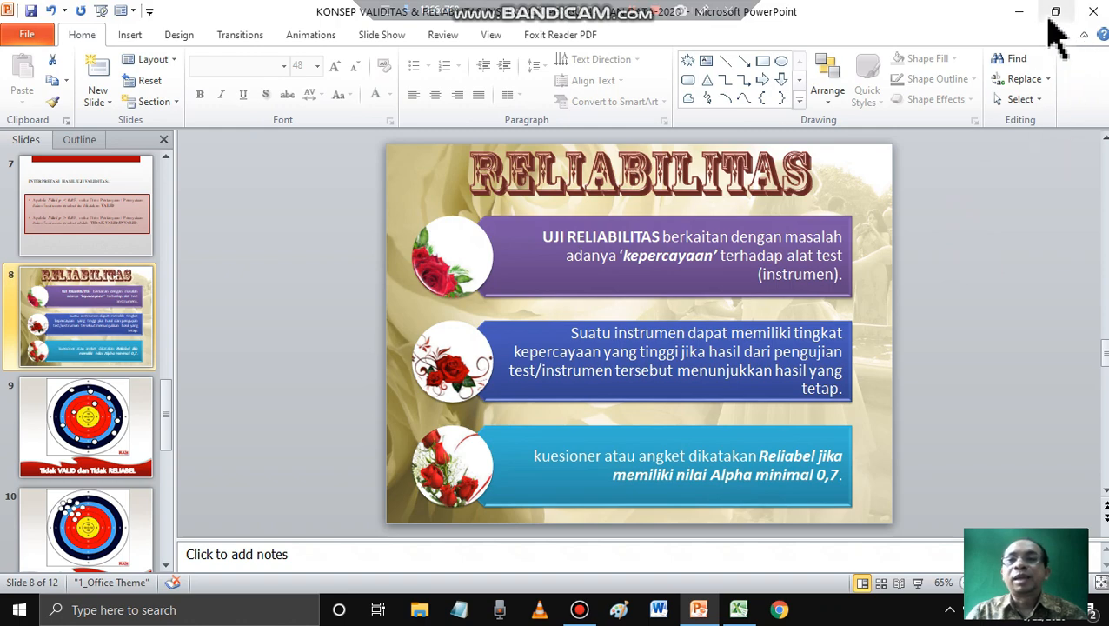
{"action": "left_click", "coordinate": [1020, 11]}
{"action": "left_click", "coordinate": [1021, 12]}
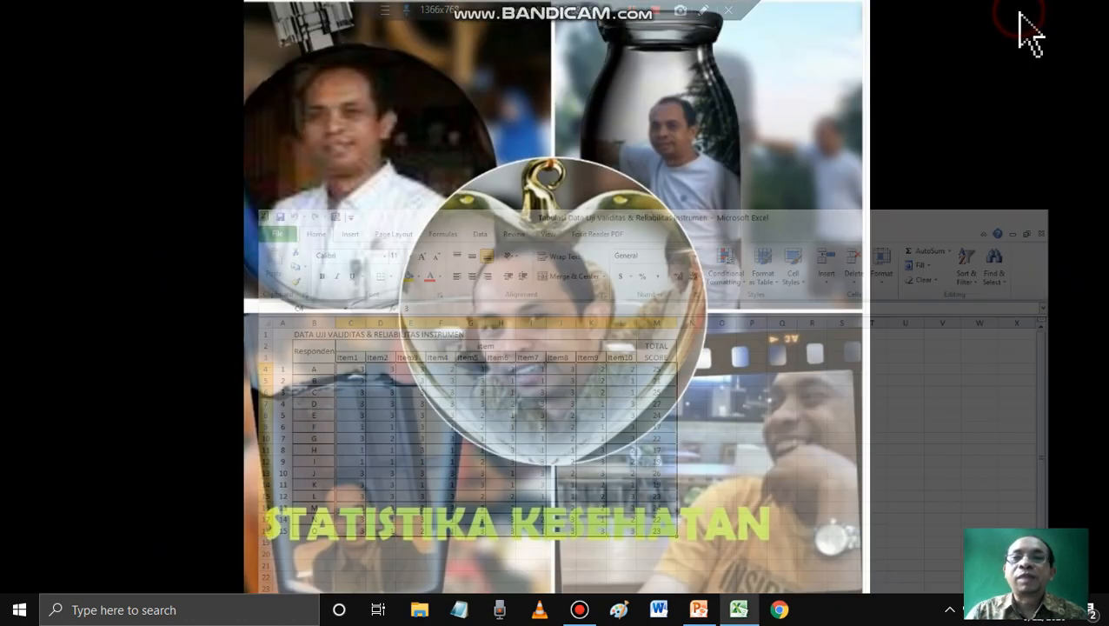